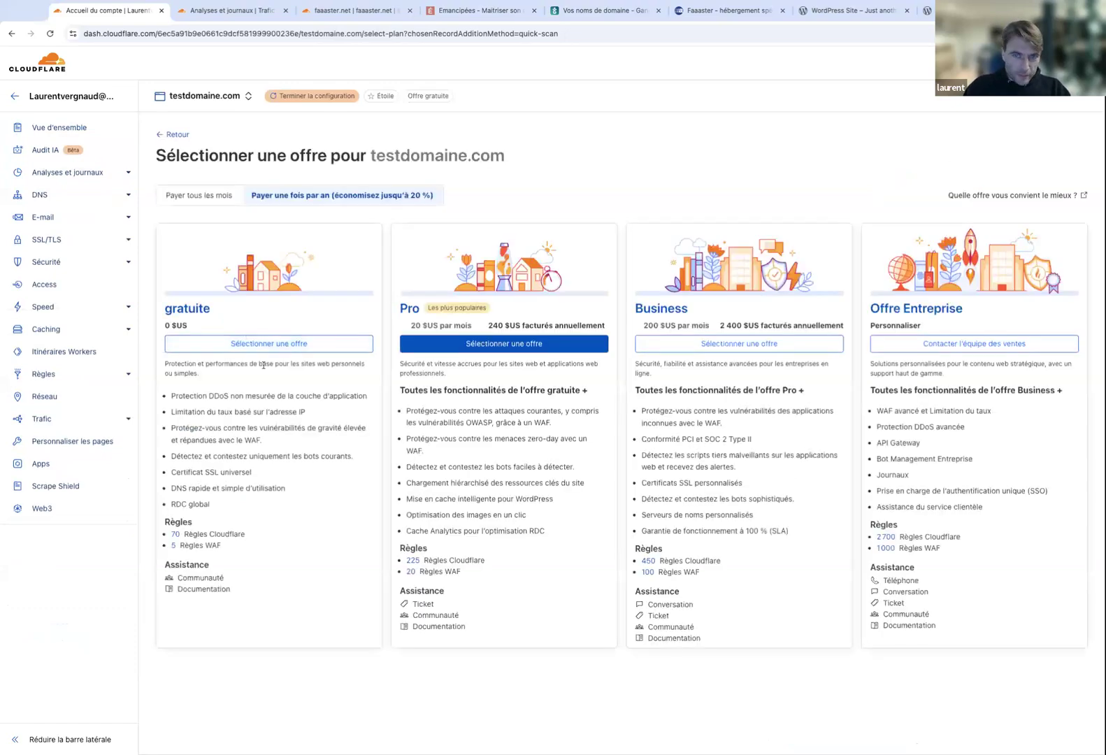
Choose the free plan for testdomaine.com, keep the A record proxied, and continue to activation.
left_click(264, 346)
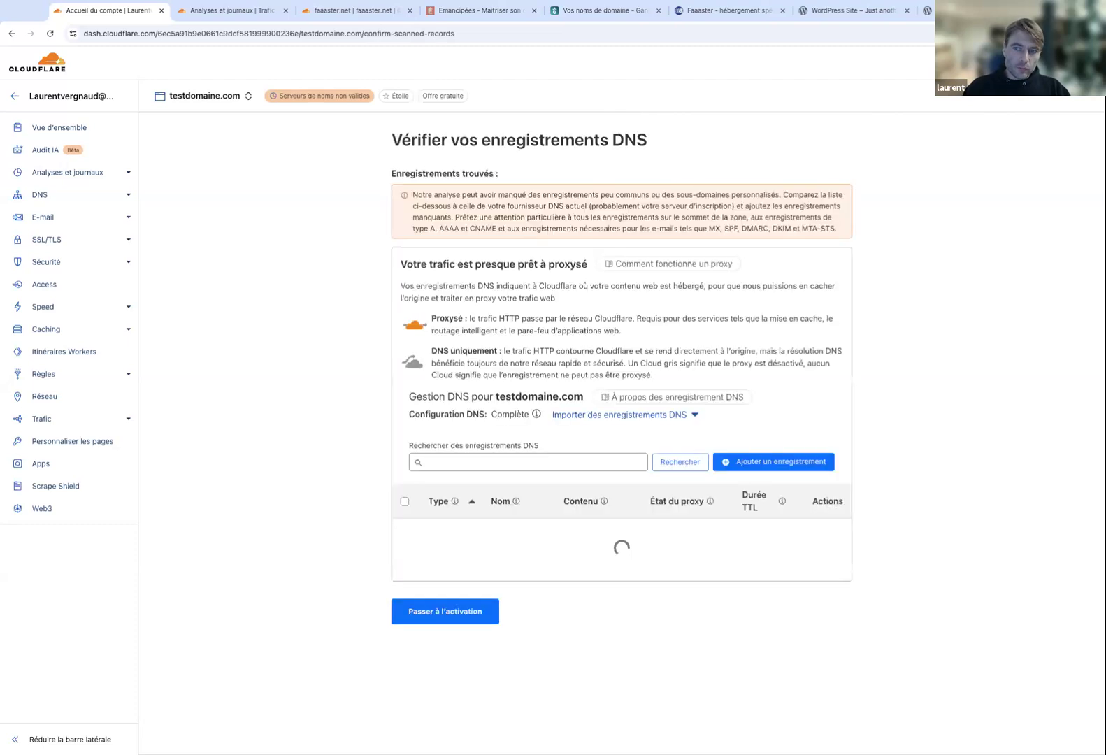
scroll(598, 344, "down", 1)
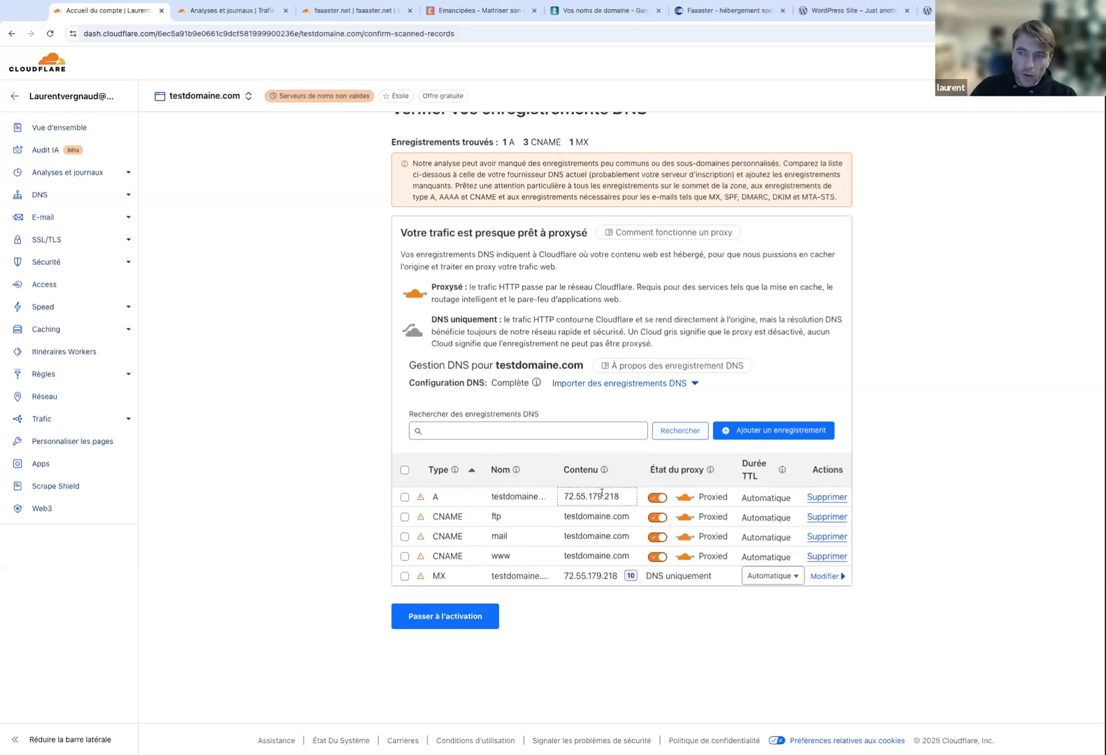
left_click(663, 501)
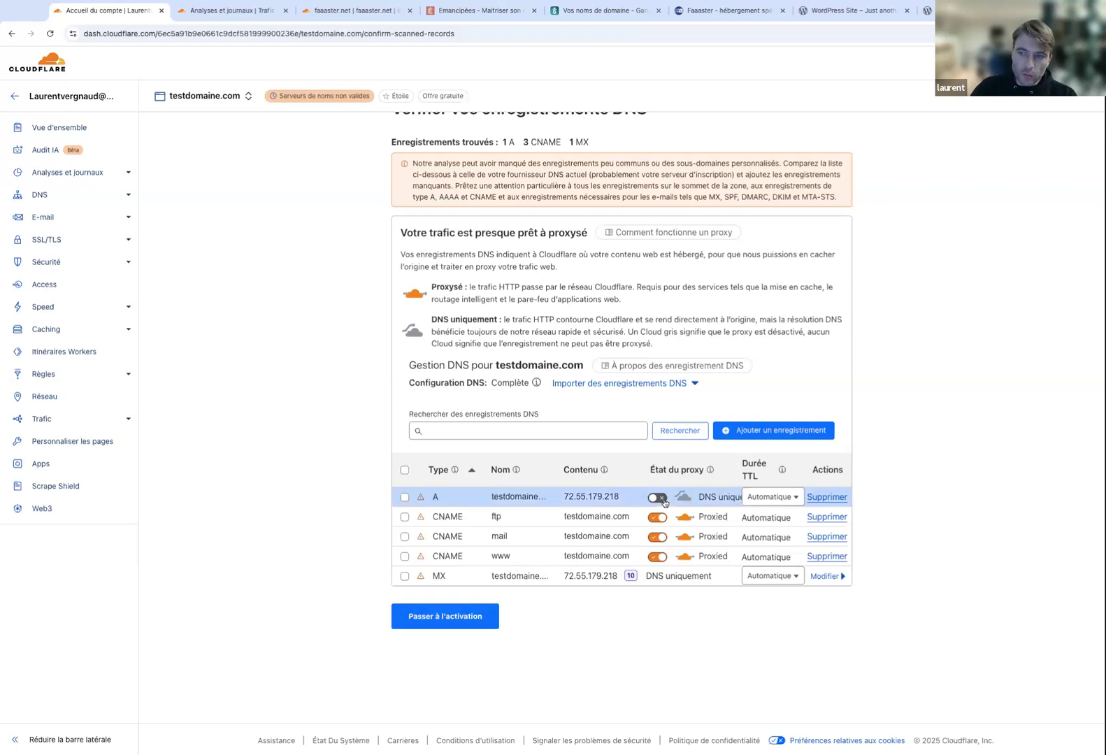
left_click(659, 498)
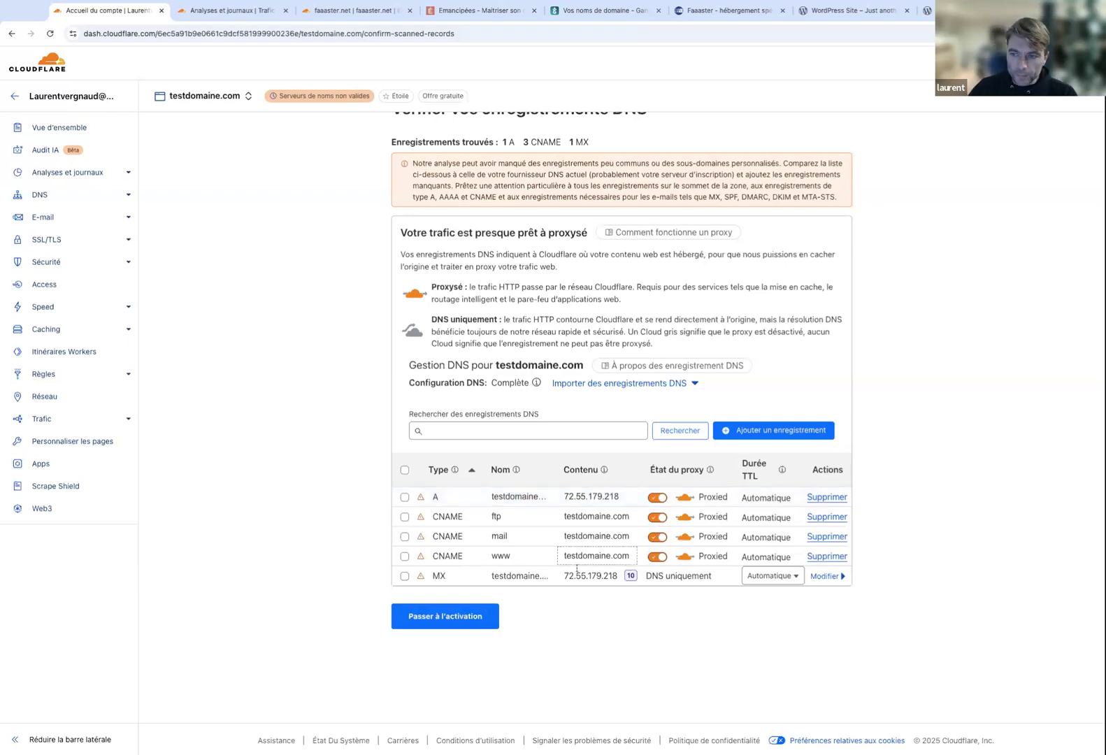
left_click(461, 626)
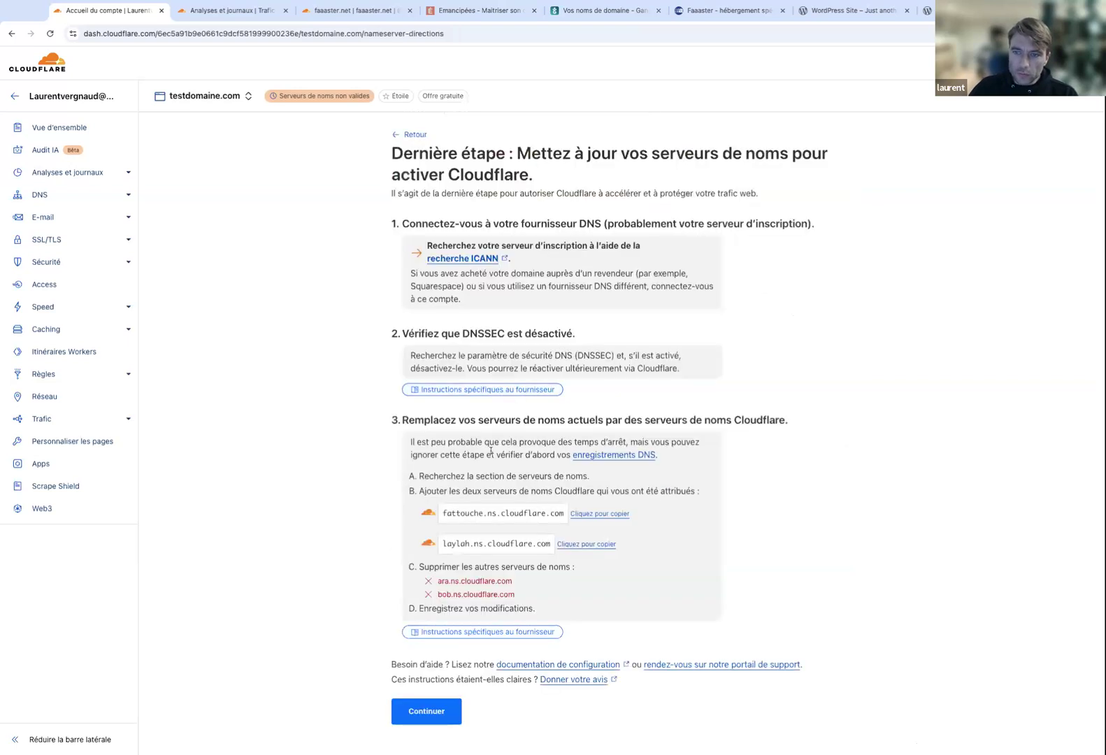
Read the instruction to replace the nameservers, then bring up Gandi's faaaster.net domain page.
scroll(502, 489, "down", 1)
left_click_drag(447, 479, 550, 479)
left_click(541, 454)
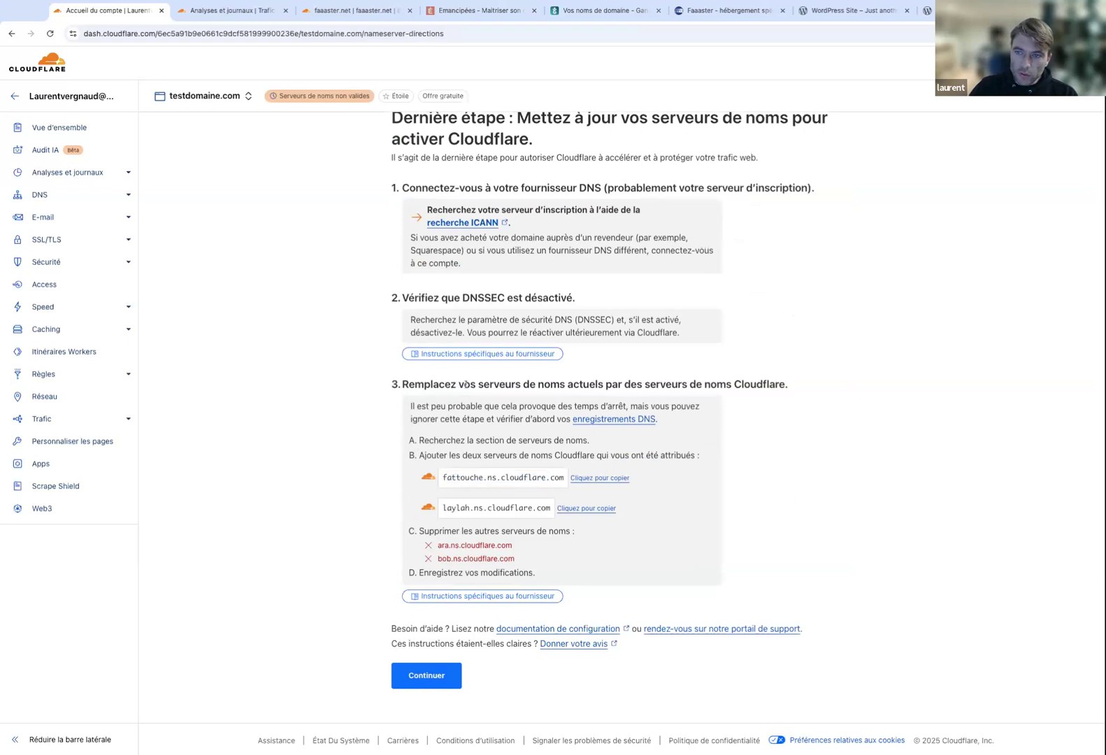
left_click_drag(464, 384, 682, 384)
left_click(703, 384)
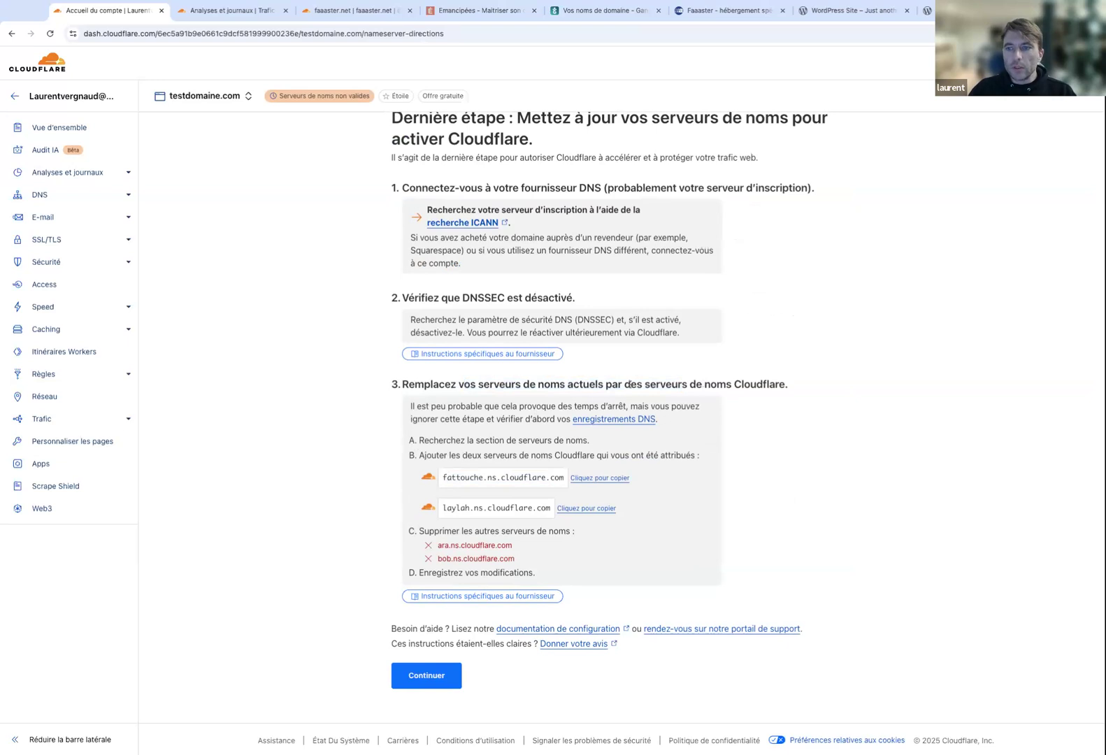
left_click(585, 10)
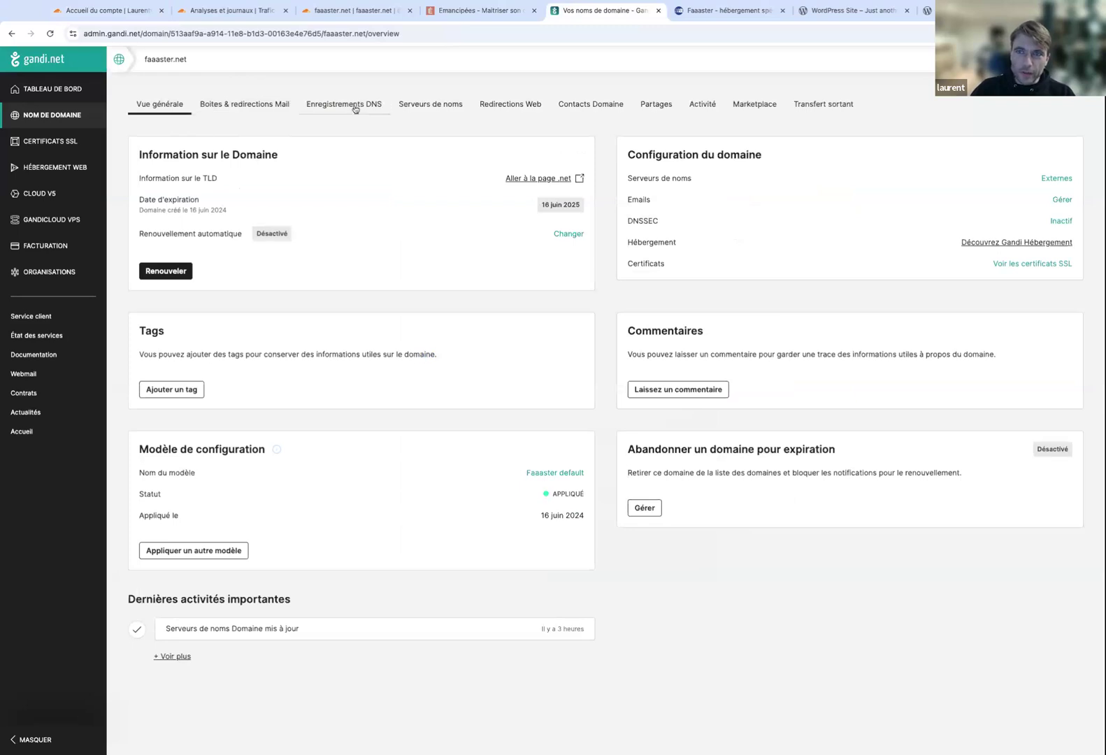
Open faaaster.net's nameserver editing form in Gandi and select the first nameserver's value.
left_click(418, 105)
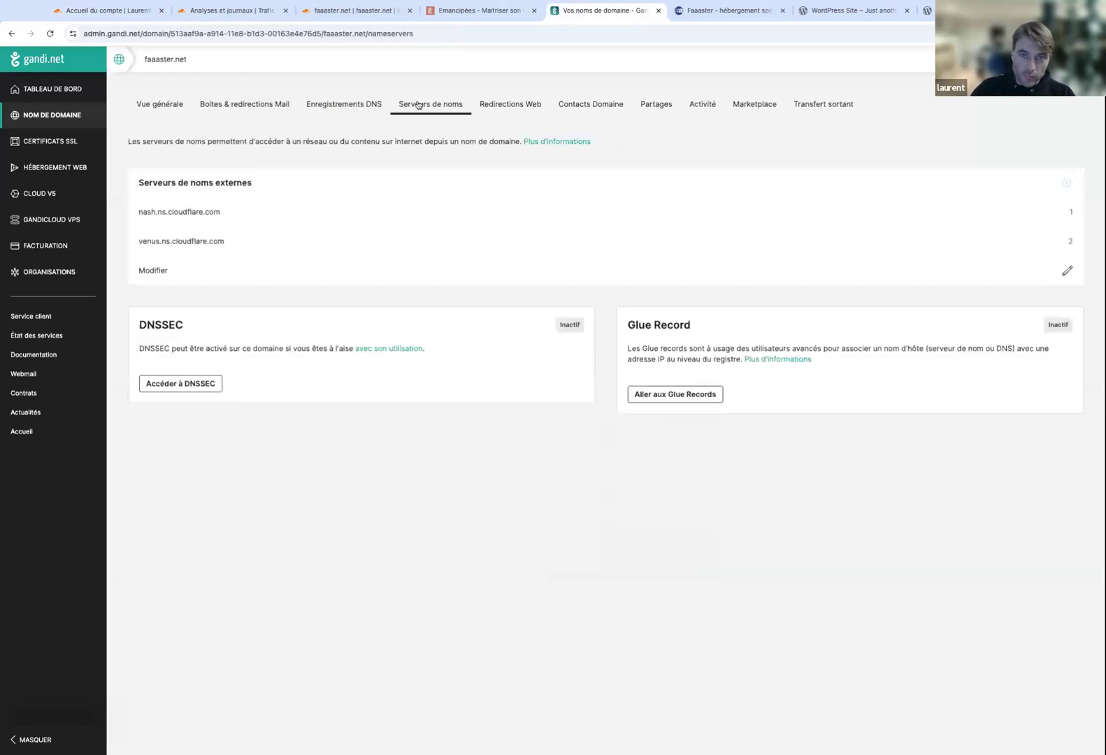
left_click(168, 271)
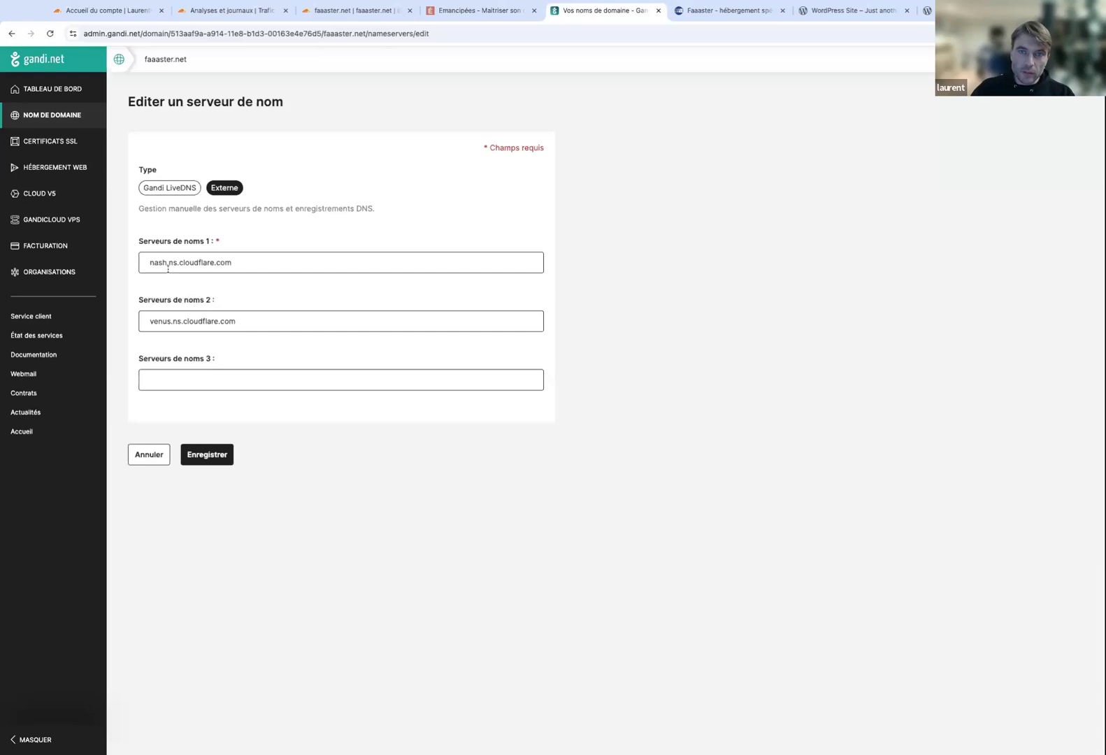
double_click(247, 268)
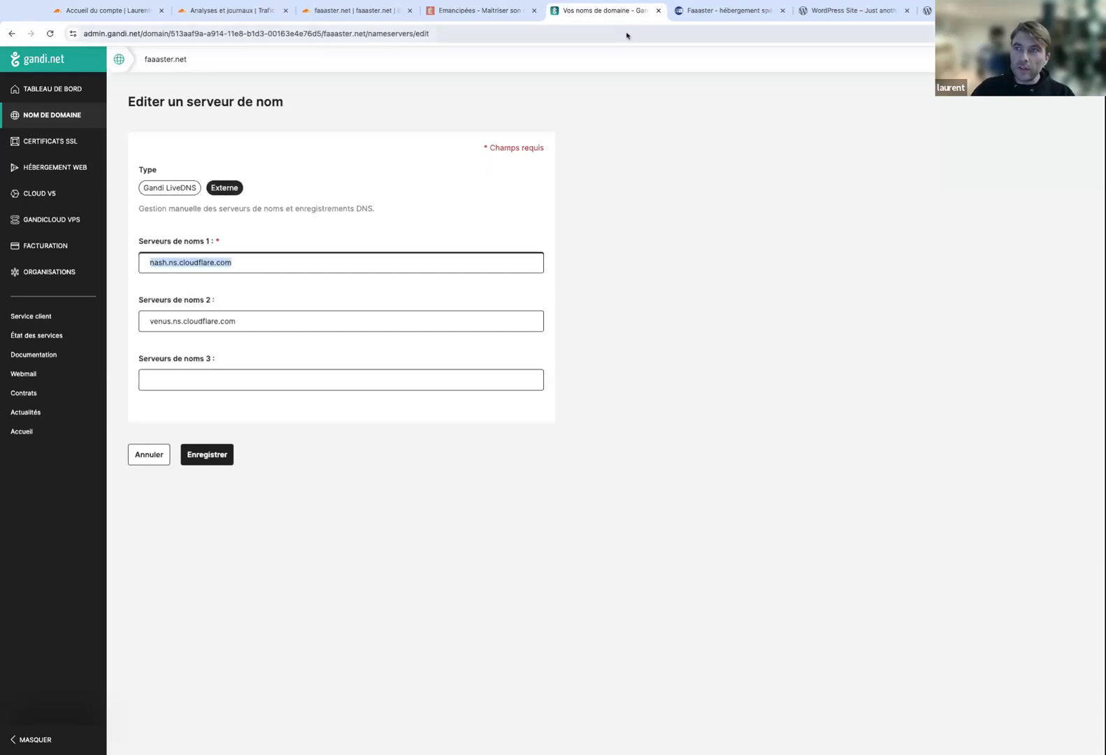
Copy fattouche.ns.cloudflare.com from testdomaine.com's Cloudflare nameserver instructions.
left_click(362, 14)
left_click(106, 15)
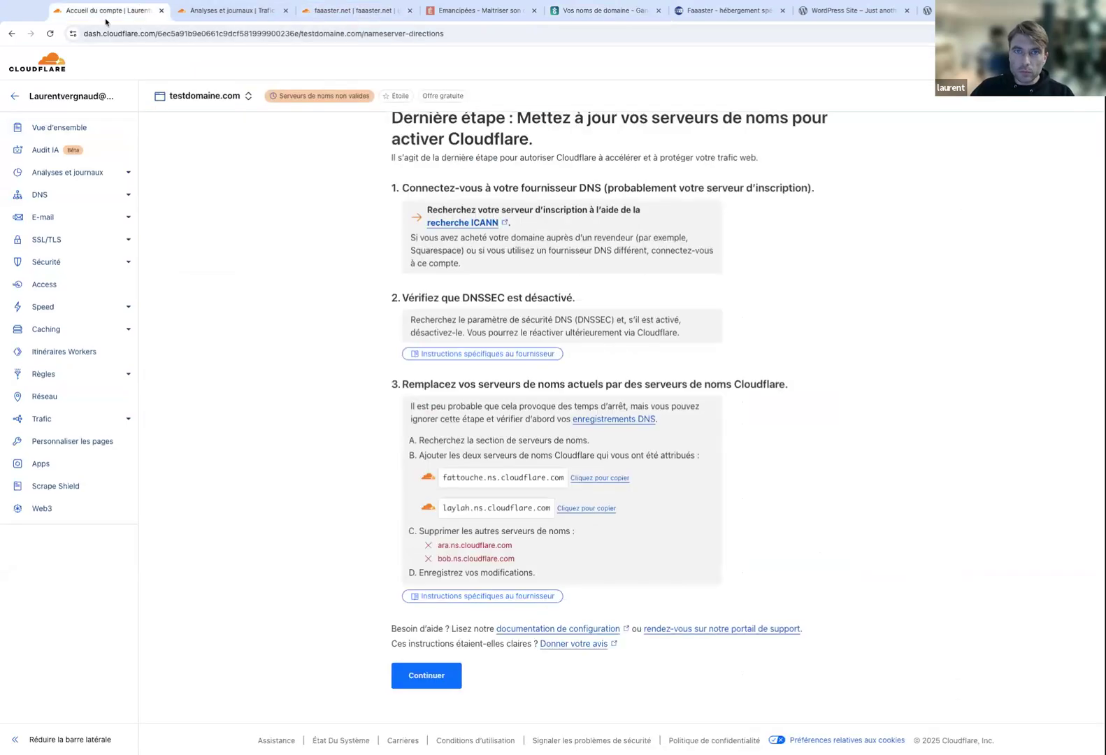
left_click(583, 479)
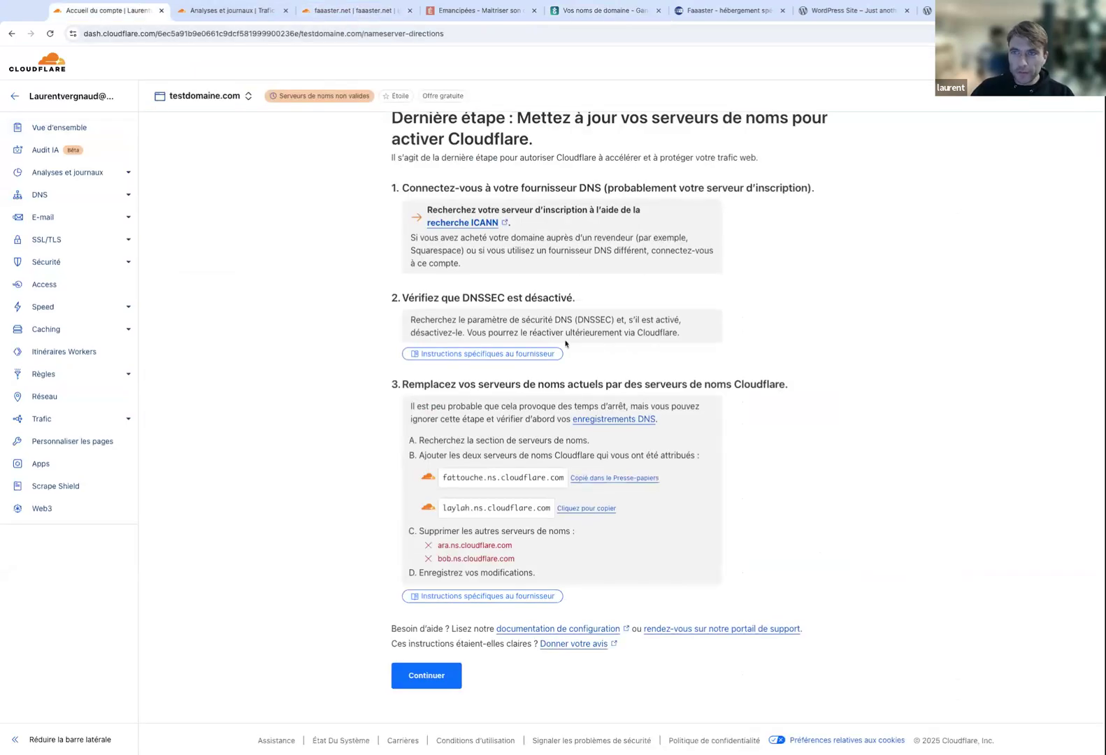
left_click(588, 11)
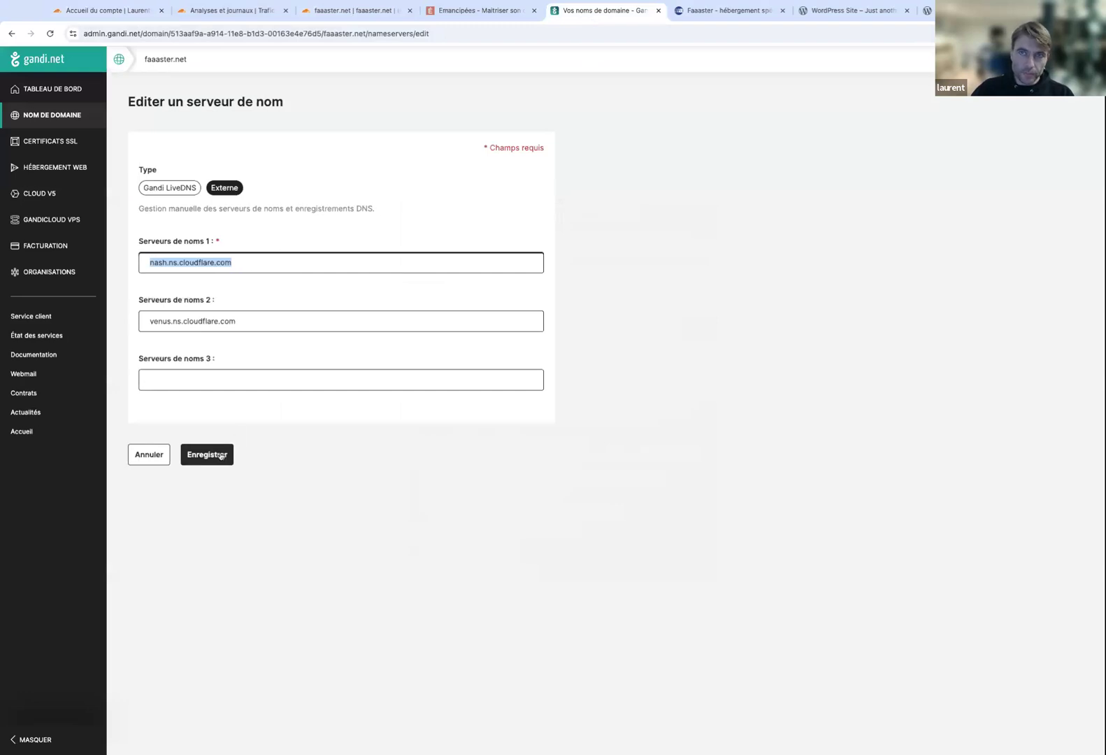
left_click(124, 19)
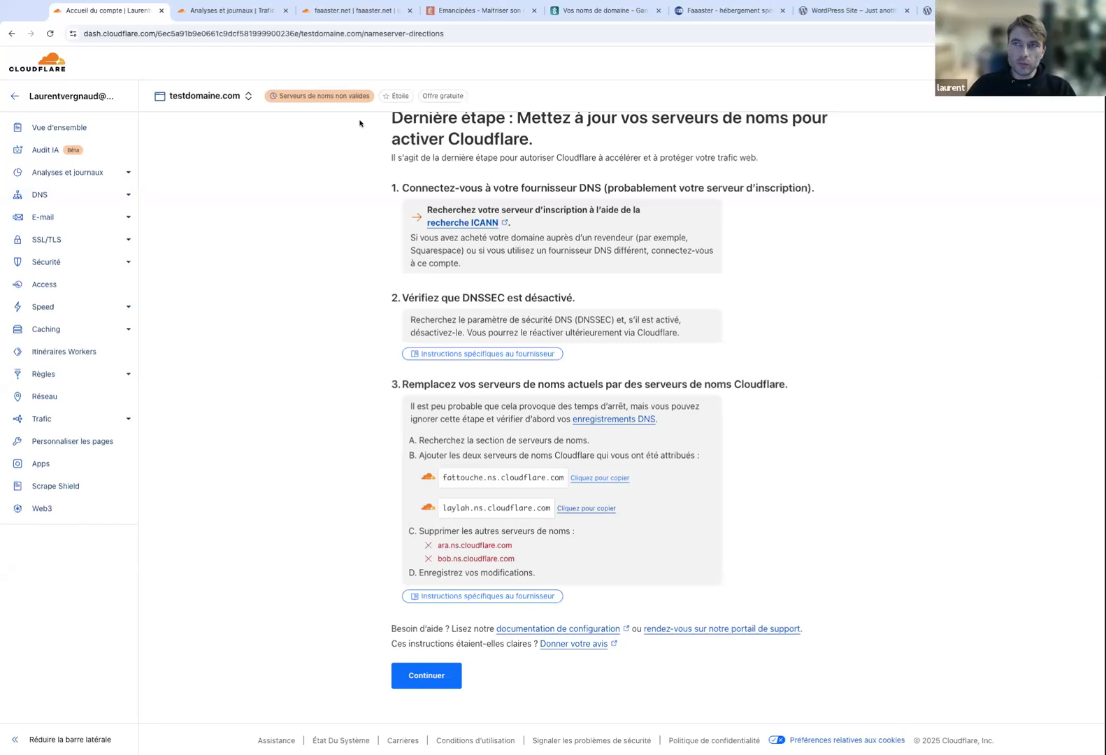
Leave the nameserver form unsaved and view faaaster.net's DNS records, noting external nameservers.
left_click(573, 10)
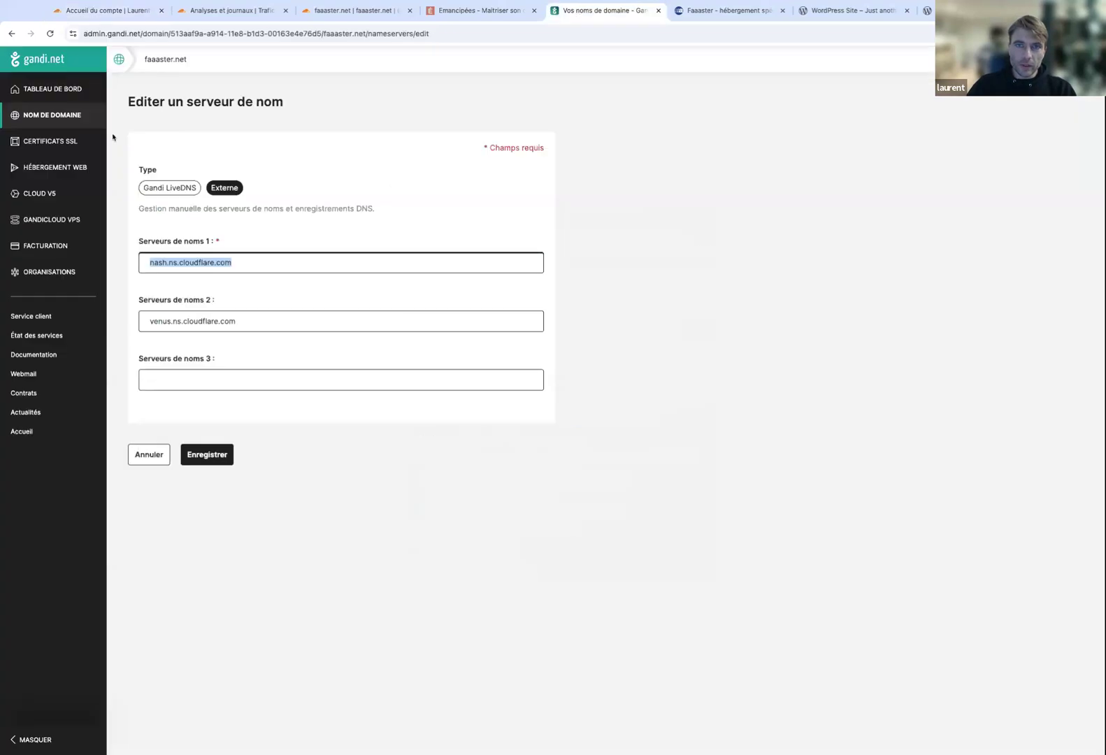
left_click(161, 60)
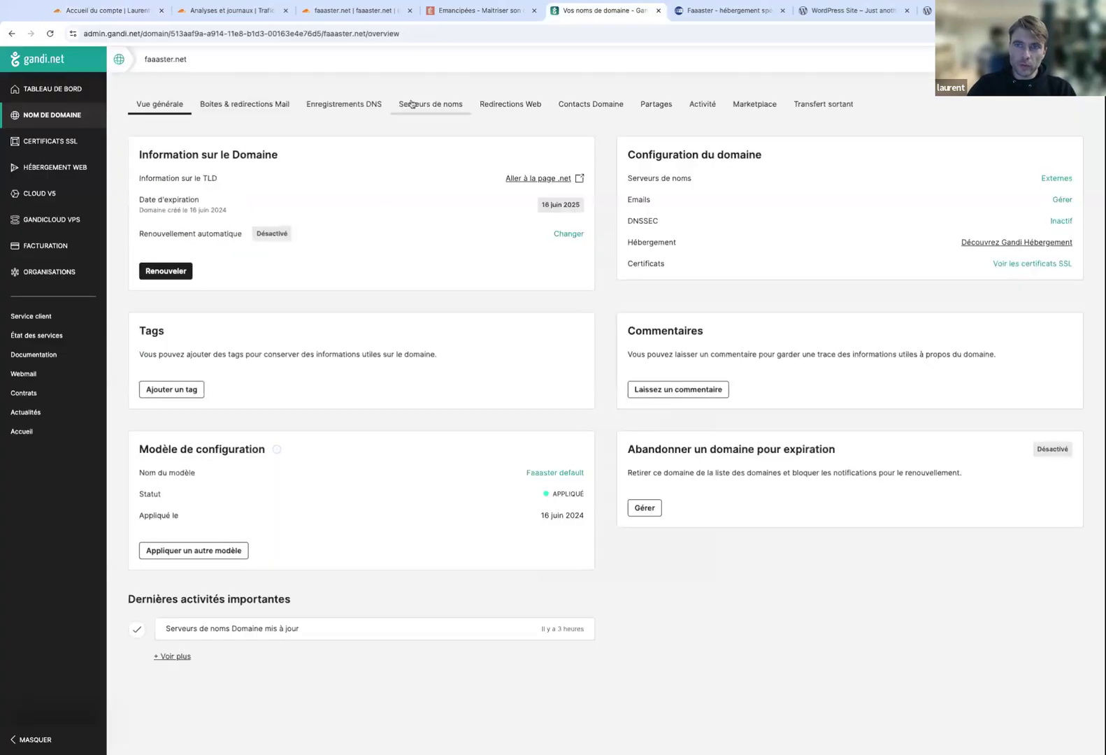
left_click(345, 109)
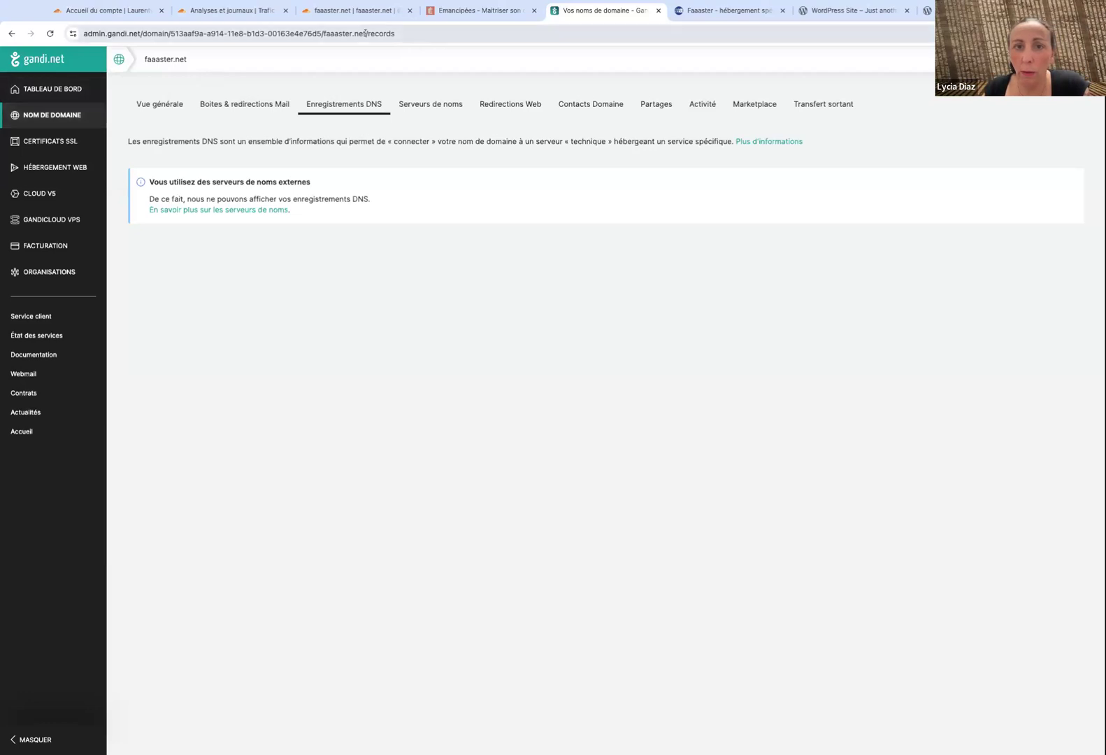
Duplicate the Gandi page with an edited address, then show faaaster.net's nash and venus Cloudflare nameservers.
right_click(588, 11)
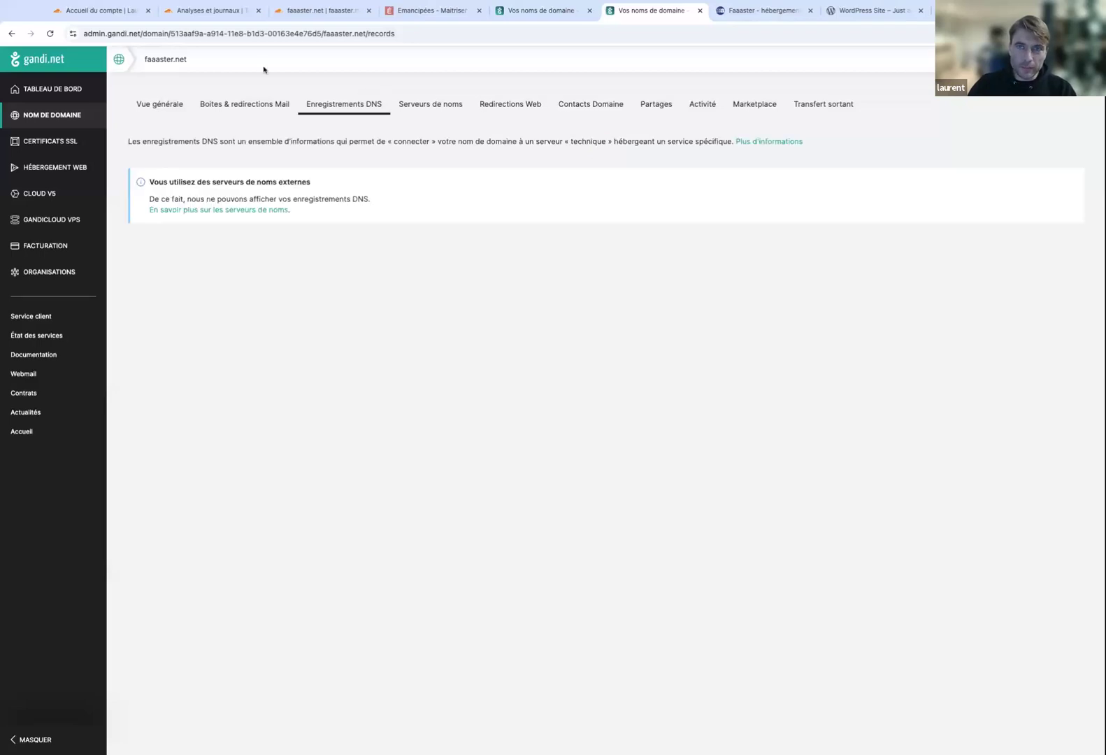
left_click(364, 33)
left_click(391, 33)
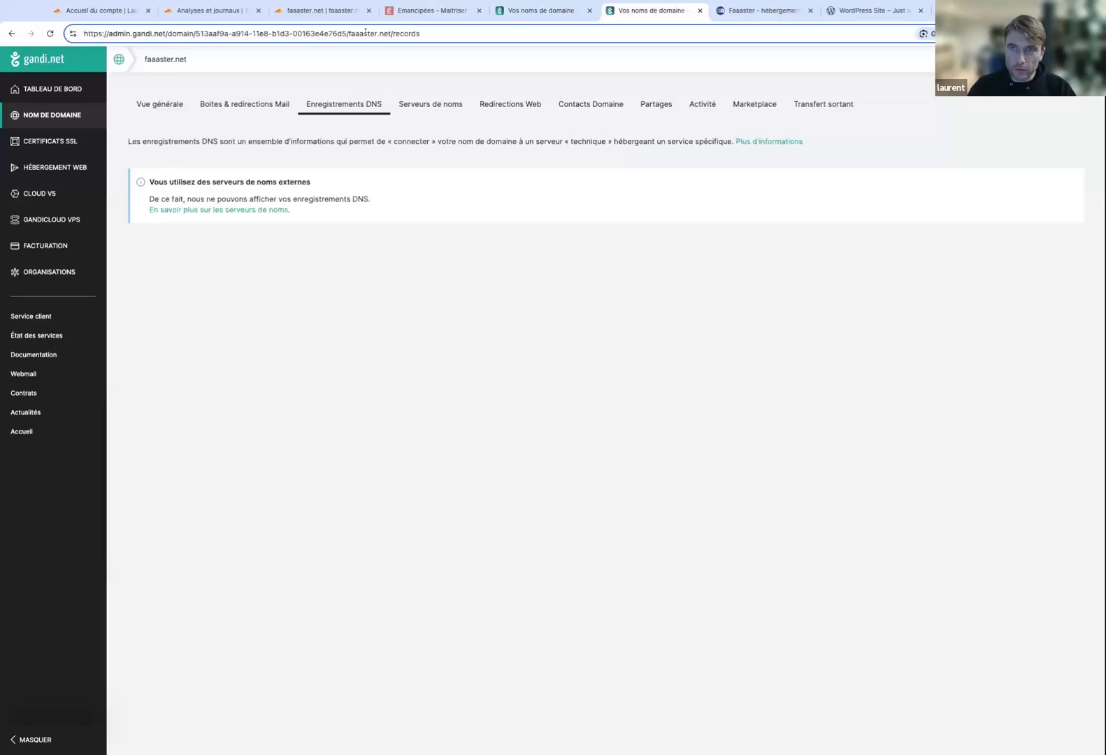
key("BackSpace")
key("BackSpace")
key("BackSpace")
key("Return")
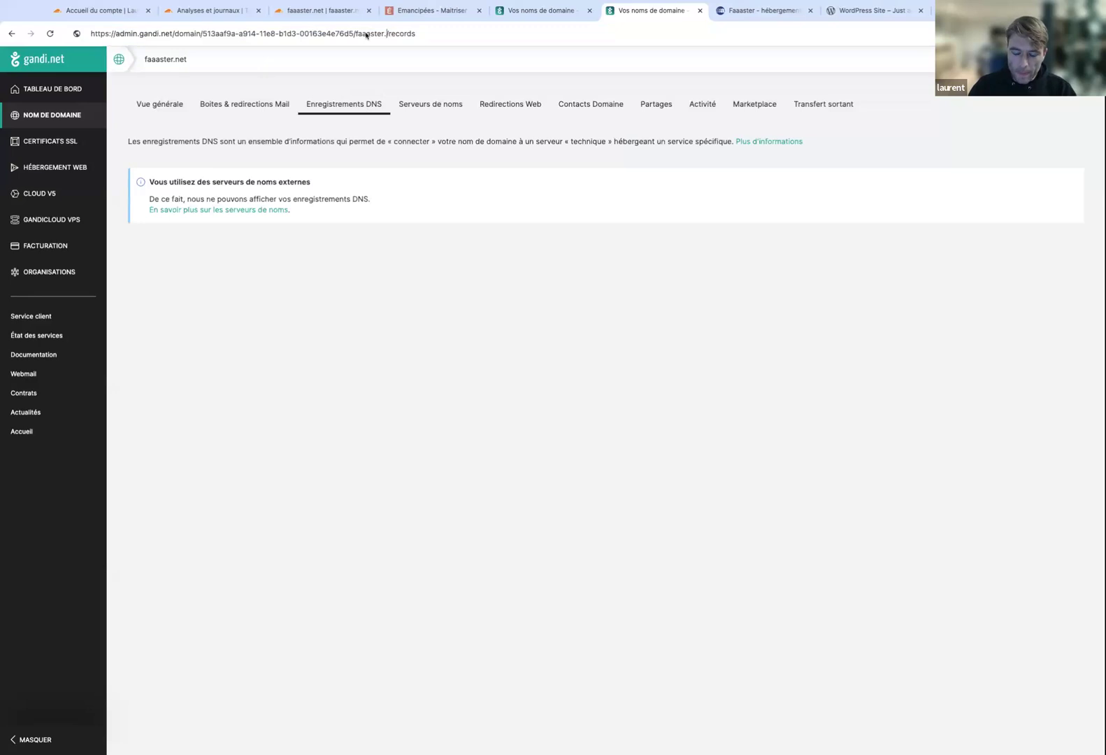
key("BackSpace")
key("BackSpace")
key("BackSpace")
key("BackSpace")
key("BackSpace")
key("BackSpace")
key("BackSpace")
key("BackSpace")
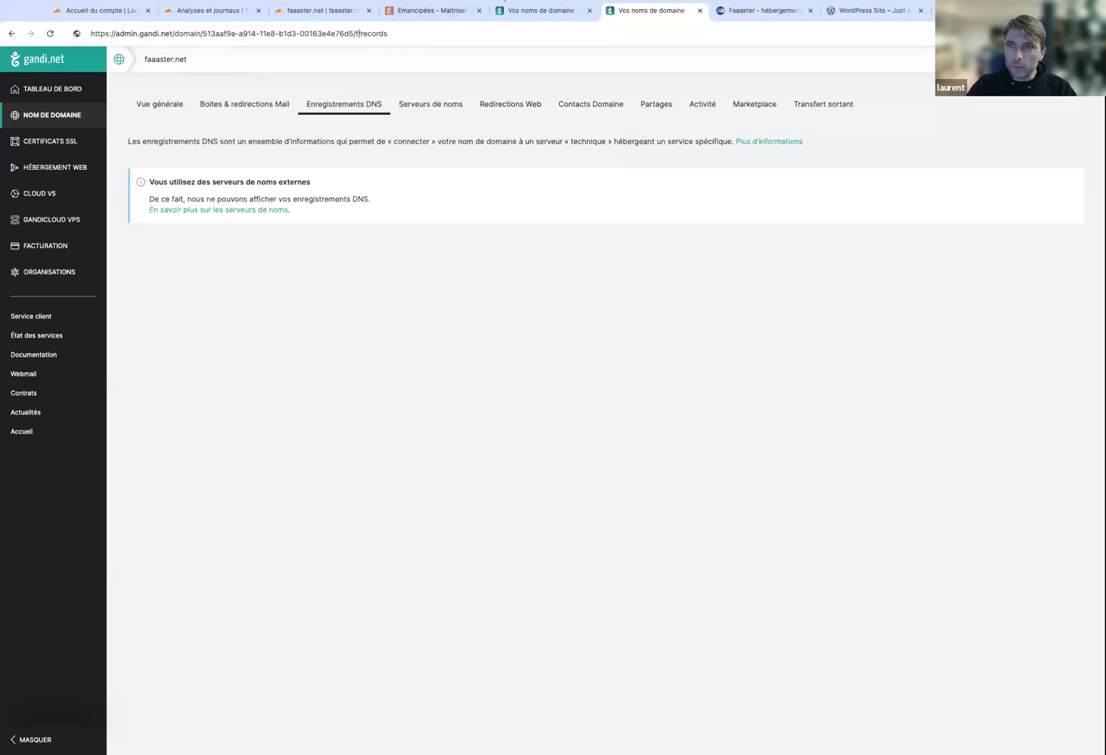
left_click(525, 12)
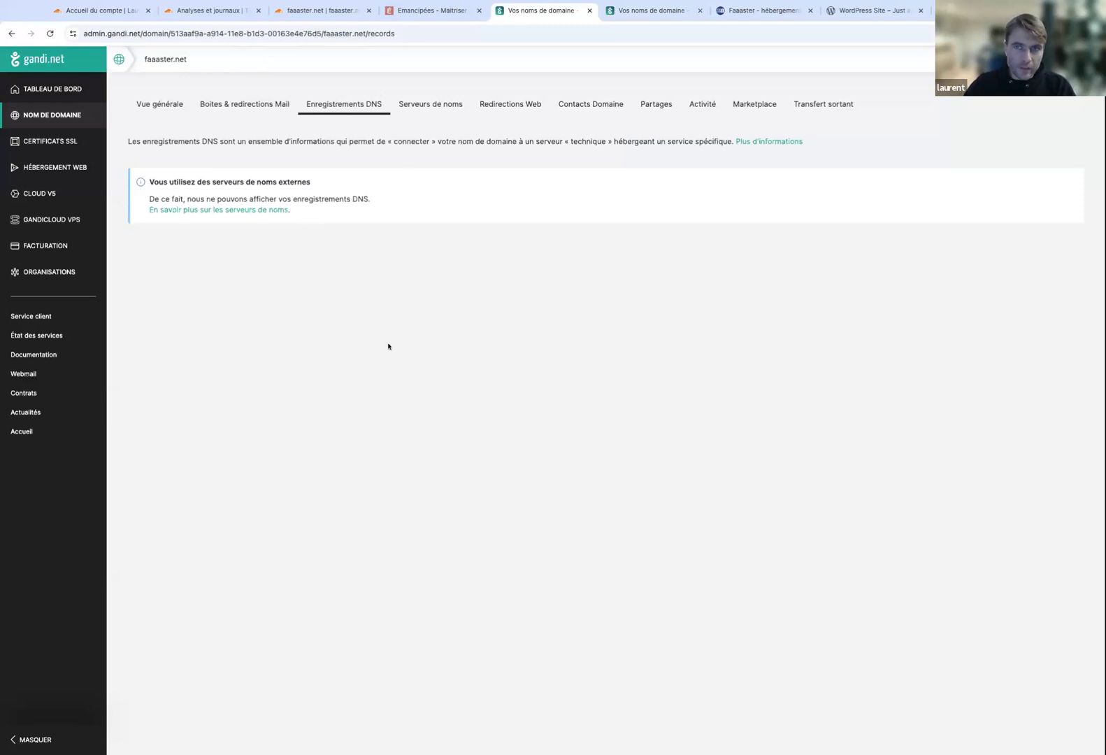
left_click(414, 109)
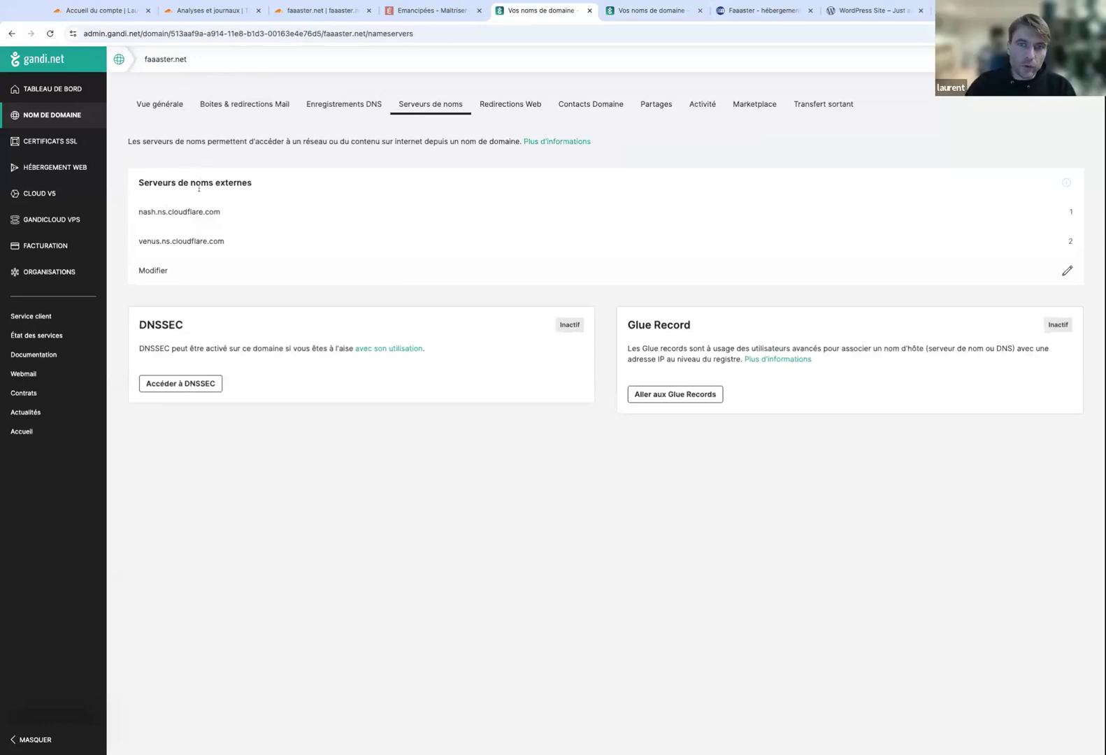
Open faaaster.net's external nameserver editing form and select the 'Serveurs de noms 1' value.
left_click_drag(142, 210, 215, 211)
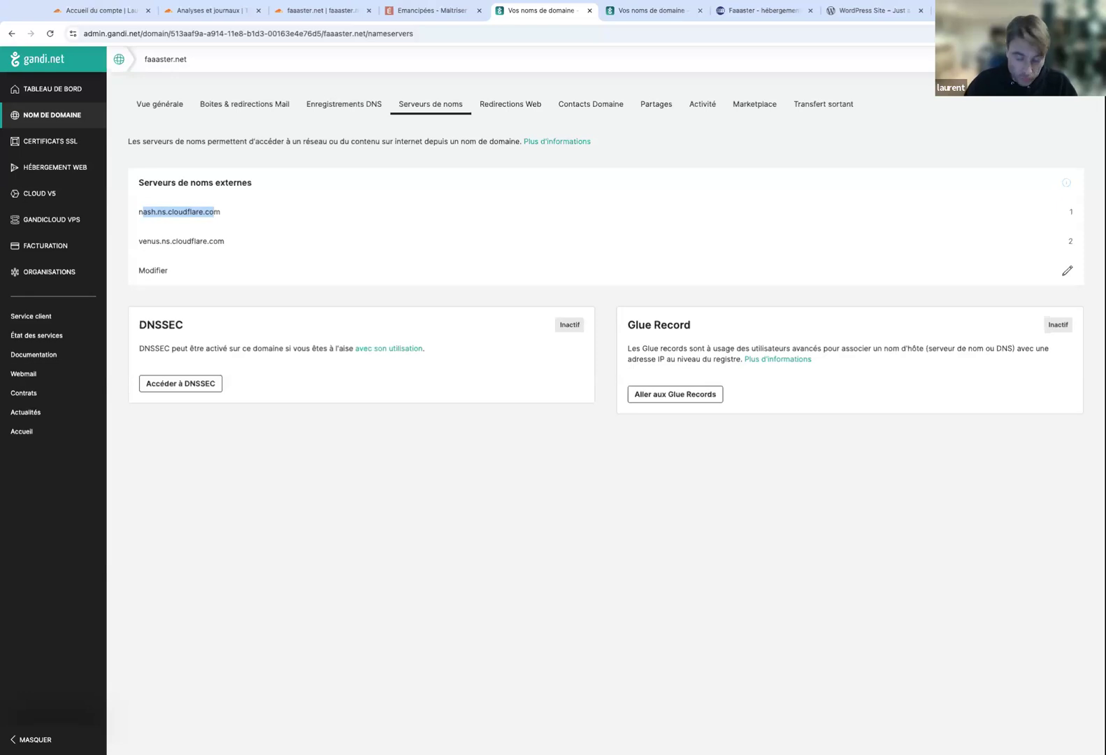
left_click(181, 282)
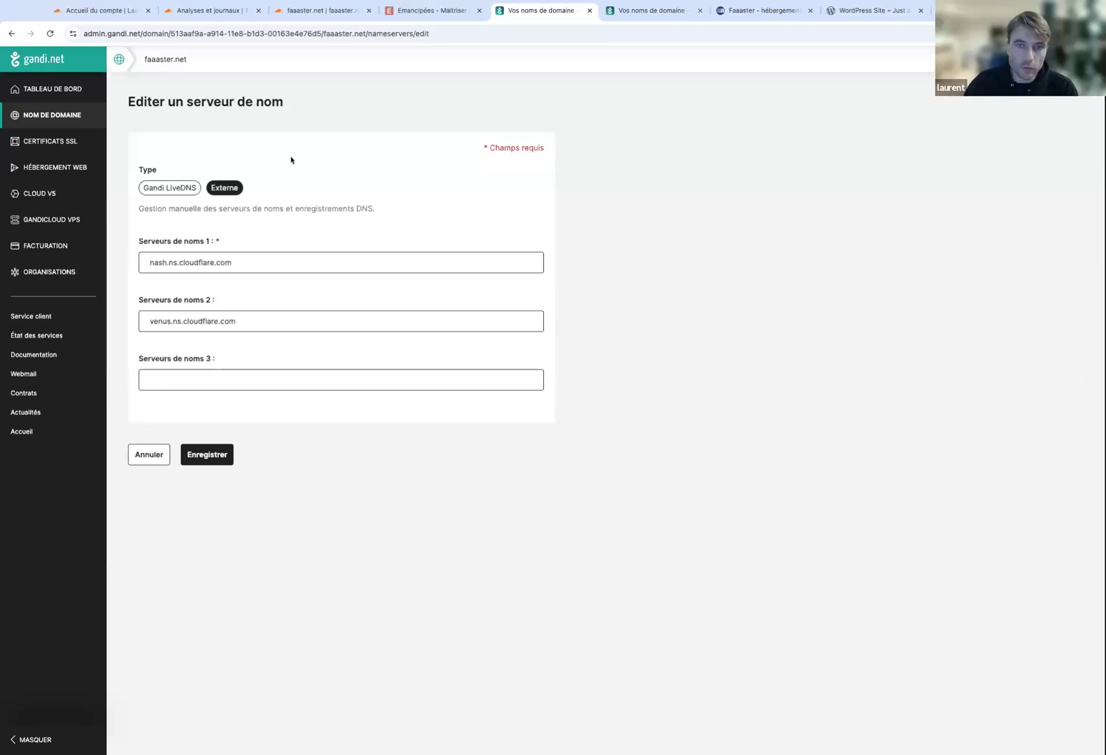
double_click(203, 267)
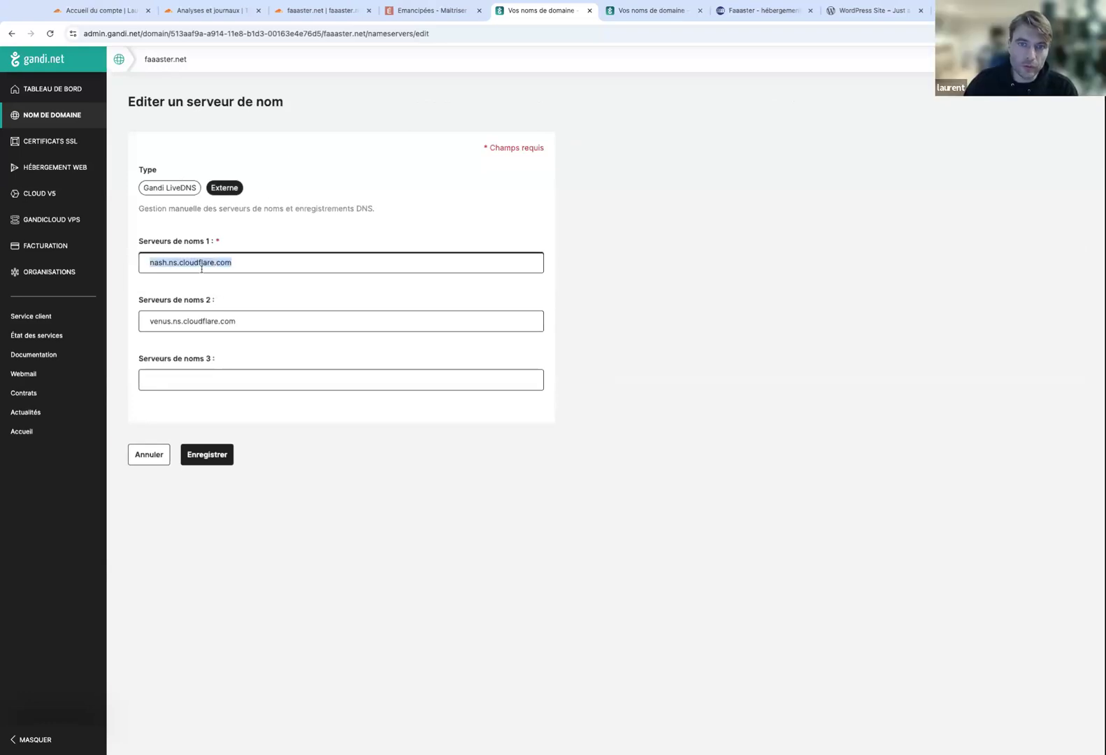
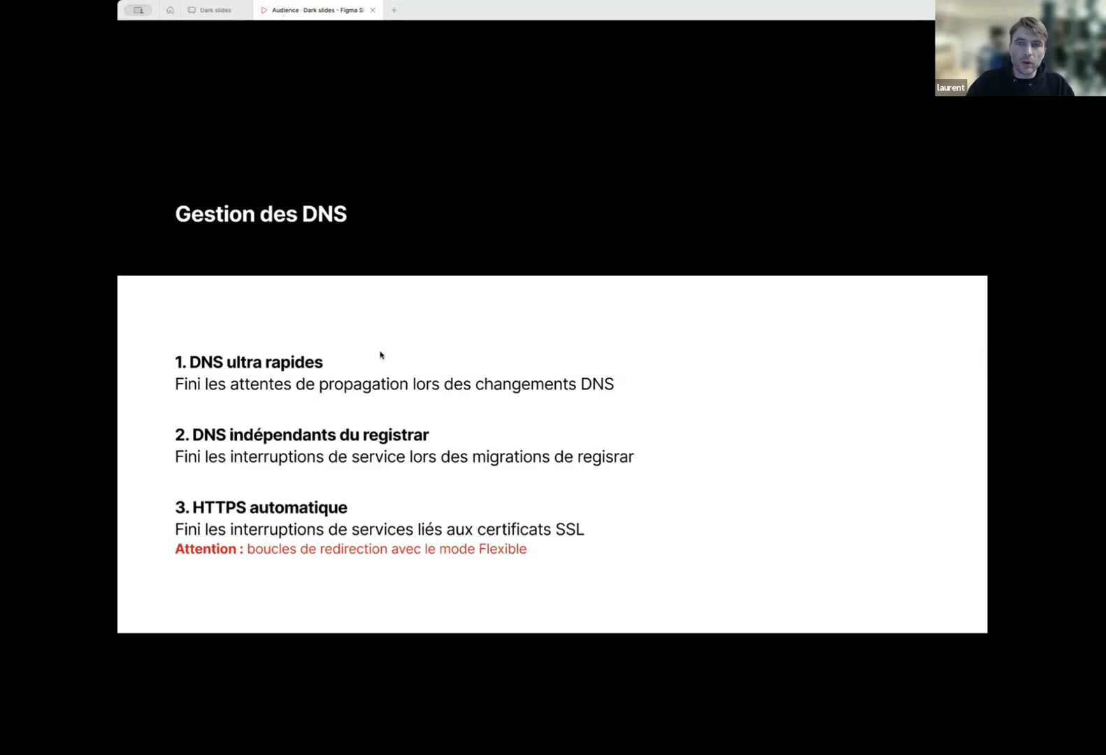
Advance the Figma Slides deck from 'Gestion des DNS' to the CDN slide.
mouse_move(171, 29)
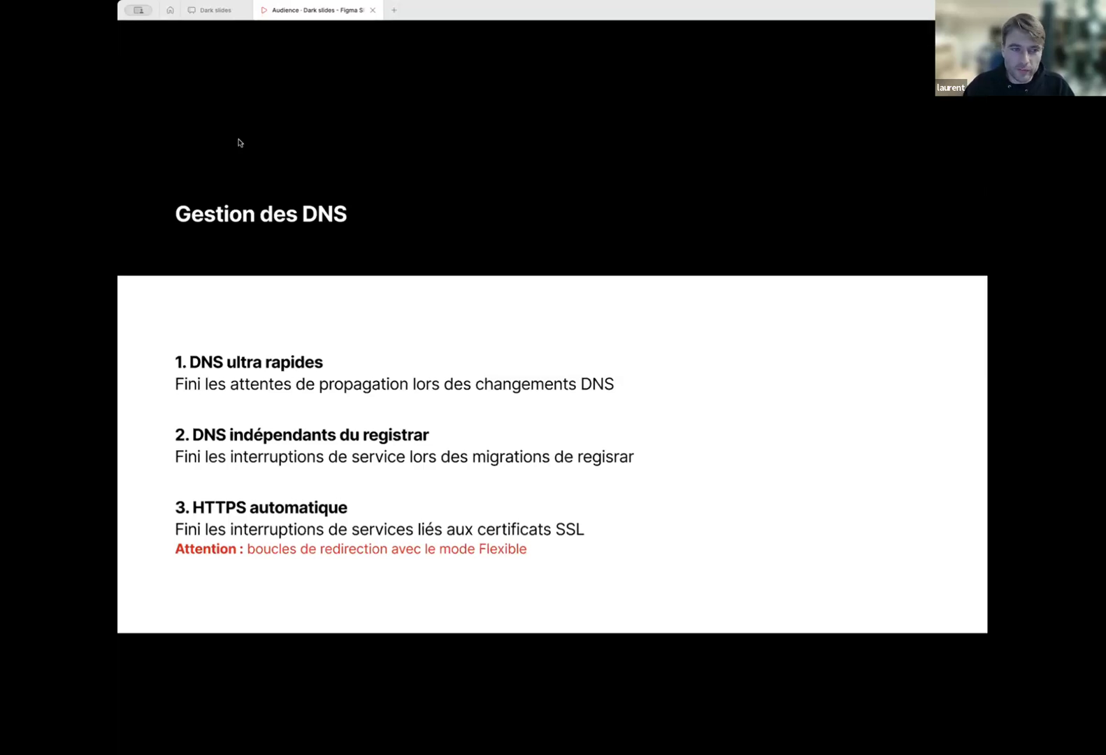
key("Right")
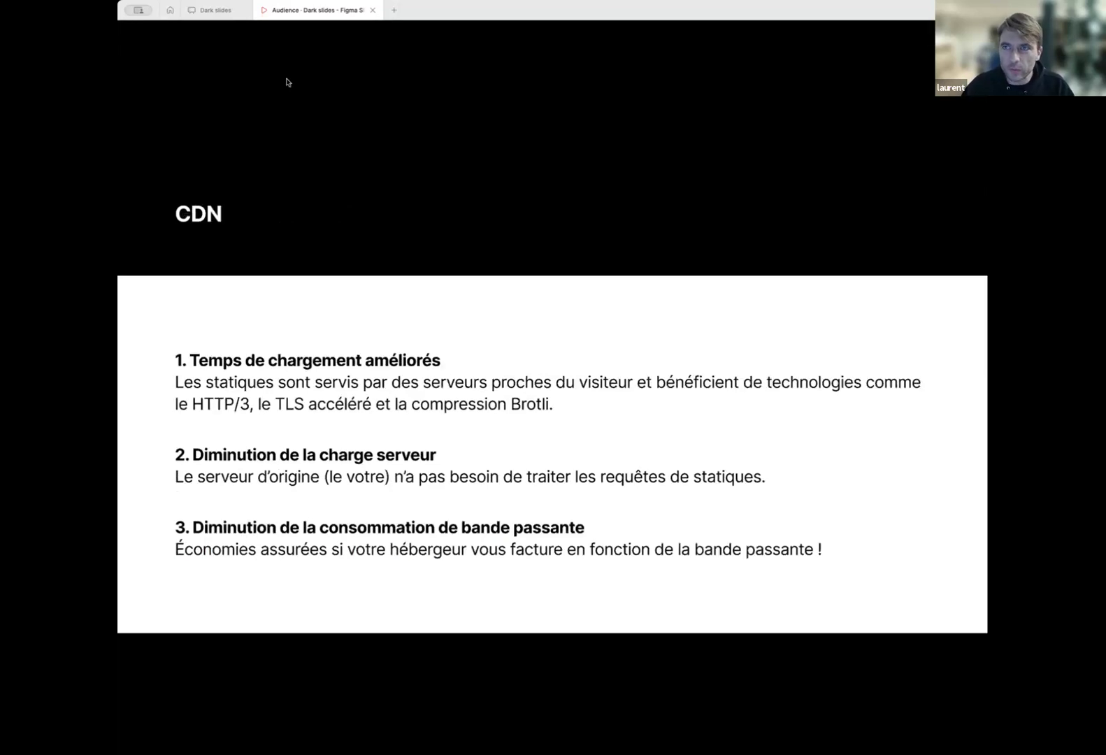
mouse_move(424, 13)
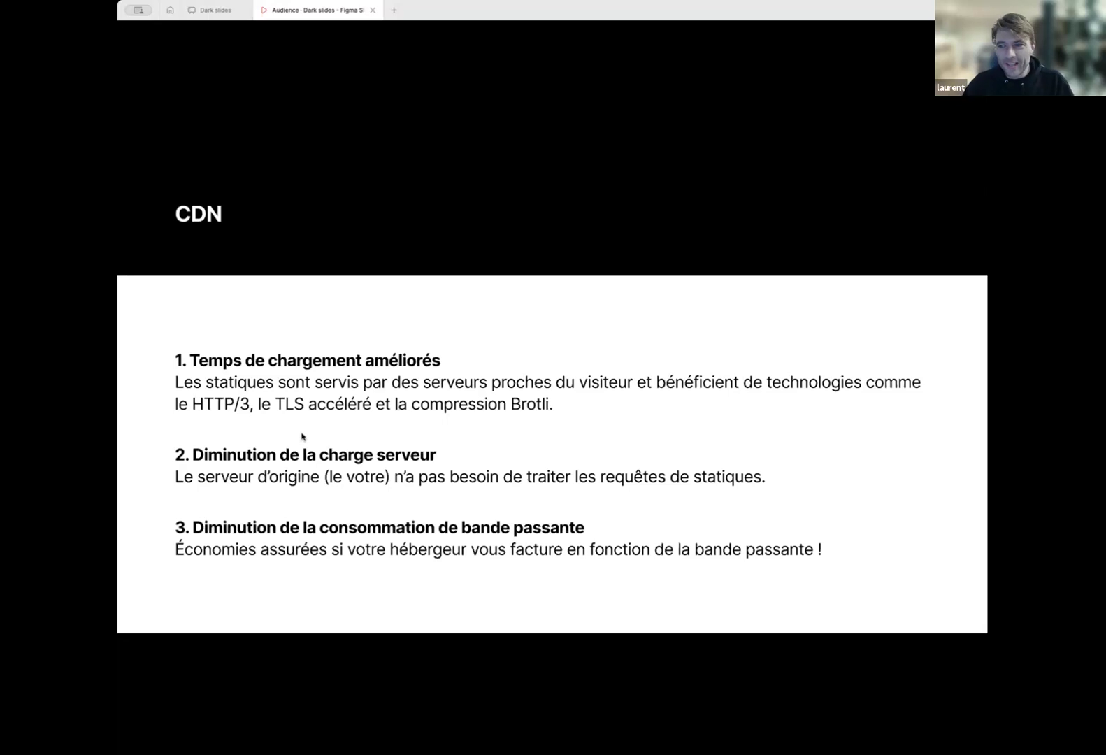
Move past the CDN slide to faaaster.cloud's HTTP traffic analytics (2,61M requests, 29,39 GB).
key("Right")
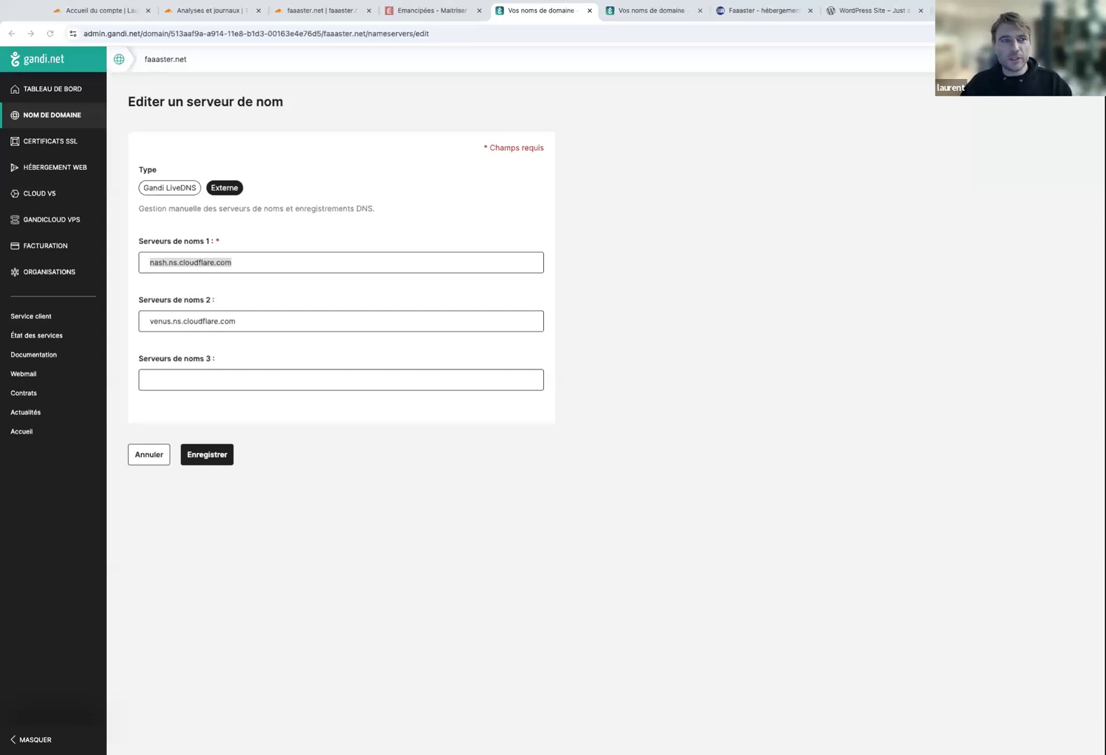
left_click(210, 12)
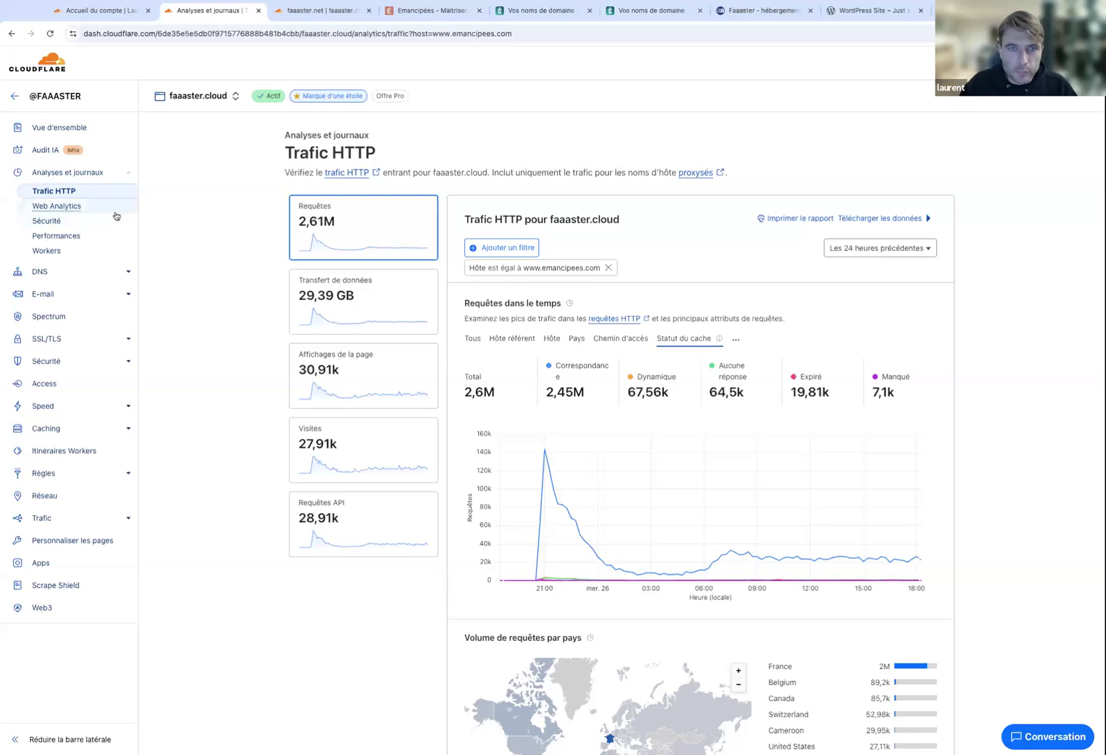
Open faaaster.cloud's SSL/TLS encryption-mode configuration, showing automatic mode with Complet applied.
left_click(67, 339)
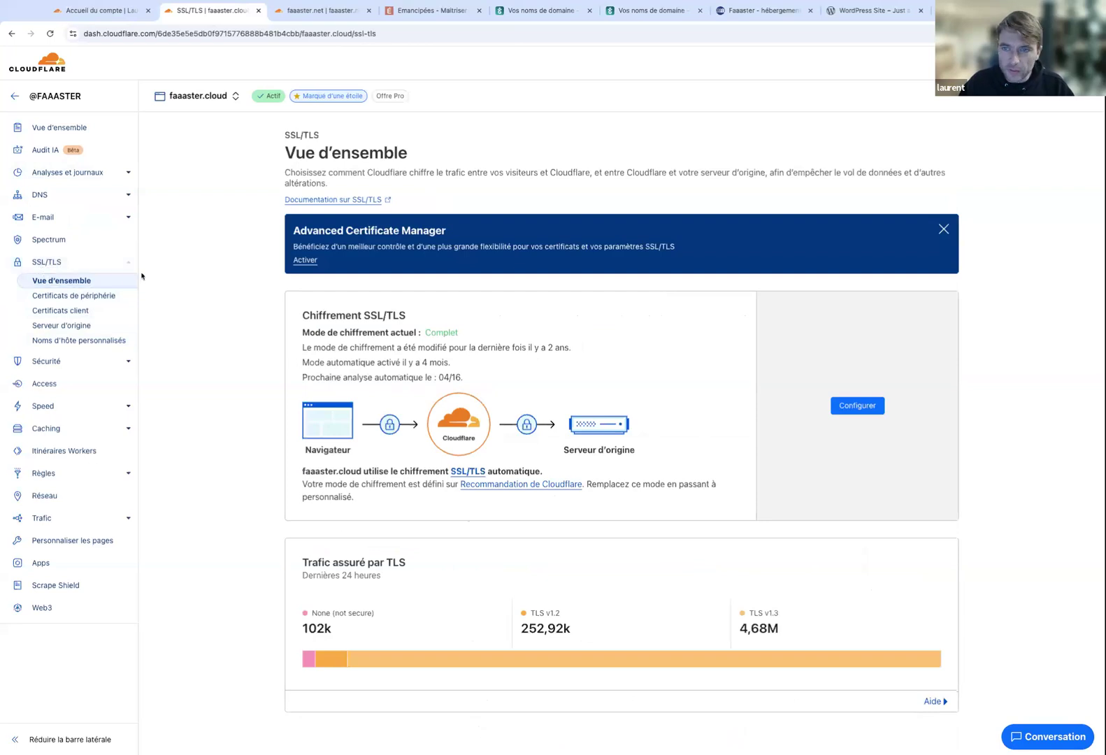
left_click(857, 406)
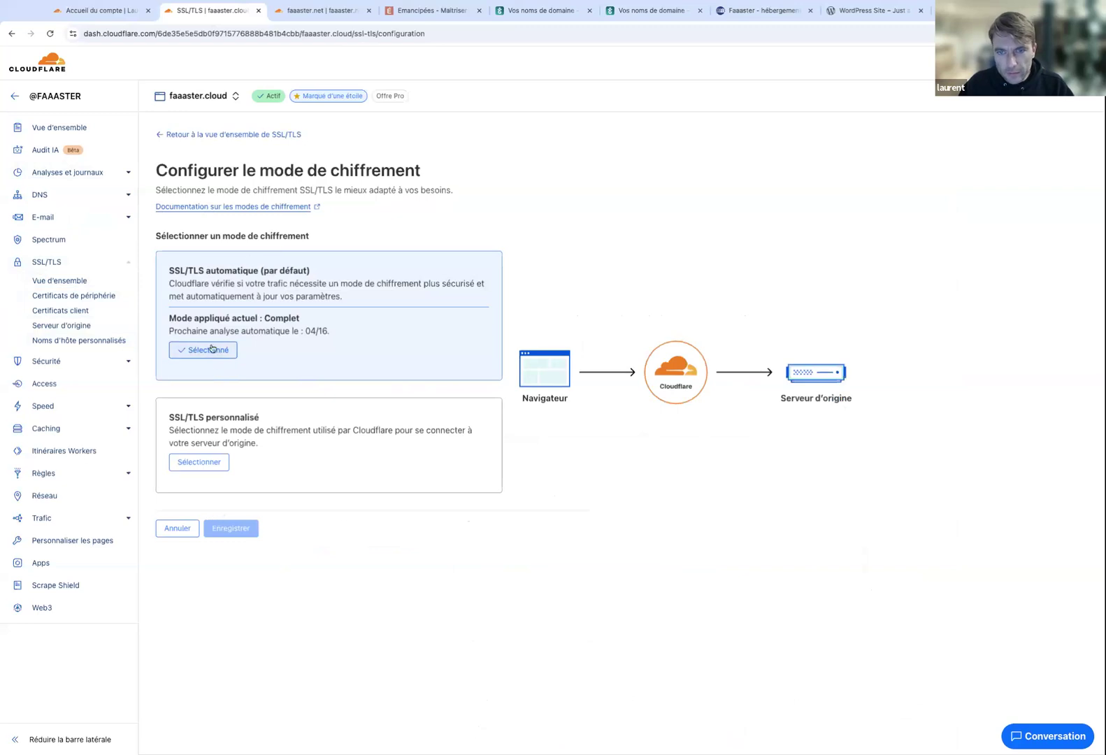
Browse the custom SSL/TLS modes unsaved, then view faaaster.cloud's Security overview.
left_click(217, 463)
scroll(207, 489, "down", 2)
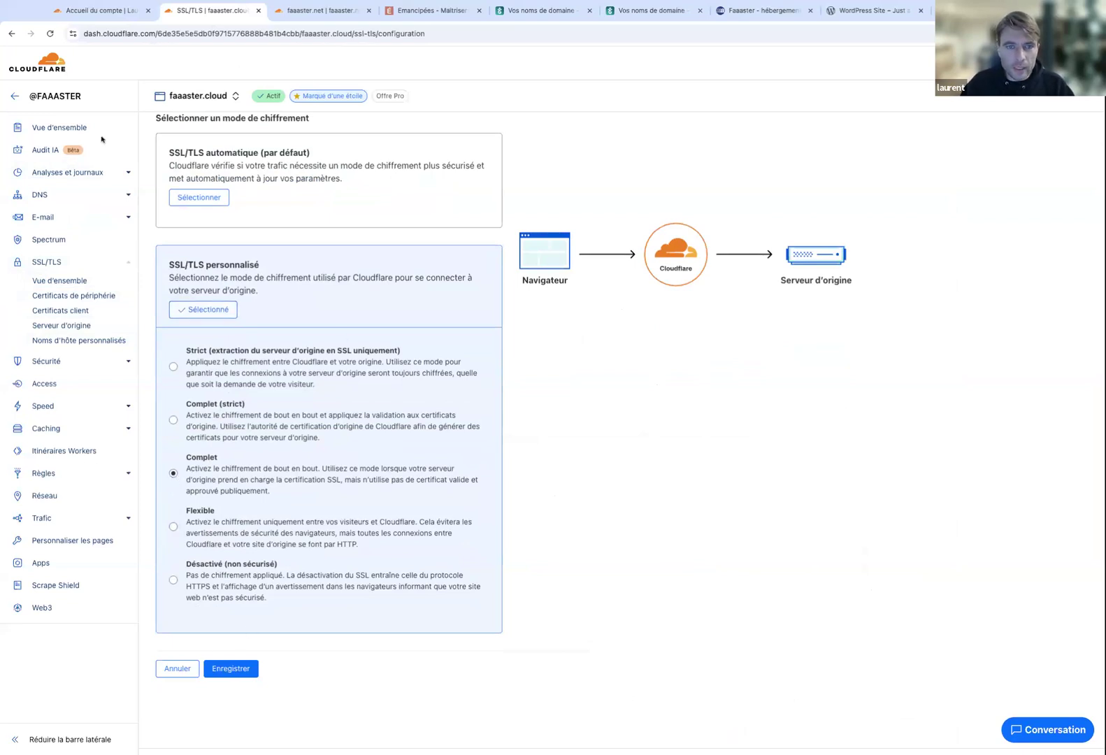
left_click(60, 362)
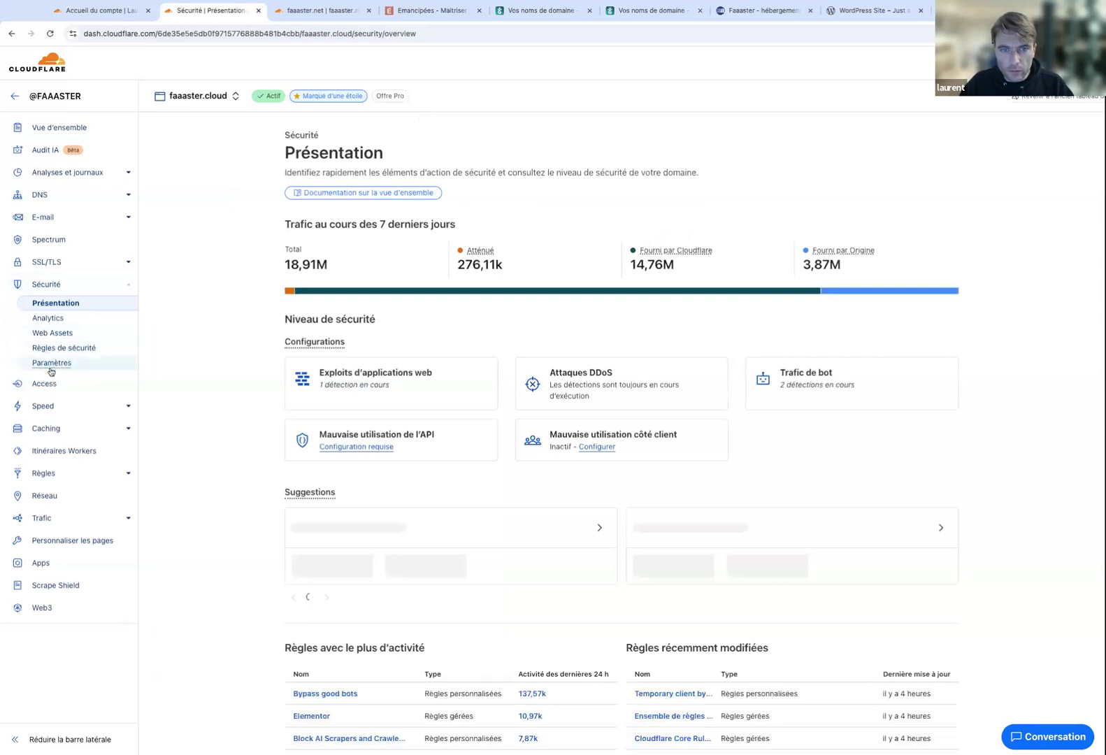
Check the bot-traffic detection settings, then view faaaster.cloud's Speed Optimisation recommendations.
left_click(53, 364)
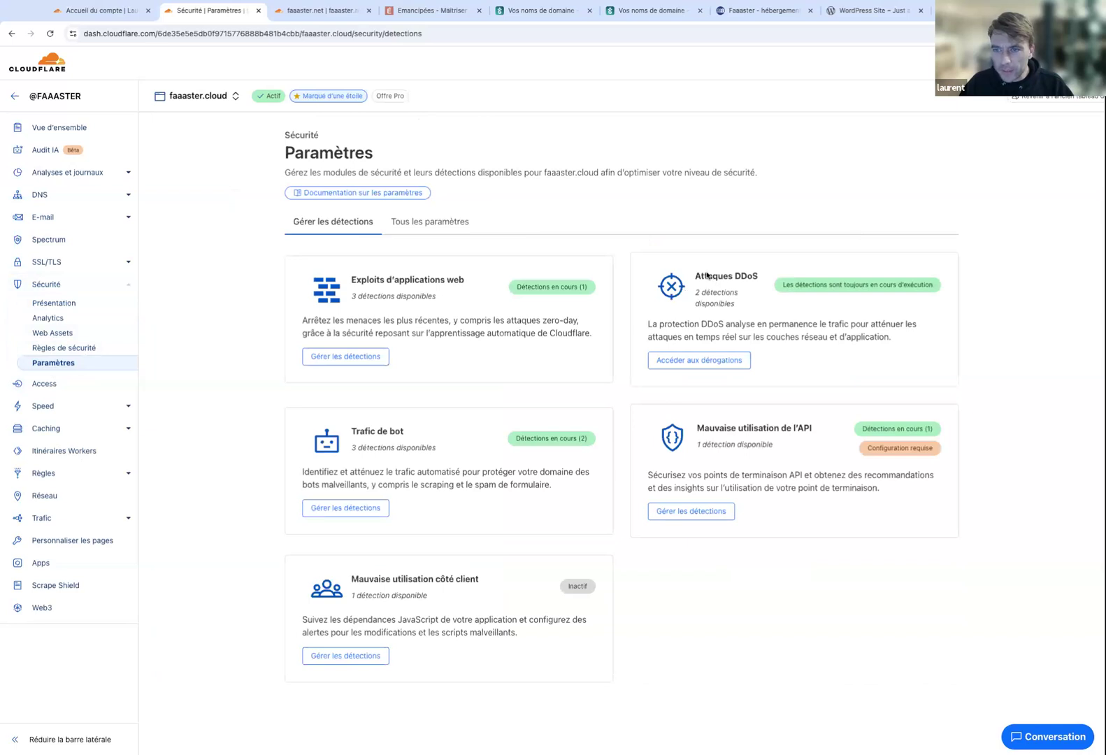
left_click(352, 510)
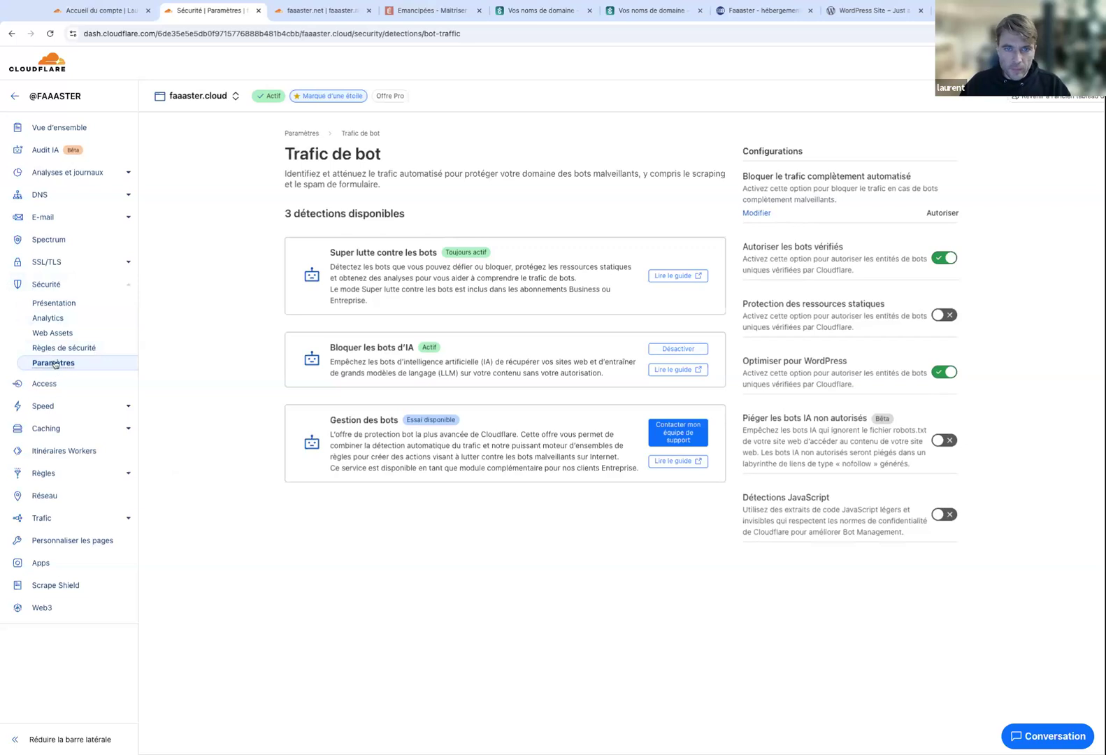
left_click(129, 407)
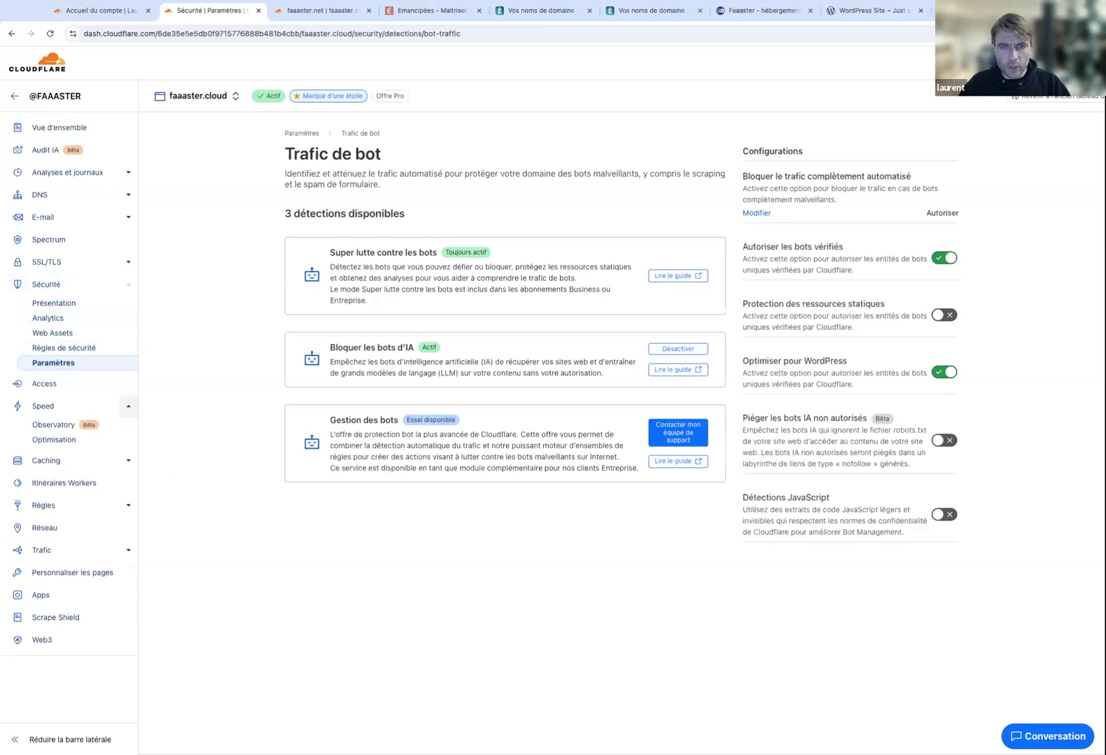
left_click(54, 439)
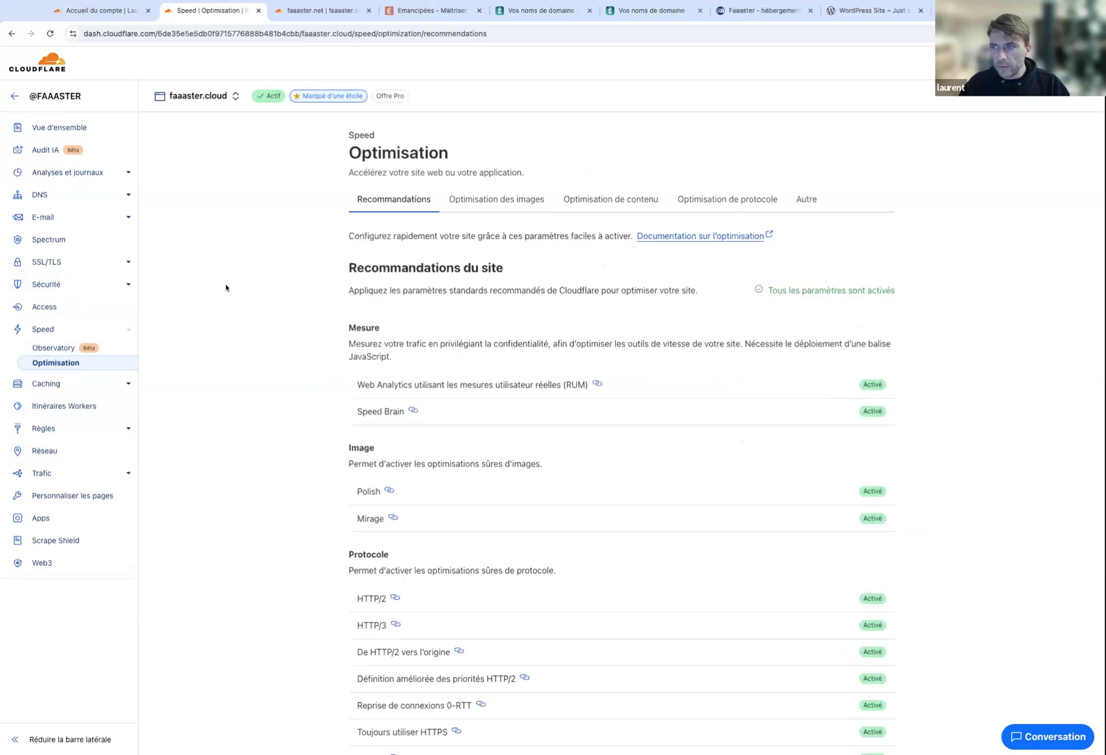
Show the content optimisation tab with Speed Brain, Cloudflare Fonts and Early Hints enabled.
scroll(225, 287, "down", 3)
scroll(225, 287, "up", 2)
left_click(472, 120)
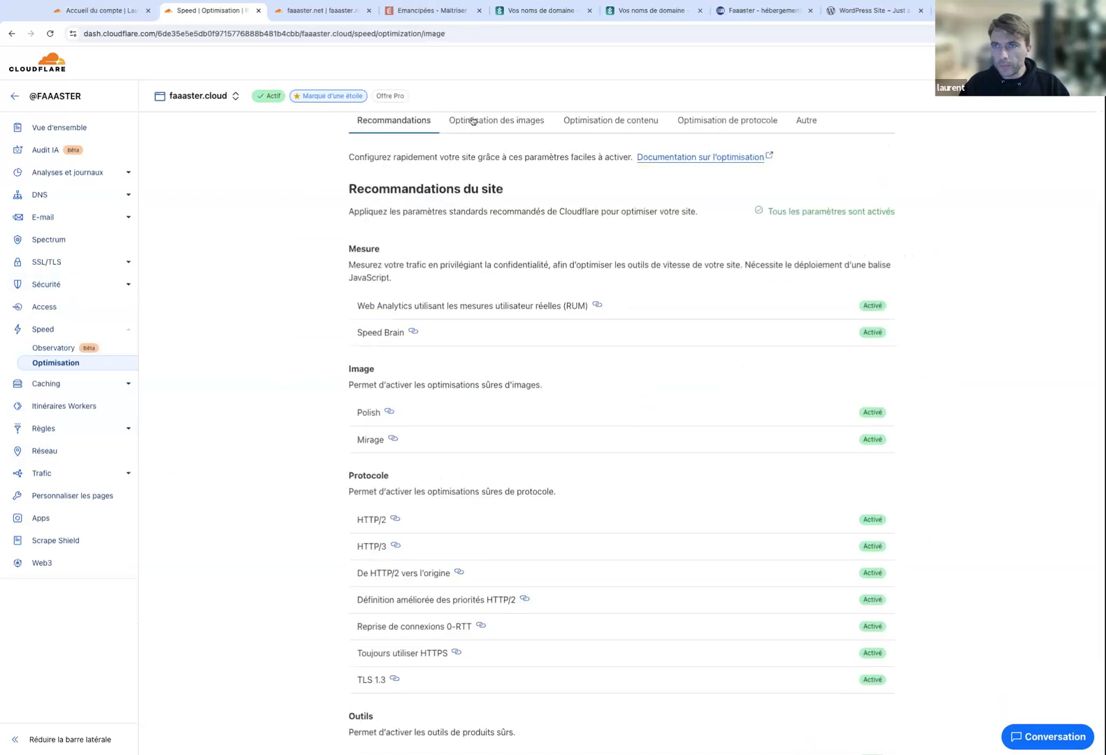
left_click(637, 203)
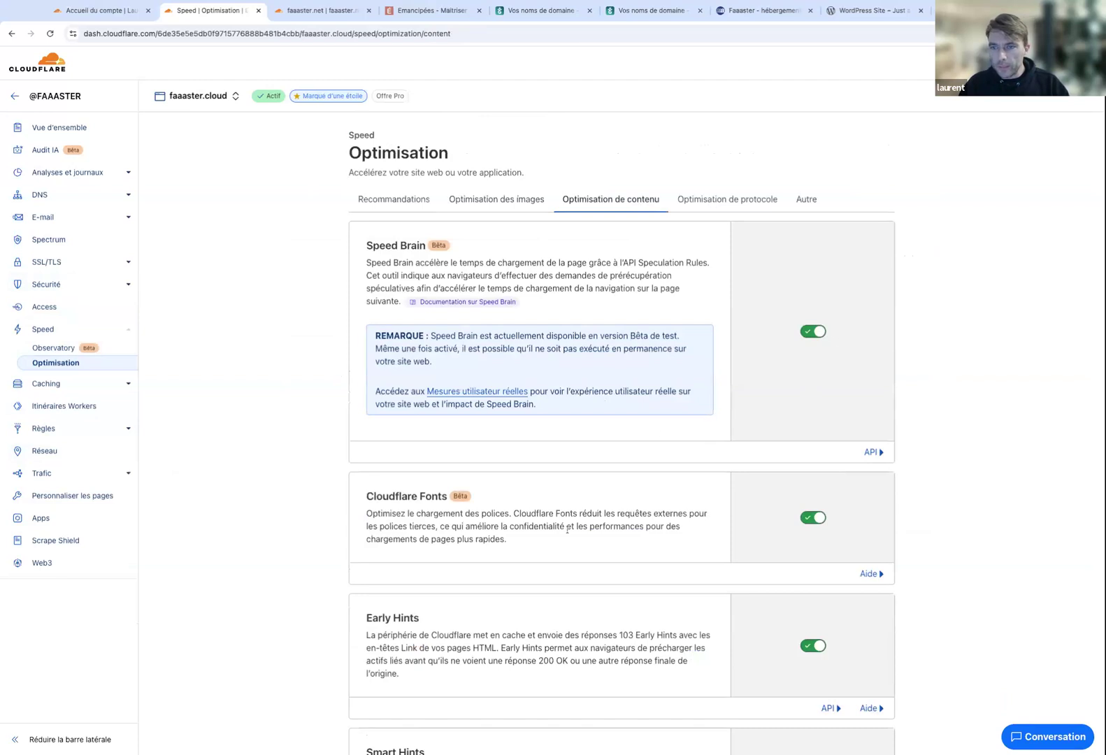
scroll(662, 432, "down", 2)
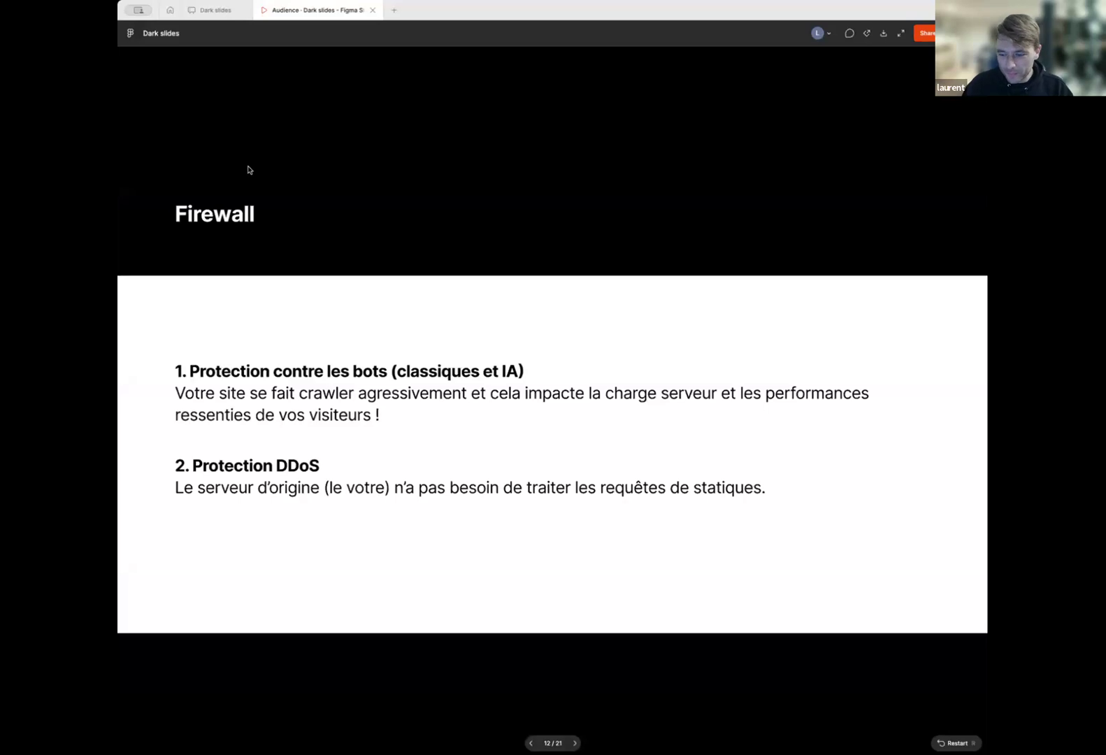
Step forward and back through the deck to the 'Performances' slide on Speed Brain, Fonts and Early Hints.
key("Right")
key("Left")
key("Left")
key("Left")
key("Left")
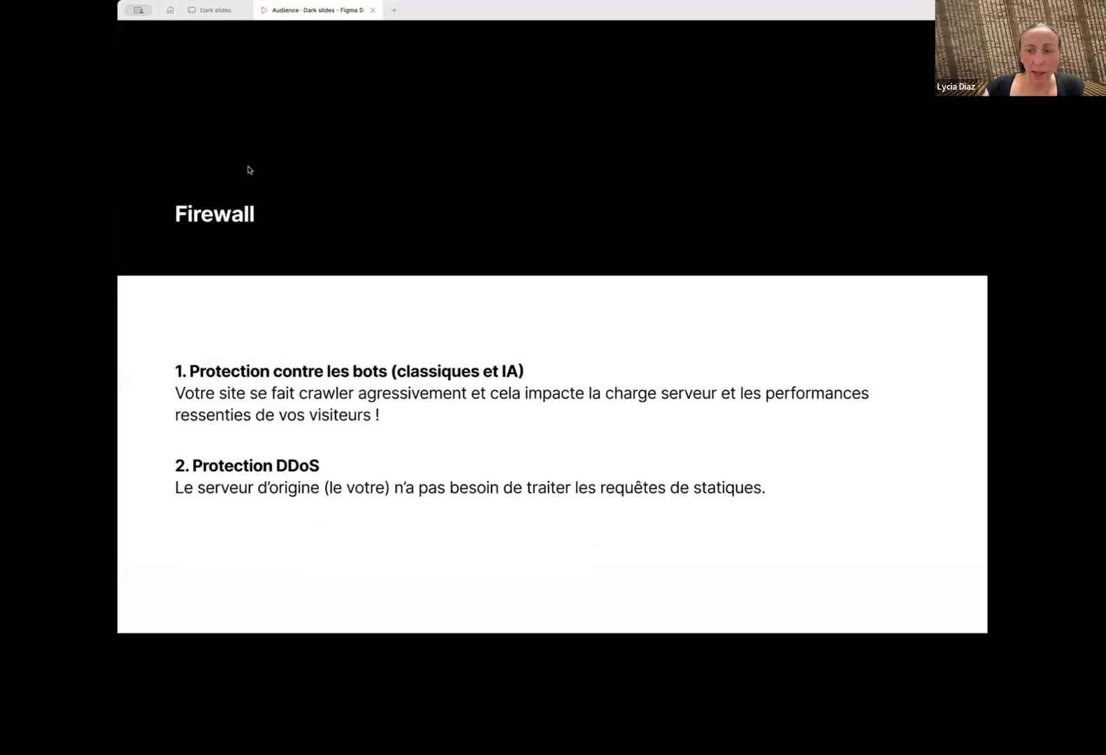
key("Right")
key("Right")
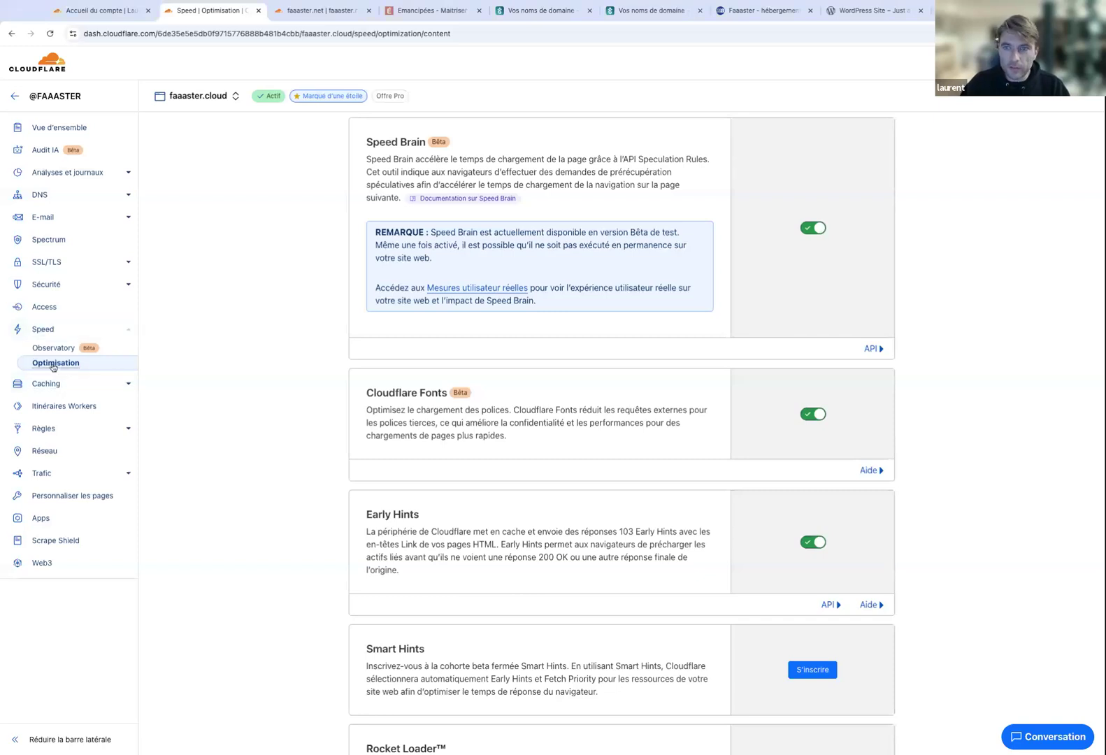
Confirm all faaaster.cloud speed recommendations are active, then switch to the faaaster.net site.
scroll(397, 154, "up", 2)
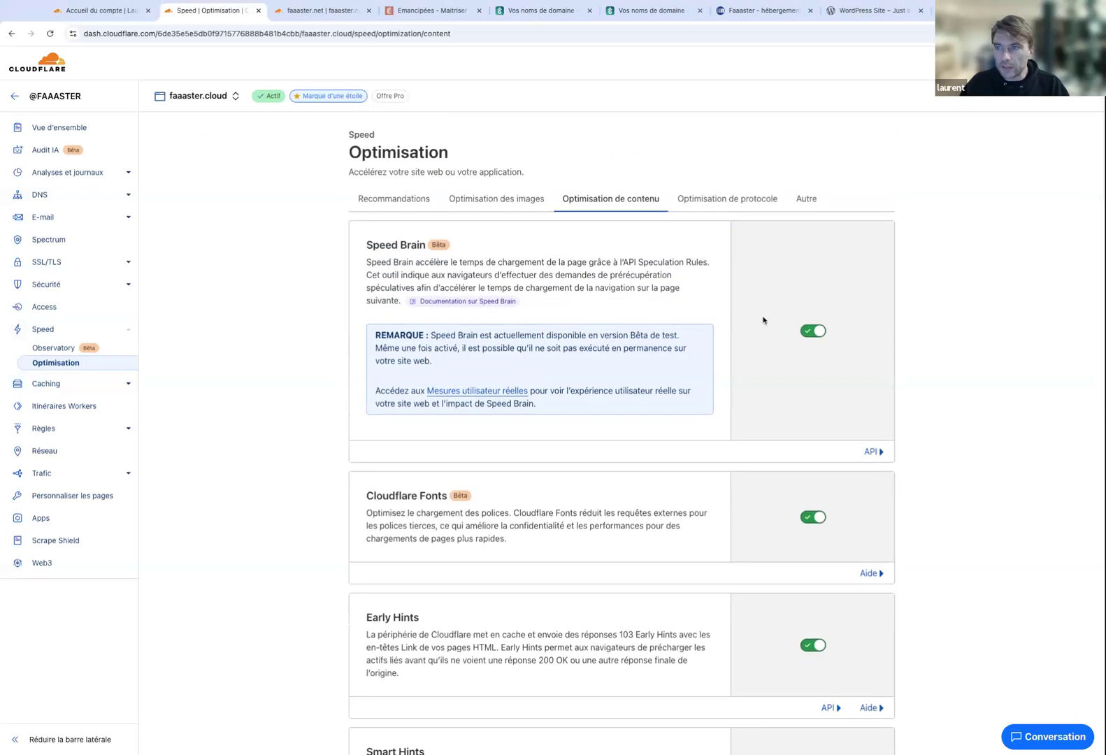
scroll(811, 332, "down", 3)
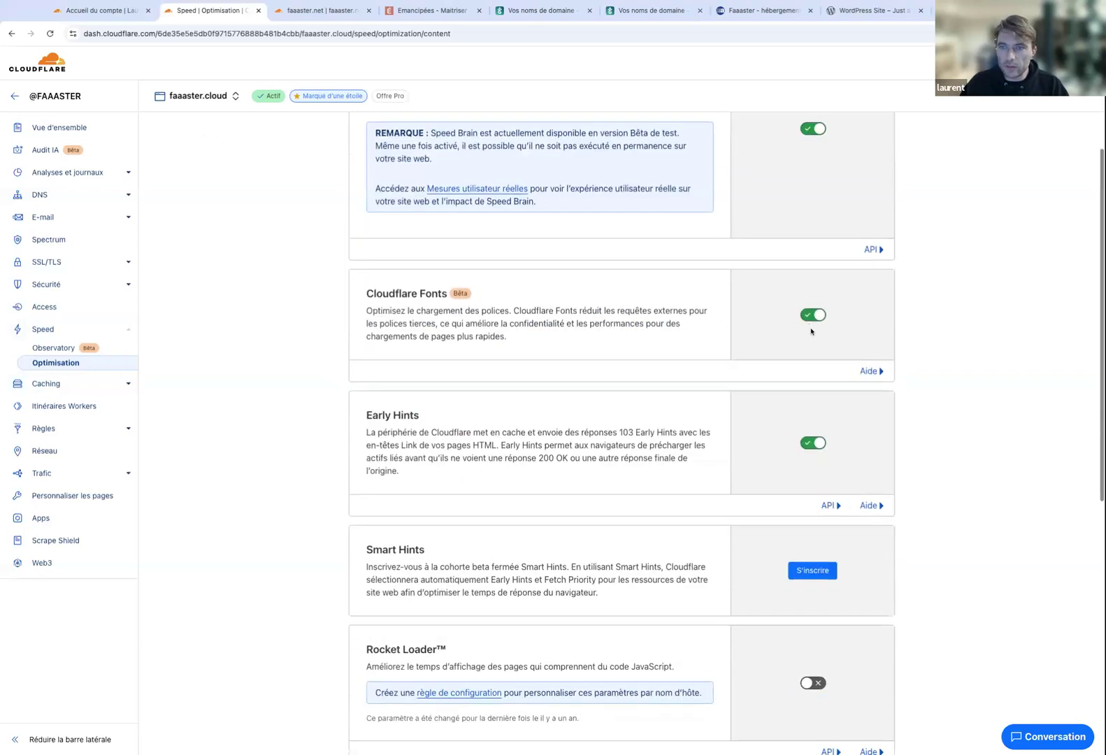
scroll(814, 319, "down", 1)
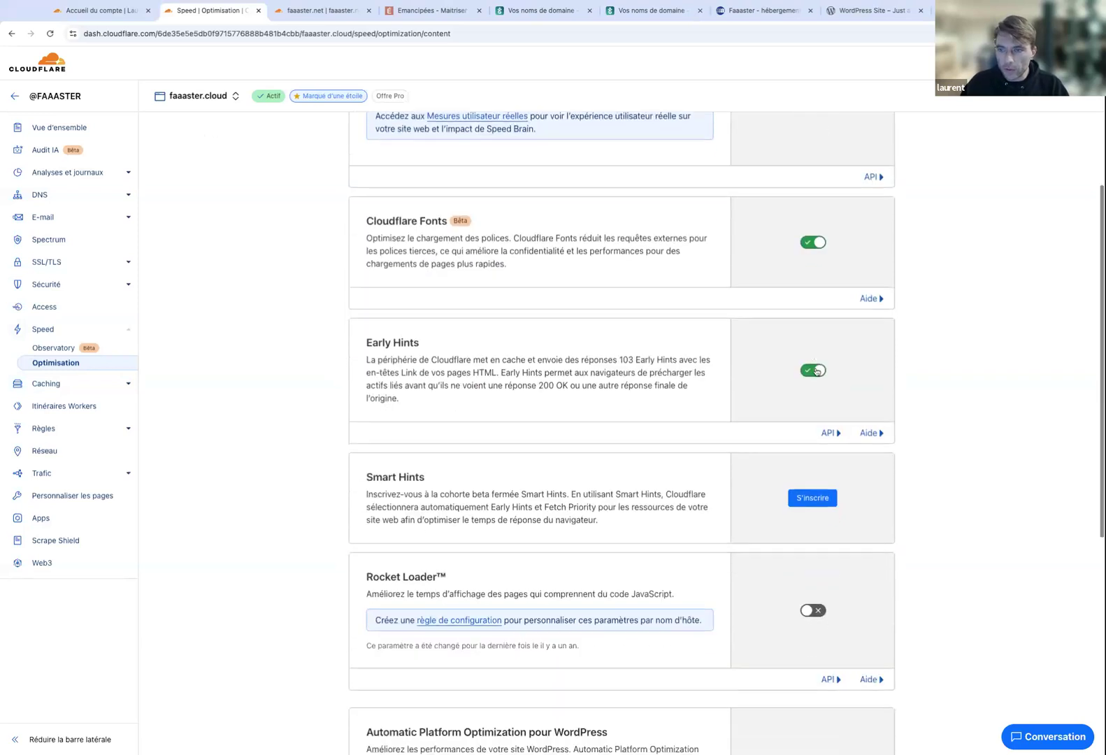
scroll(815, 371, "down", 1)
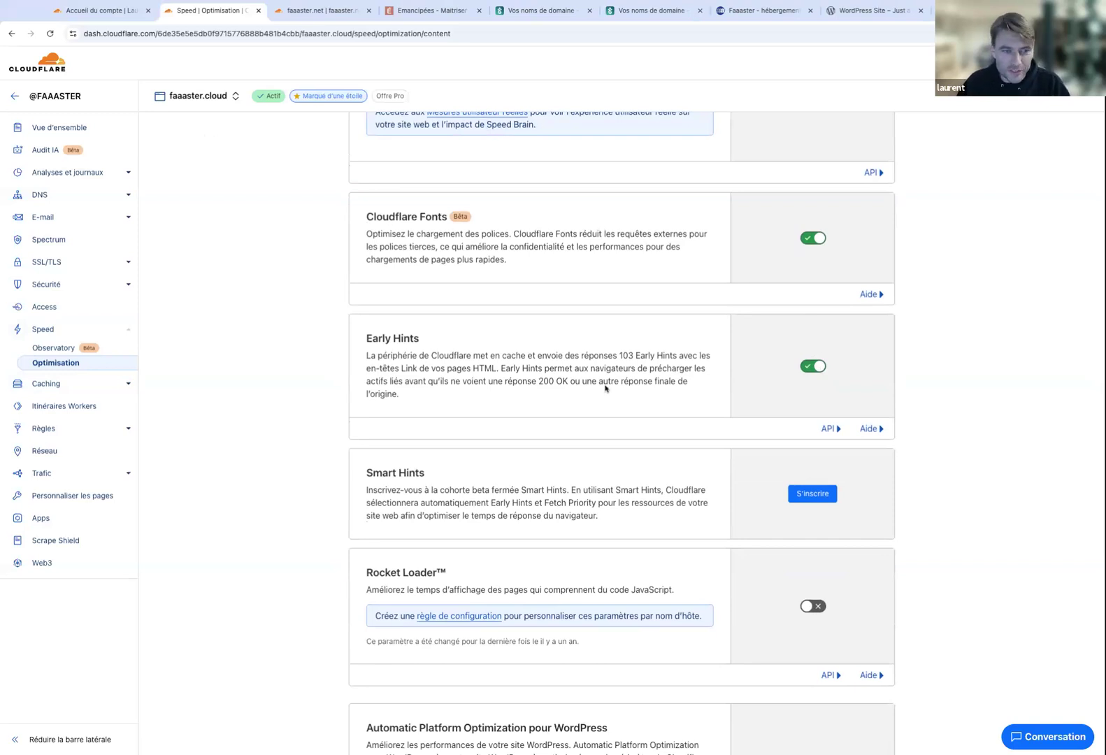
scroll(581, 344, "up", 5)
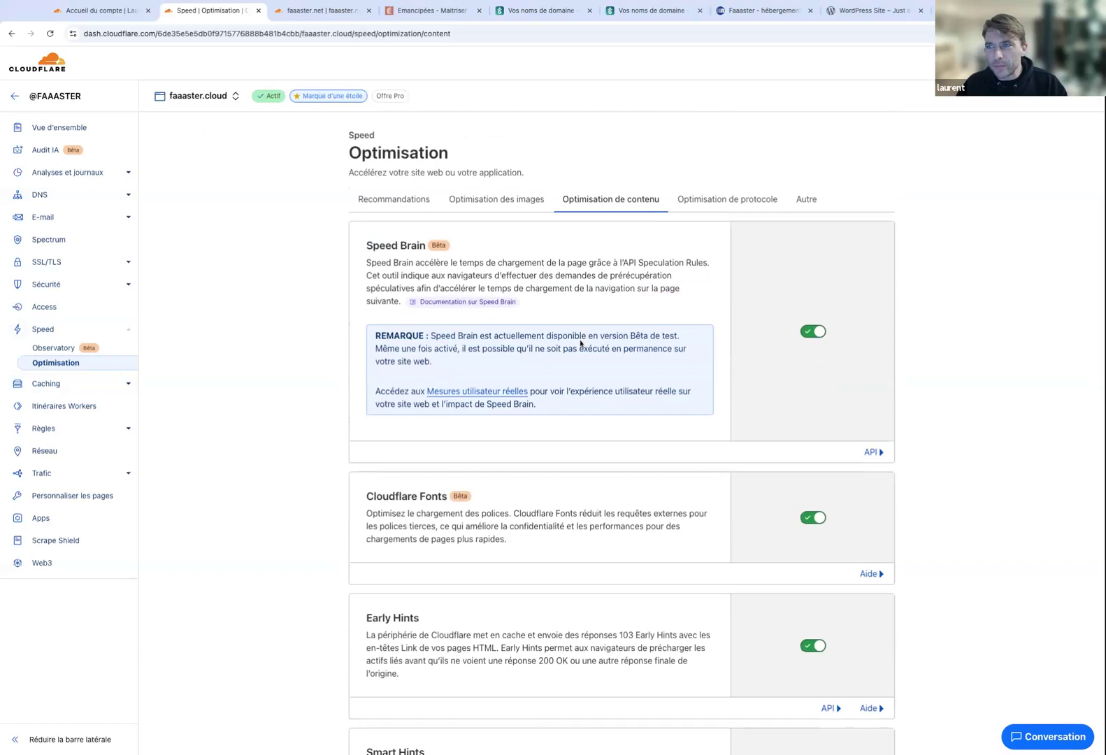
left_click(389, 201)
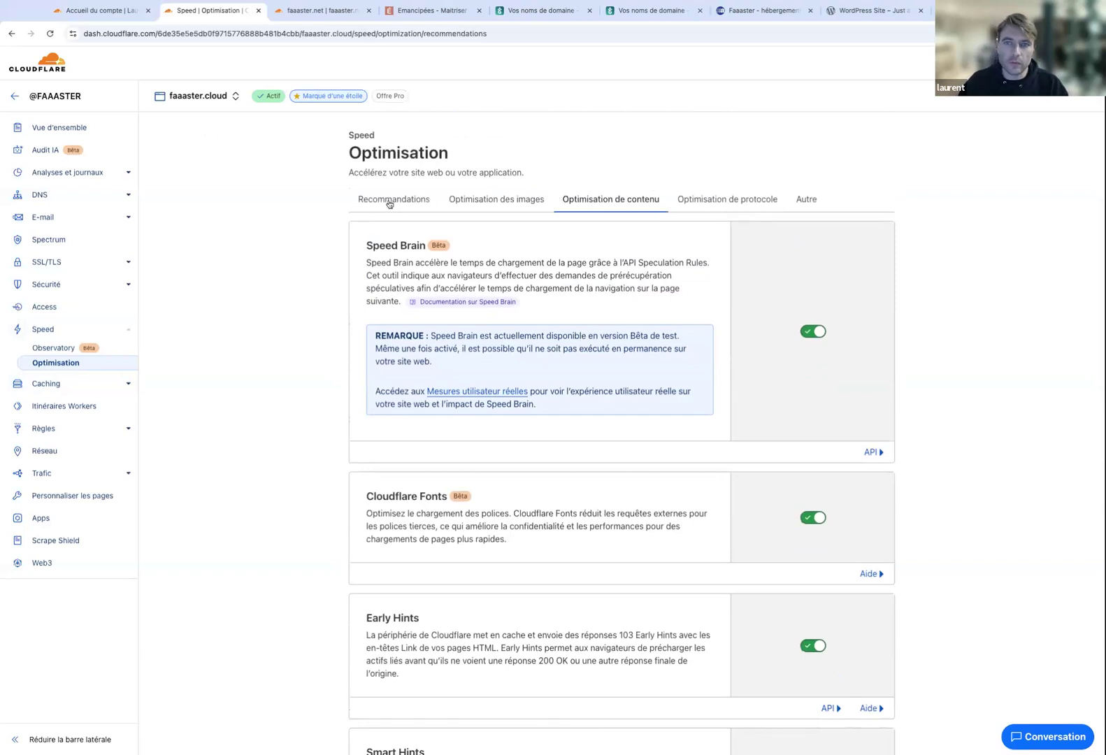
scroll(355, 375, "down", 2)
scroll(355, 375, "down", 3)
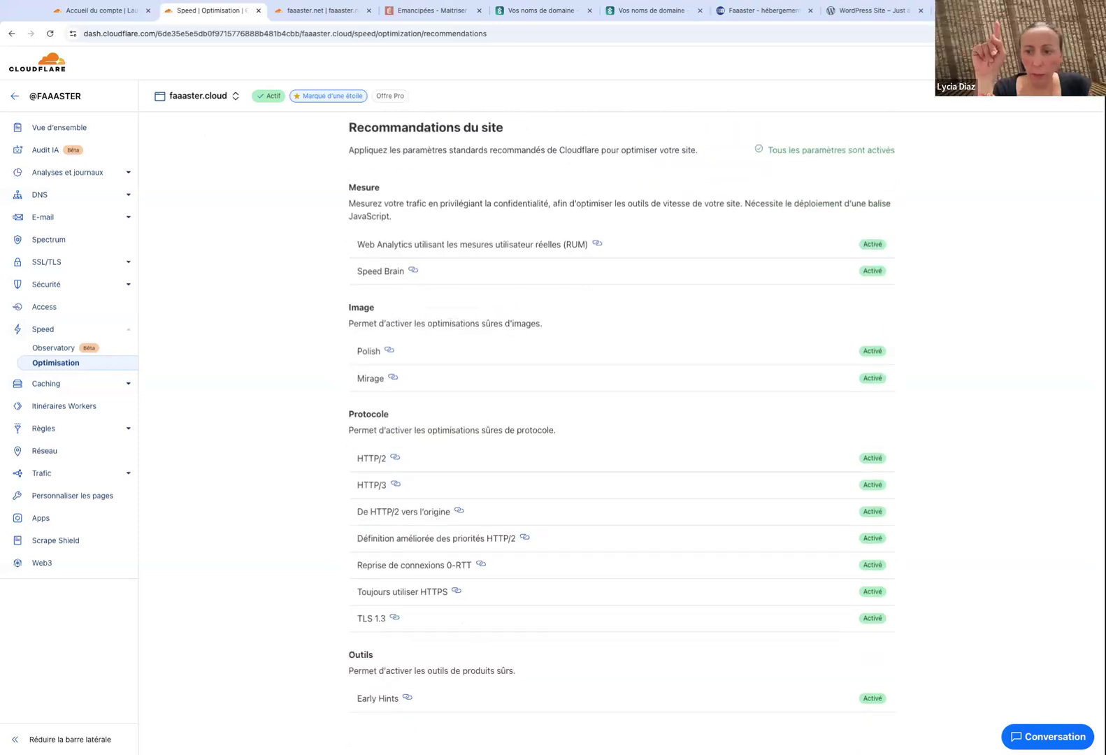
left_click(330, 11)
Show faaaster.net's Speed Observatory, set to test faaaster.net/ from Iowa, USA.
left_click(62, 313)
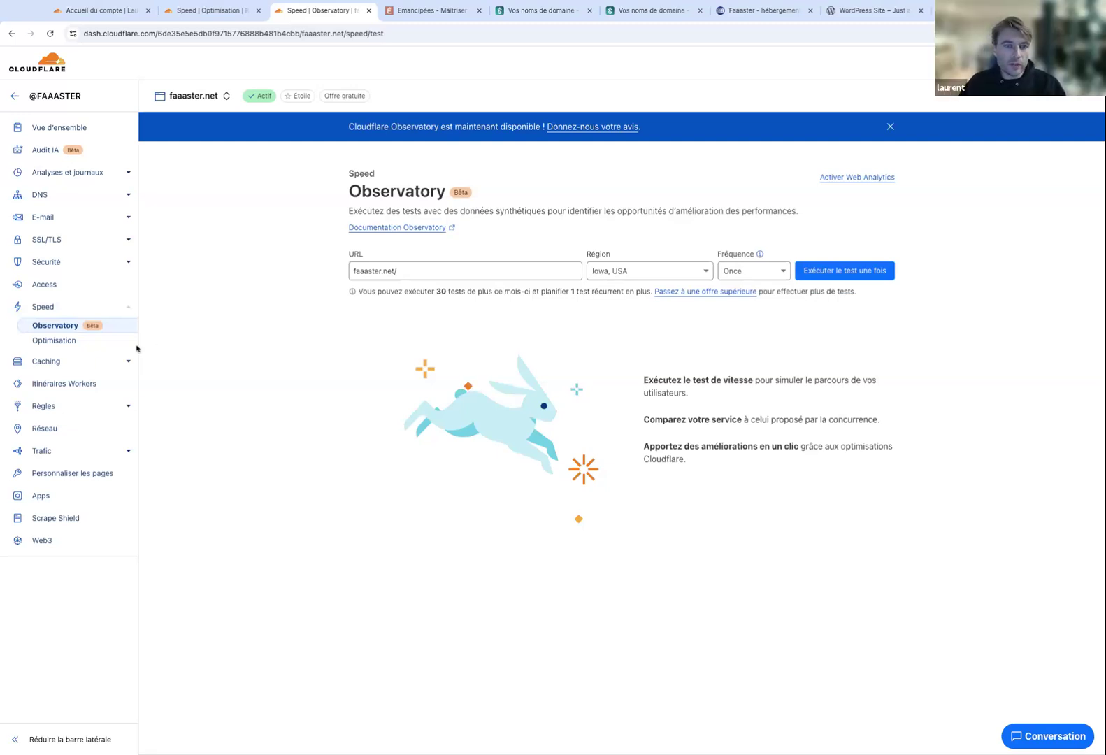
left_click(61, 358)
left_click(43, 306)
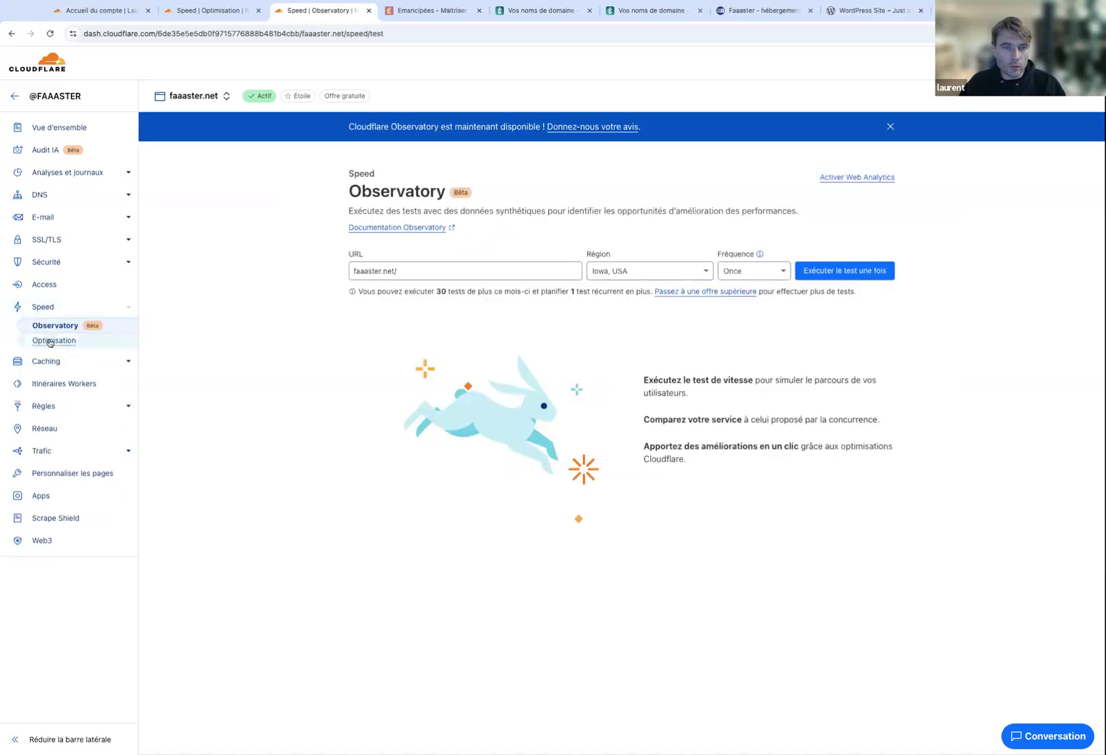
Scroll through faaaster.net's optimisation recommendations, noting most image and protocol settings disabled.
left_click(55, 340)
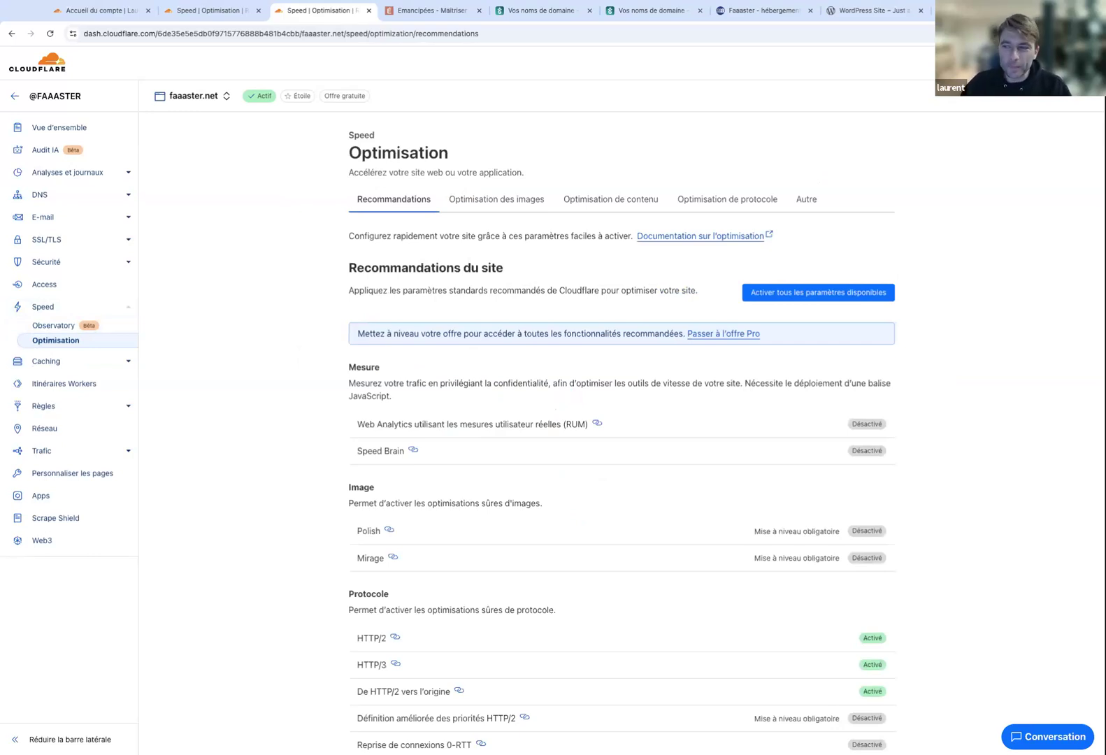
scroll(478, 400, "down", 2)
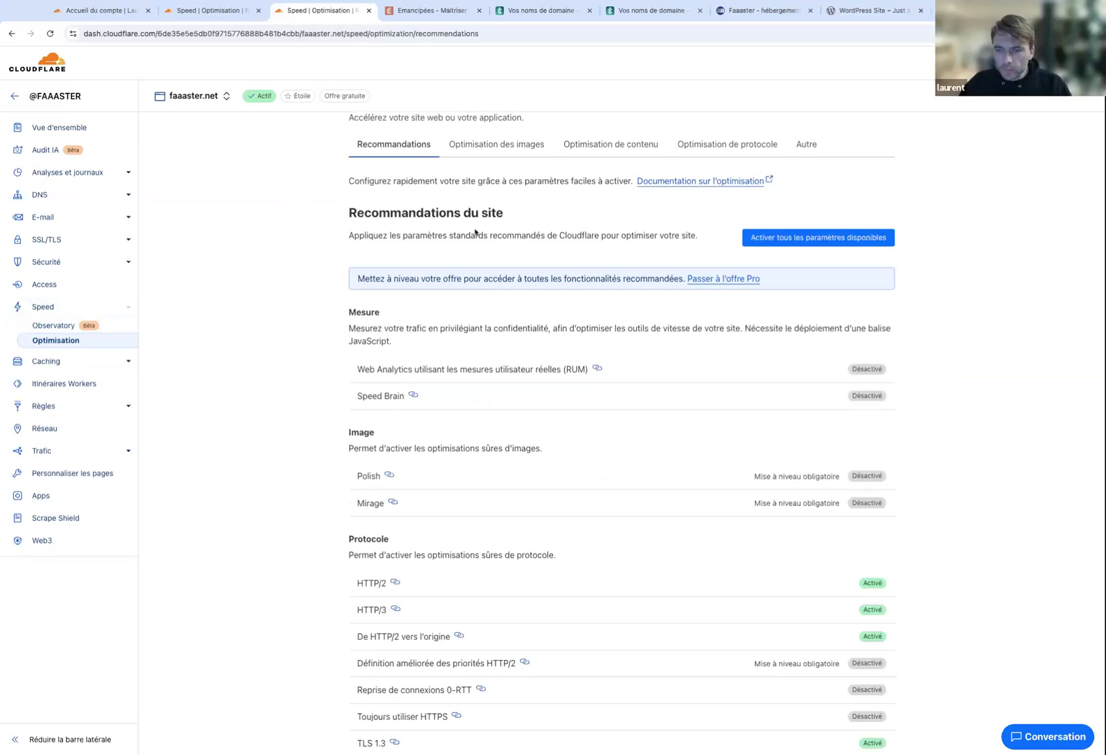
scroll(476, 232, "down", 3)
scroll(476, 232, "up", 3)
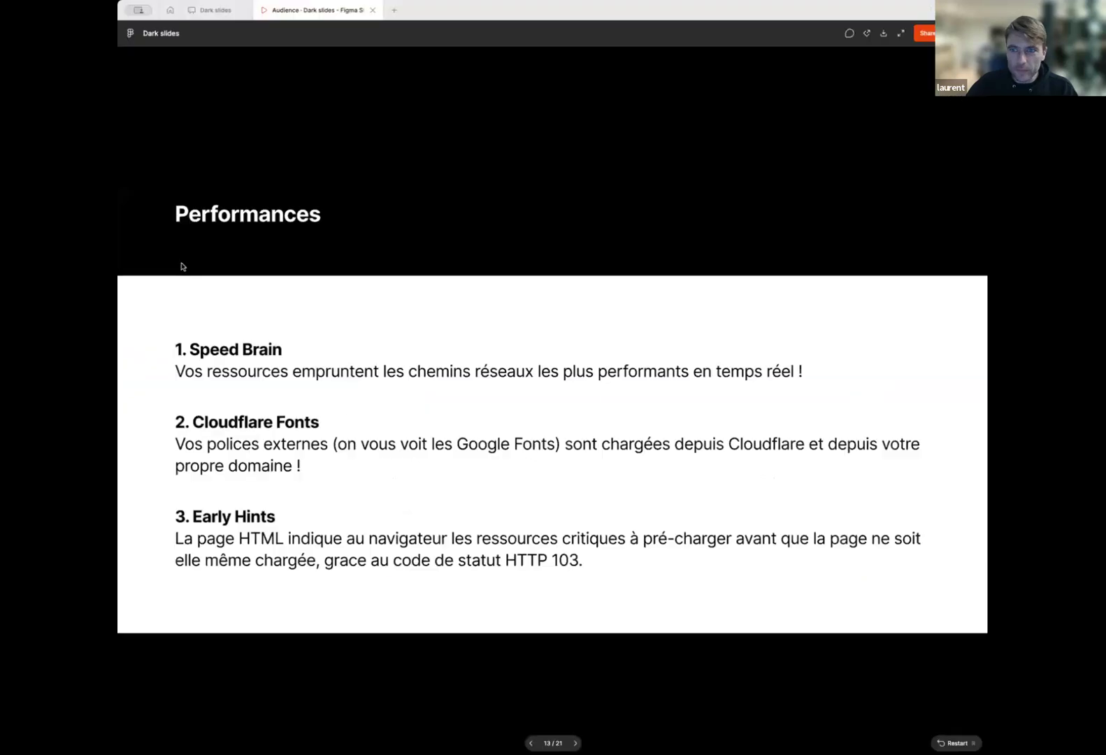
Advance past the 'Aller plus loin avec Cloudflare' title slide to the Edge Caching slide.
key("Right")
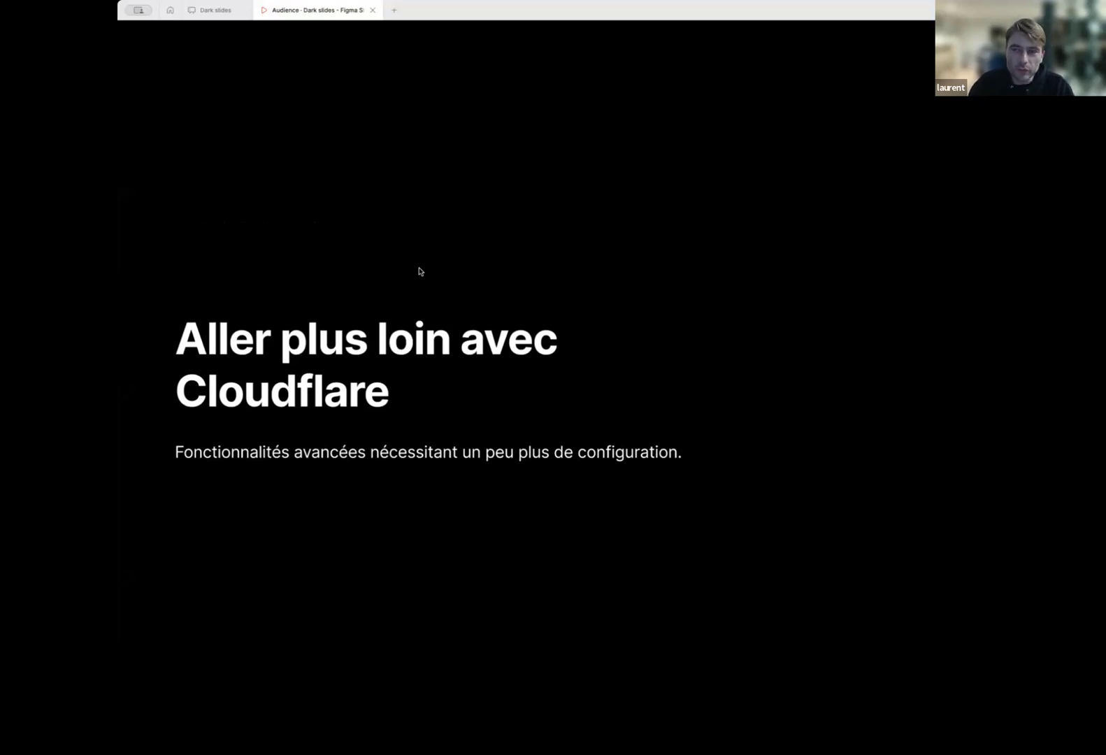
key("Right")
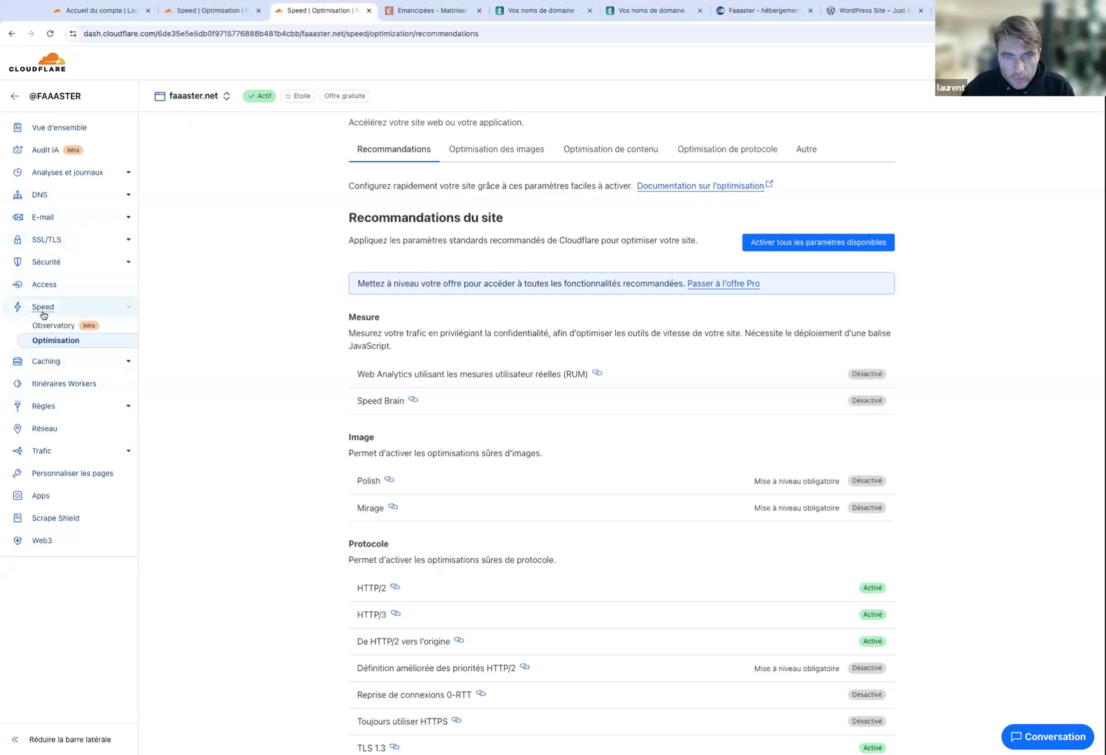
Under Caching > Cache Rules, create a new faaaster.net rule from the Tout mettre en cache template.
left_click(46, 361)
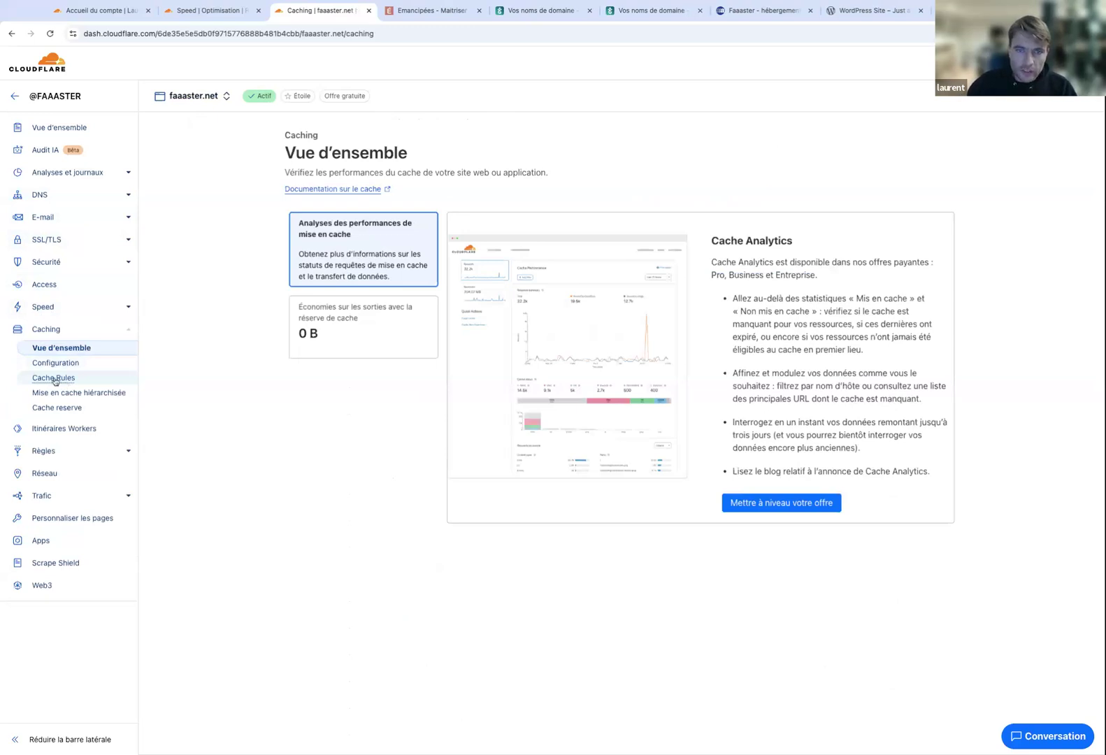
left_click(54, 378)
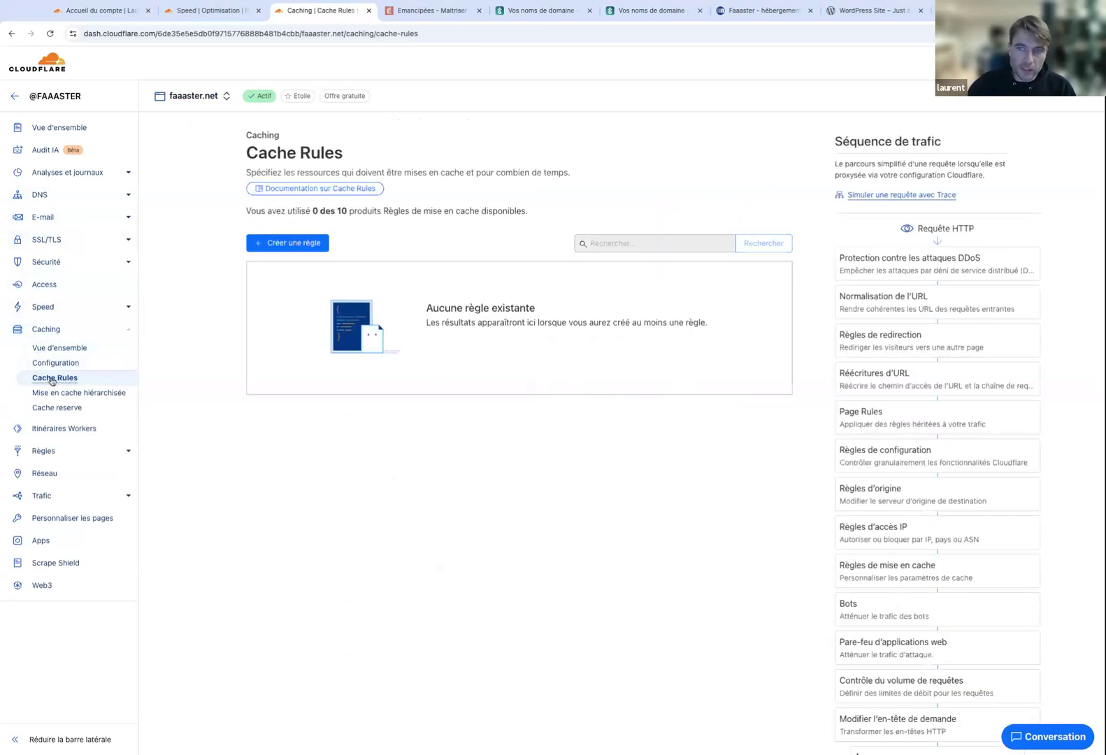
left_click(286, 243)
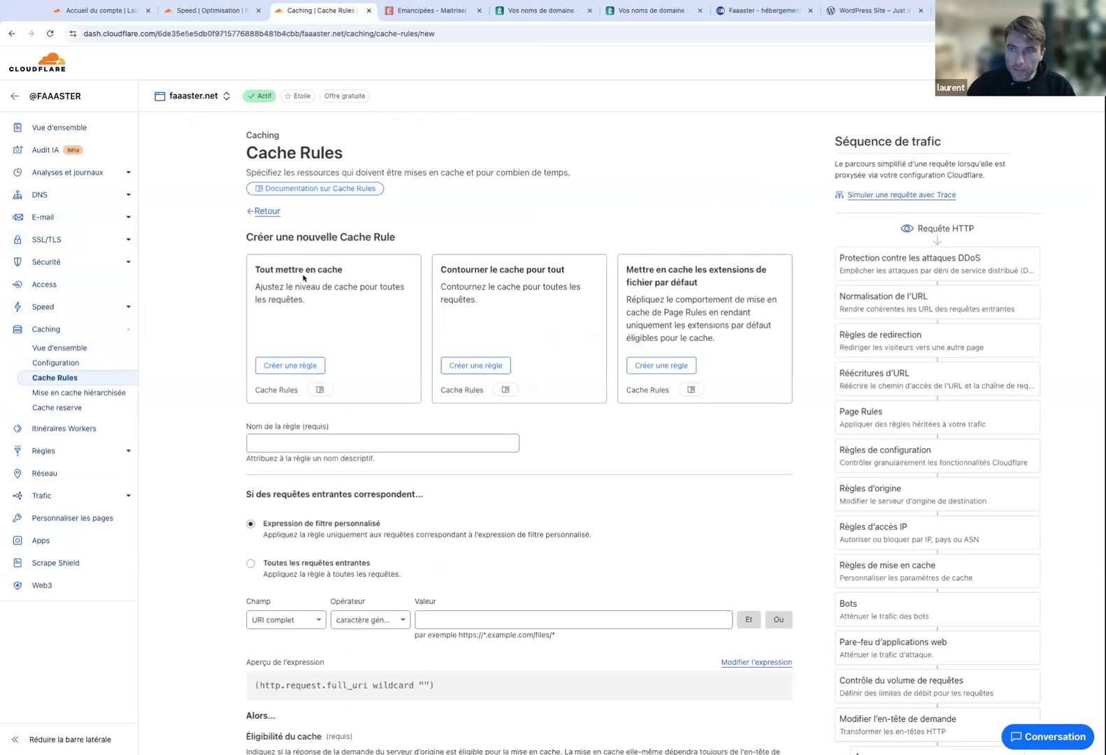
left_click(307, 363)
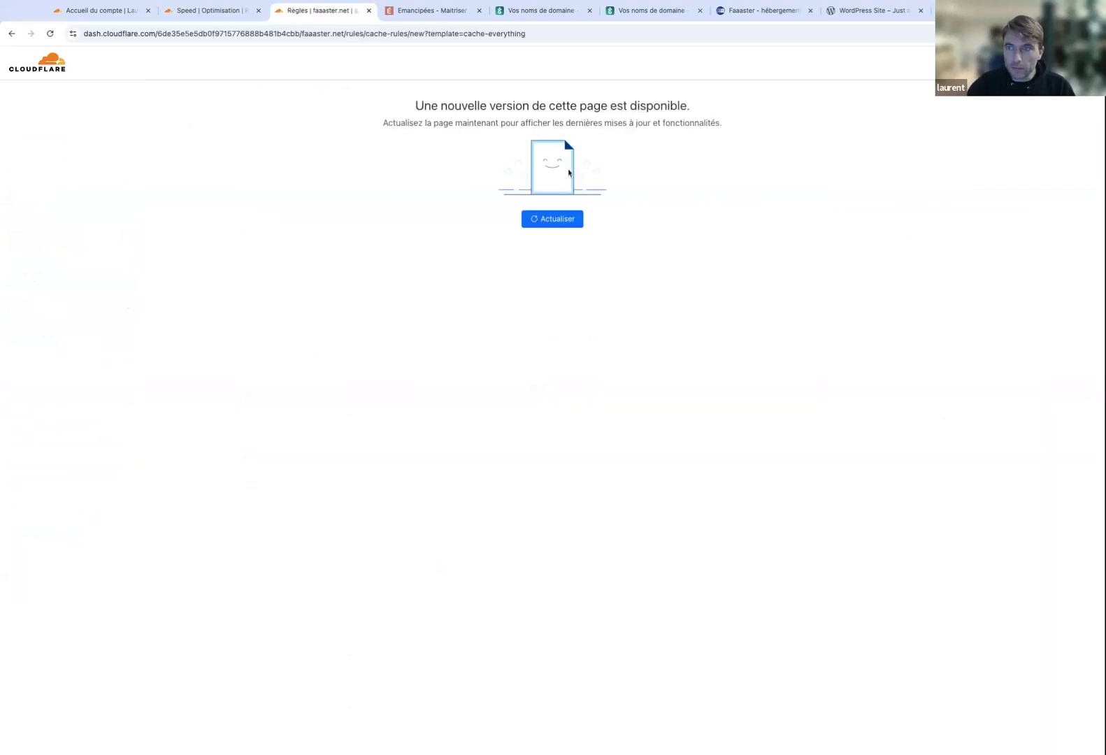
Refresh the Cache Rule template page to load the new dashboard version.
left_click(560, 221)
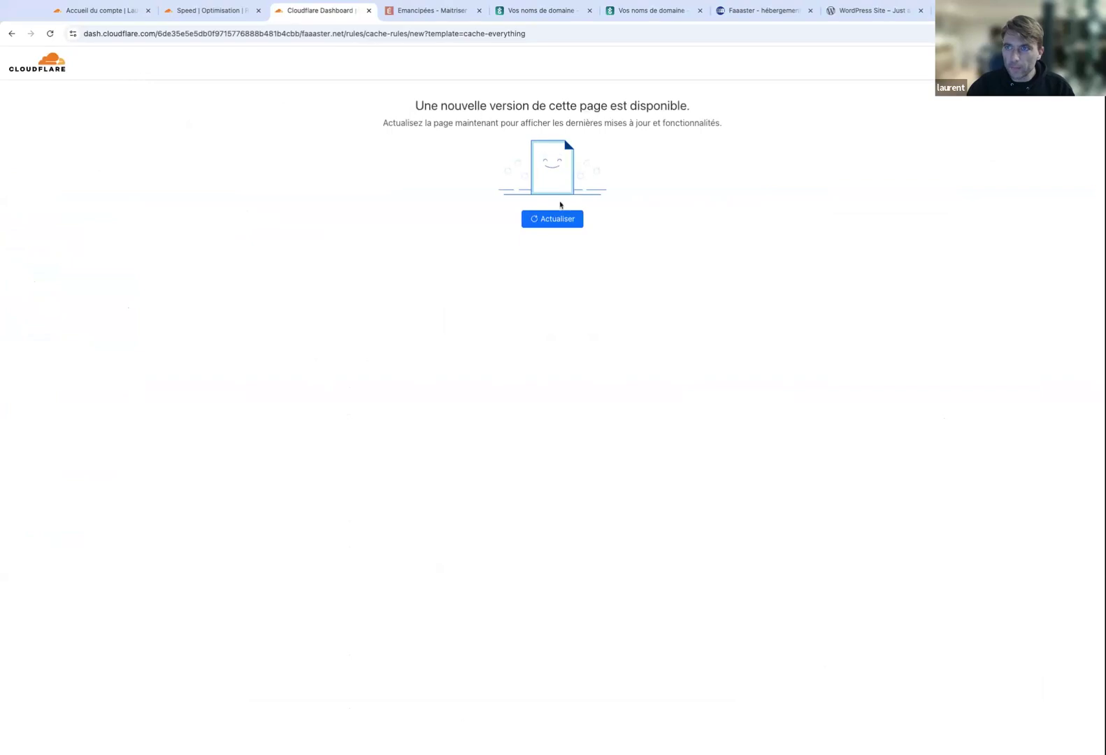
left_click(559, 219)
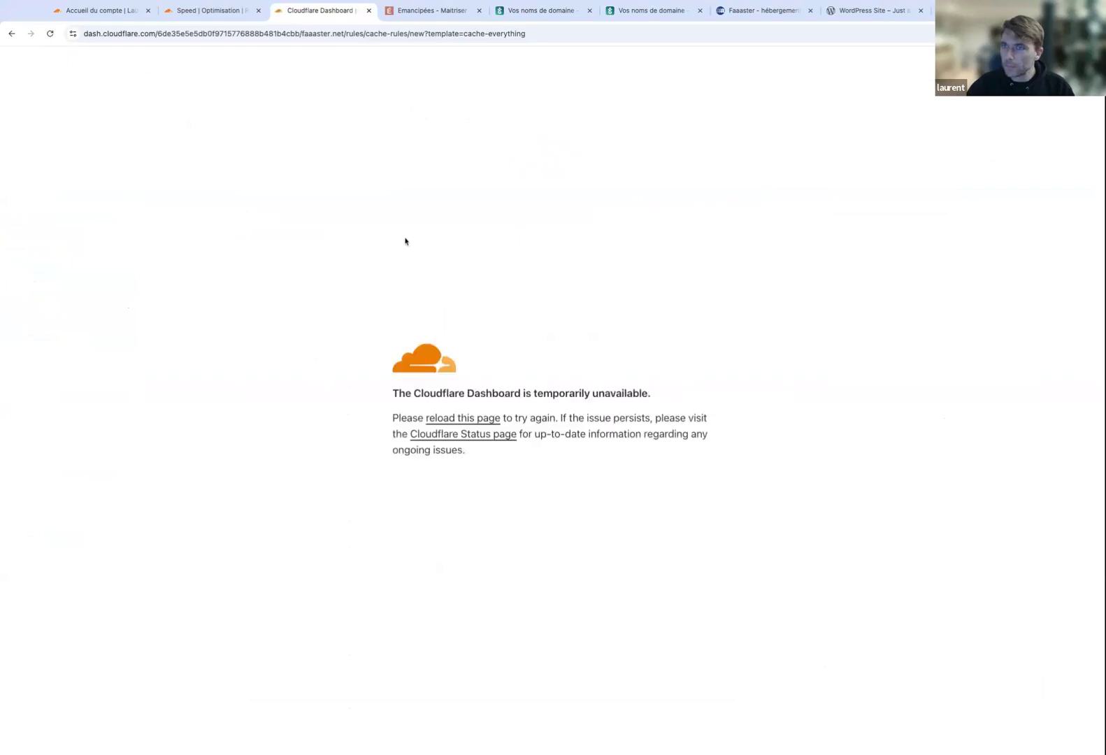
left_click(358, 32)
key("Return")
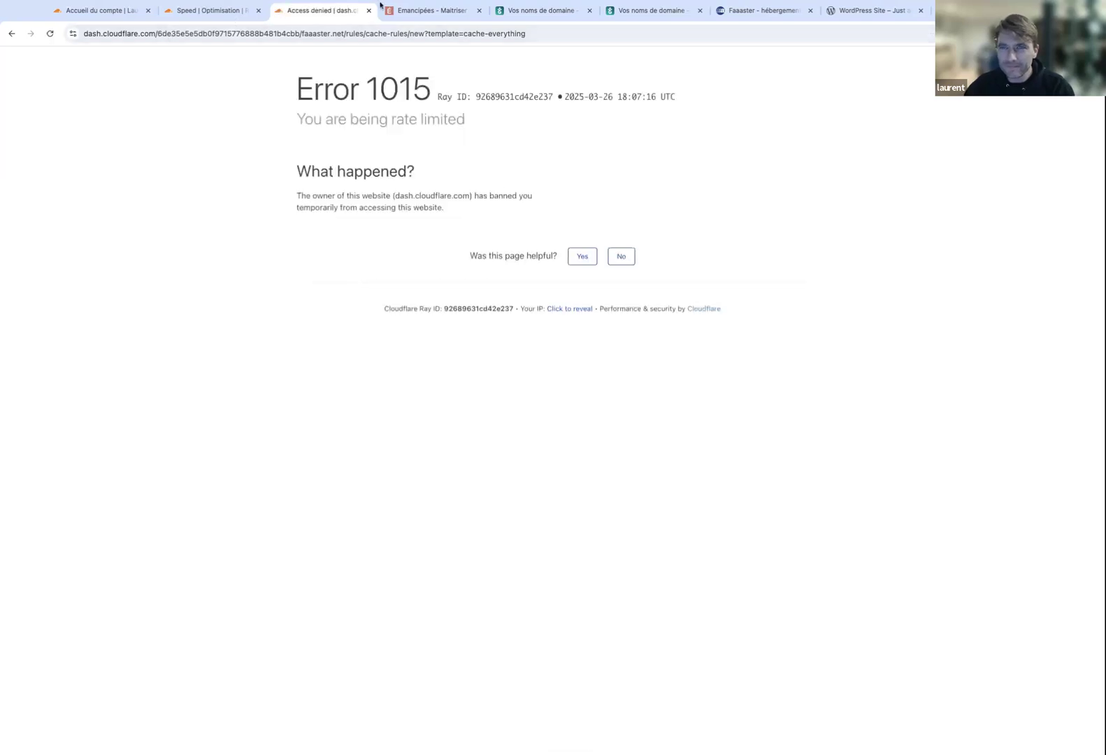
Load the faaaster.net/ overview address, which returns Error 1015 rate limiting.
left_click_drag(348, 34, 376, 137)
key("BackSpace")
key("Return")
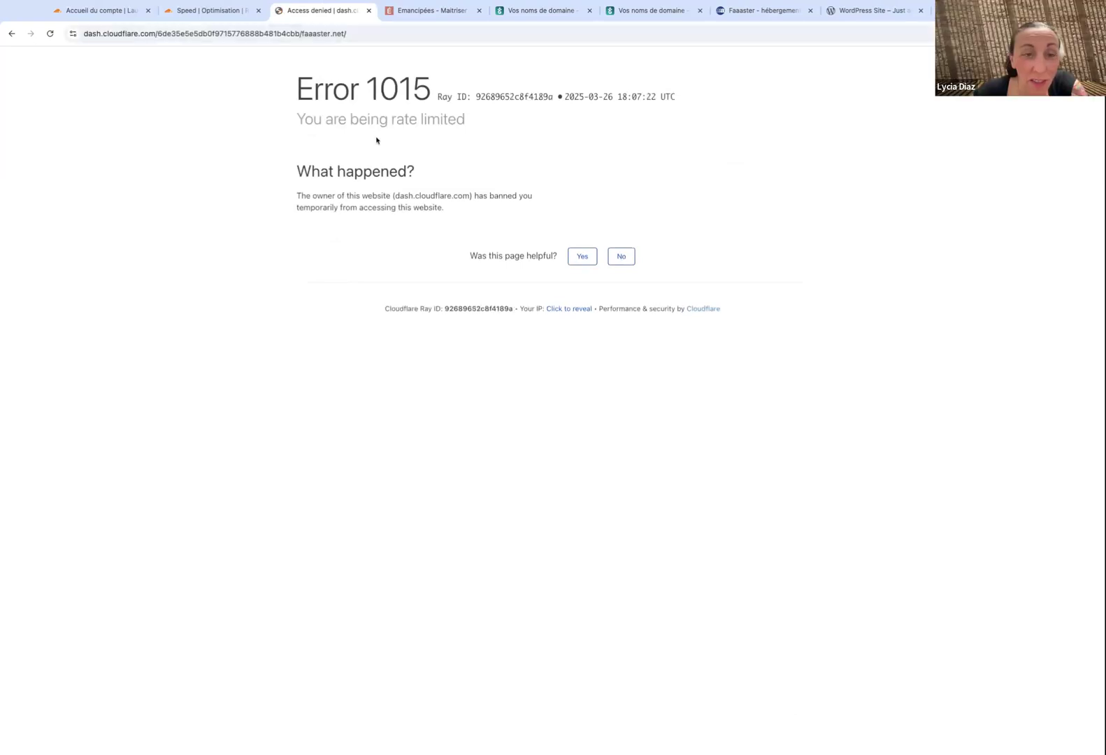
left_click(375, 33)
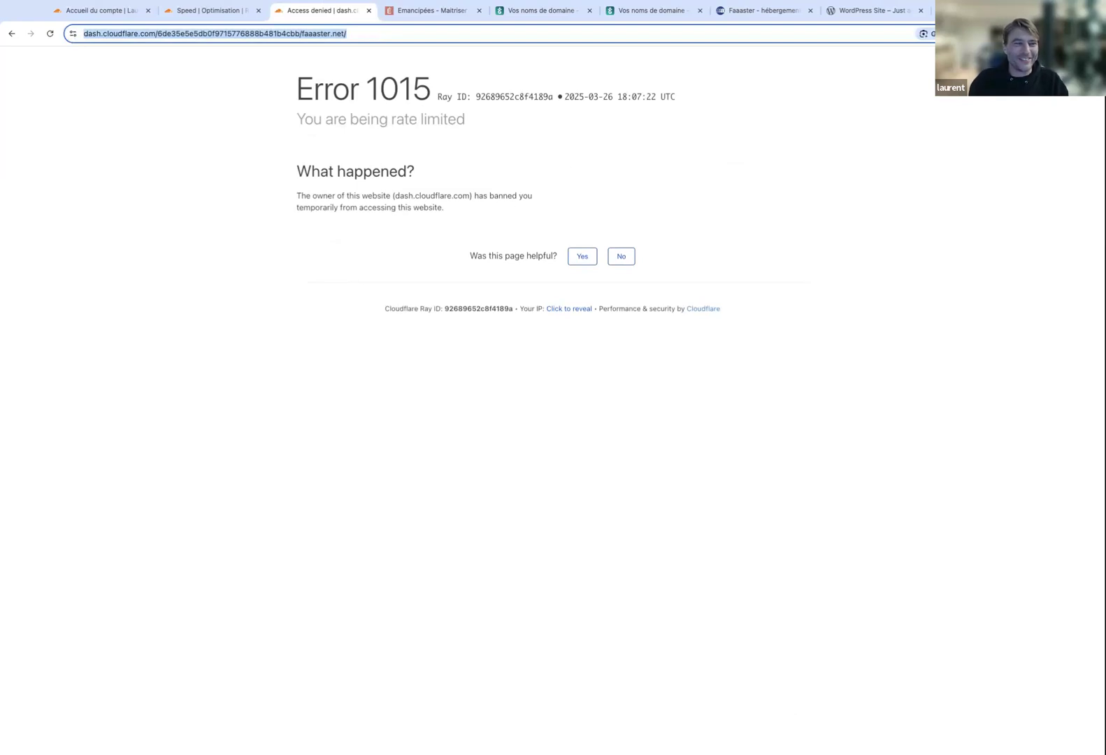
key("Return")
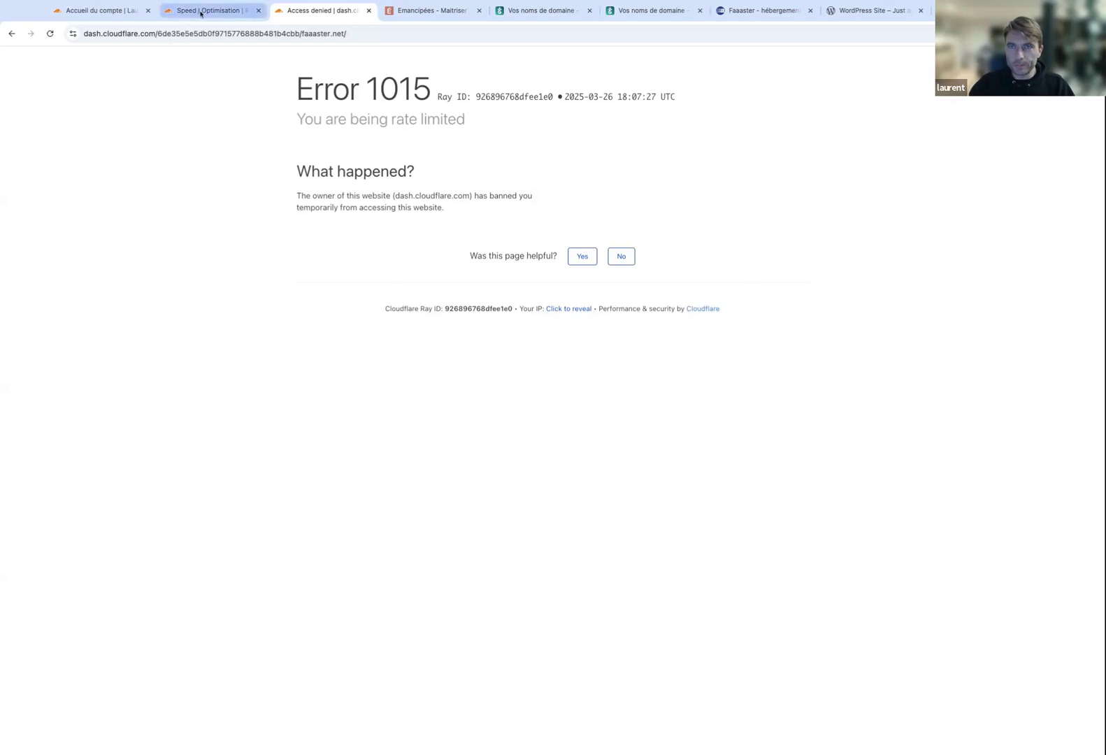
left_click(157, 33)
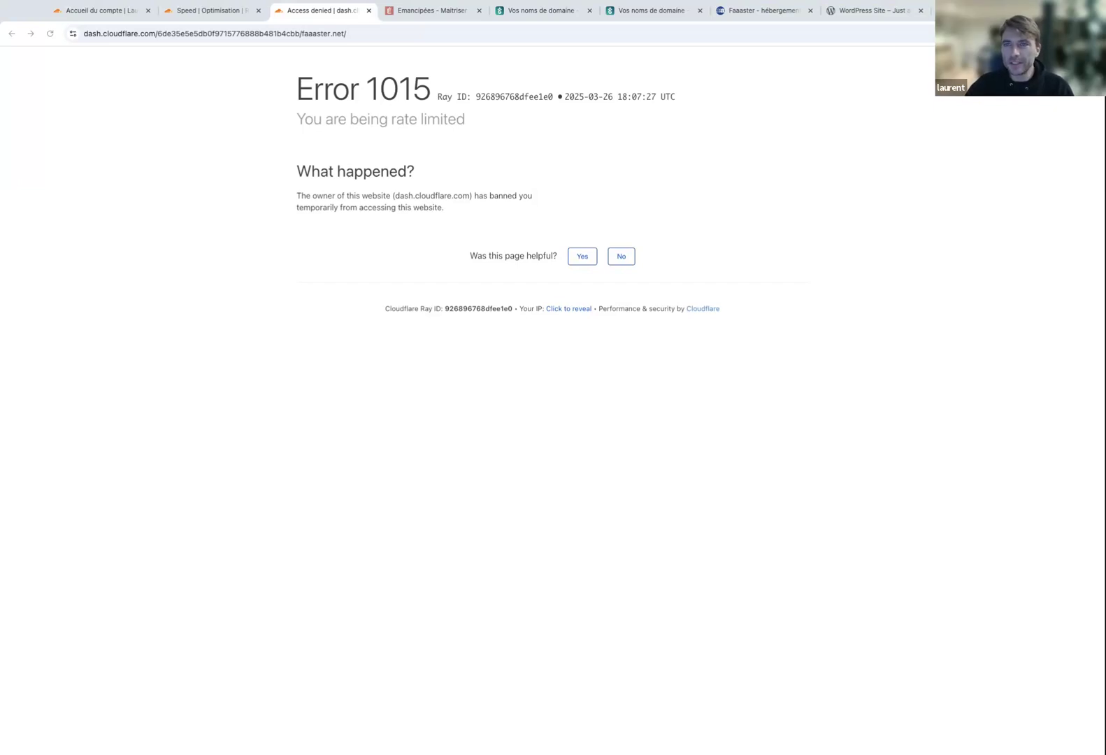
left_click(523, 34)
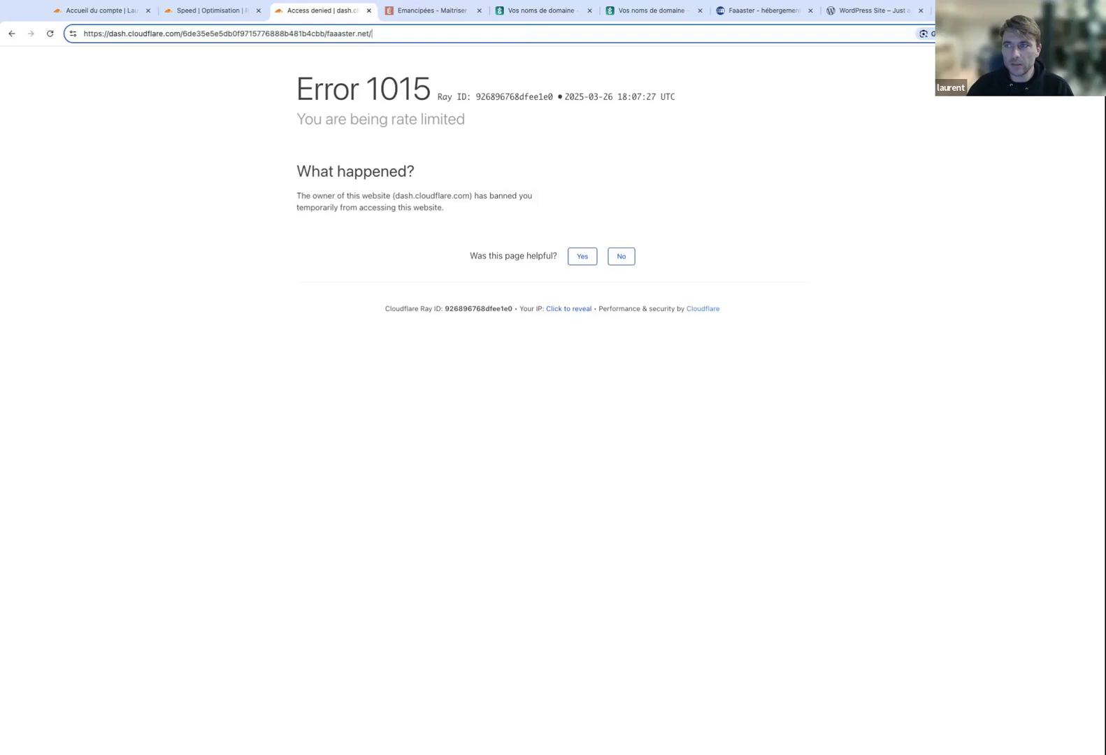
Reload faaaster.net and start a new cache rule from the Tout mettre en cache template.
key("Return")
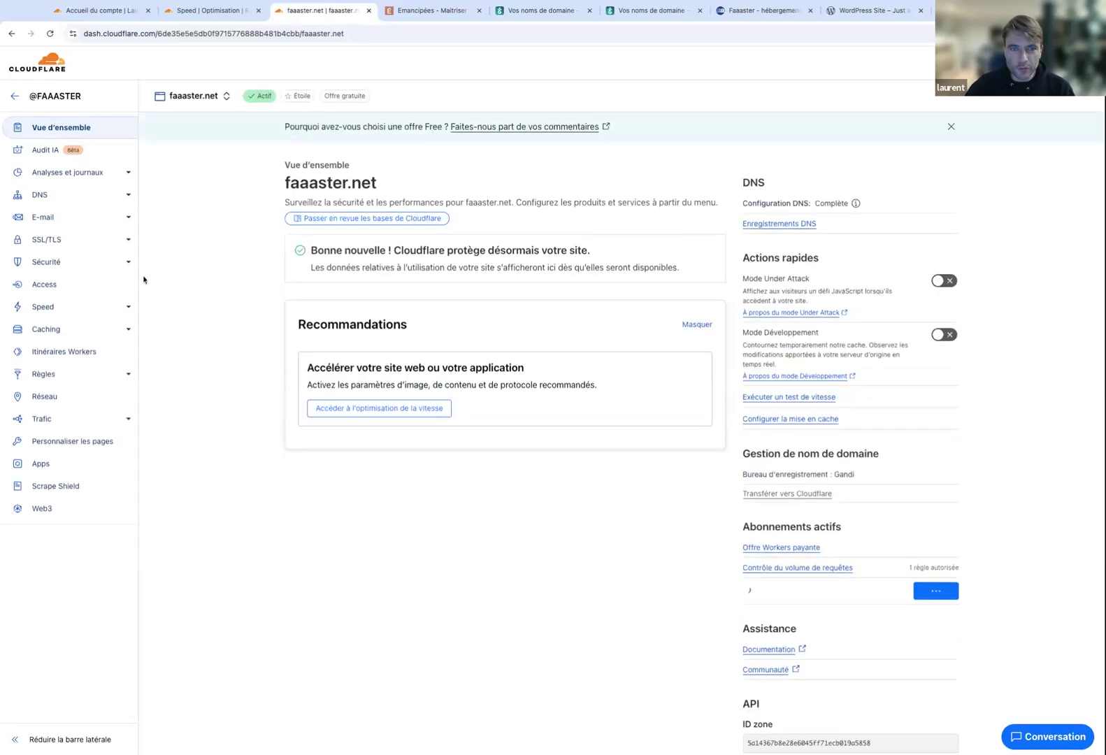
left_click(129, 330)
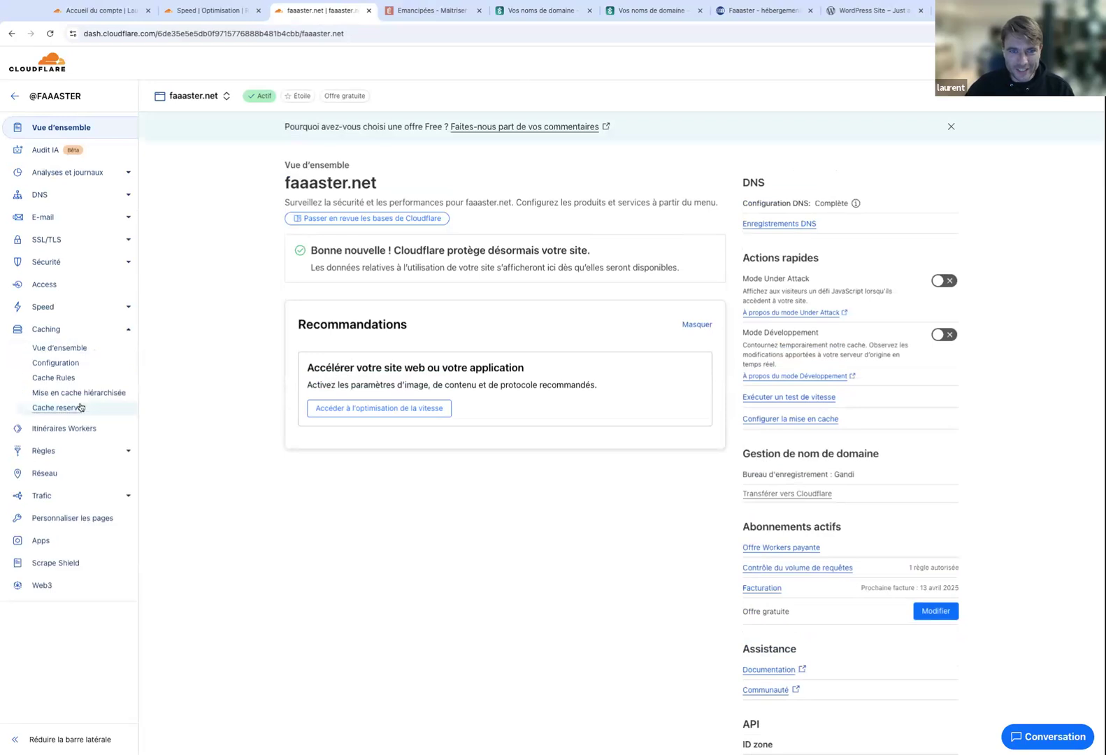
left_click(56, 378)
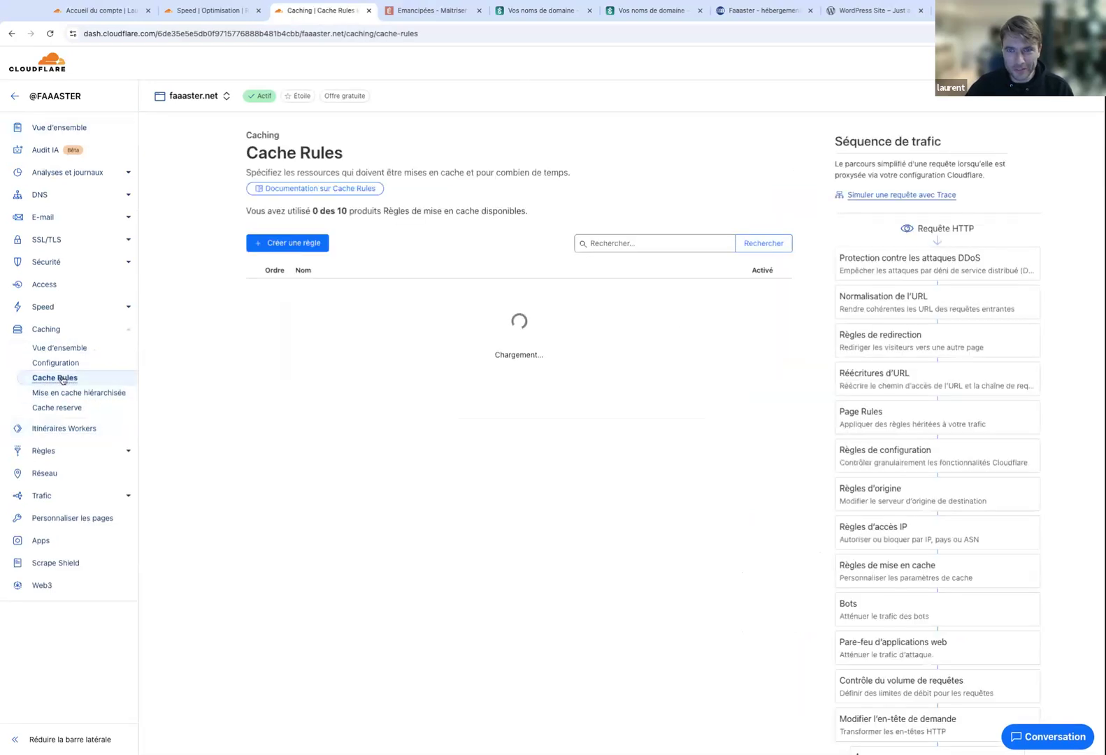
left_click(292, 243)
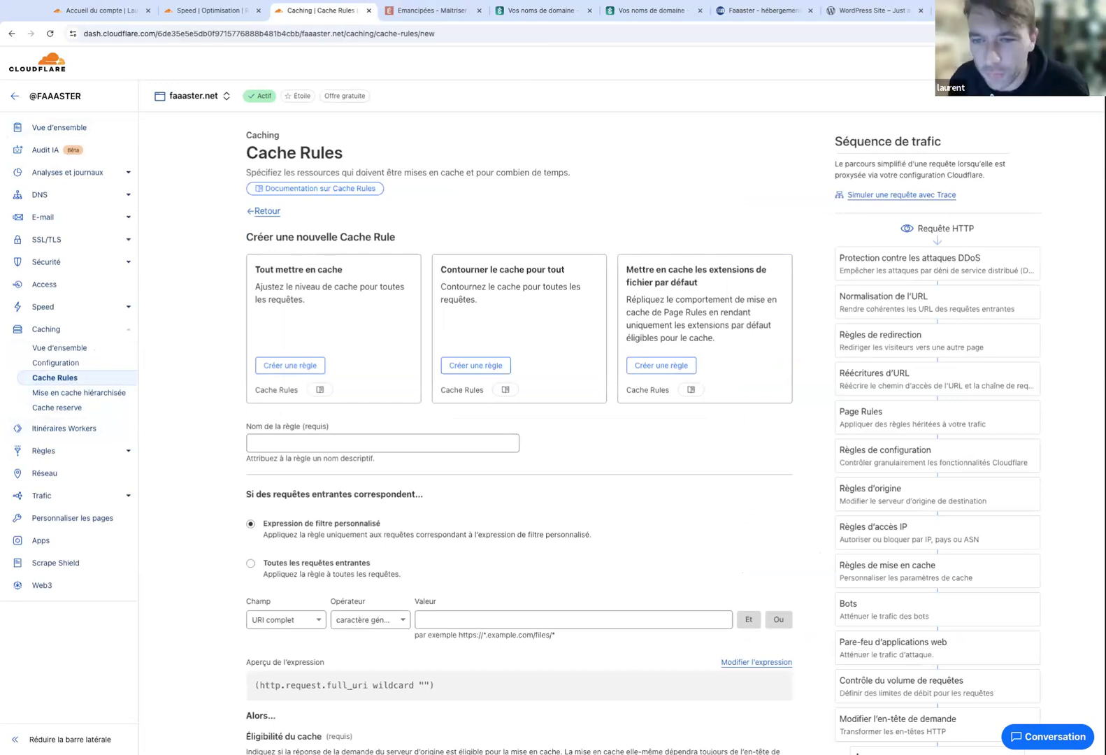
left_click(286, 366)
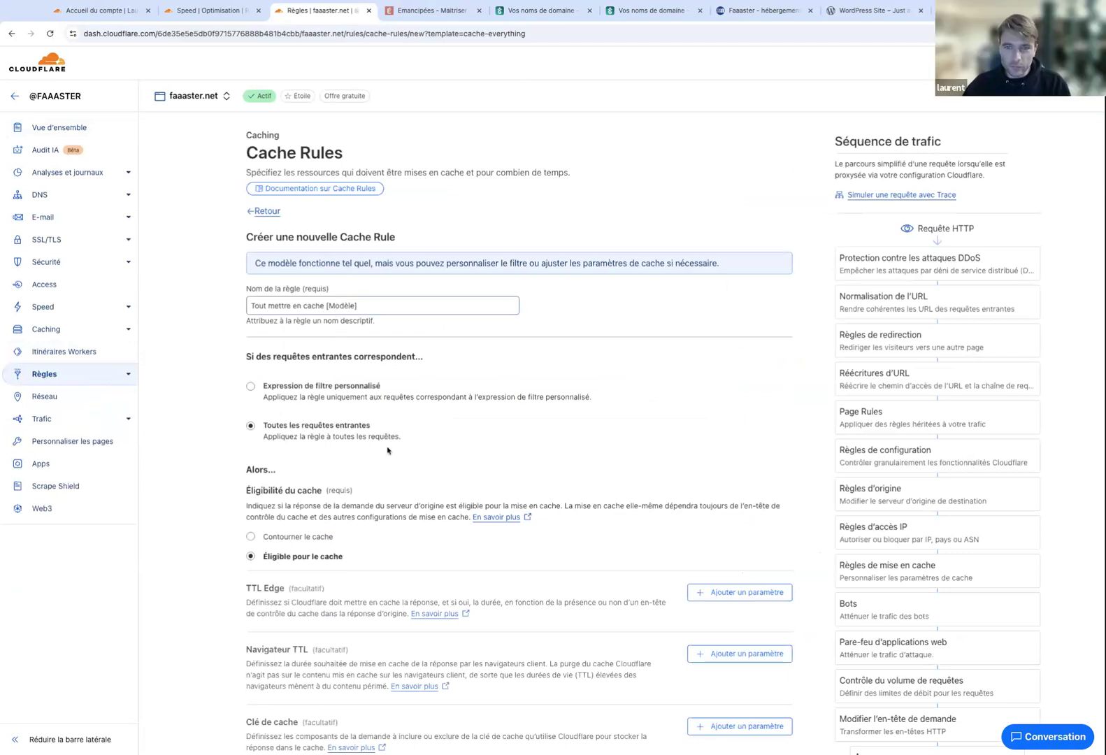
Deploy the 'Tout mettre en cache [Modèle]' rule so it appears active in Rules overview.
scroll(370, 420, "down", 2)
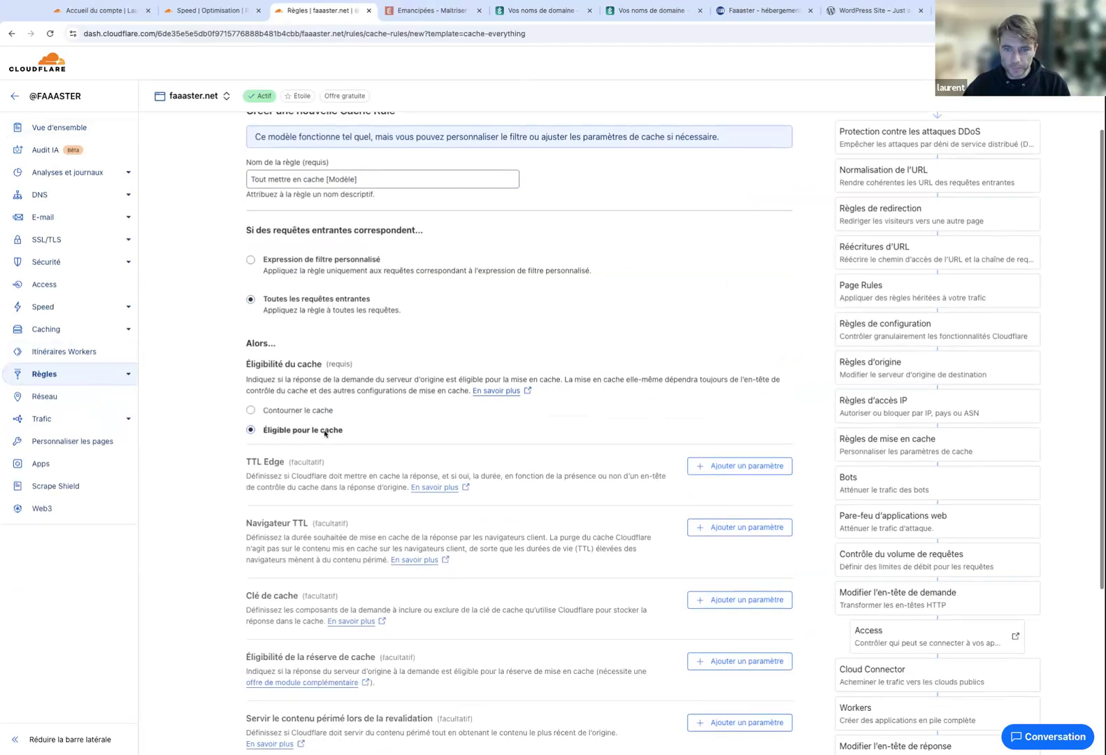
scroll(325, 433, "down", 4)
left_click(770, 640)
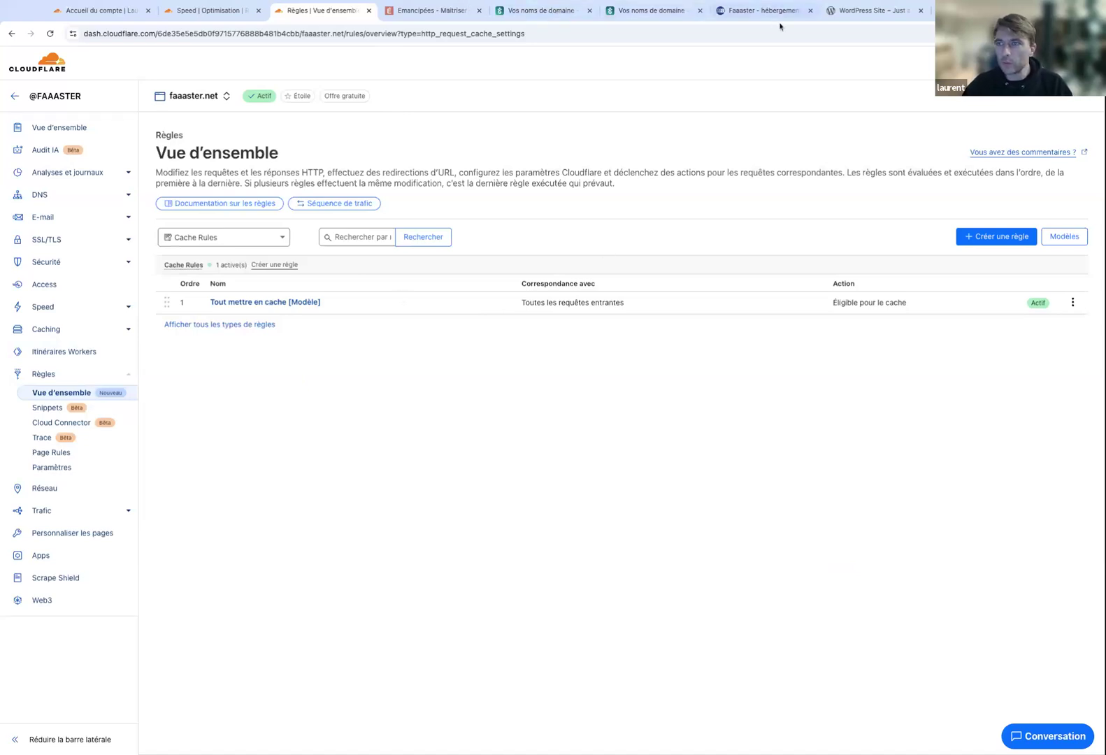
left_click(831, 12)
left_click(189, 30)
key("ctrl+c")
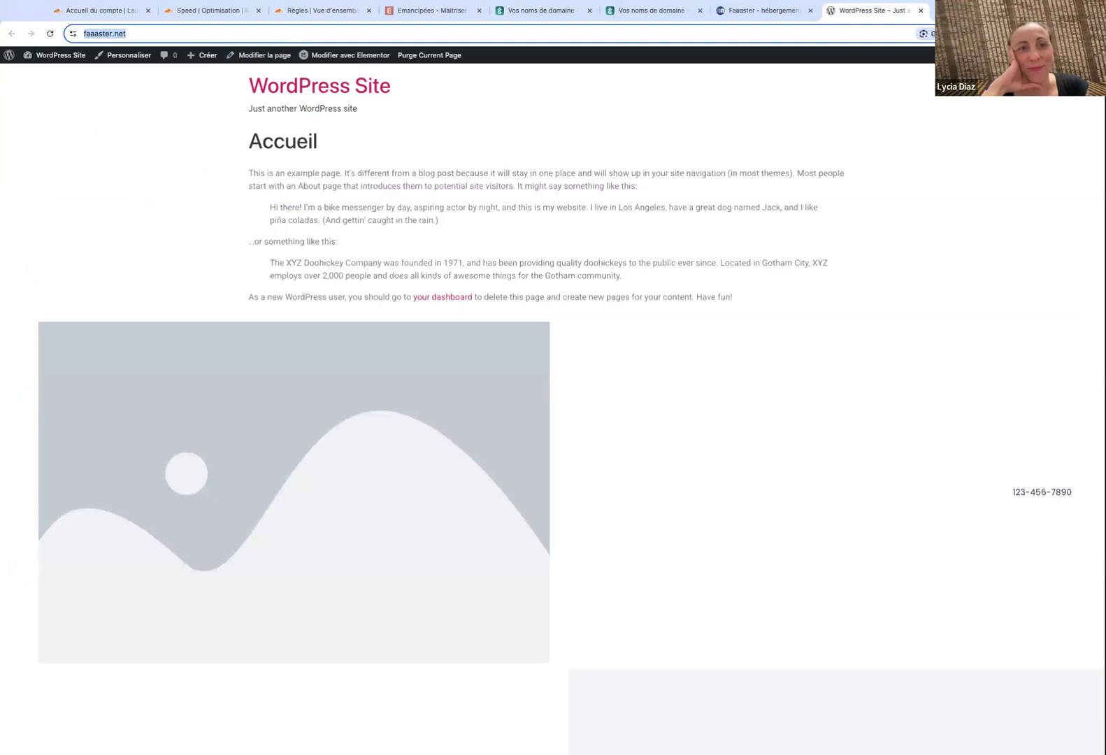
left_click(544, 92)
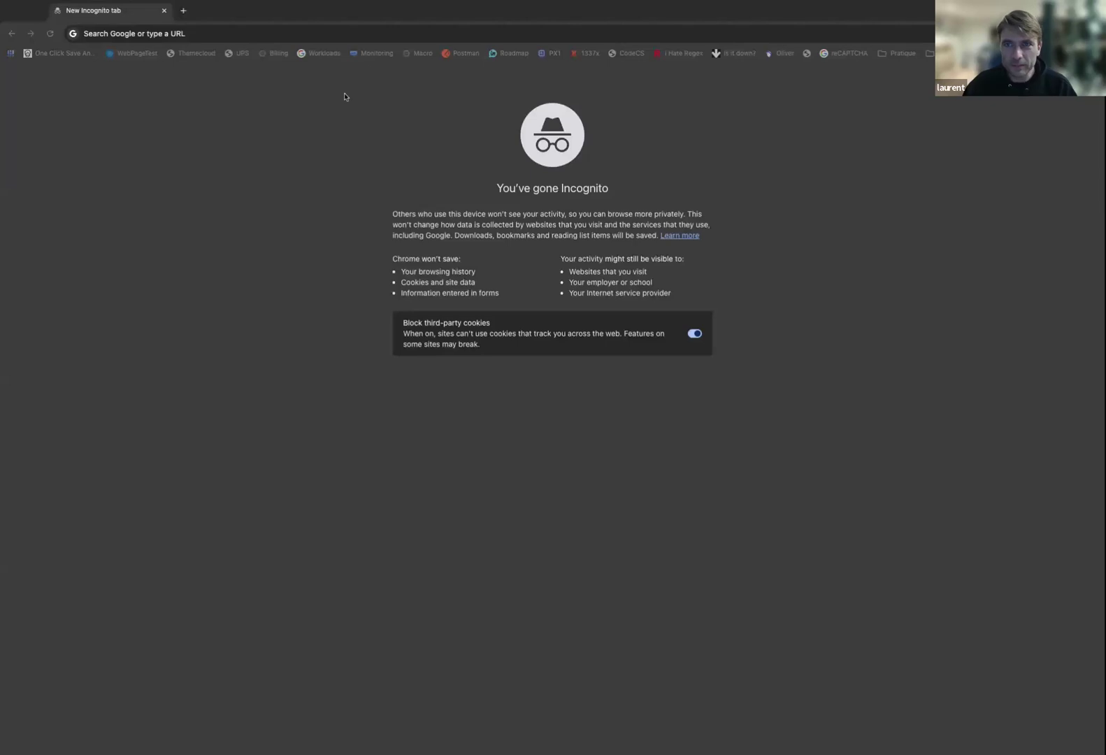
left_click(390, 32)
key("ctrl+v")
key("Return")
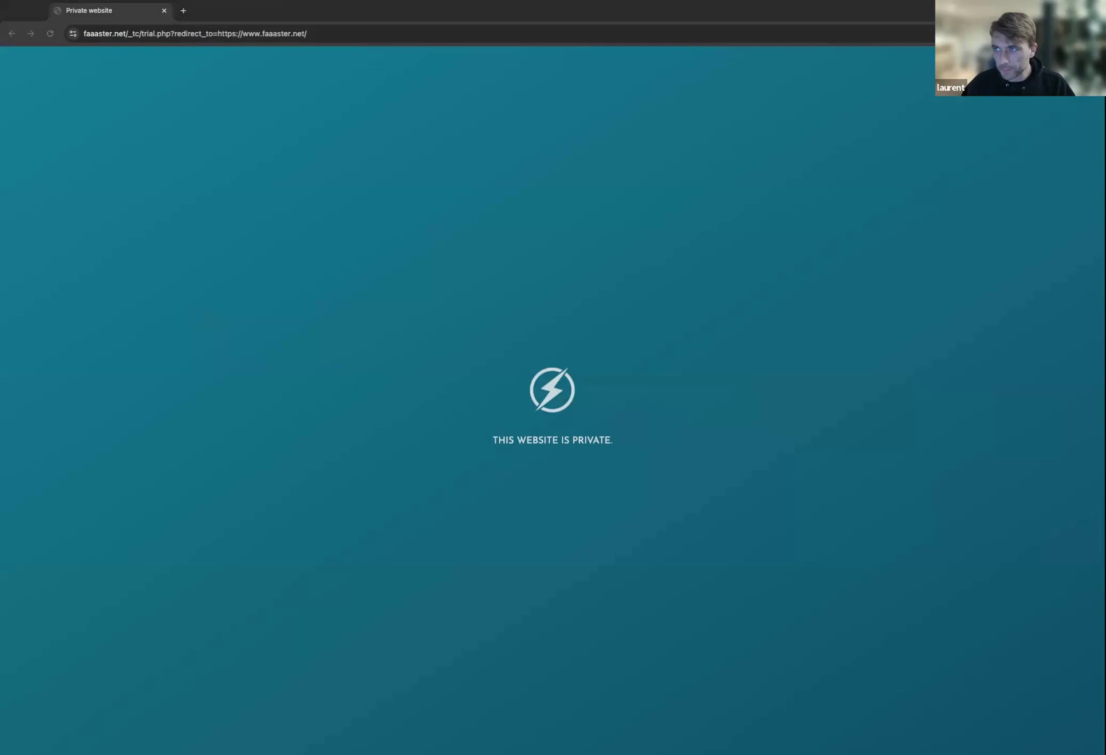
Open the site through its pasted bypass URL.
left_click(830, 29)
triple_click(340, 36)
key("super+v")
key("Return")
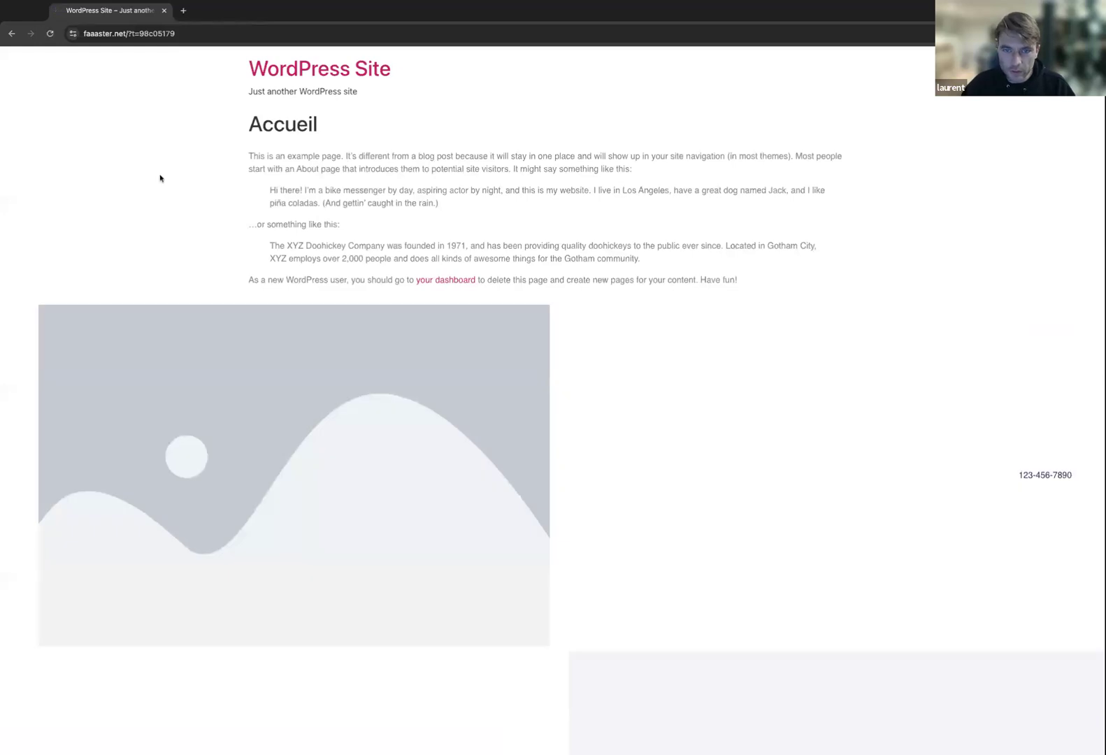
In DevTools Network, clear the old 'crisp' filter and reload to capture requests.
key("super+alt+i")
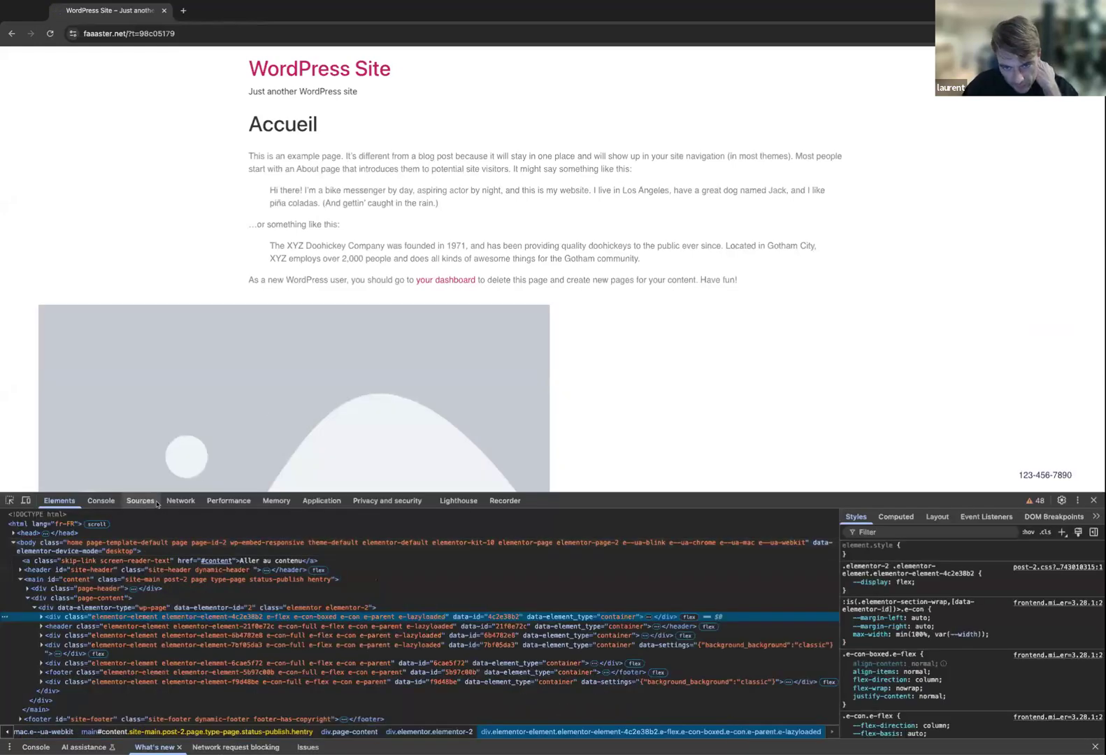
left_click(181, 501)
left_click_drag(422, 492, 585, 275)
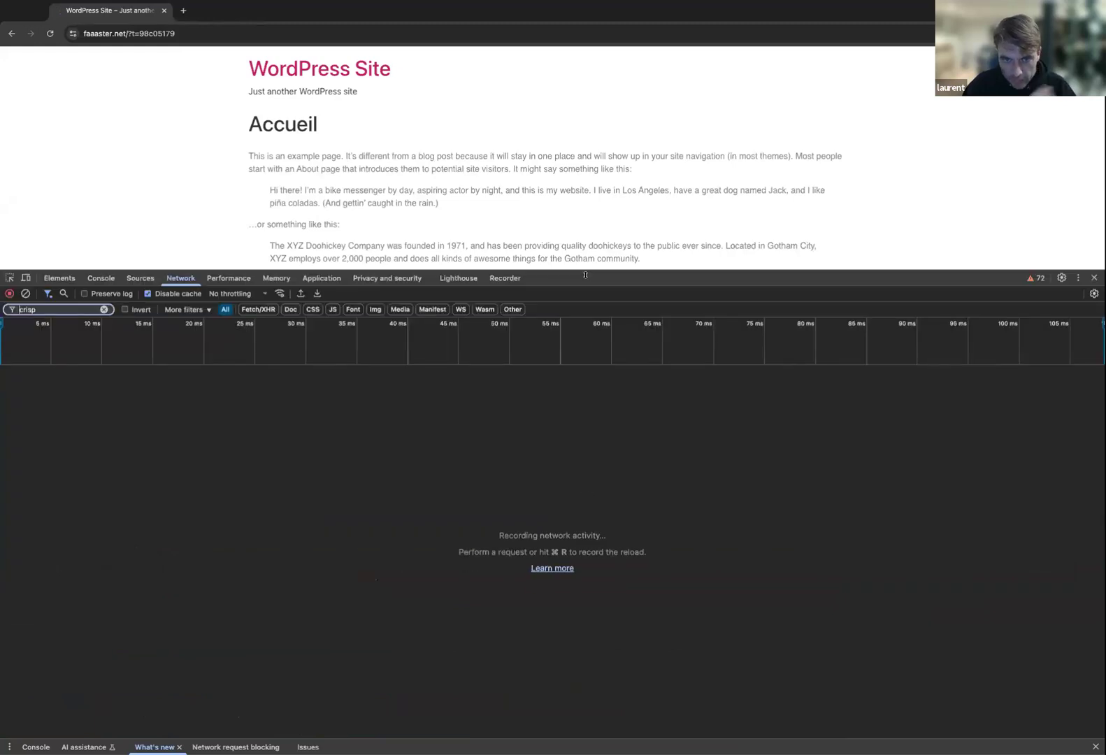
left_click(104, 309)
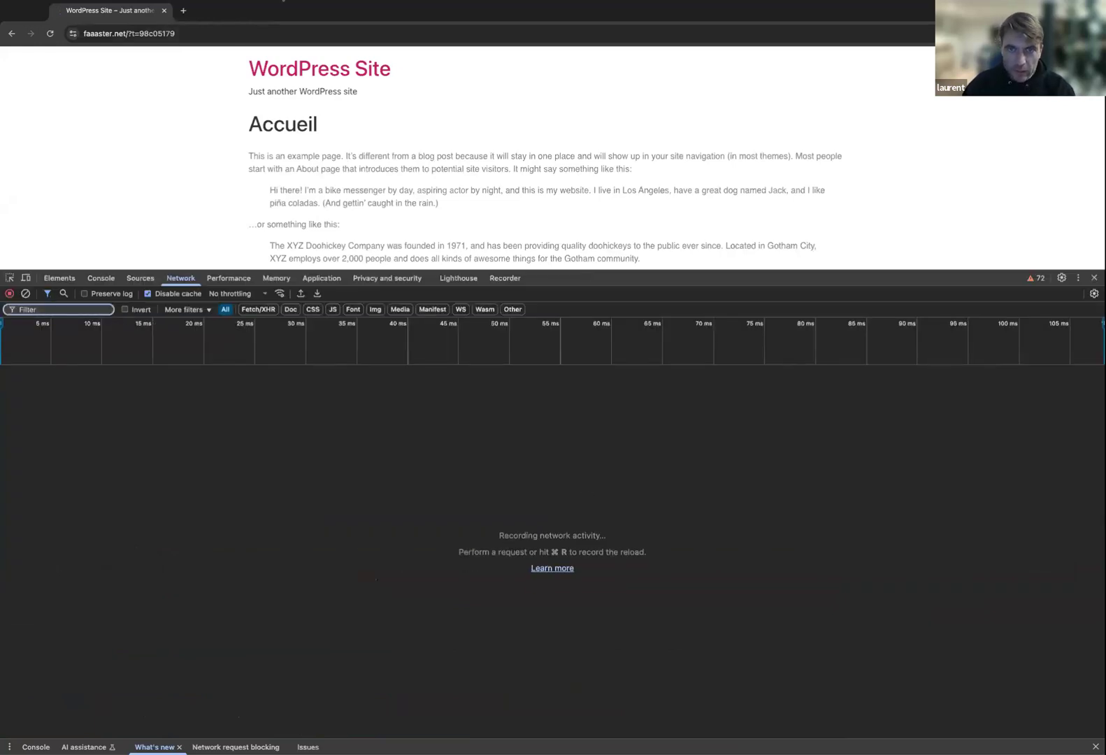
left_click(238, 32)
key("Return")
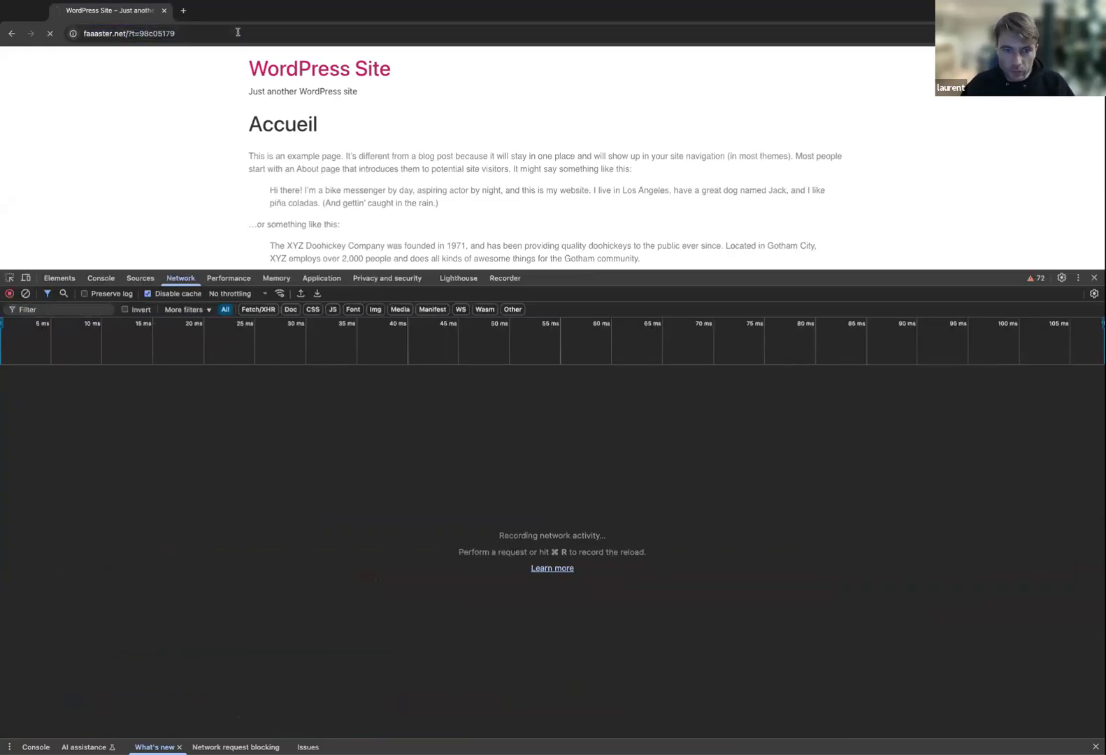
Check the main page request's Cf-Cache-Status response header reads HIT.
left_click(447, 386)
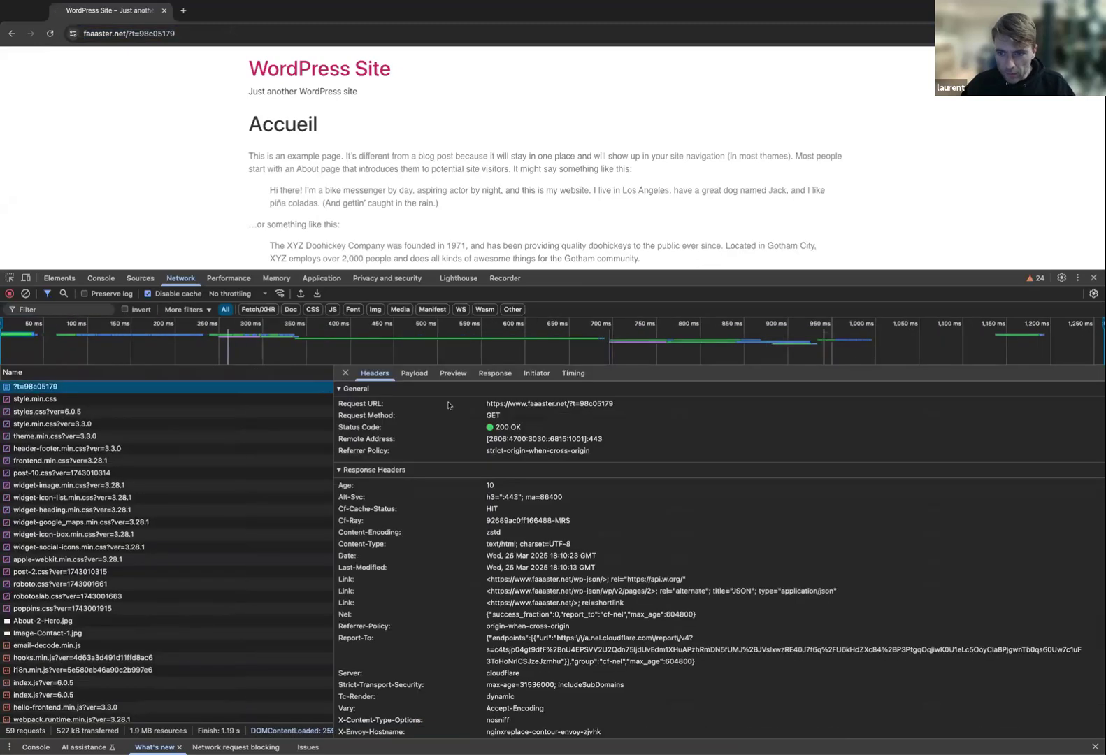
left_click(336, 516)
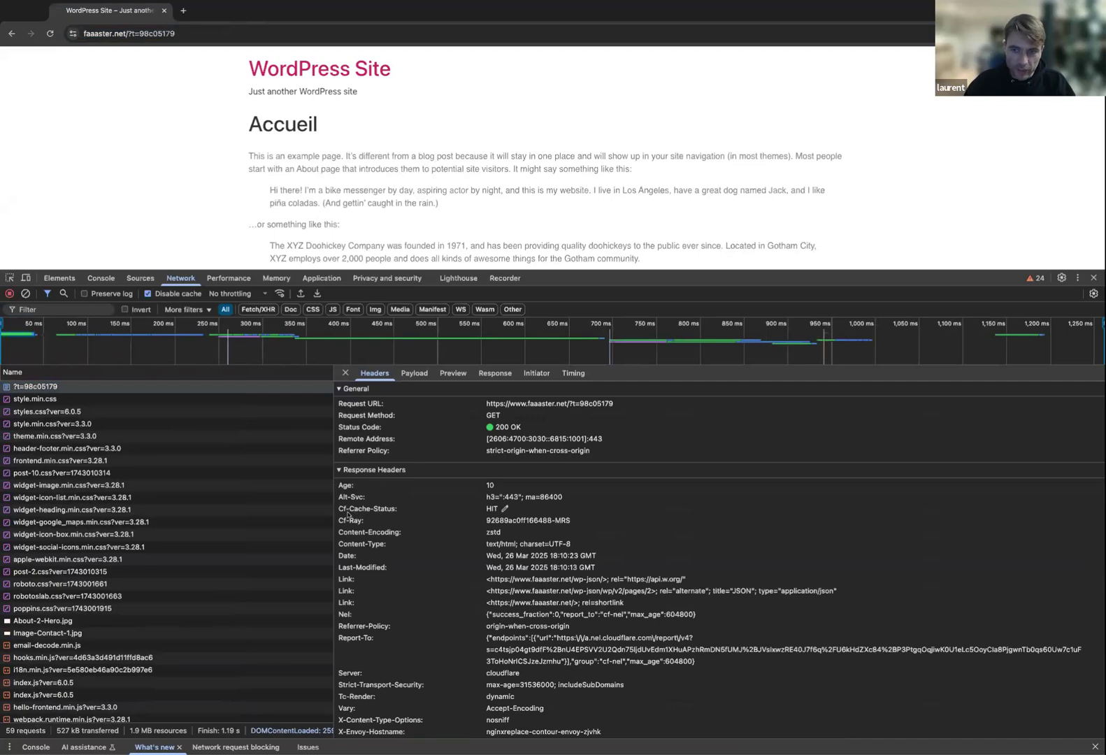
left_click_drag(348, 514, 495, 515)
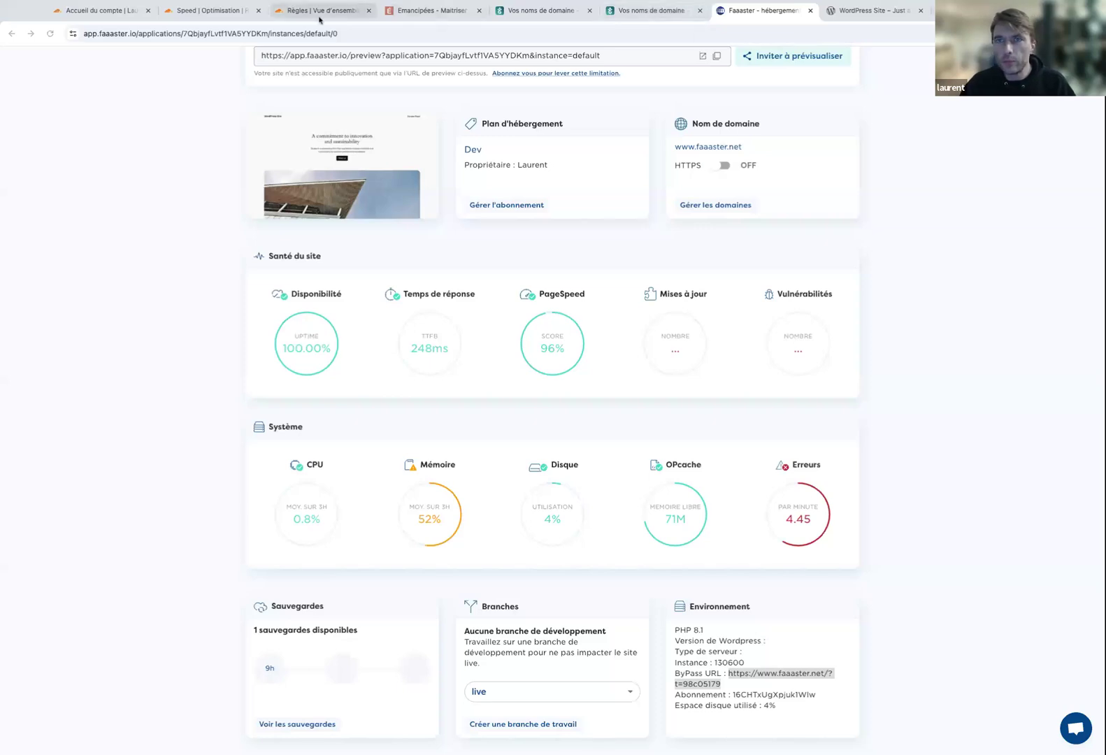
Go to Caching > Configuration for faaaster.net in the Cloudflare dashboard.
left_click(319, 18)
left_click(202, 14)
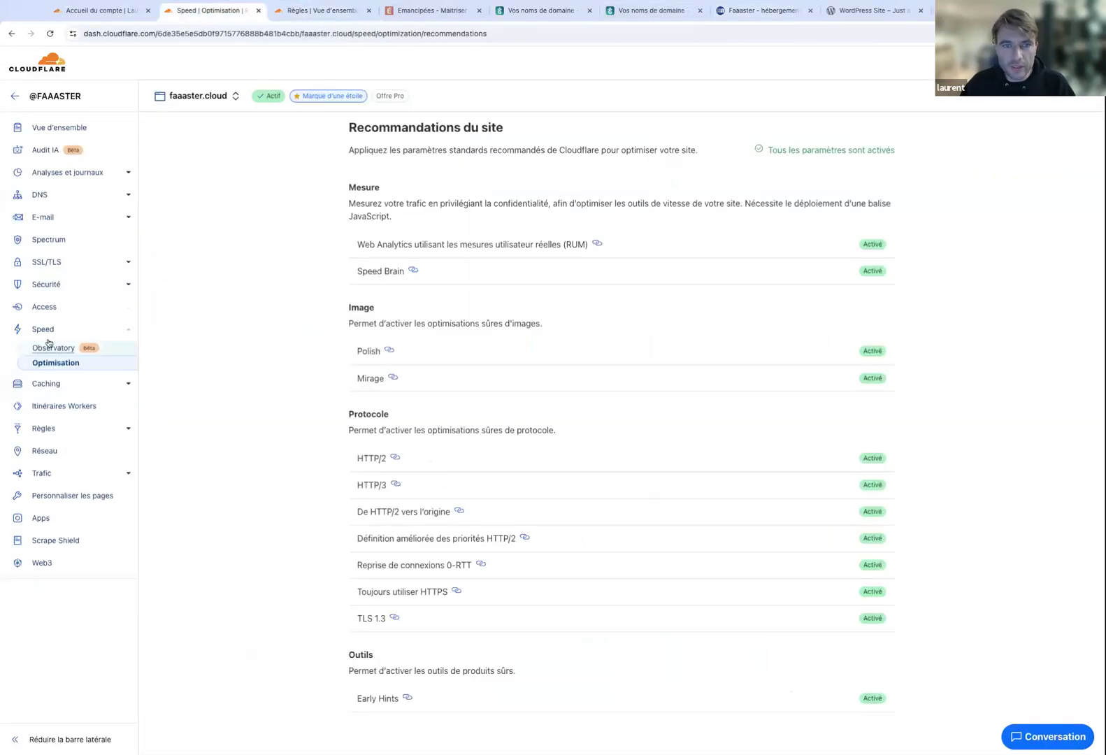
key("ctrl+Tab")
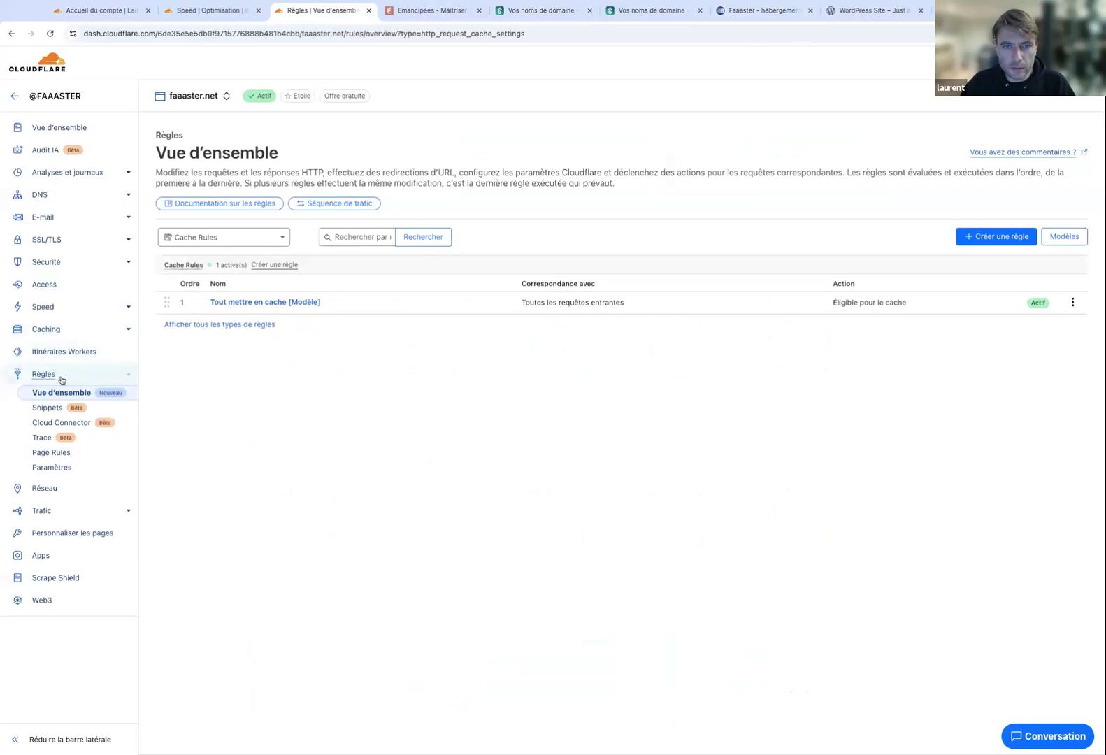
left_click(66, 337)
left_click(54, 363)
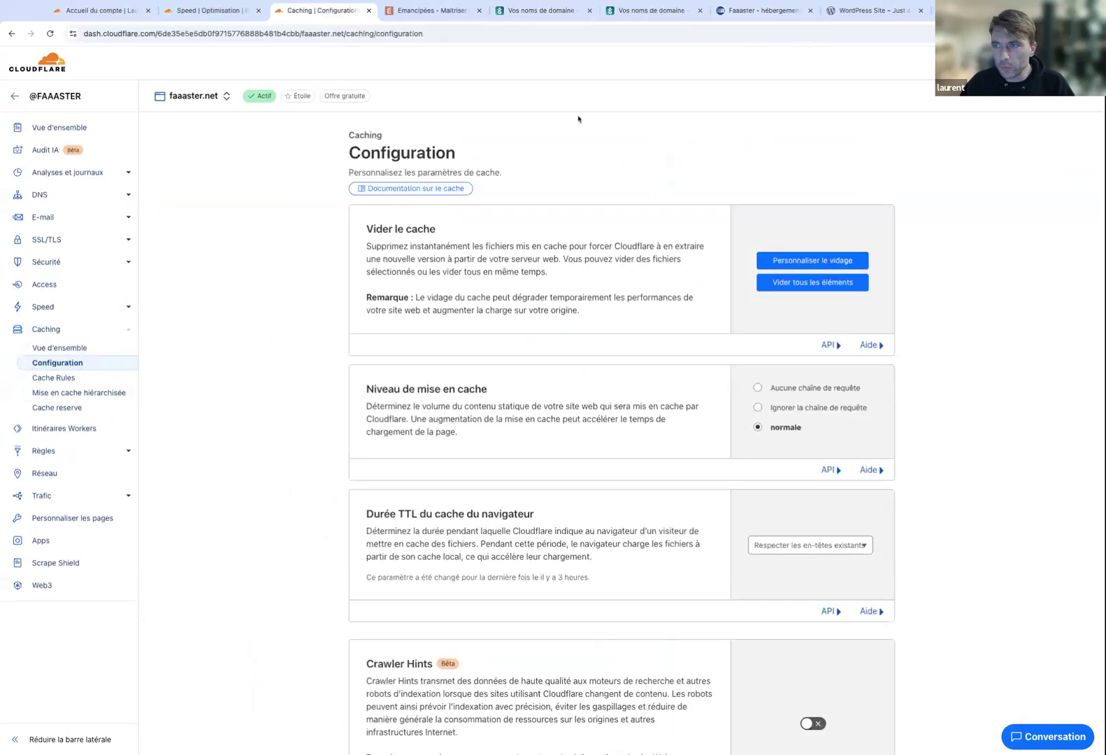
View the Personnaliser le vidage purge options, close without purging, and return to WordPress.
left_click(798, 266)
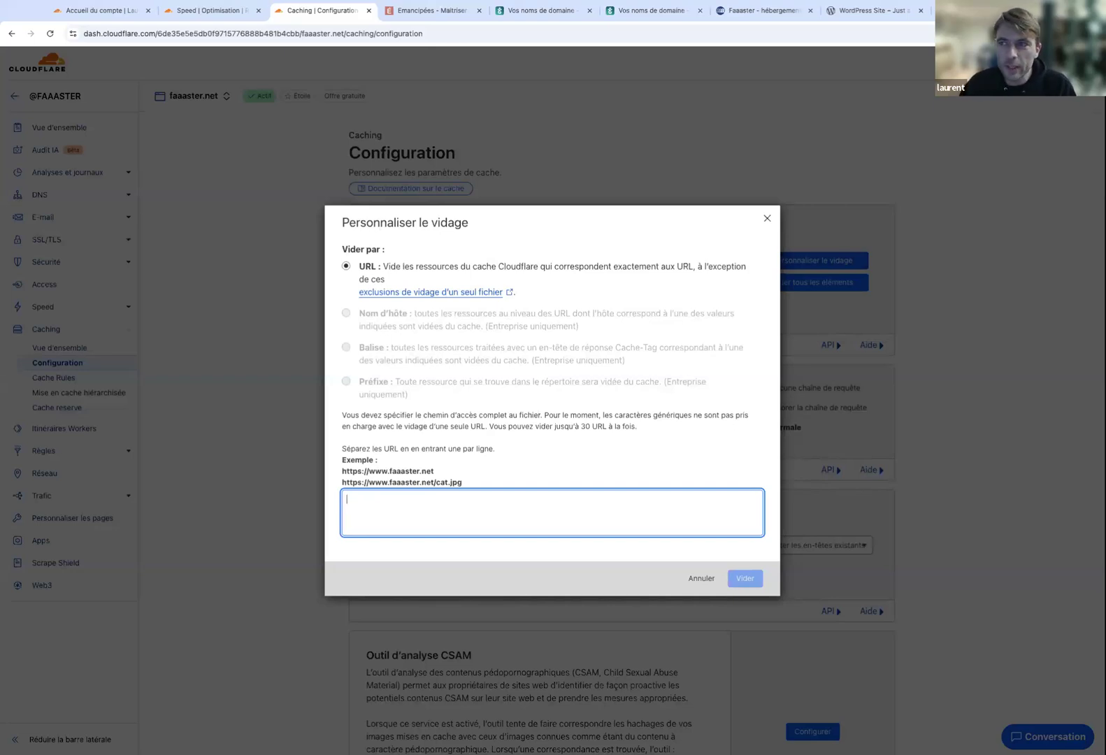
left_click(766, 219)
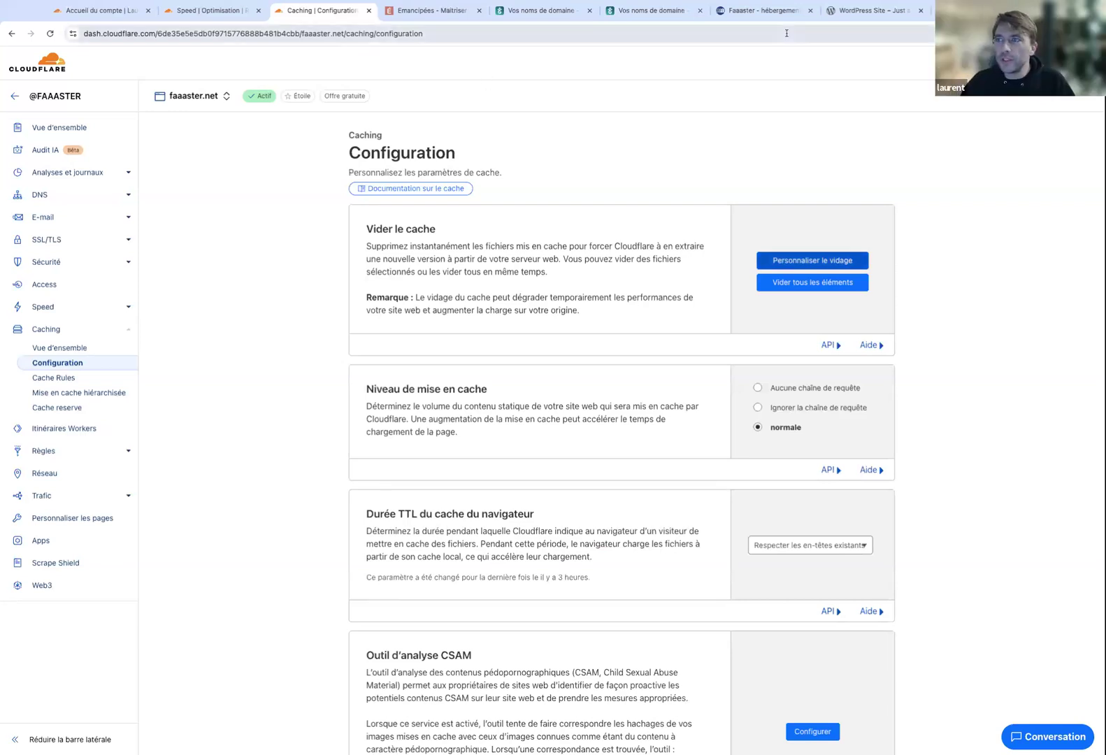
left_click(853, 15)
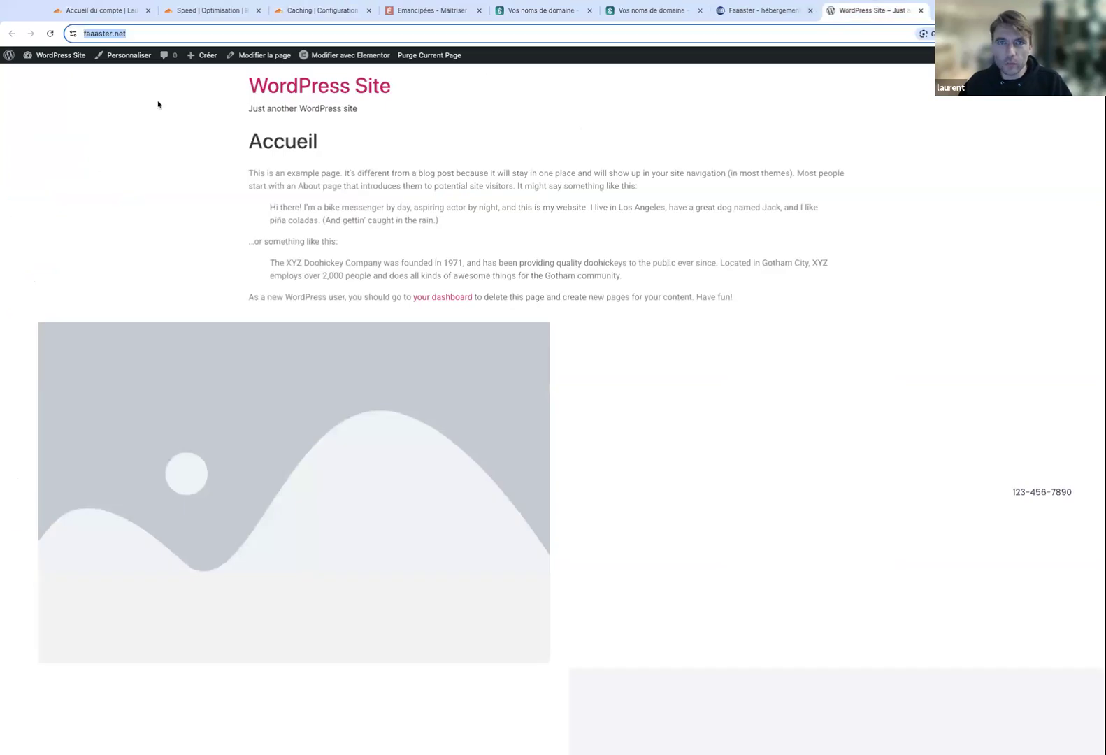
Review Super Page Cache's details under Extensions, then activate the plugin.
left_click(54, 71)
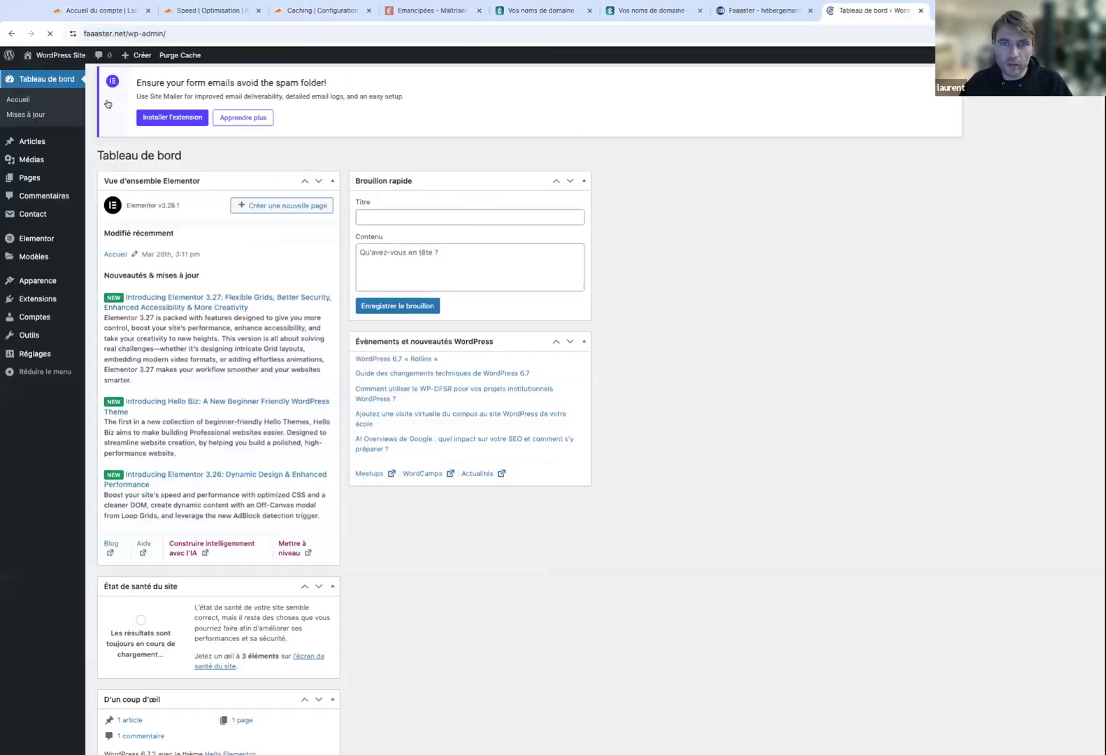
left_click(38, 298)
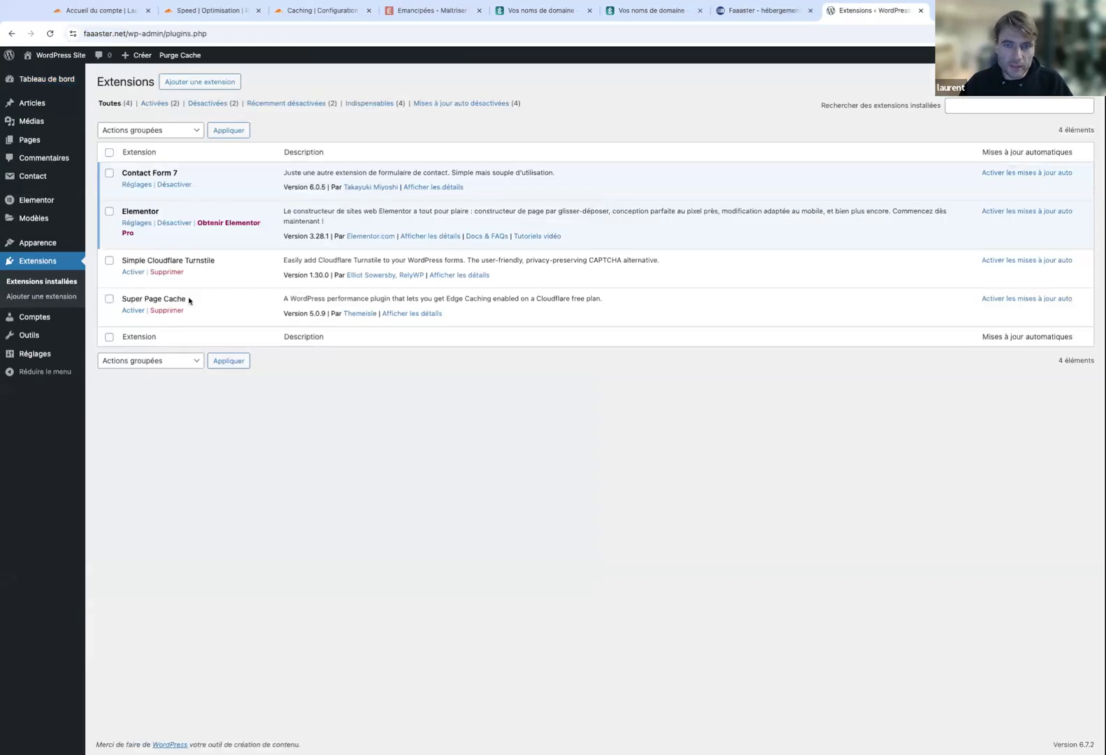
left_click(420, 315)
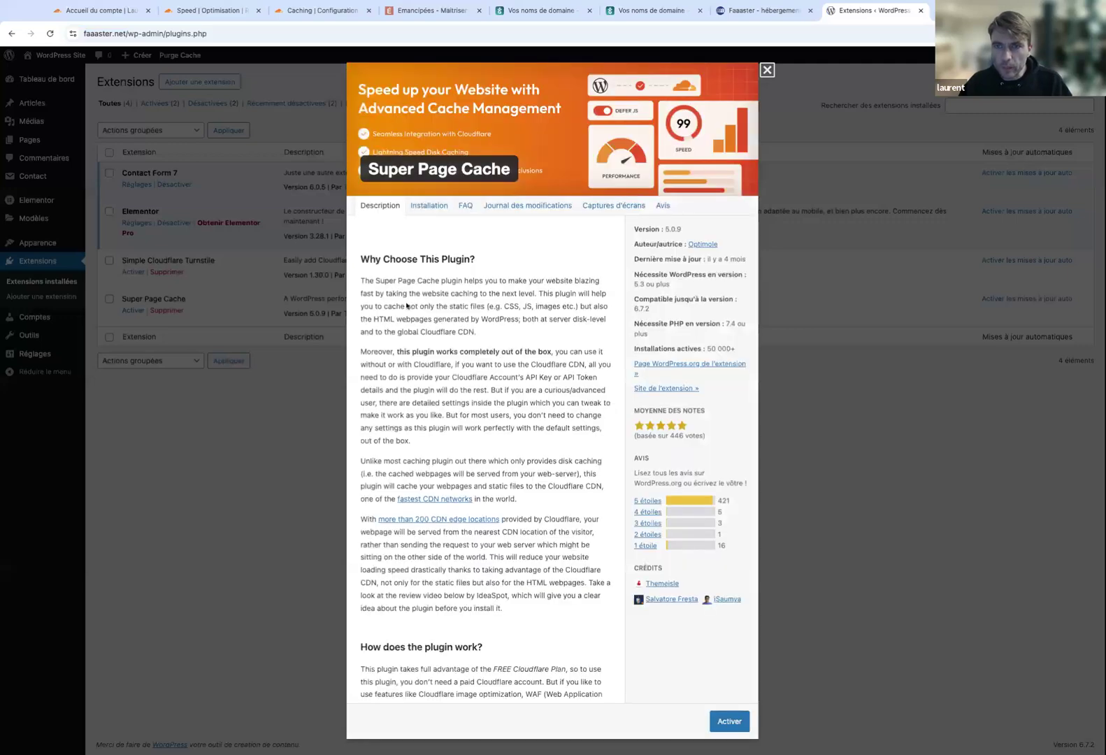
scroll(408, 301, "down", 2)
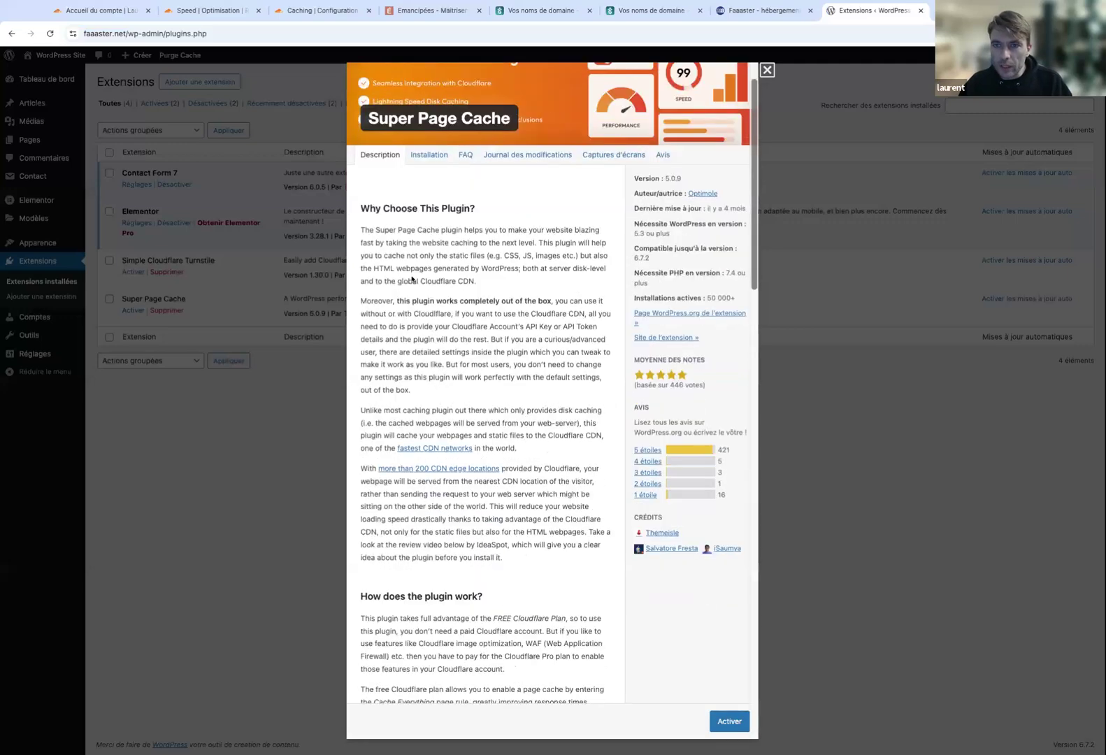
scroll(412, 279, "down", 1)
left_click_drag(578, 270, 378, 270)
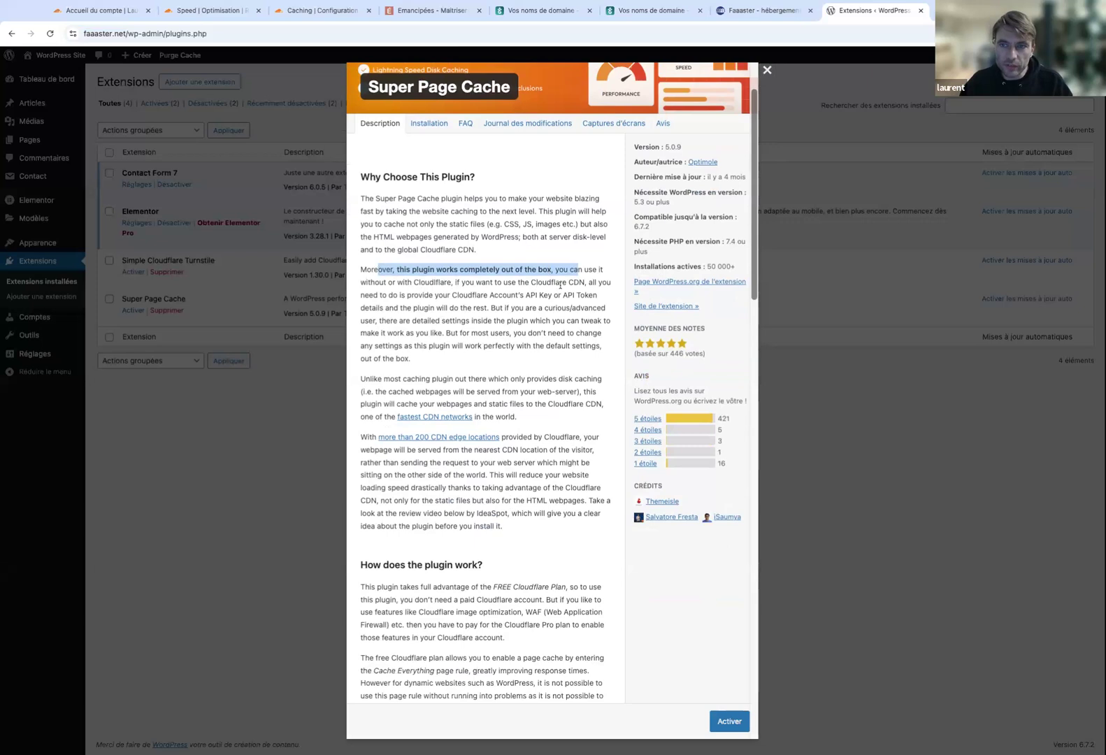
left_click(767, 70)
left_click(134, 310)
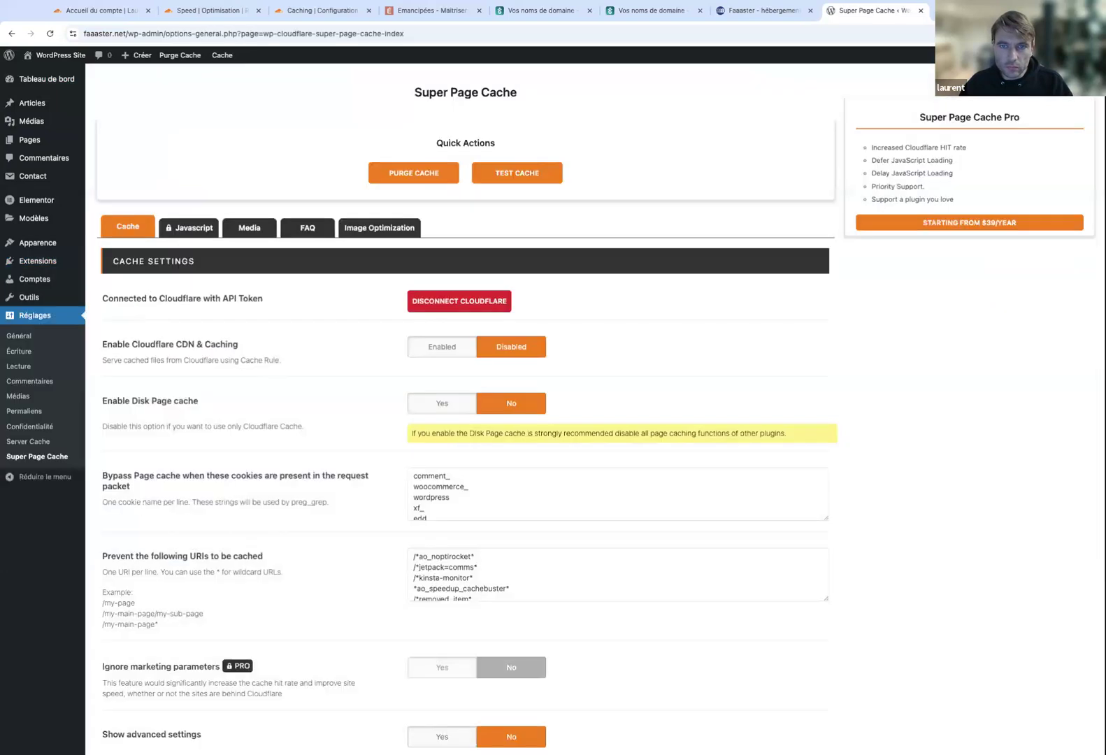
scroll(161, 343, "down", 2)
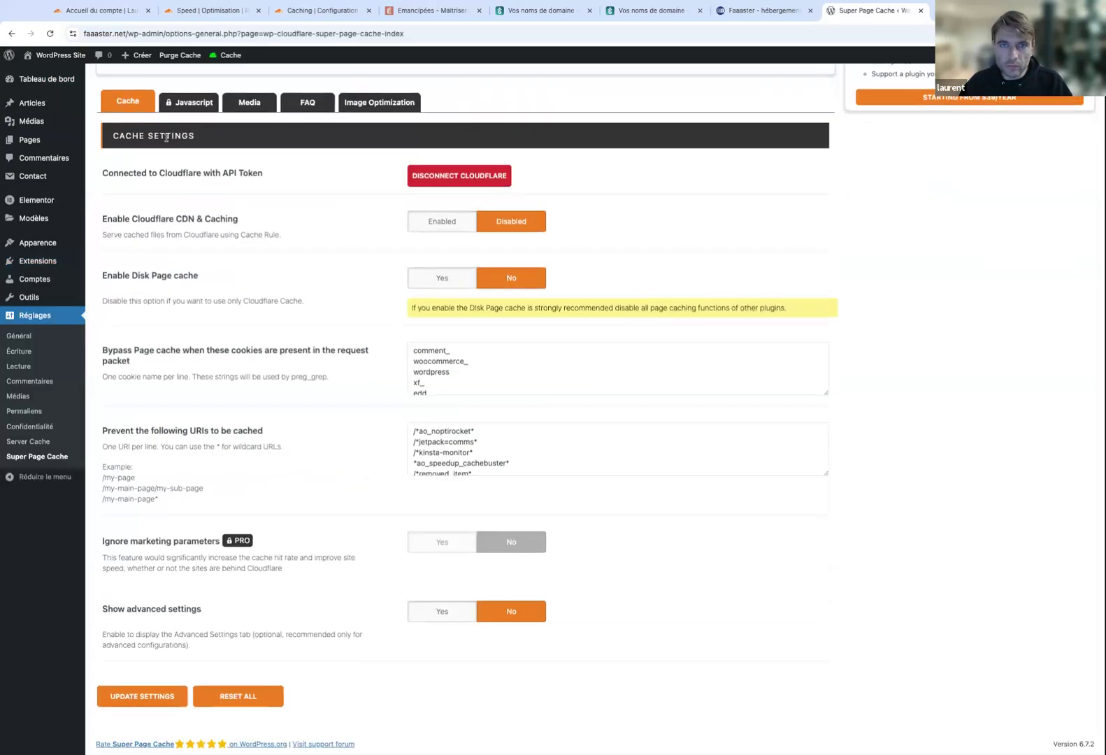
Use DISCONNECT CLOUDFLARE on the Cache tab and confirm the 'Disconnected from Cloudflare' dialog.
scroll(168, 133, "up", 2)
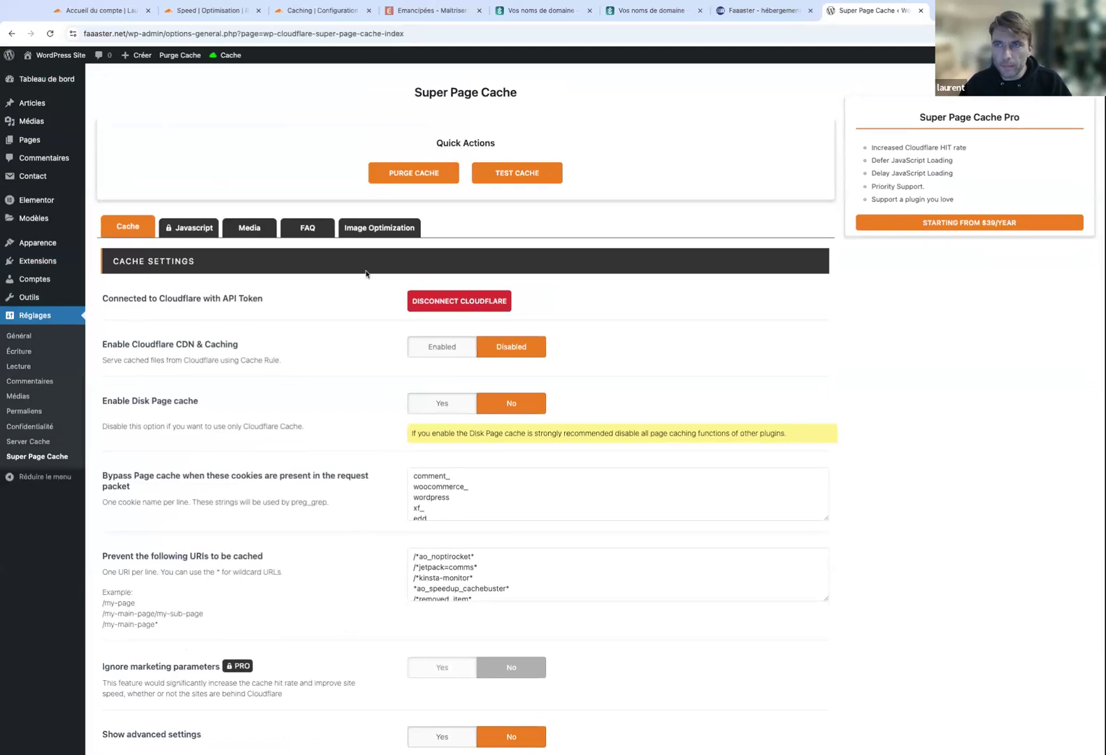
left_click(418, 173)
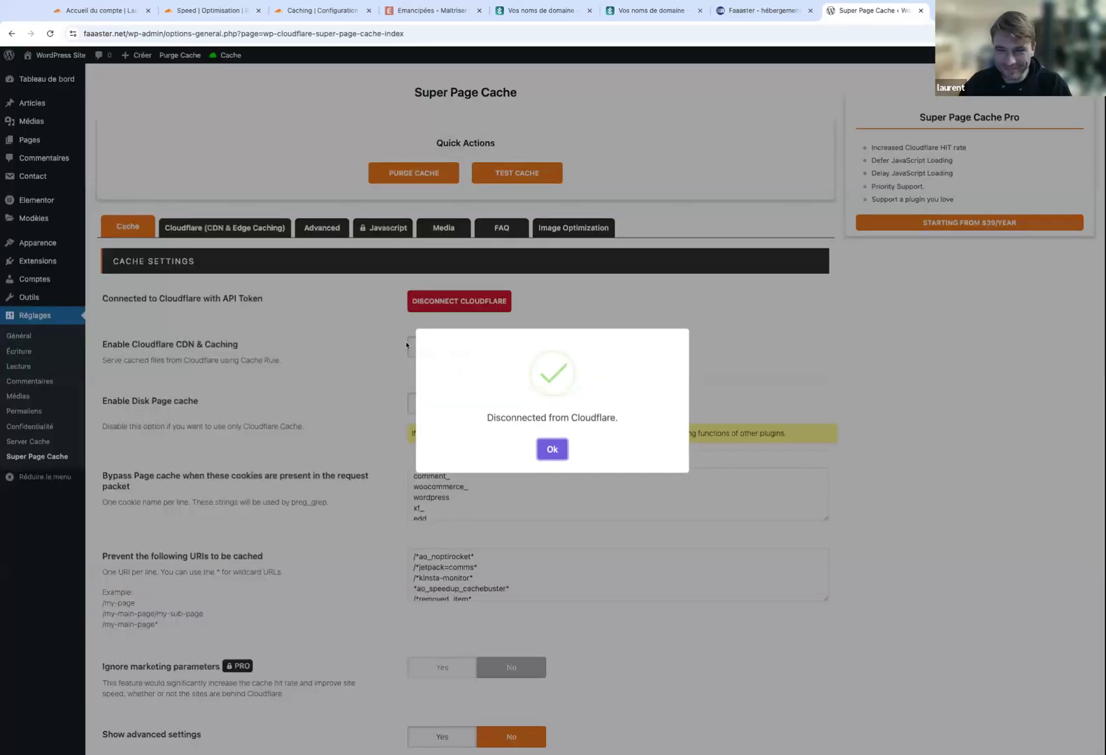
left_click(544, 450)
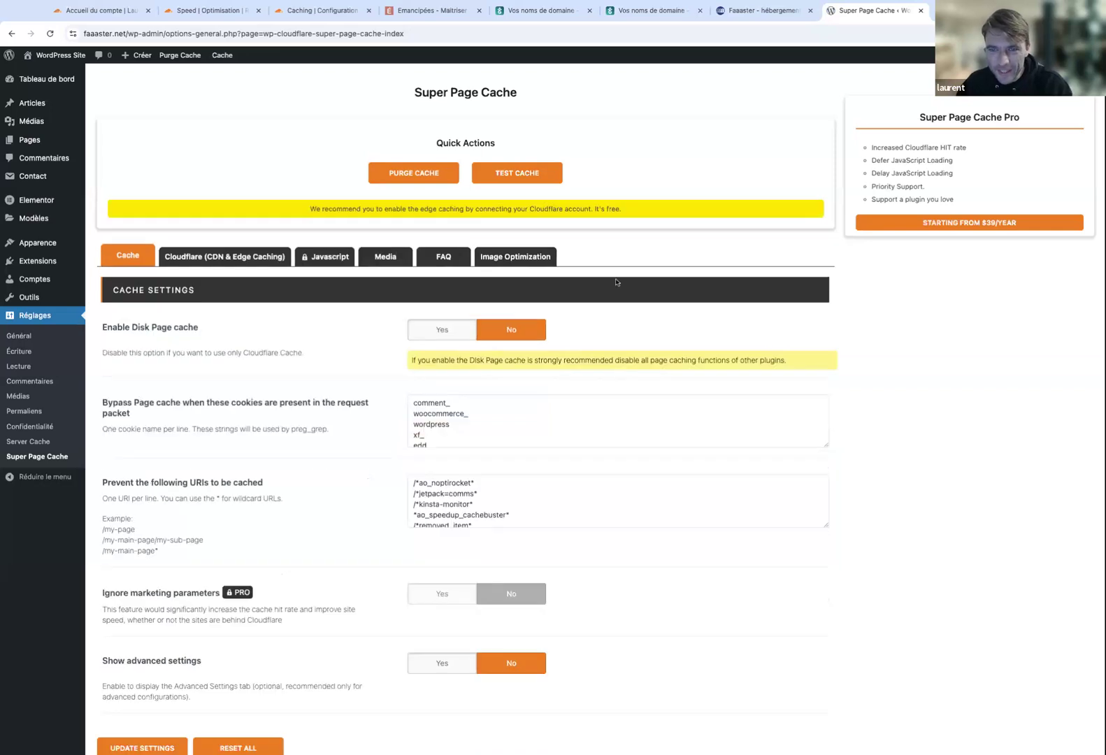
scroll(342, 390, "down", 2)
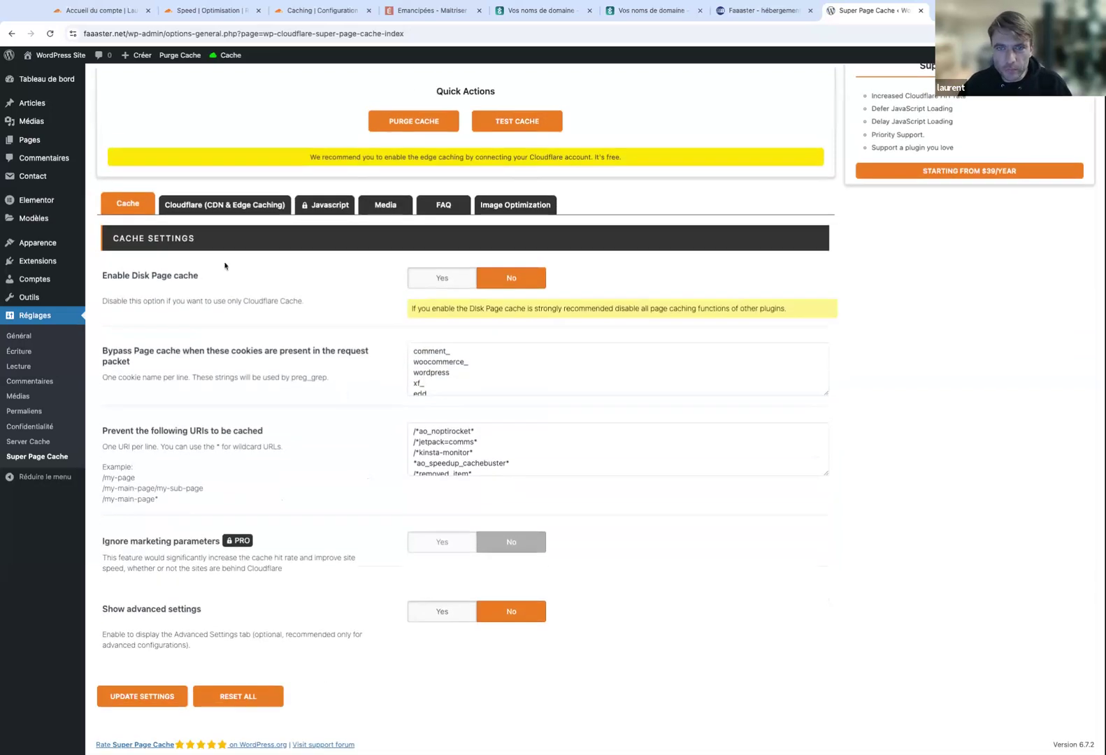
Review the empty API Token fields under 'Cloudflare (CDN & Edge Caching)', then return to Cloudflare's Caching Configuration.
left_click(226, 211)
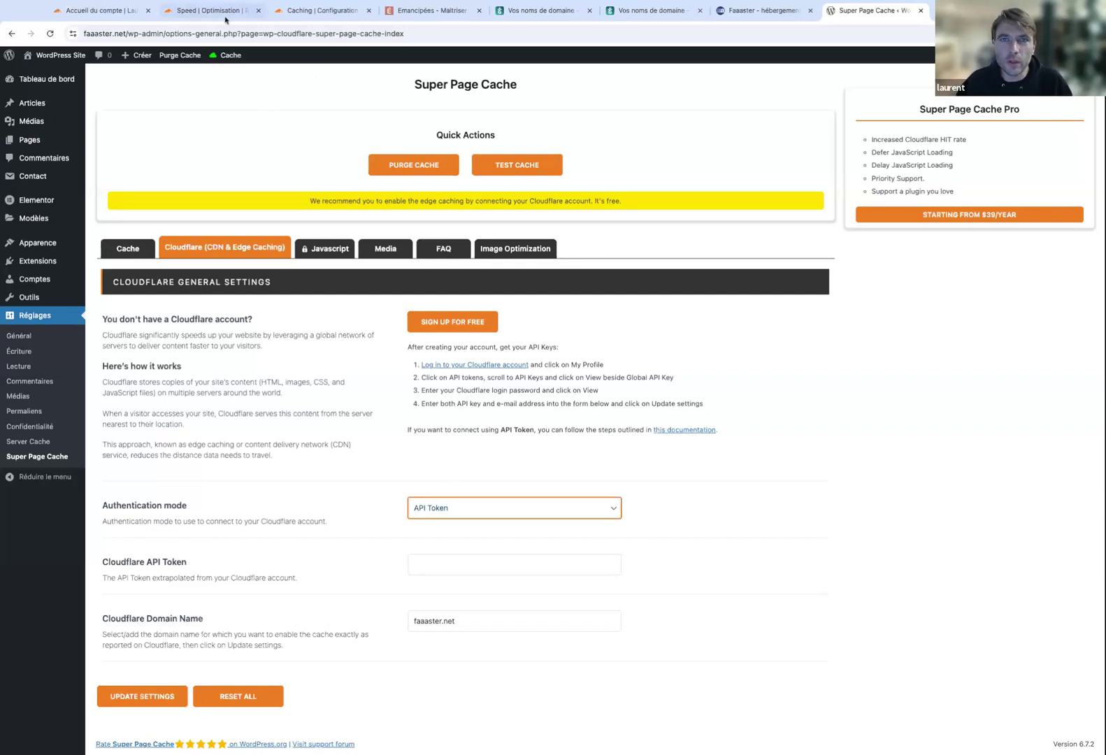
left_click(286, 12)
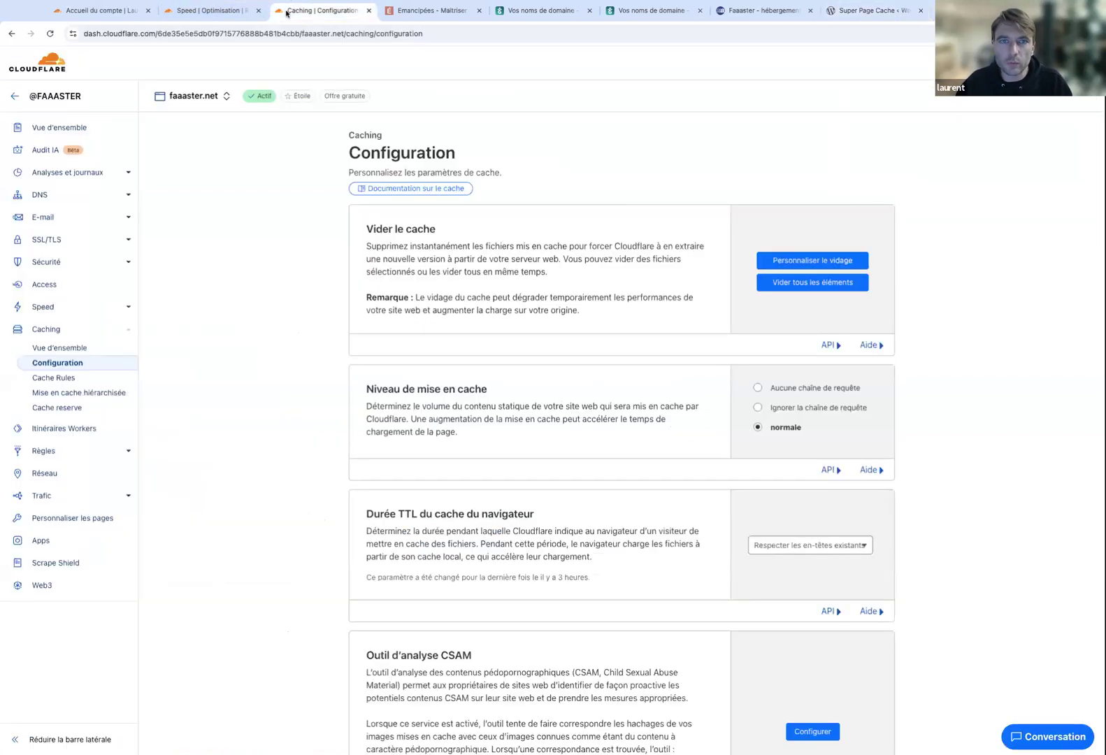
From the account dashboard's Jetons d'API du compte page, create a token using the WordPress template.
left_click(43, 96, "super")
left_click(376, 12)
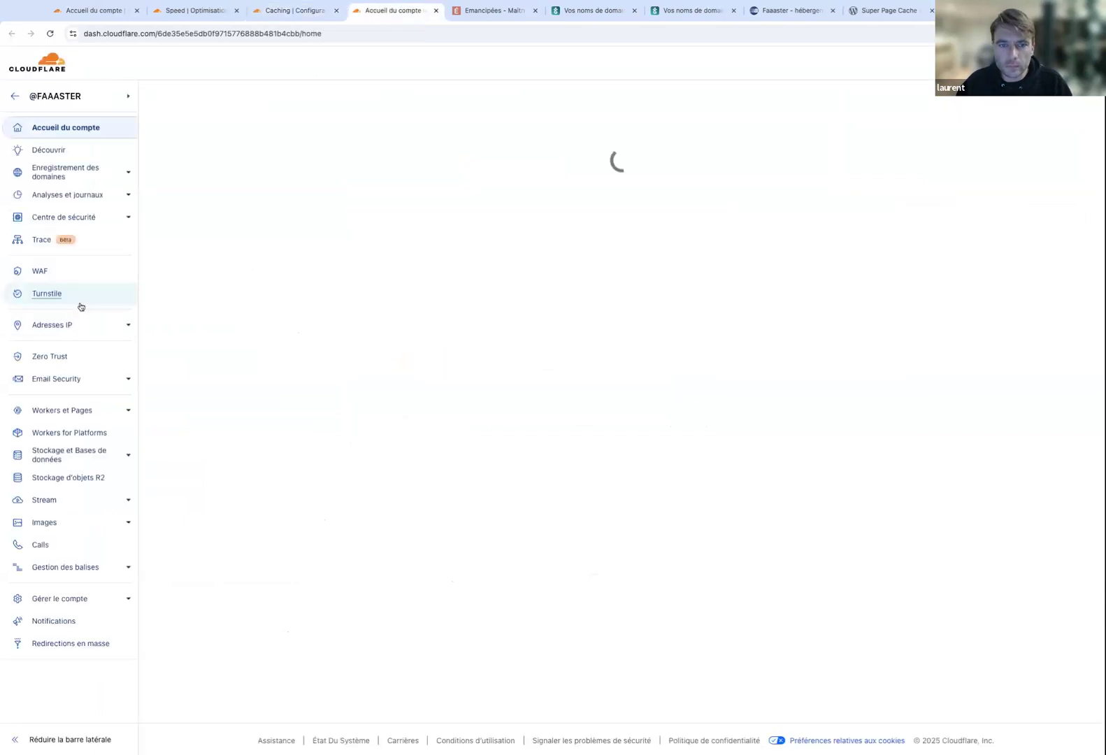
left_click(111, 621)
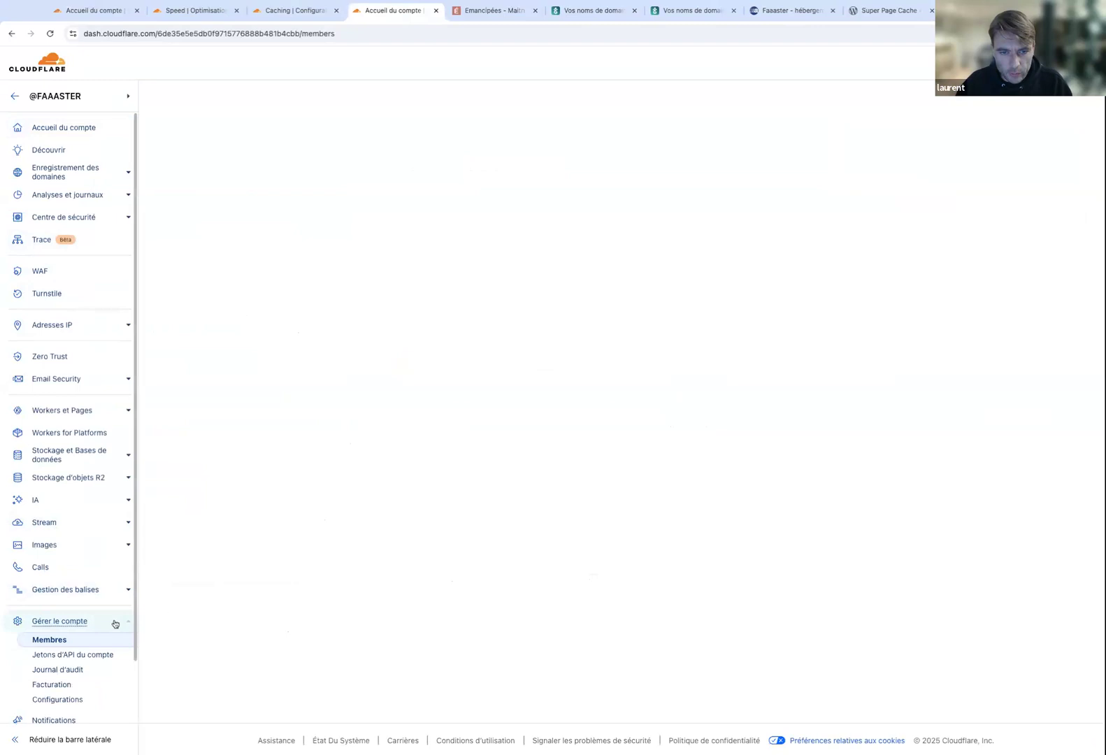
left_click(77, 656)
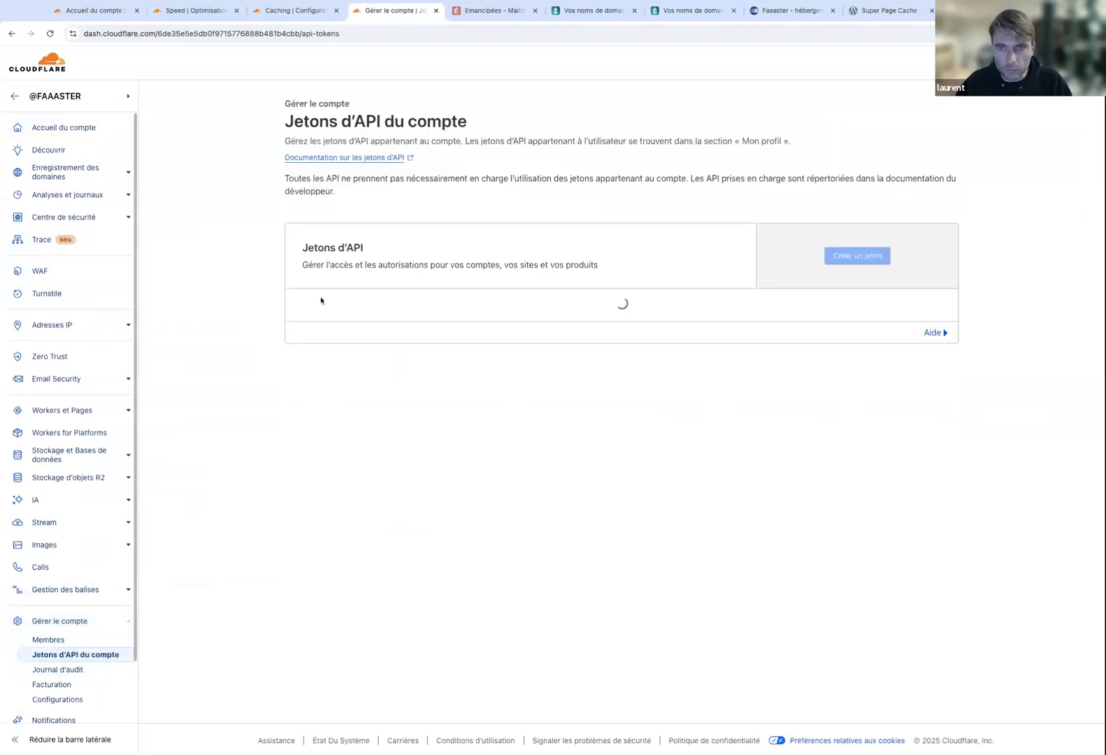
left_click(853, 257)
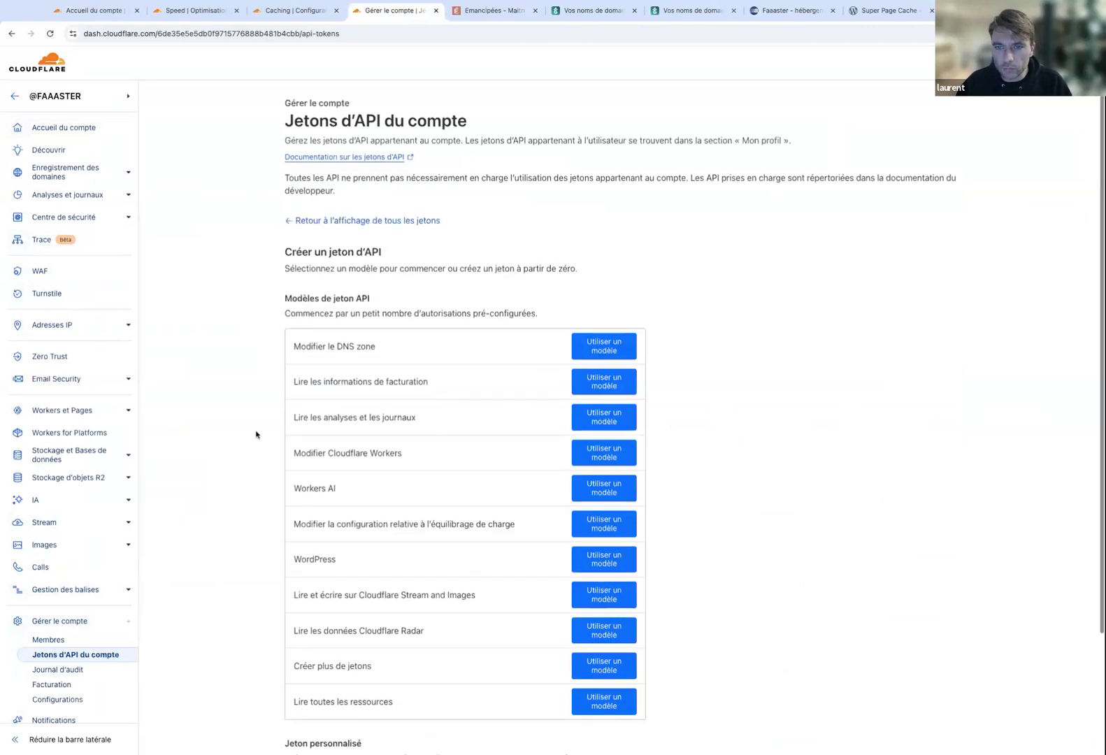
scroll(255, 434, "down", 3)
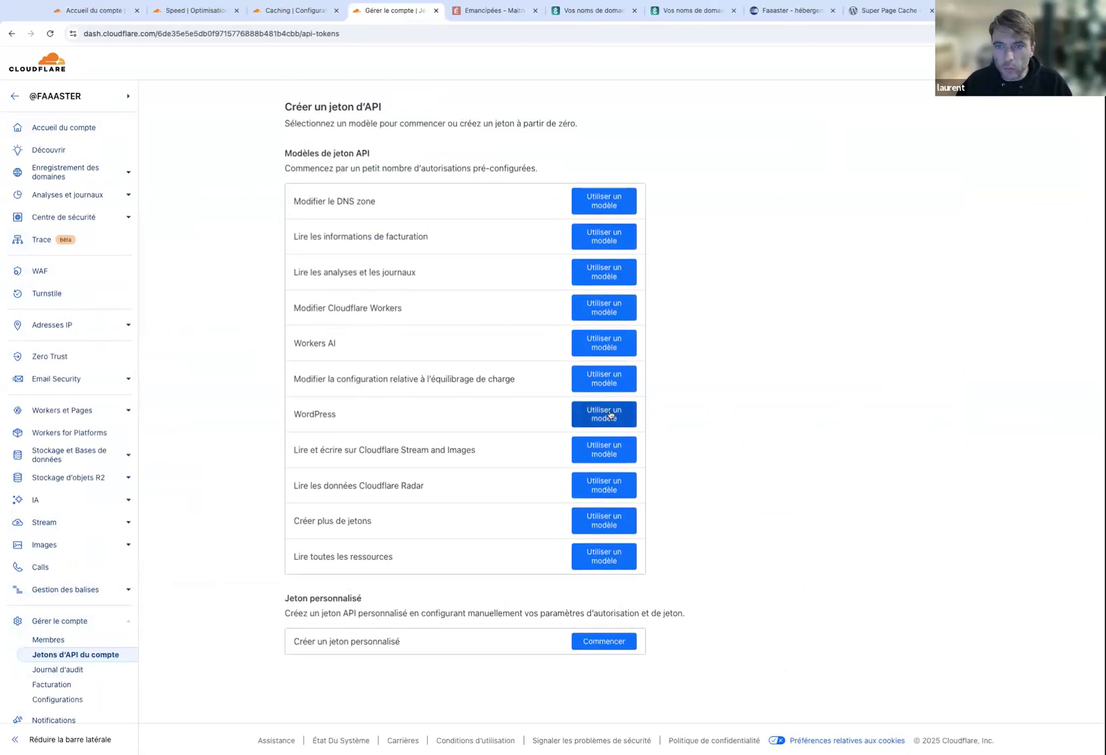
left_click(610, 415)
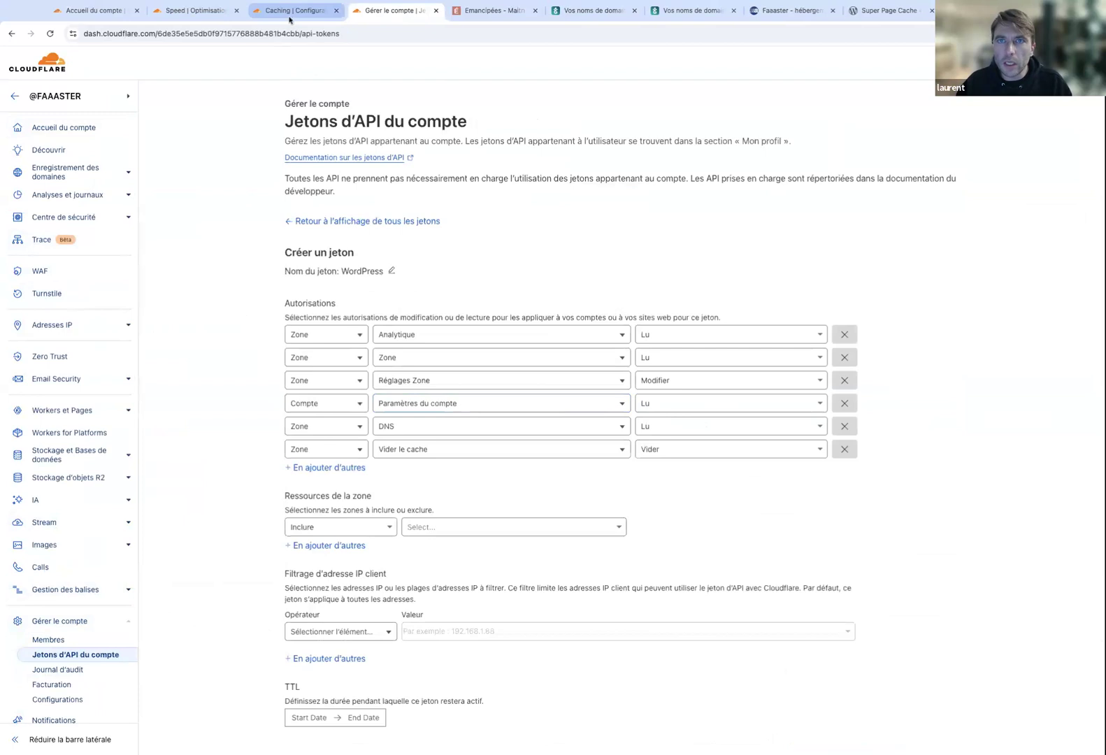
Check the ThemeIsle docs' Permissions table for the extra Cache Rules and Transform Rules rights.
left_click(887, 12)
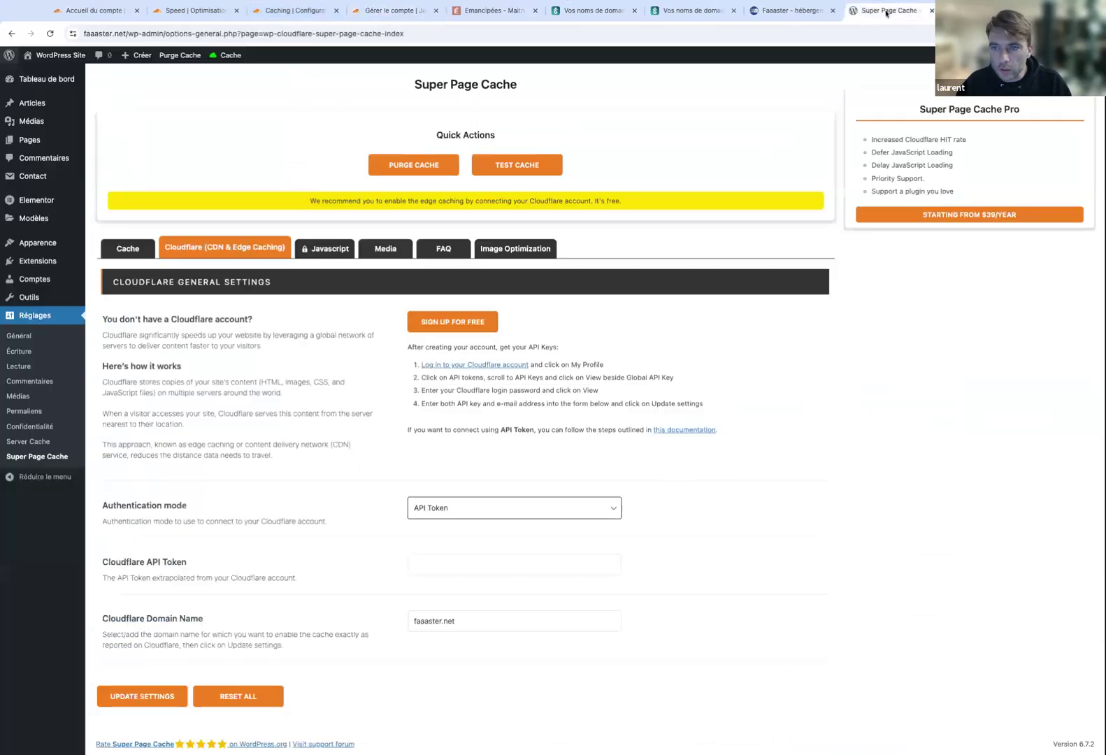
left_click(675, 432)
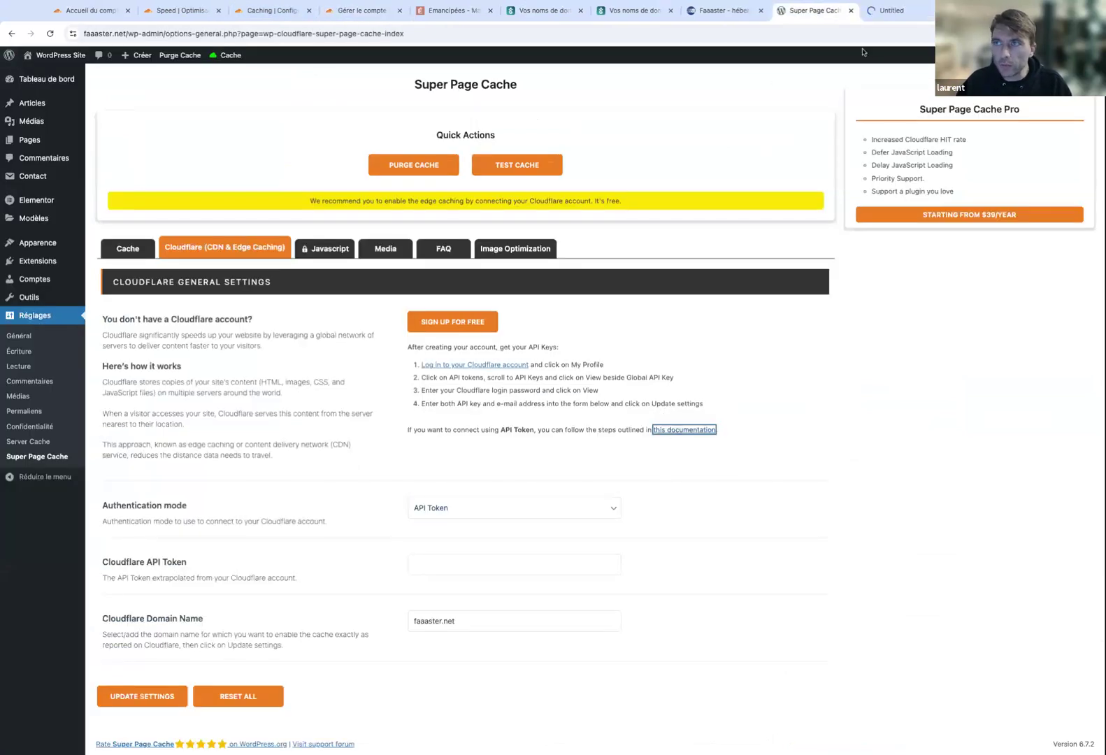
left_click(874, 12)
scroll(343, 469, "down", 5)
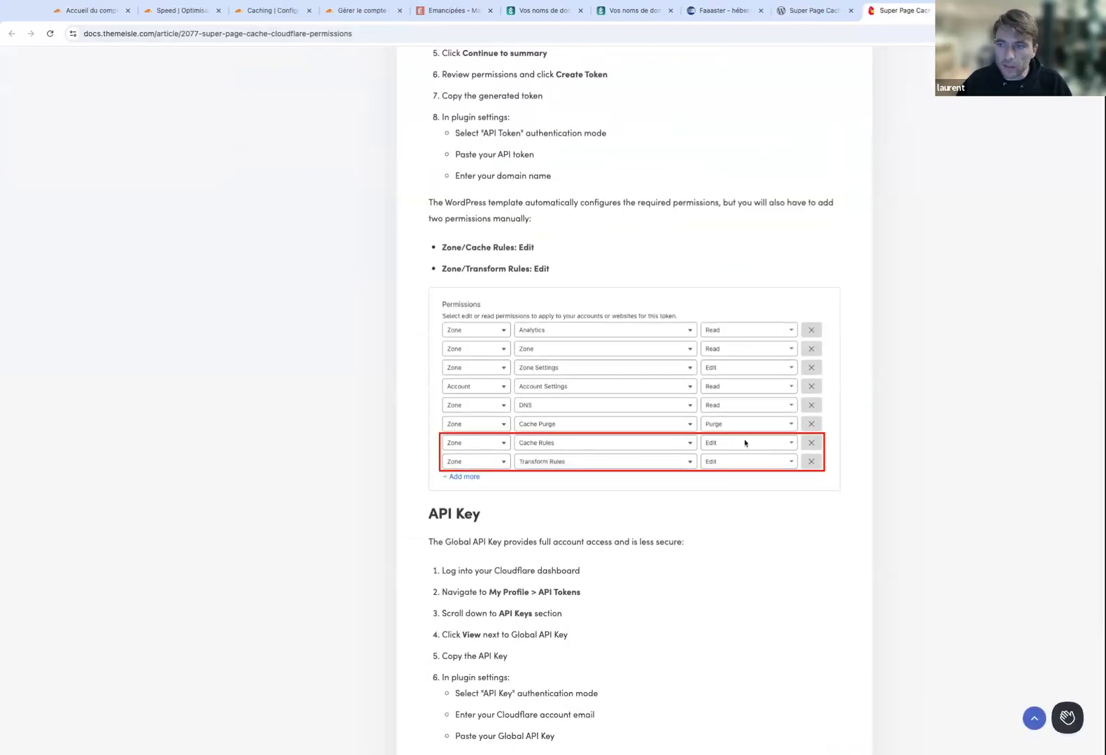
left_click(291, 15)
left_click(343, 14)
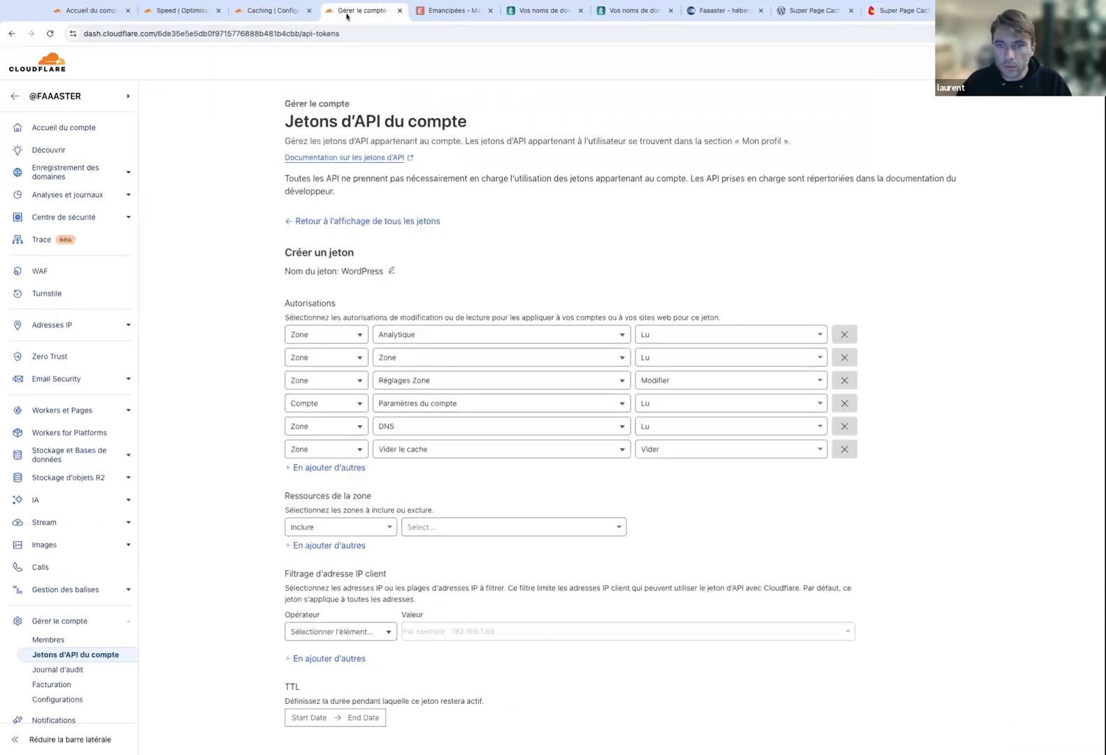
Add a Zone permission granting Modifier access to Règles de mise en cache.
scroll(379, 533, "down", 2)
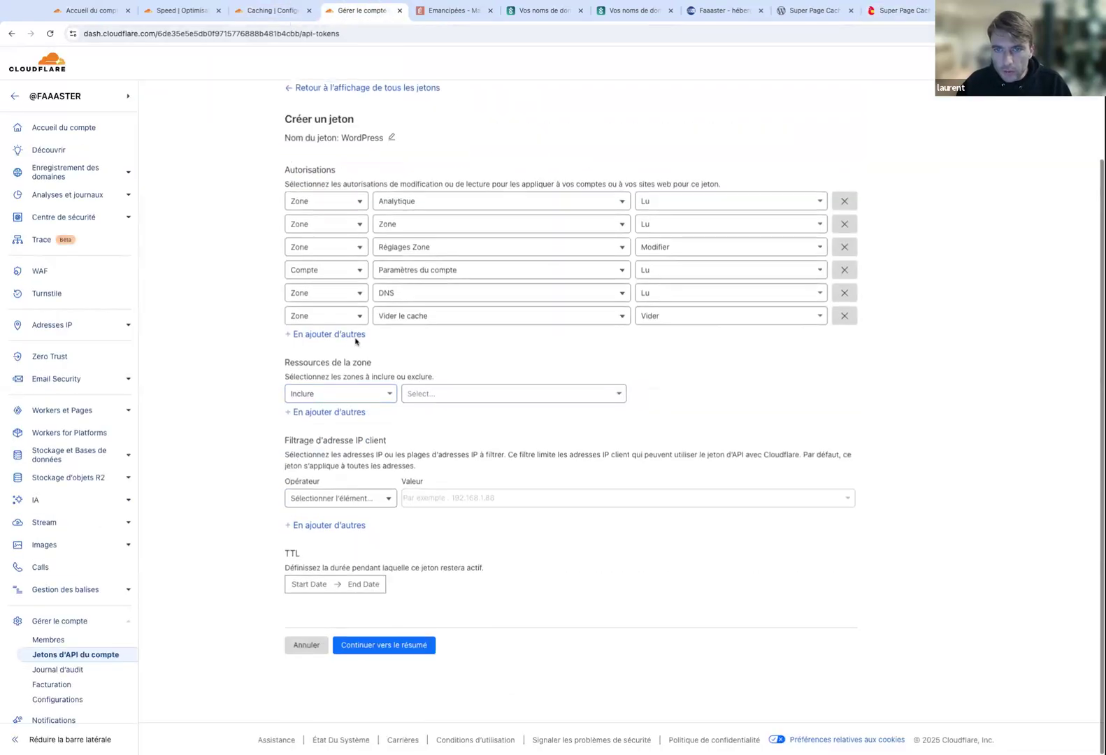
left_click(352, 336)
left_click(339, 340)
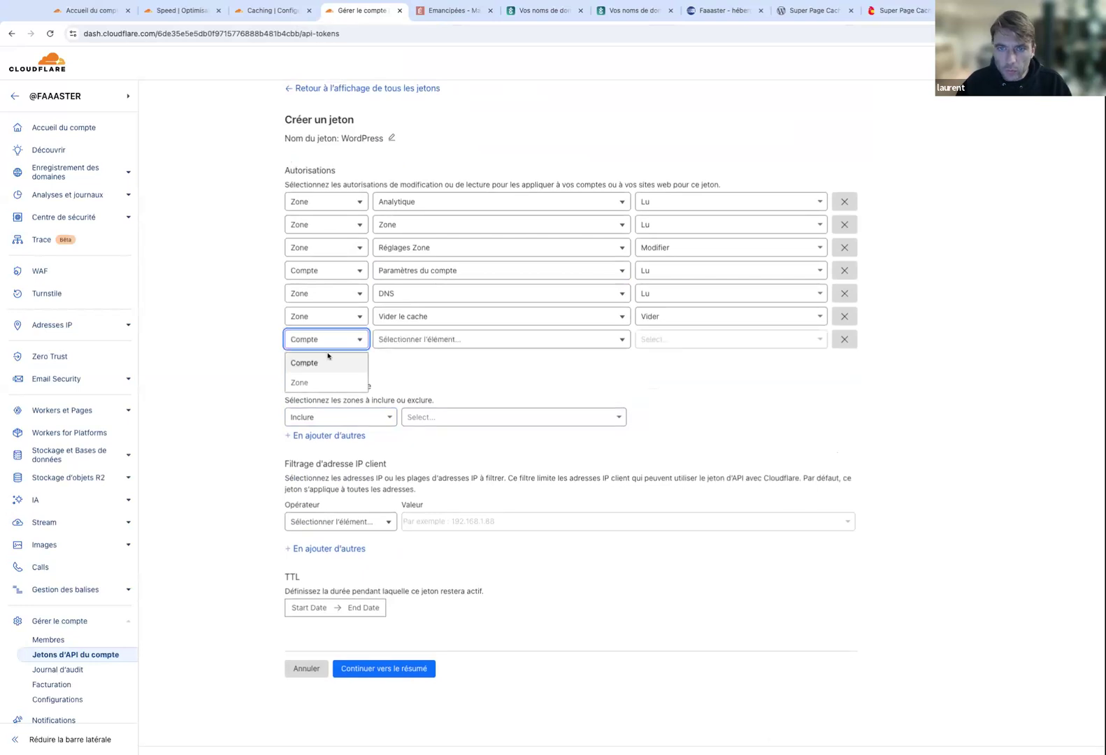
left_click(314, 382)
left_click(439, 345)
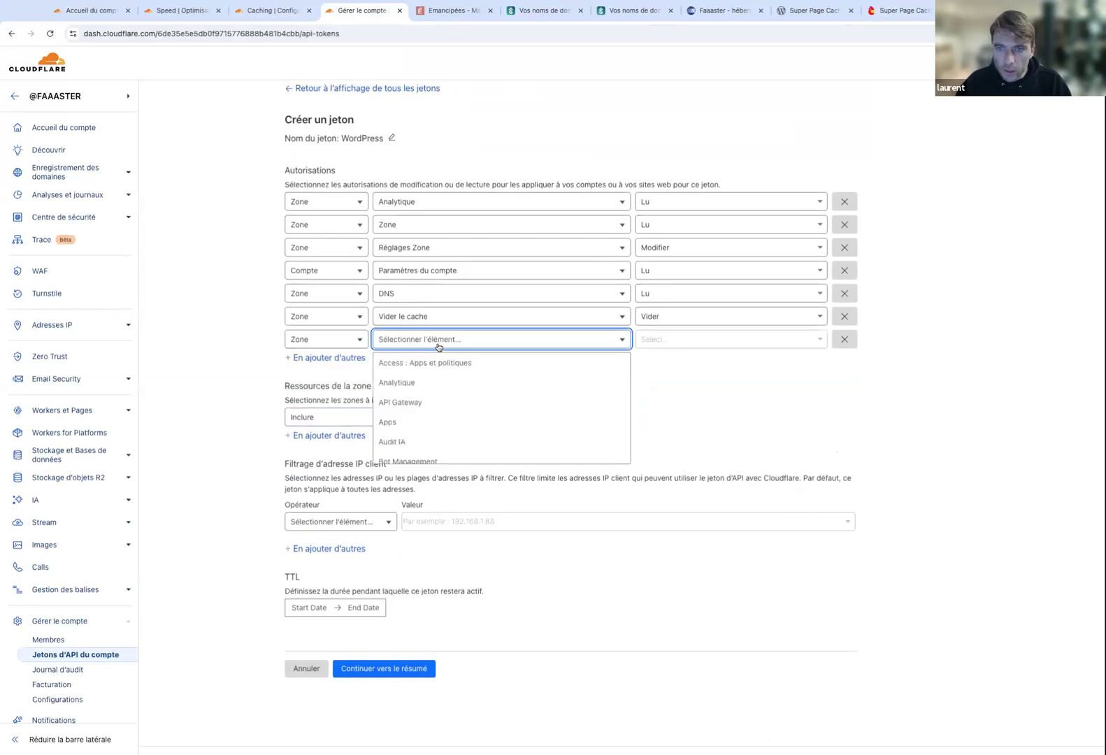
key("r")
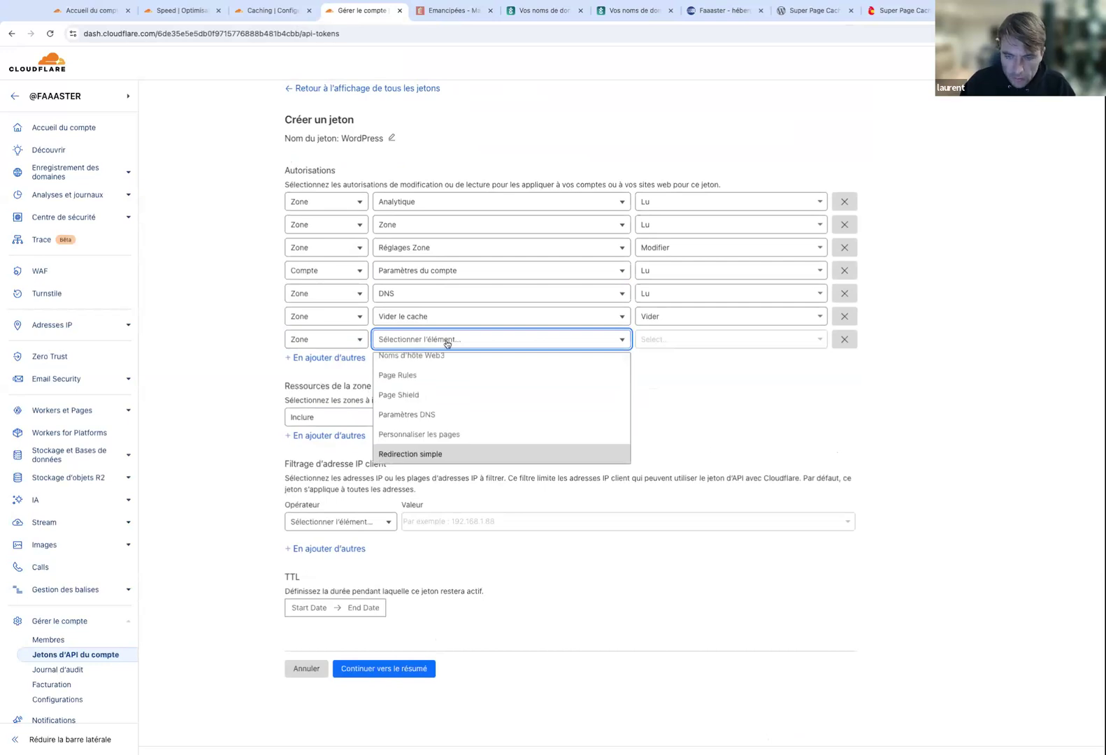
scroll(453, 409, "down", 3)
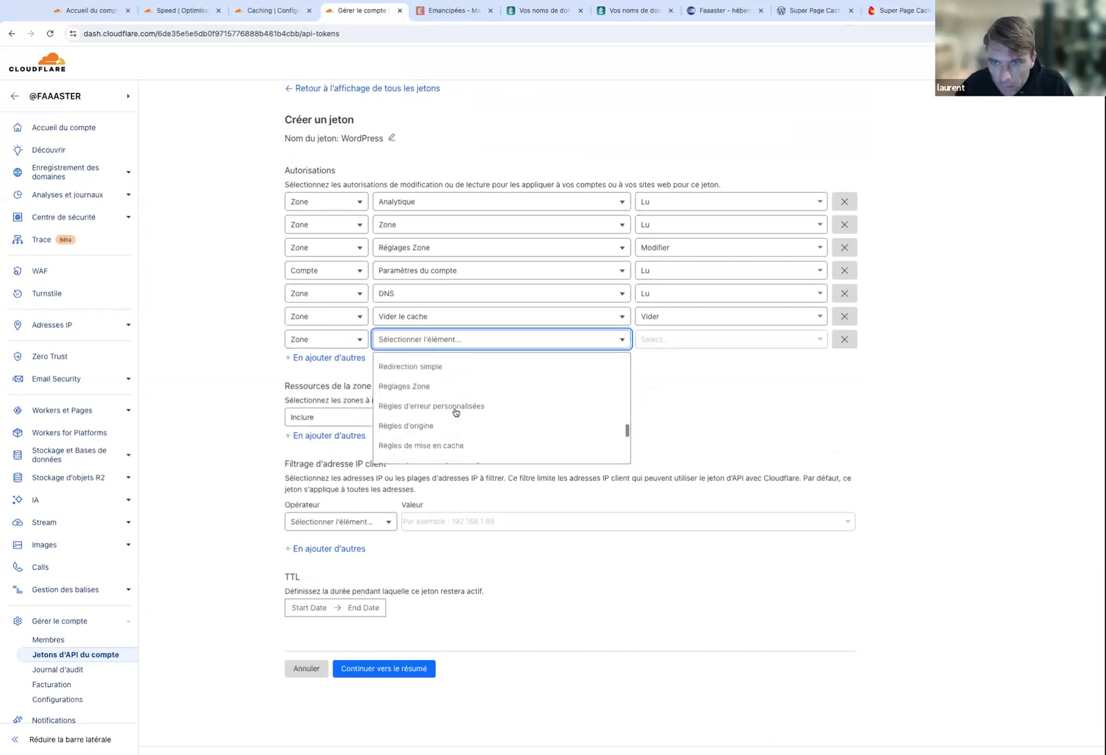
left_click(445, 400)
left_click(660, 339)
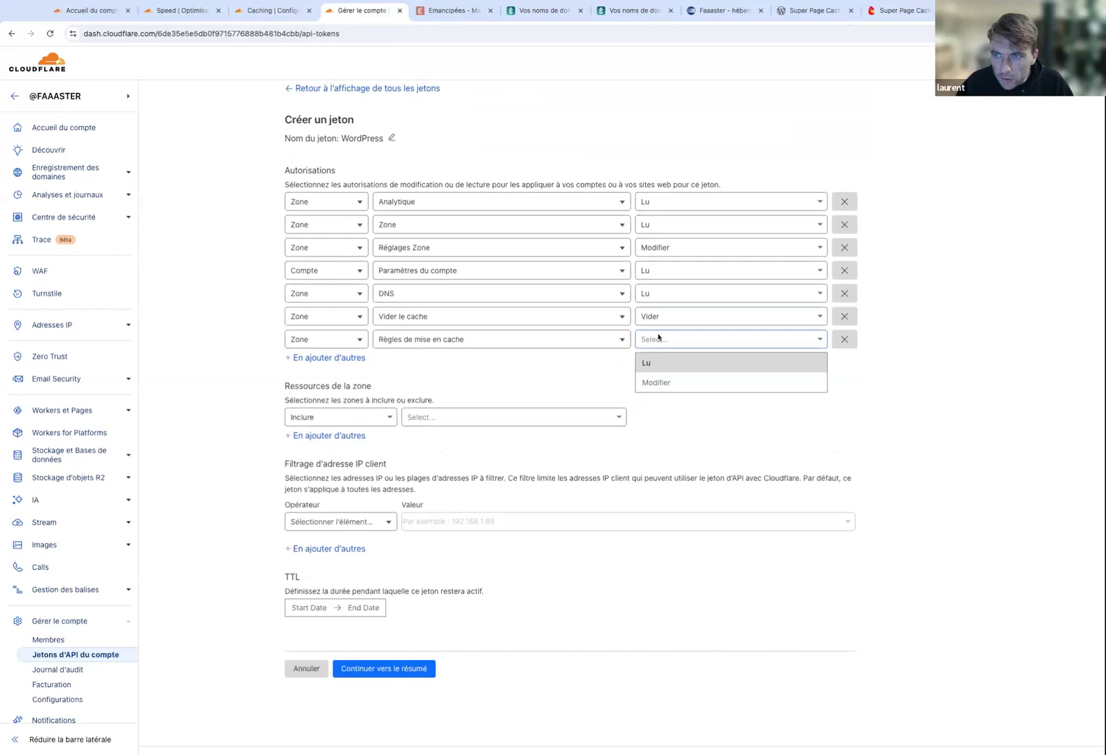
left_click(659, 382)
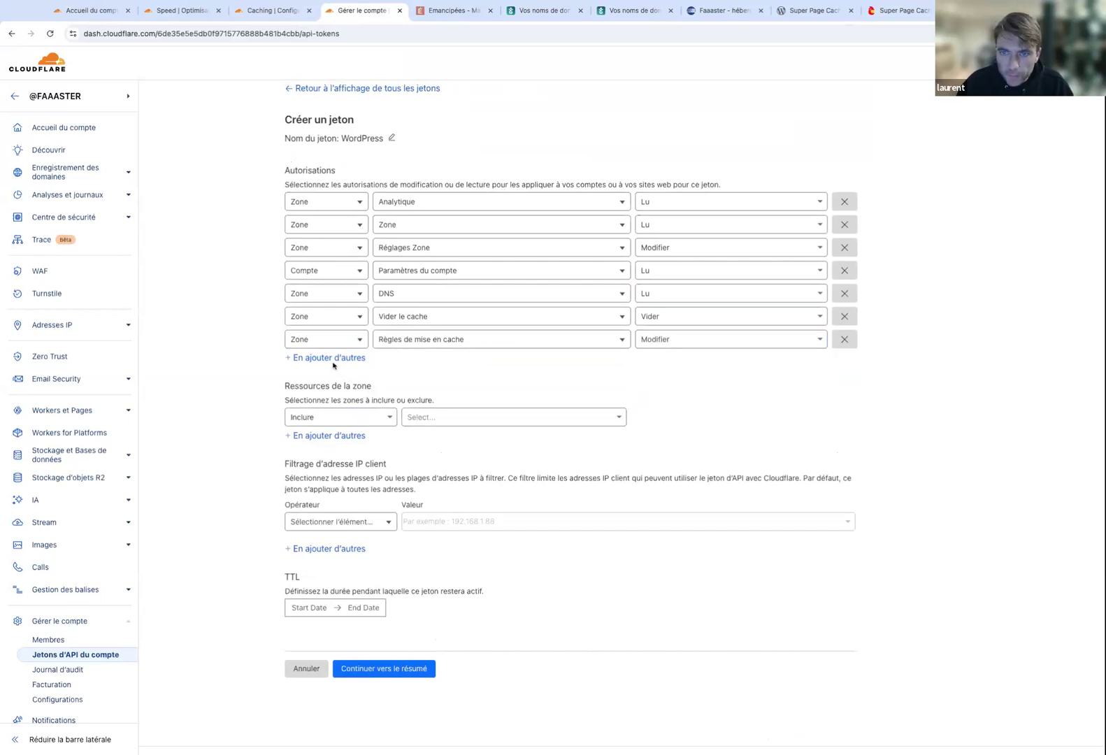
Add a Zone permission with Modifier access to Règles de transformation and delete the empty extra row.
left_click(328, 358)
left_click(326, 382)
left_click(327, 362)
left_click(307, 401)
left_click(429, 362)
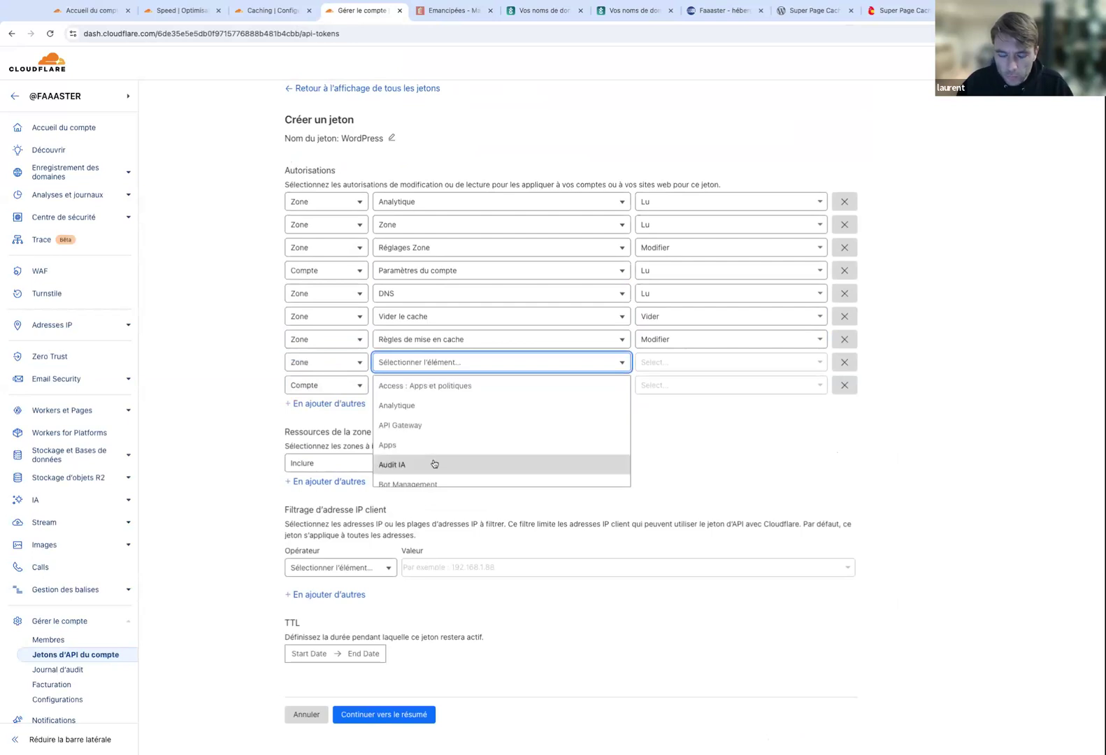
scroll(434, 463, "down", 10)
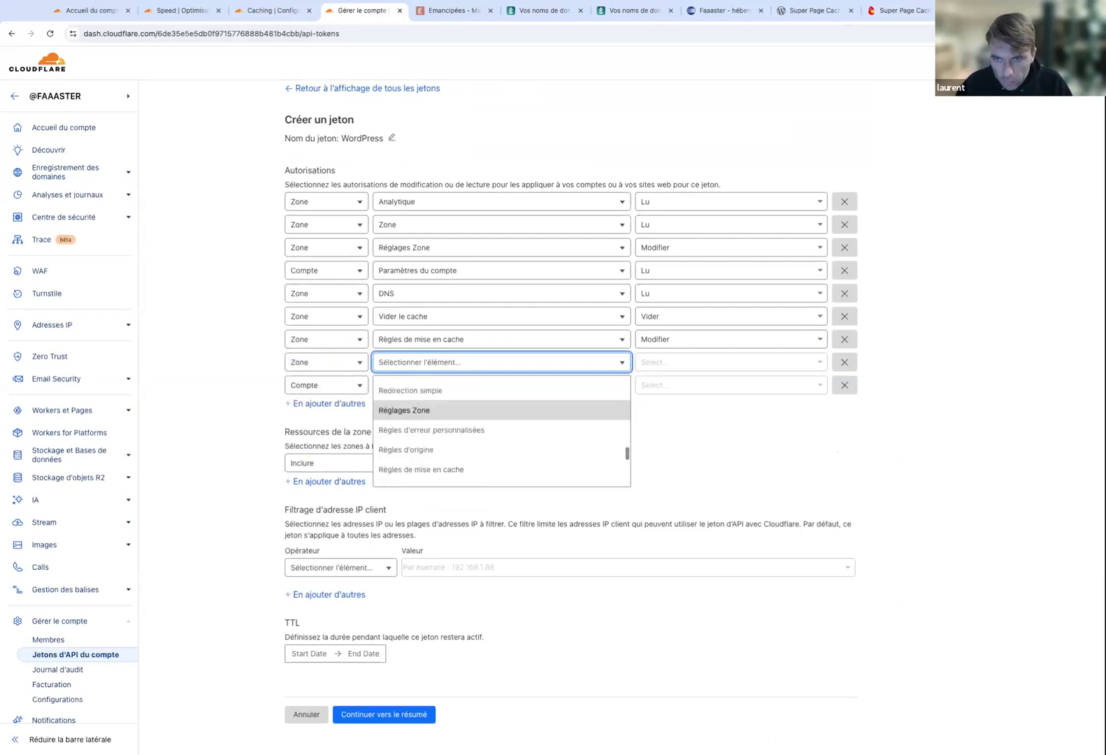
left_click(451, 442)
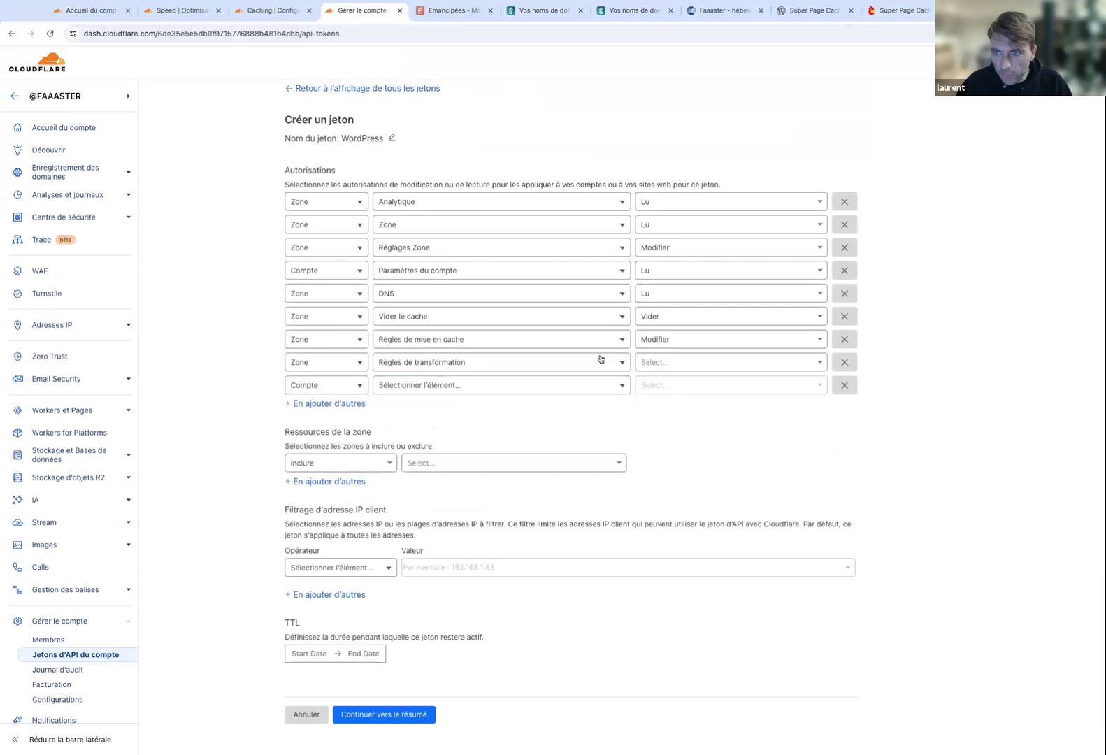
left_click(769, 365)
left_click(692, 409)
left_click(844, 384)
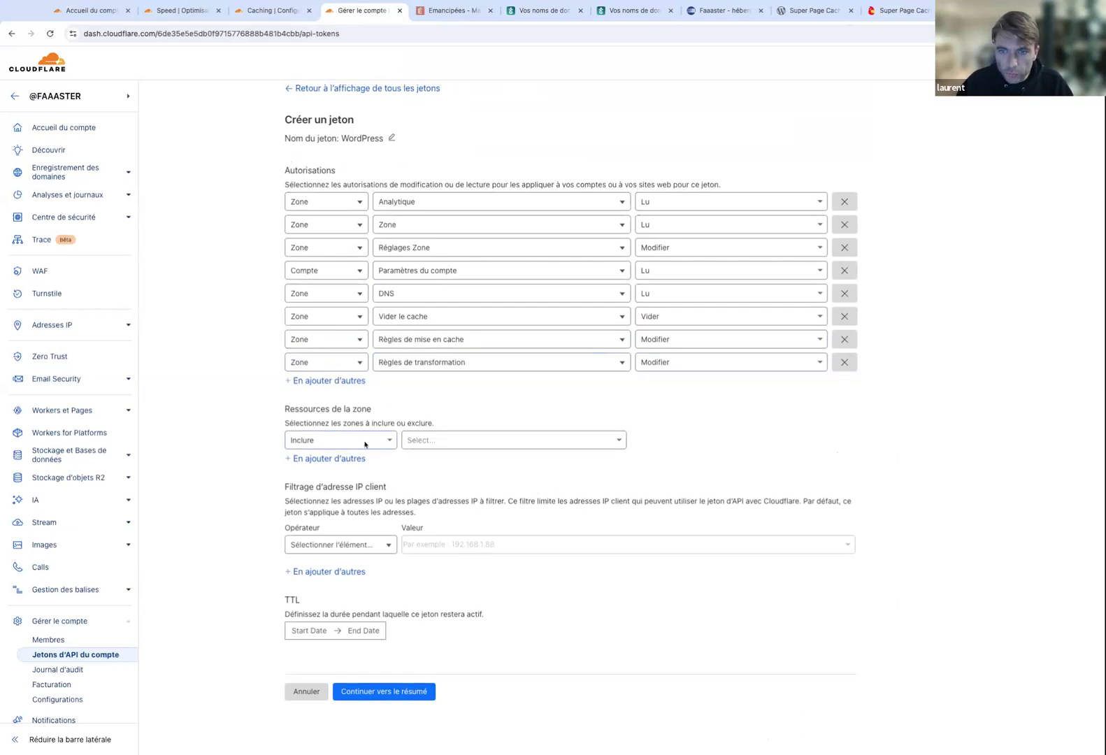
Restrict the token's zone resources to the specific zone faaaster.net.
left_click(440, 439)
left_click(439, 485)
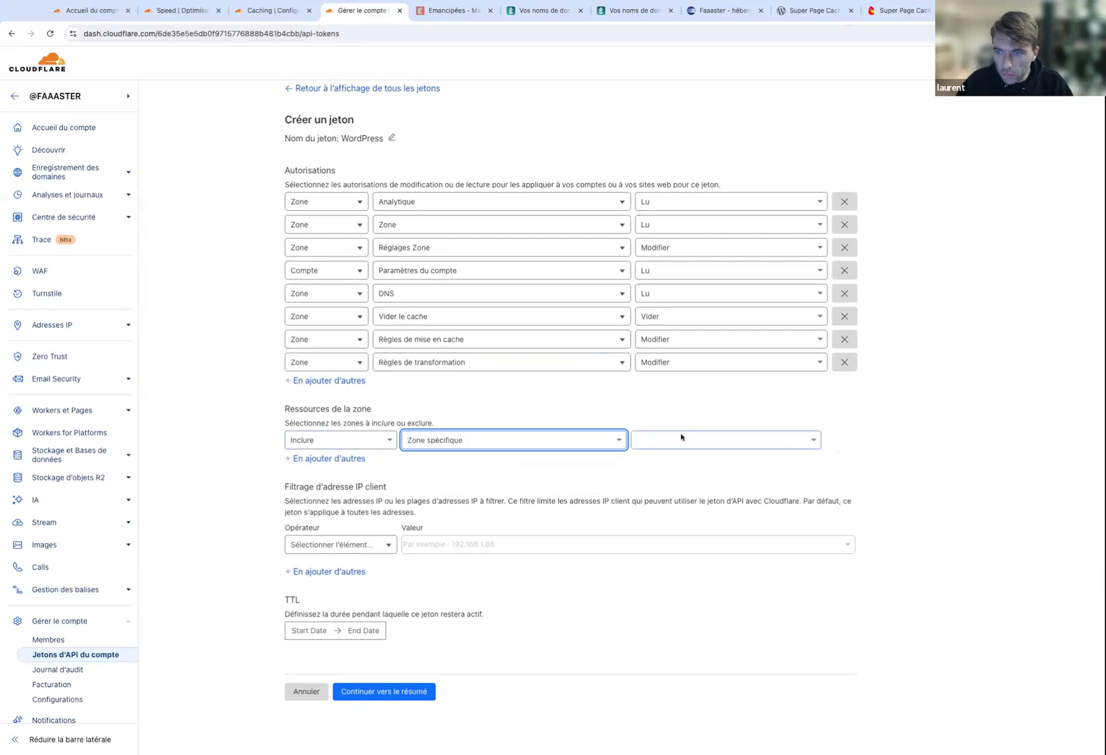
left_click(681, 437)
type("faaa")
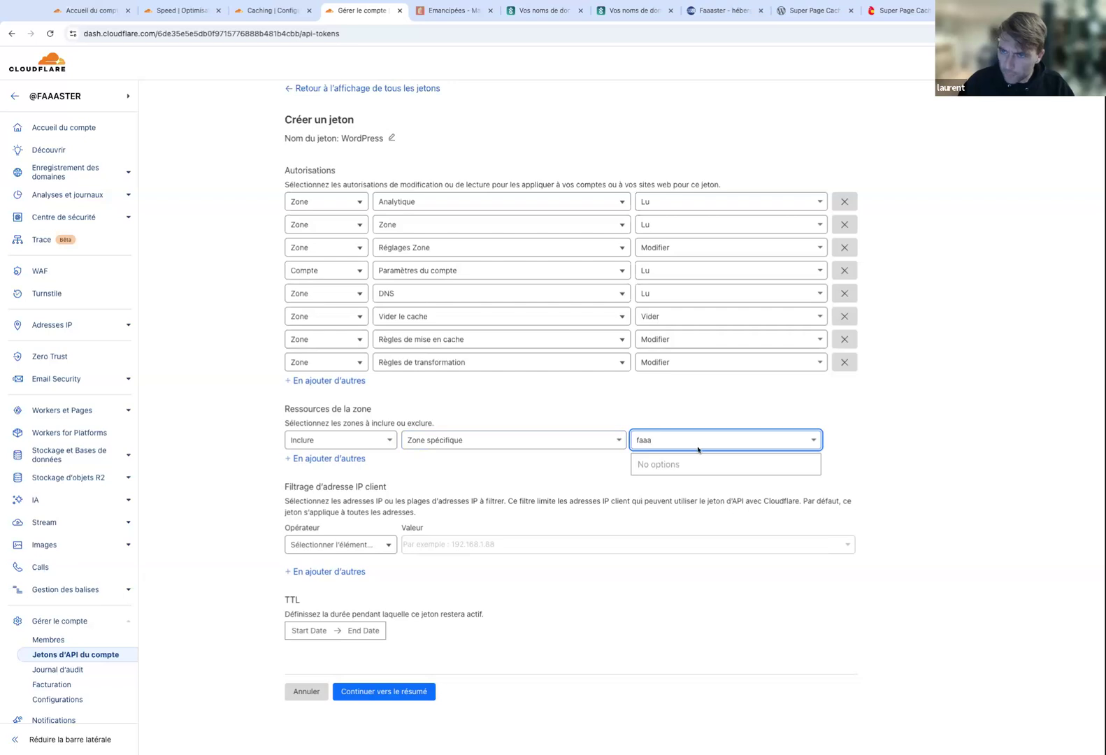
type("s")
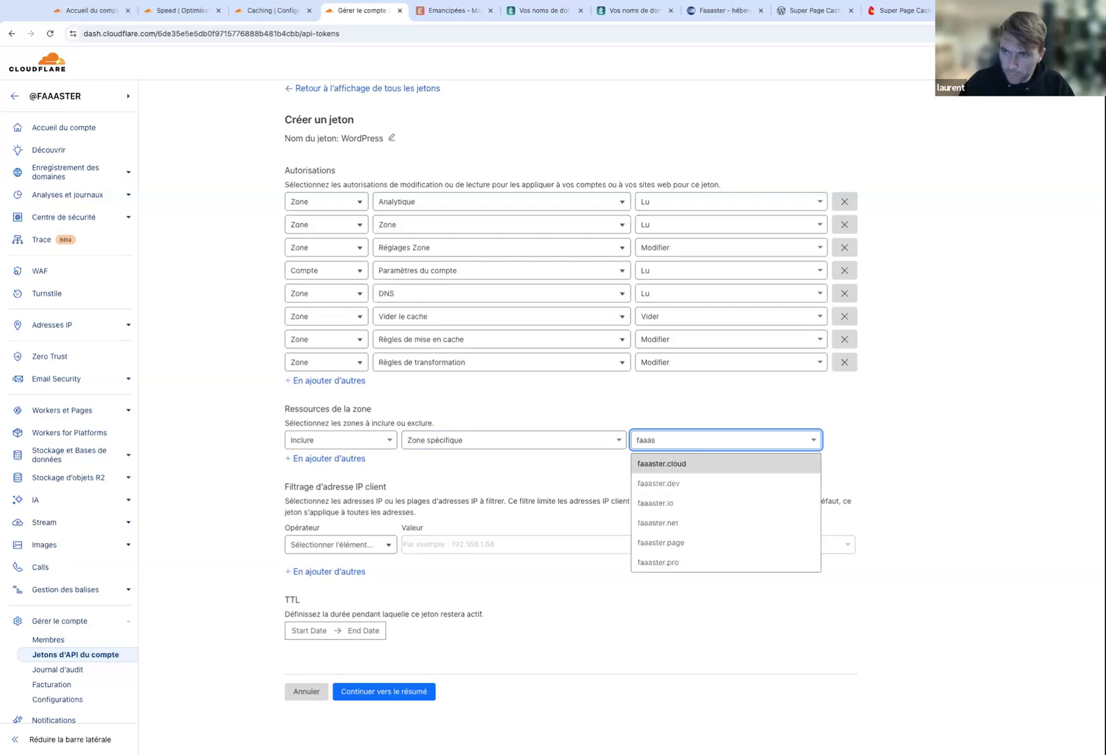
left_click(698, 525)
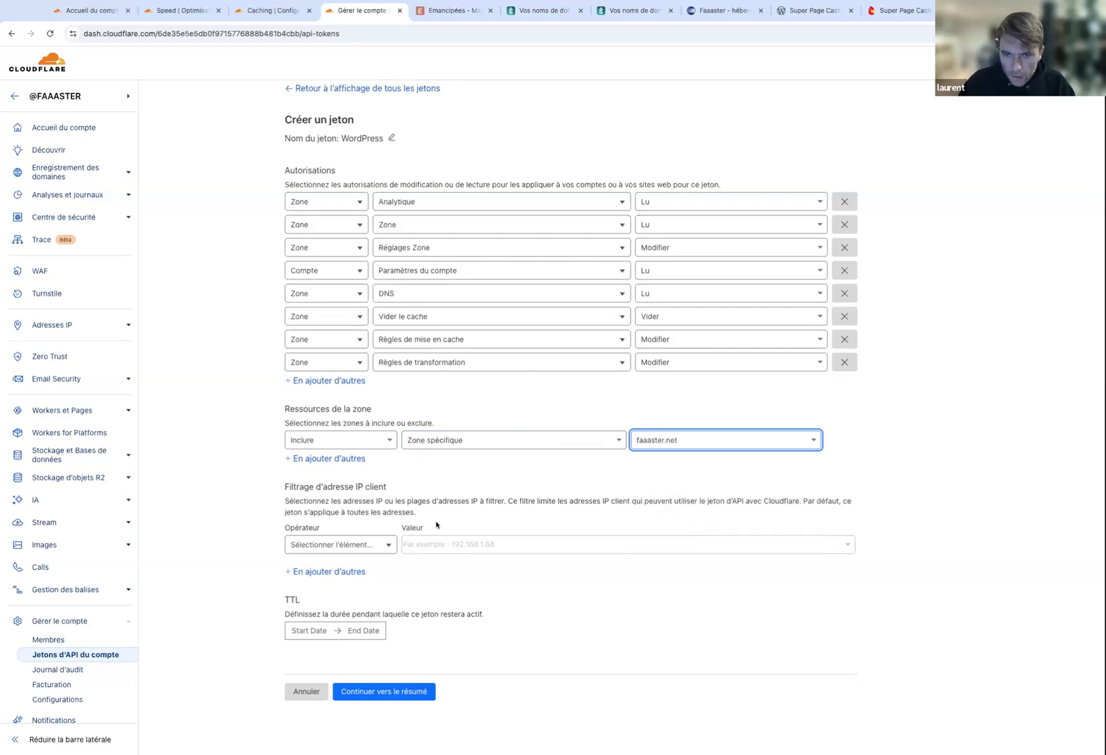
Review the token summary, create the token and copy it.
left_click(385, 694)
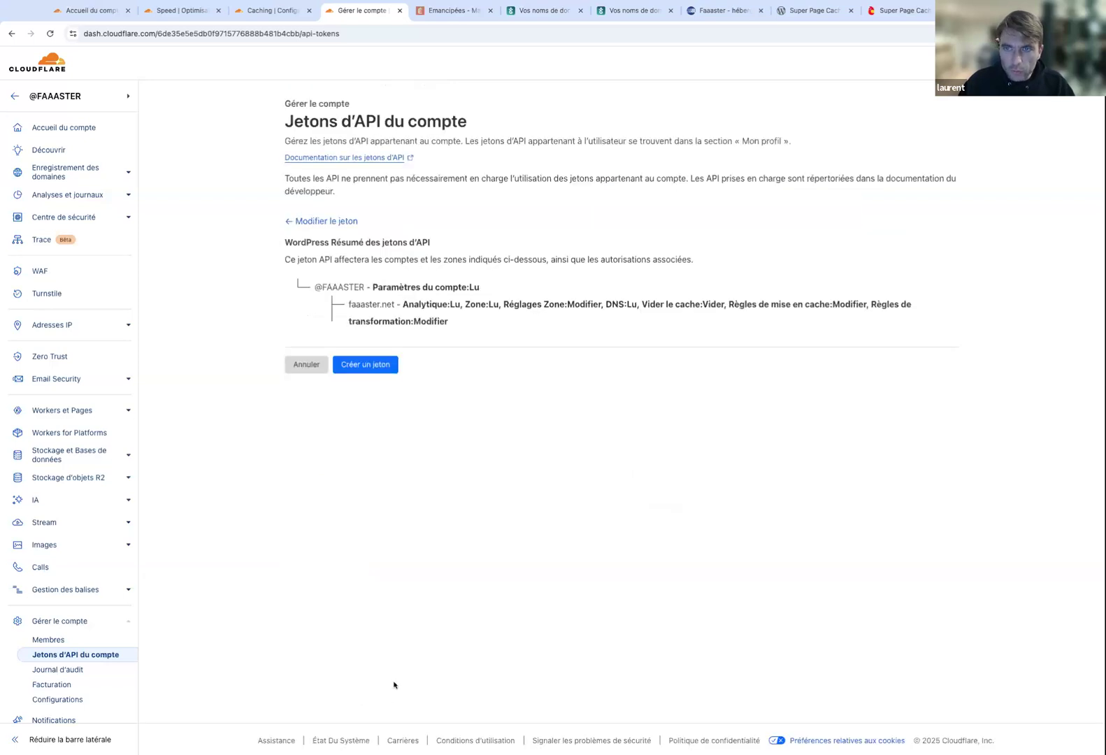
left_click(367, 364)
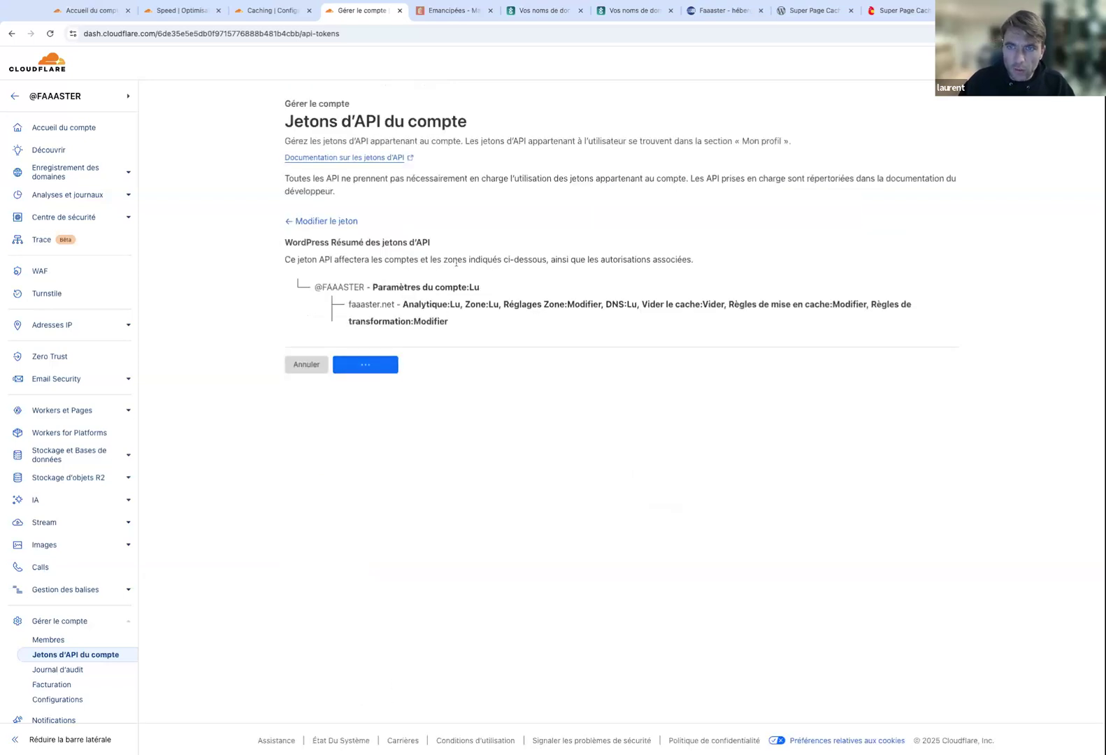
left_click(393, 275)
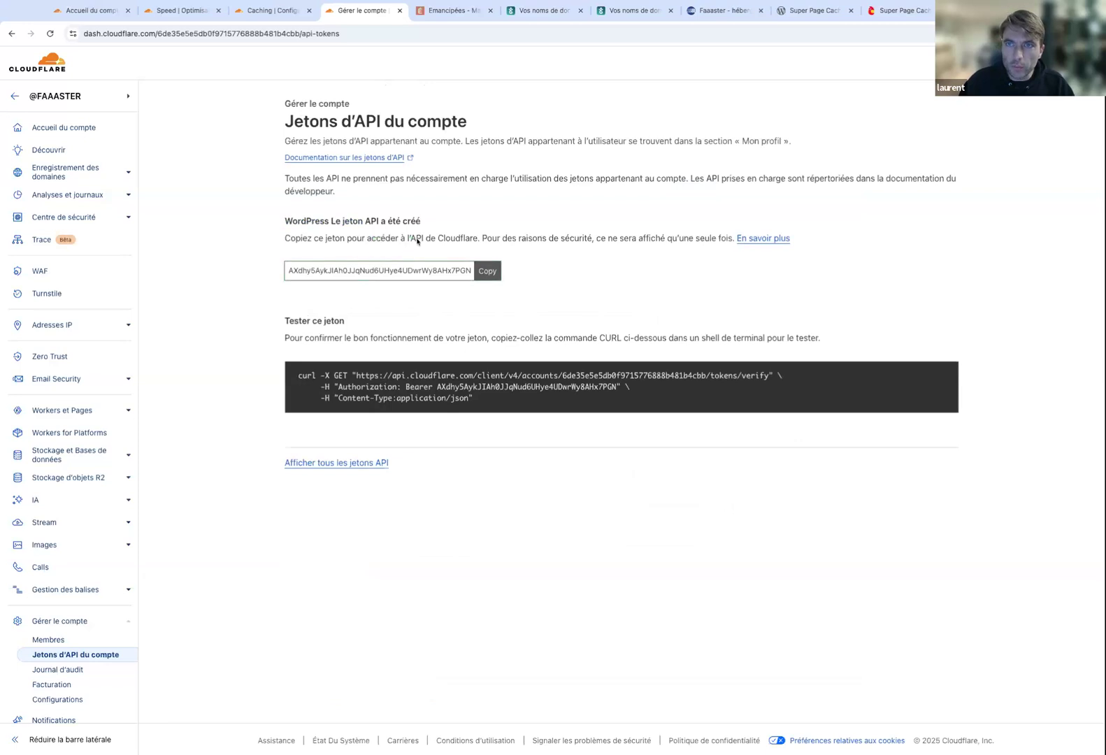
left_click(799, 14)
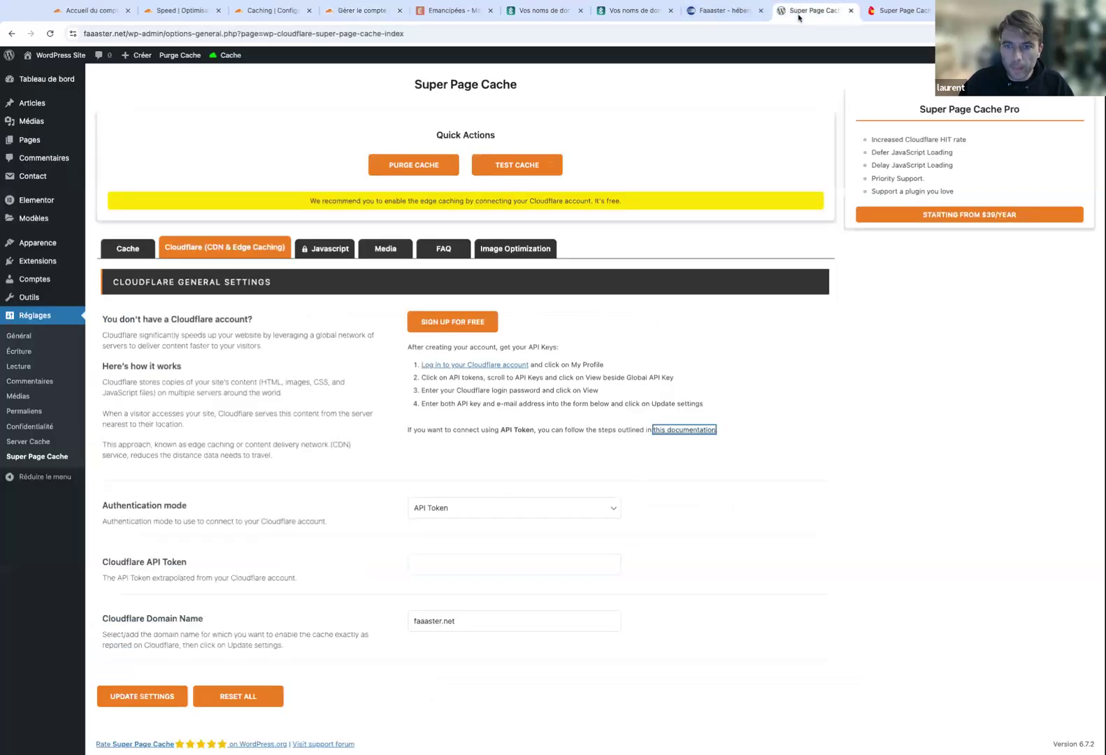
Paste the new API token into the Cloudflare API Token field and update the settings.
left_click(479, 571)
key("ctrl+v")
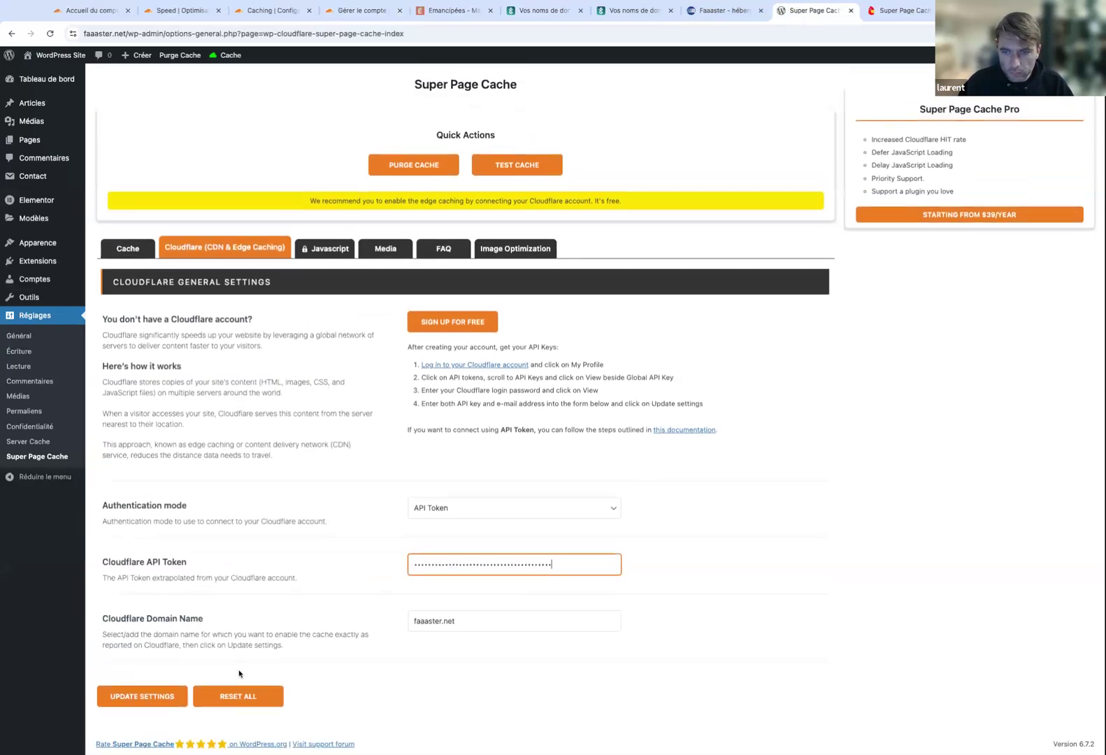
left_click(142, 696)
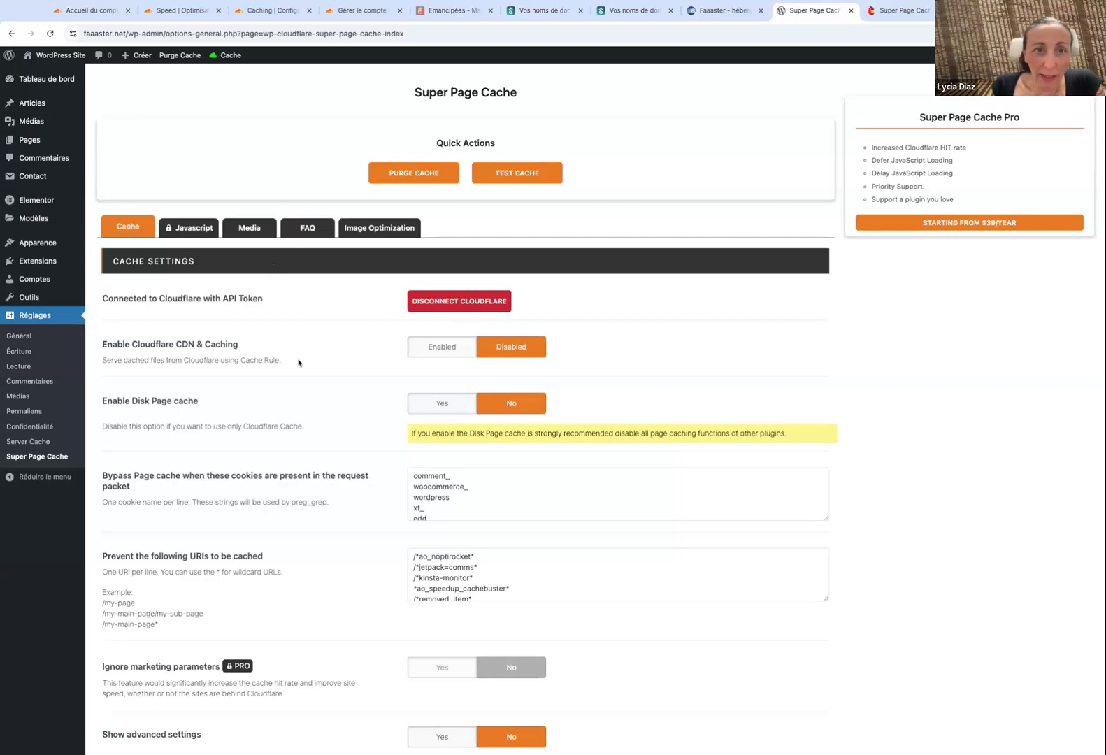
Scroll down to review the Cloudflare caching setting and the faaaster.cloud HTTP traffic analytics.
scroll(300, 358, "down", 3)
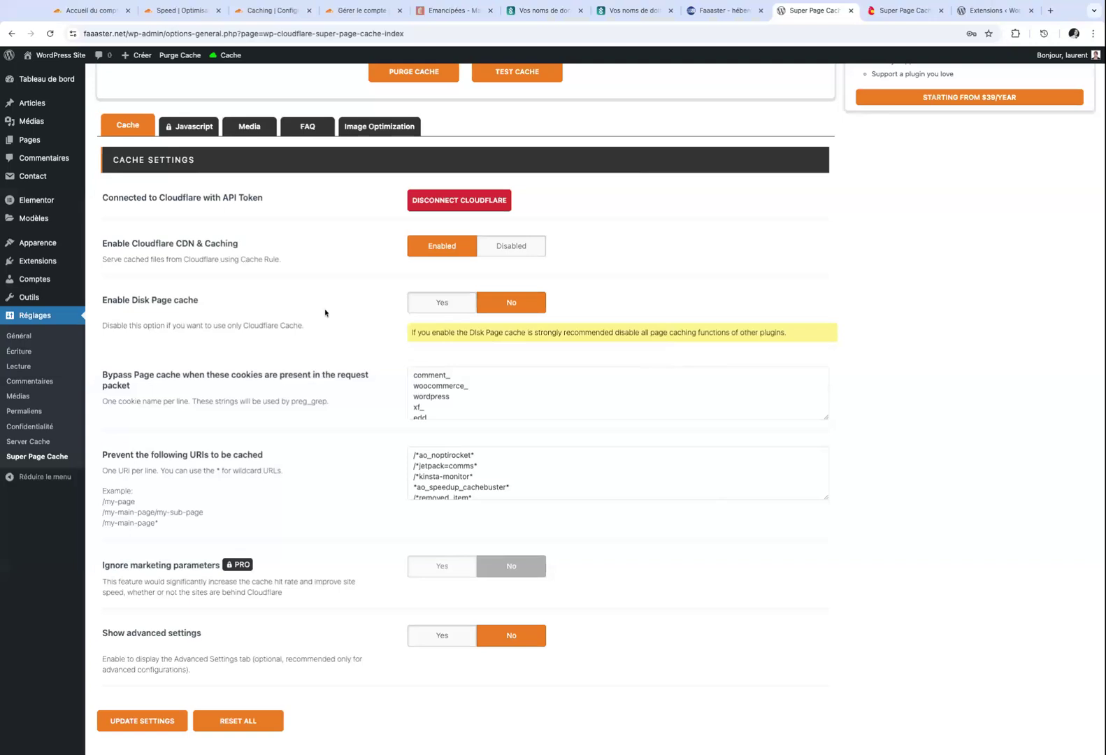
scroll(325, 313, "down", 1)
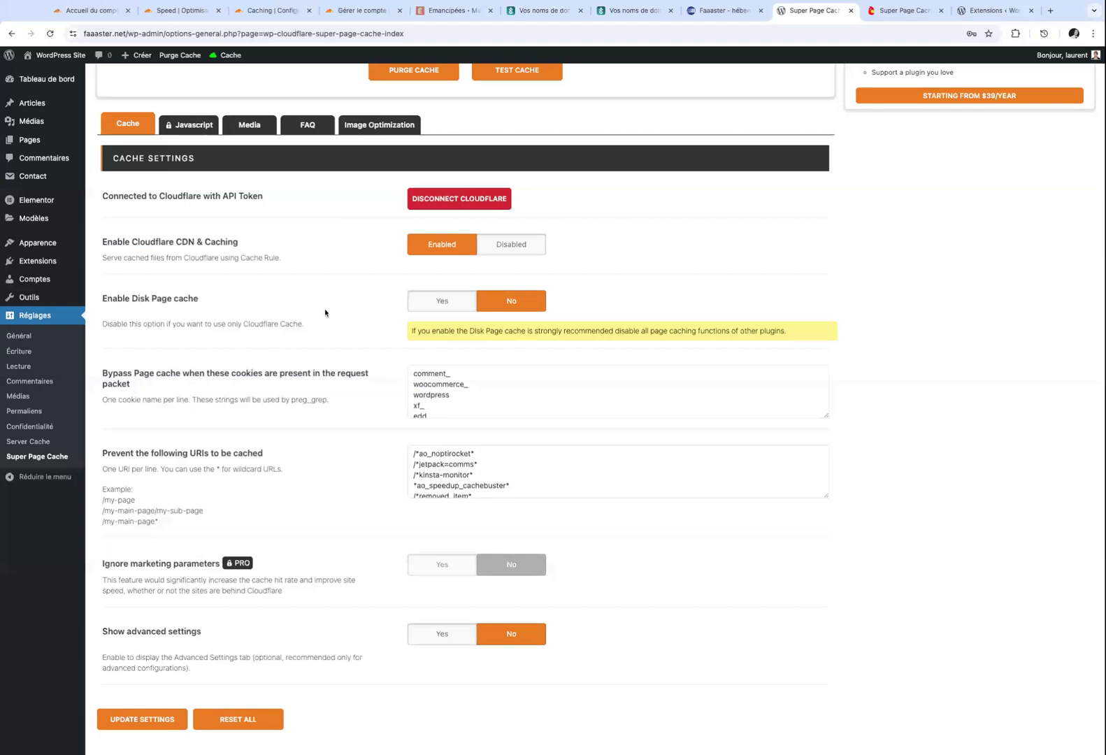
scroll(325, 313, "down", 1)
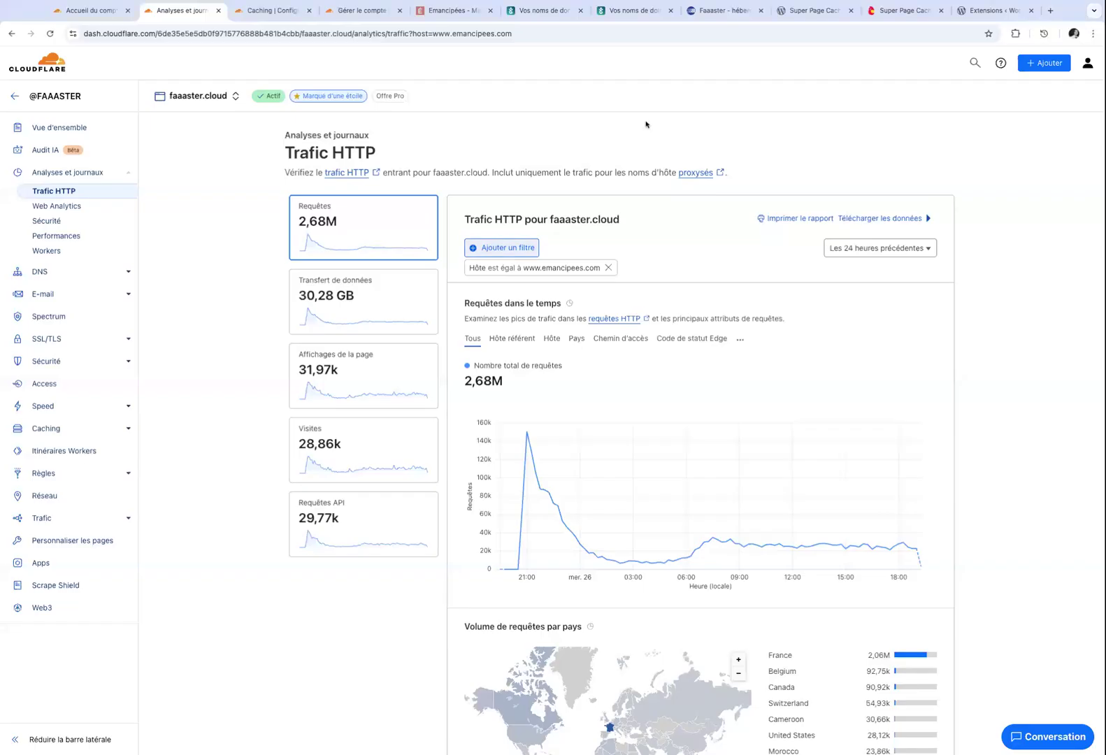
Switch the Trafic HTTP breakdown from Code de statut Edge to Statut du cache.
scroll(609, 287, "down", 3)
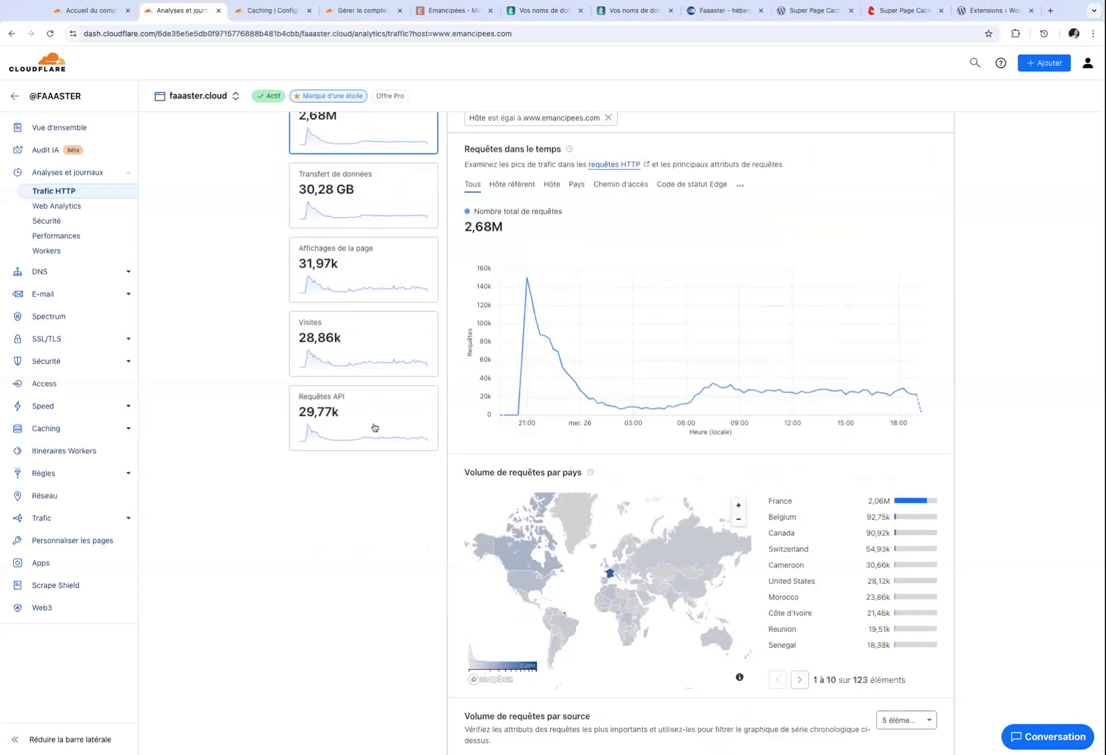
scroll(577, 222, "down", 1)
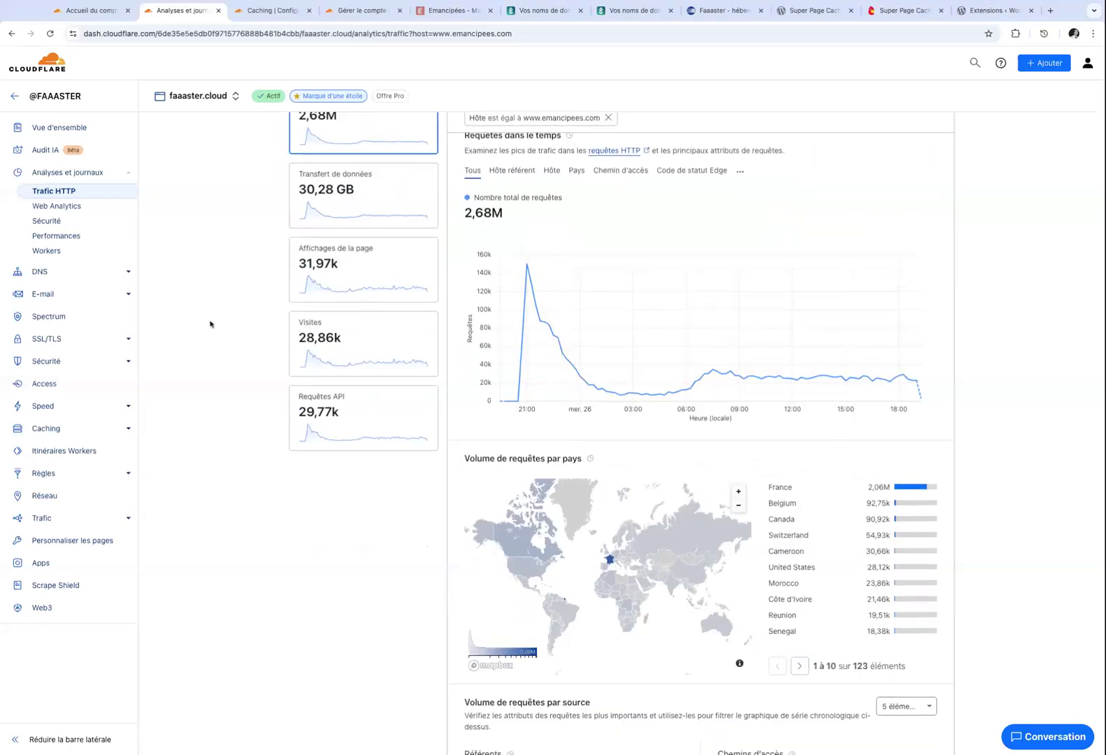
scroll(209, 323, "up", 3)
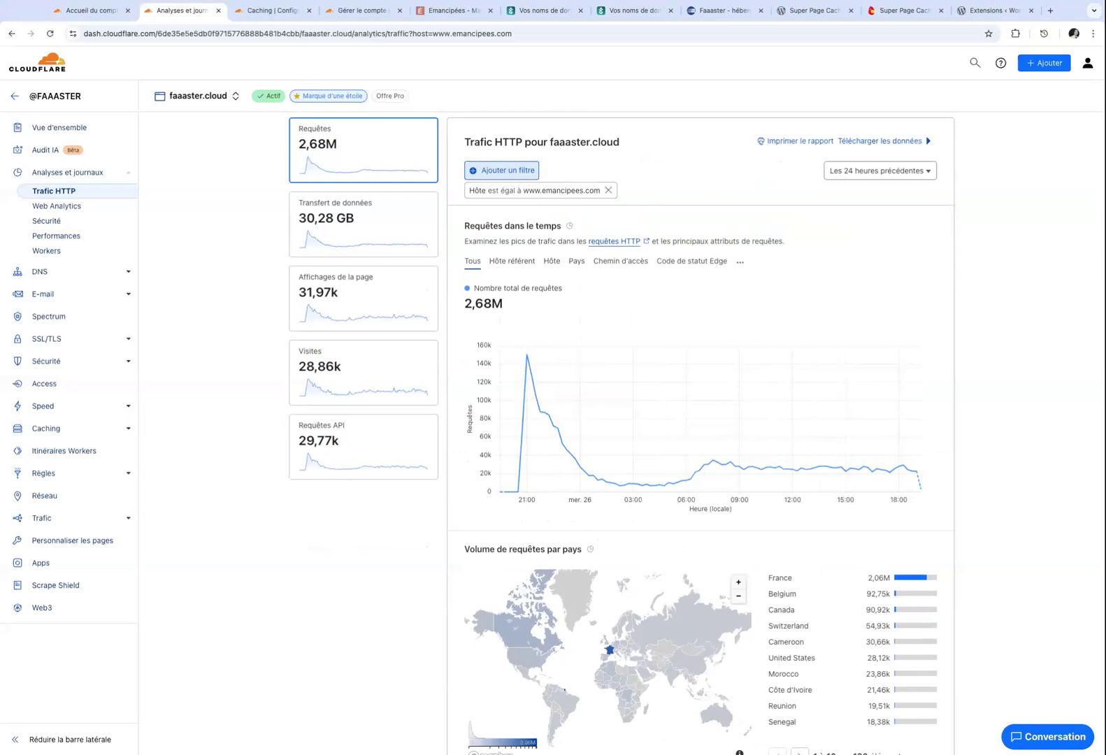
left_click(739, 263)
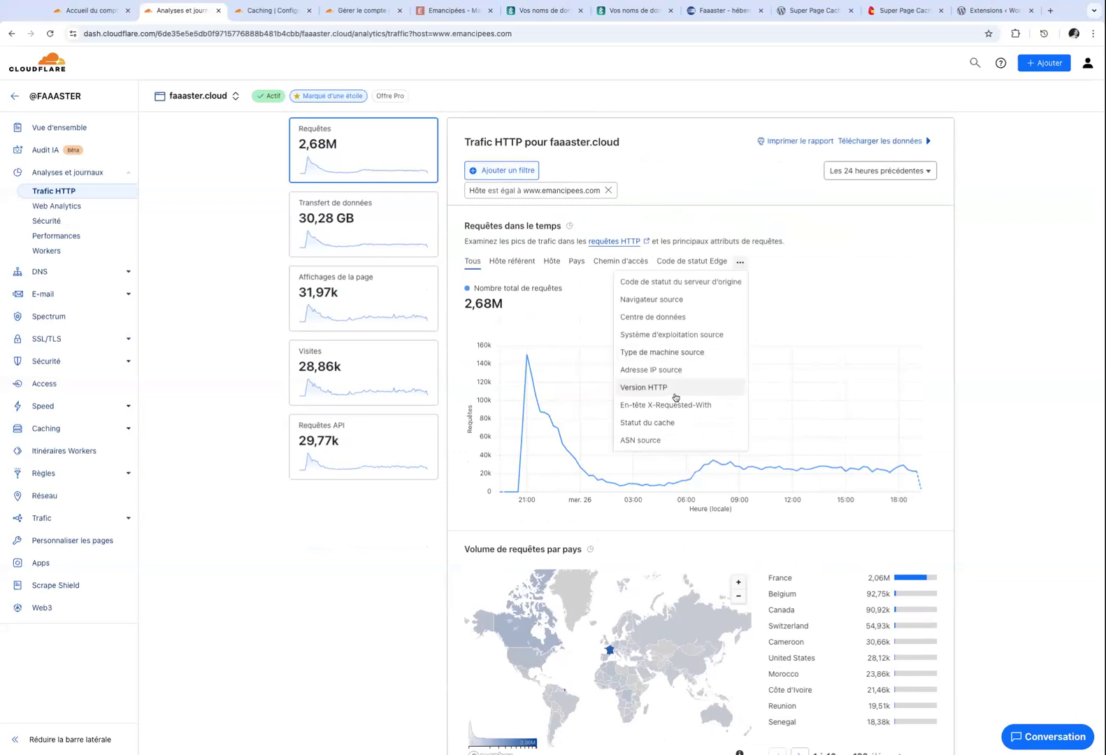
left_click(670, 423)
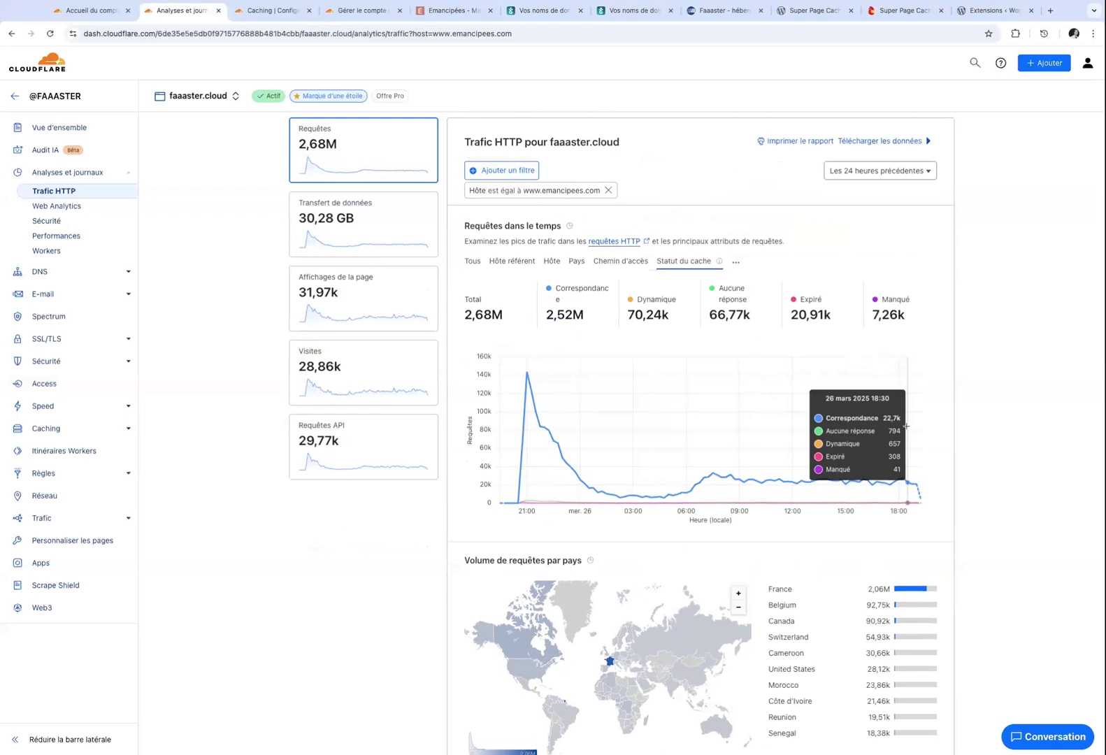
mouse_move(805, 306)
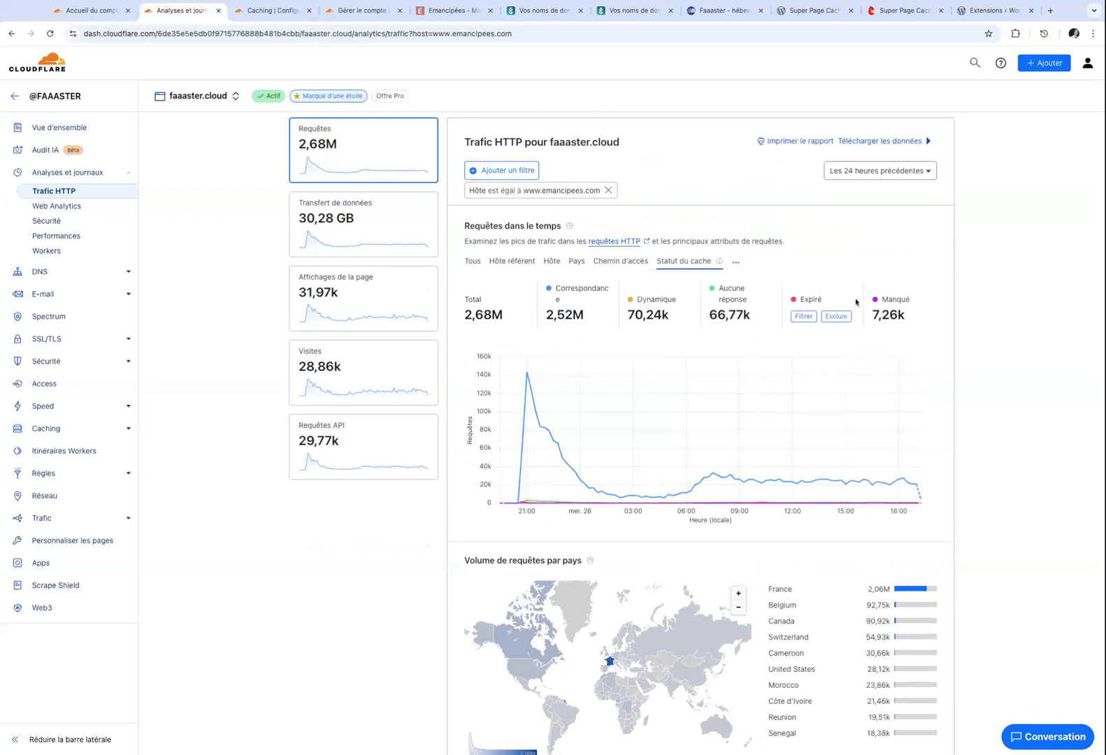
mouse_move(664, 299)
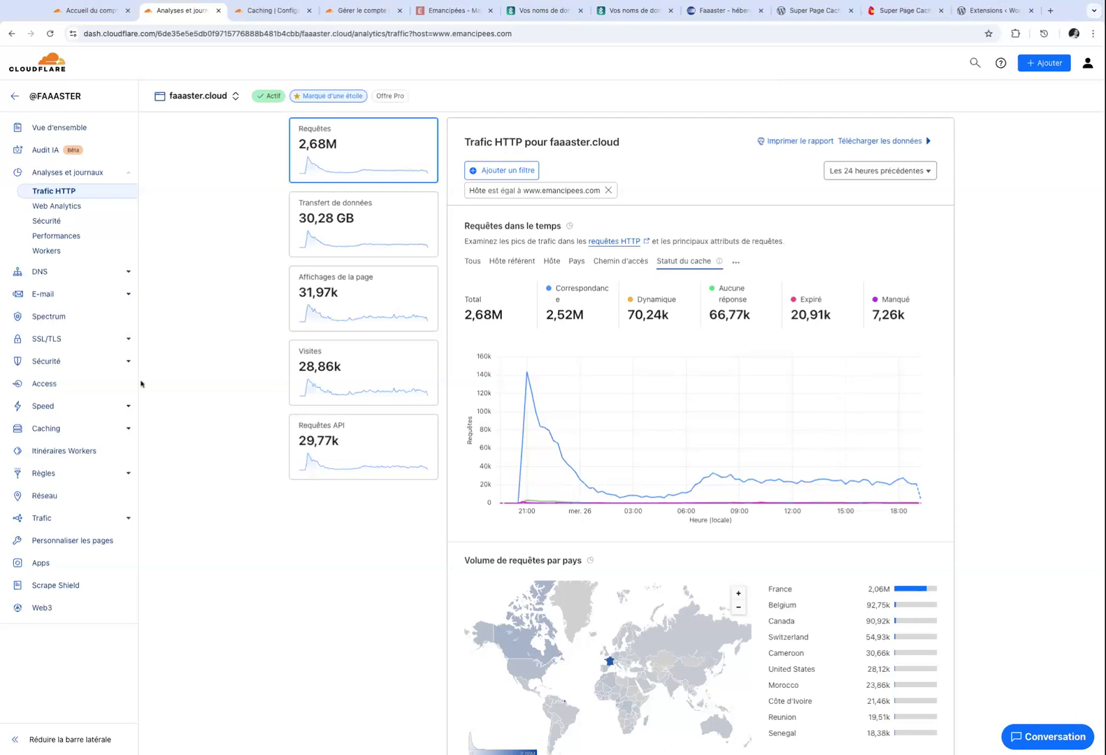
Open the Règles de sécurité page for faaaster.net from the Sécurité sidebar section.
left_click(65, 365)
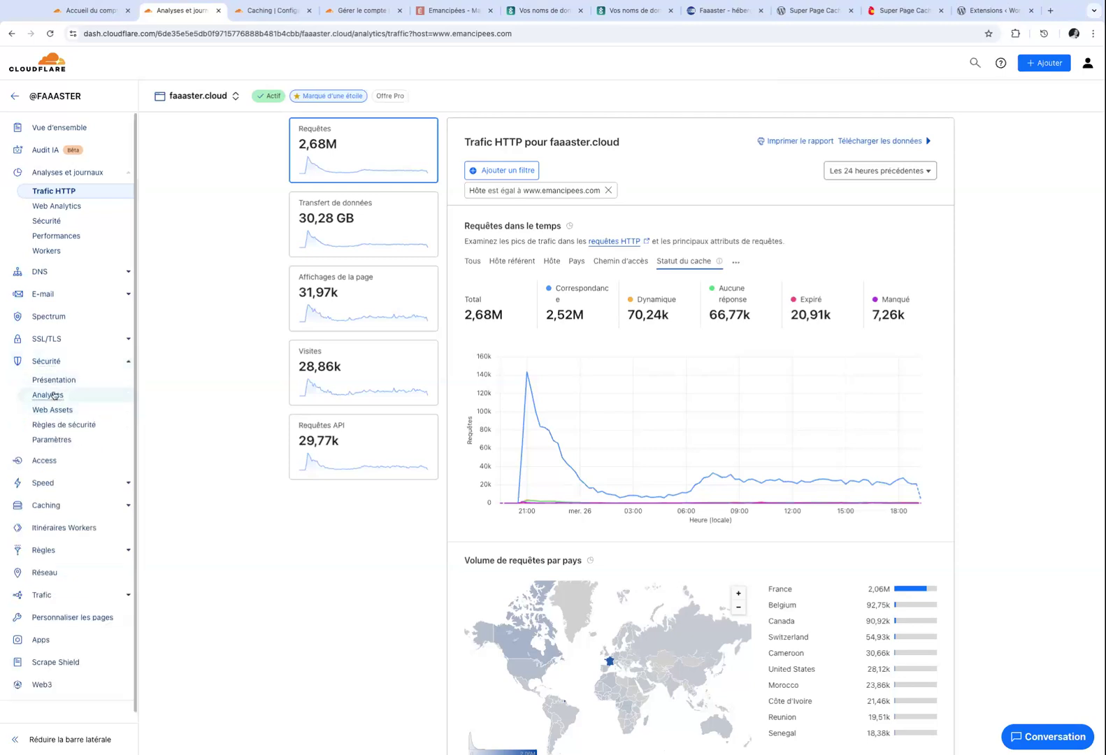
left_click(293, 20)
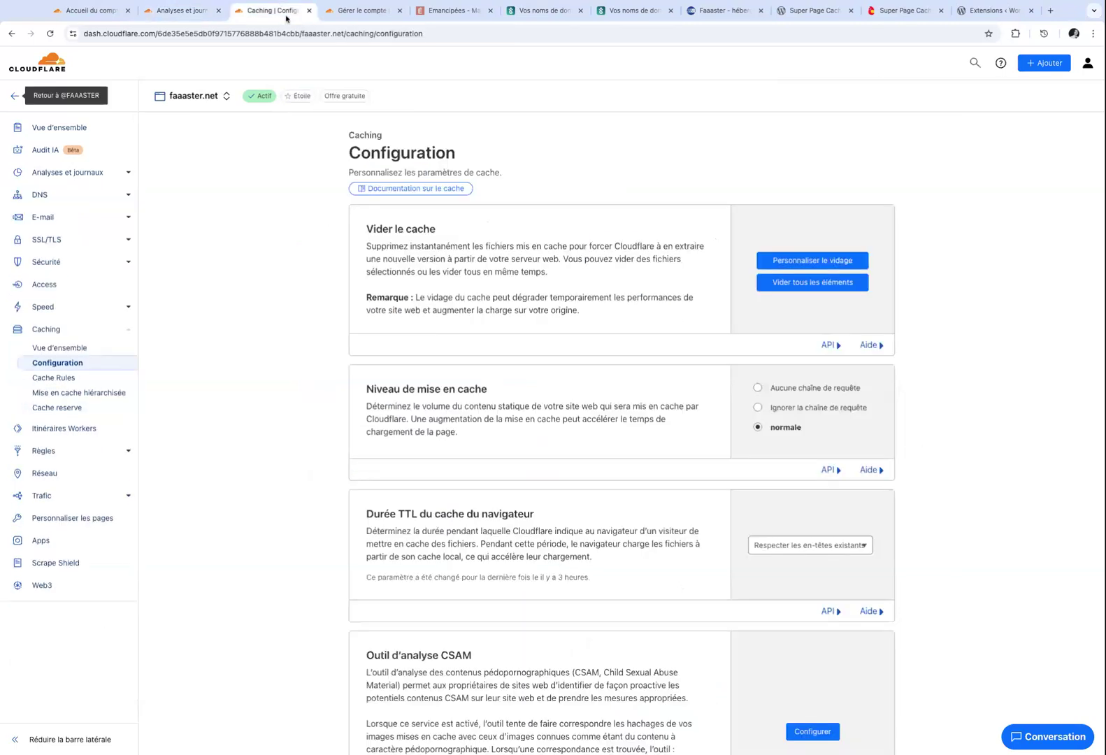
left_click(121, 263)
left_click(64, 326)
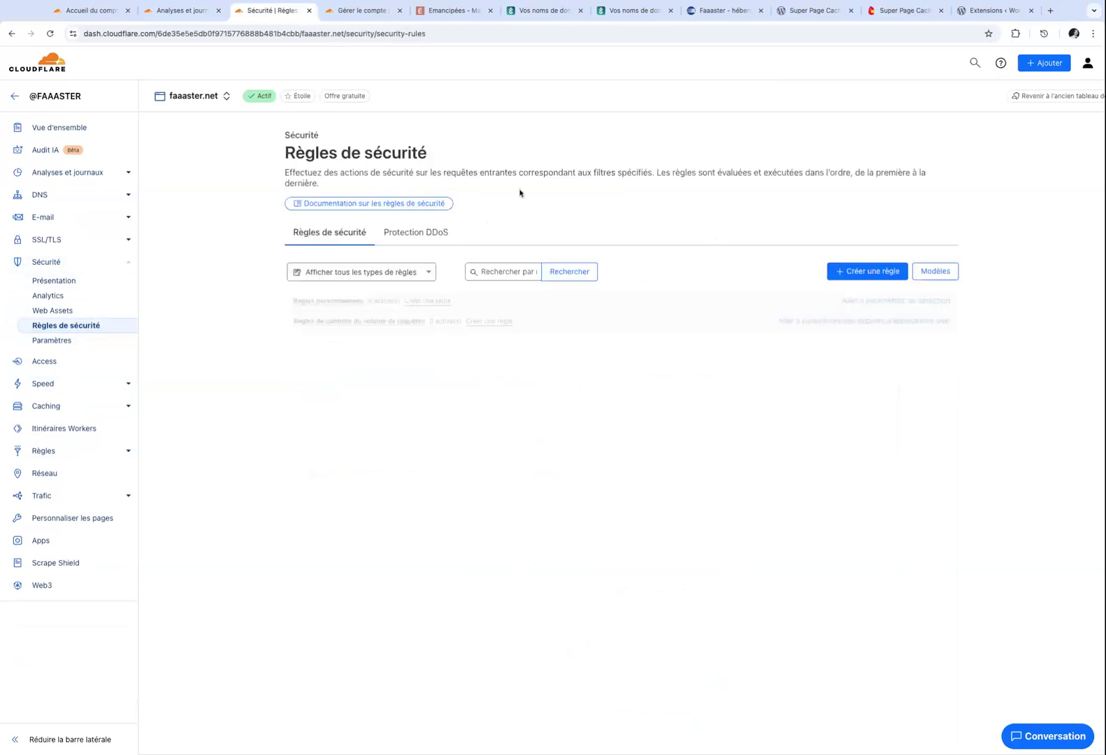
Start a custom rule named 'Protéger wp-login.php', browsing the Champ list without choosing a field.
left_click(872, 276)
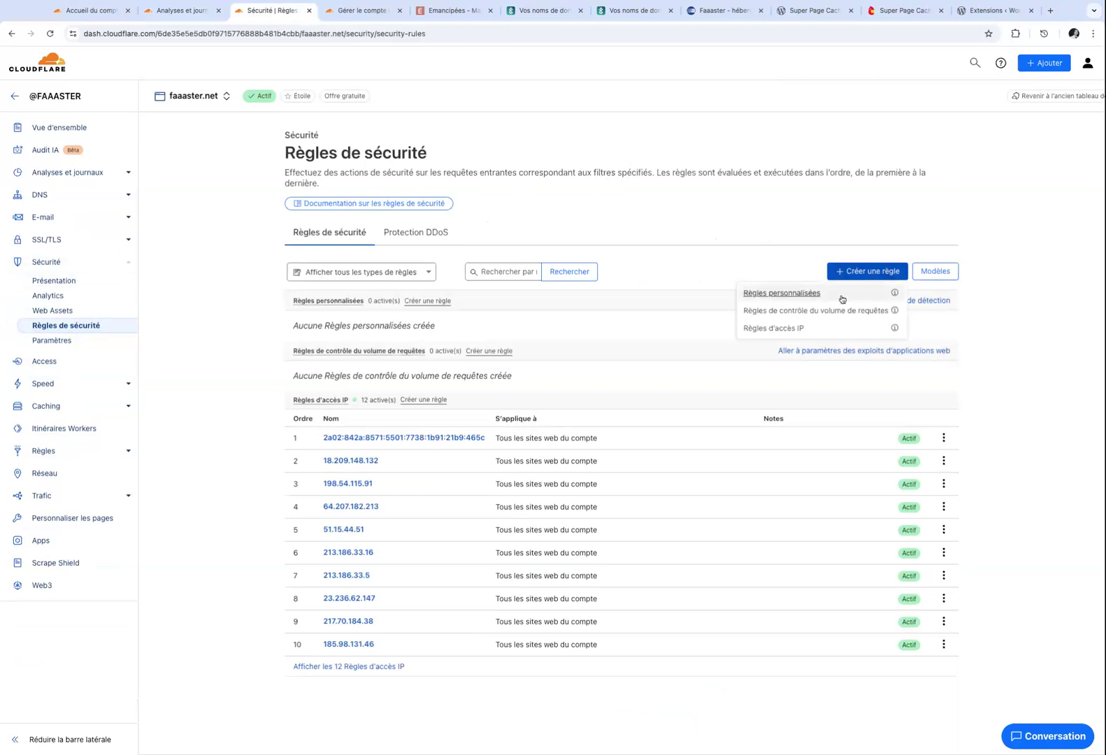
left_click(787, 300)
left_click(381, 246)
type("Protéger wp")
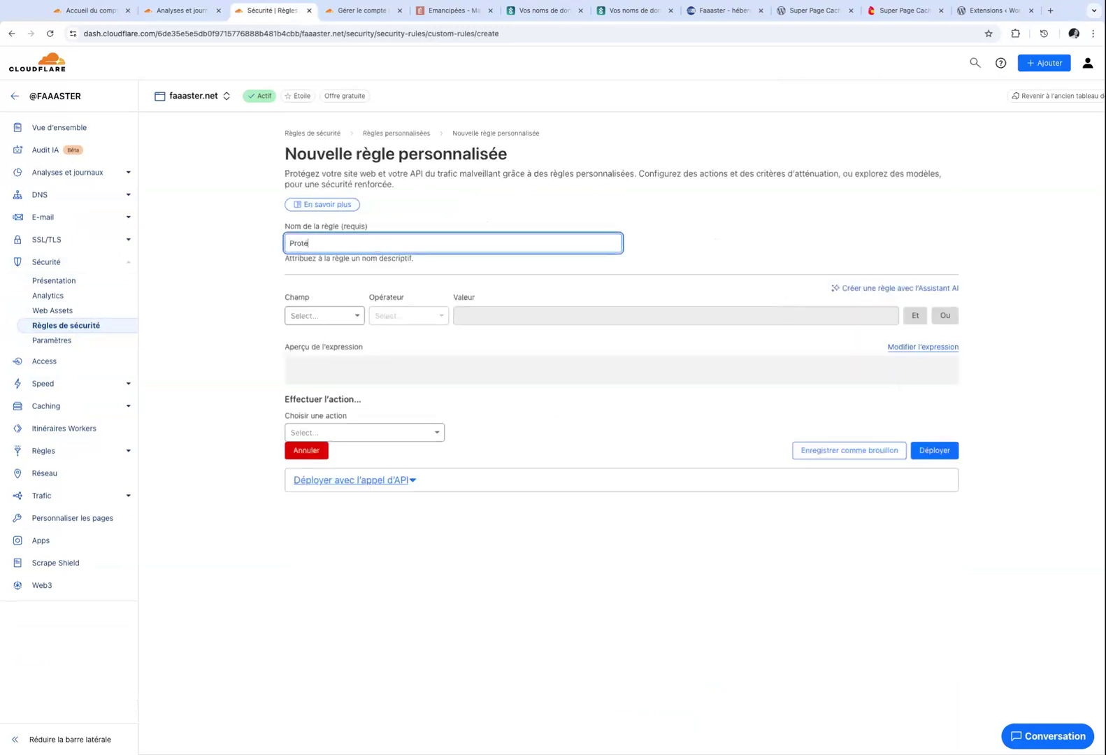
type("-login.php")
left_click(349, 316)
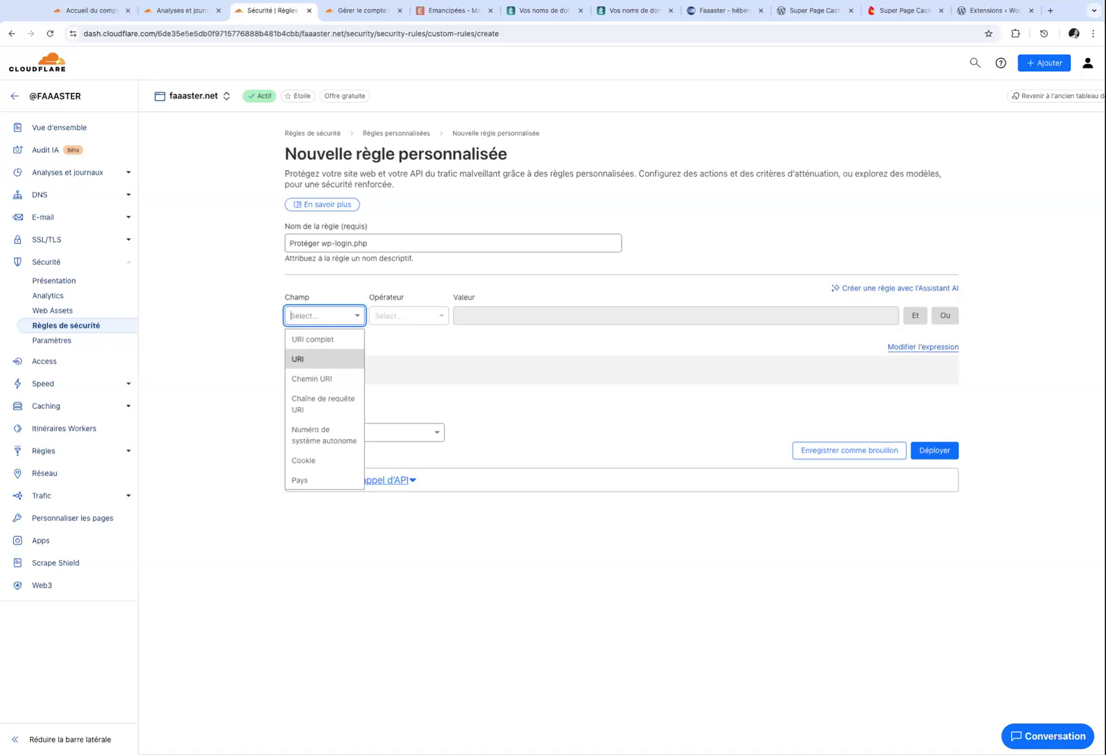
left_click(268, 279)
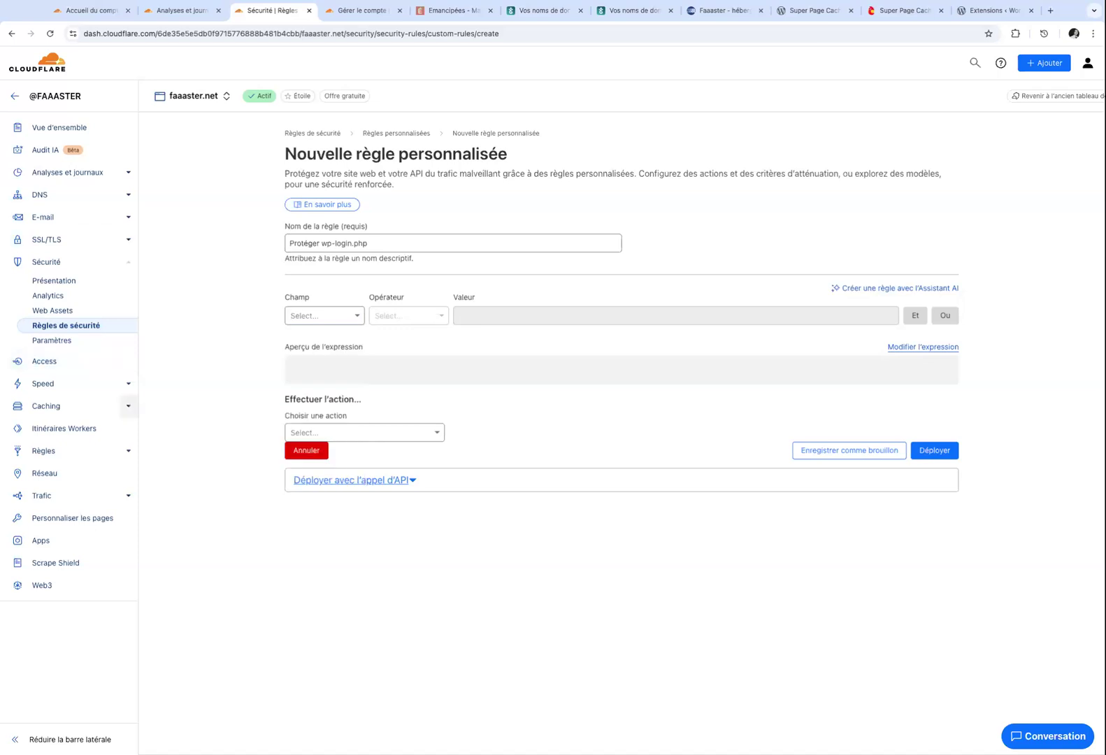
left_click(128, 406)
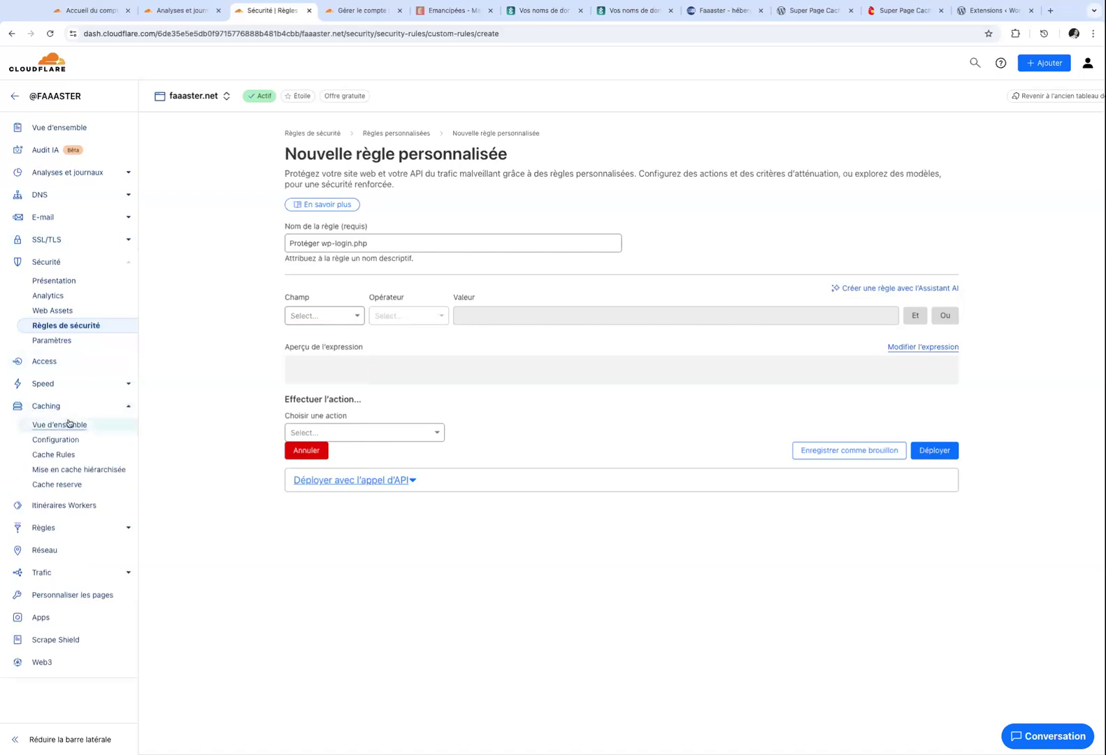
Switch off the Tout mettre en cache [Modèle] cache rule and open the Super Page Cache rule.
left_click(68, 454)
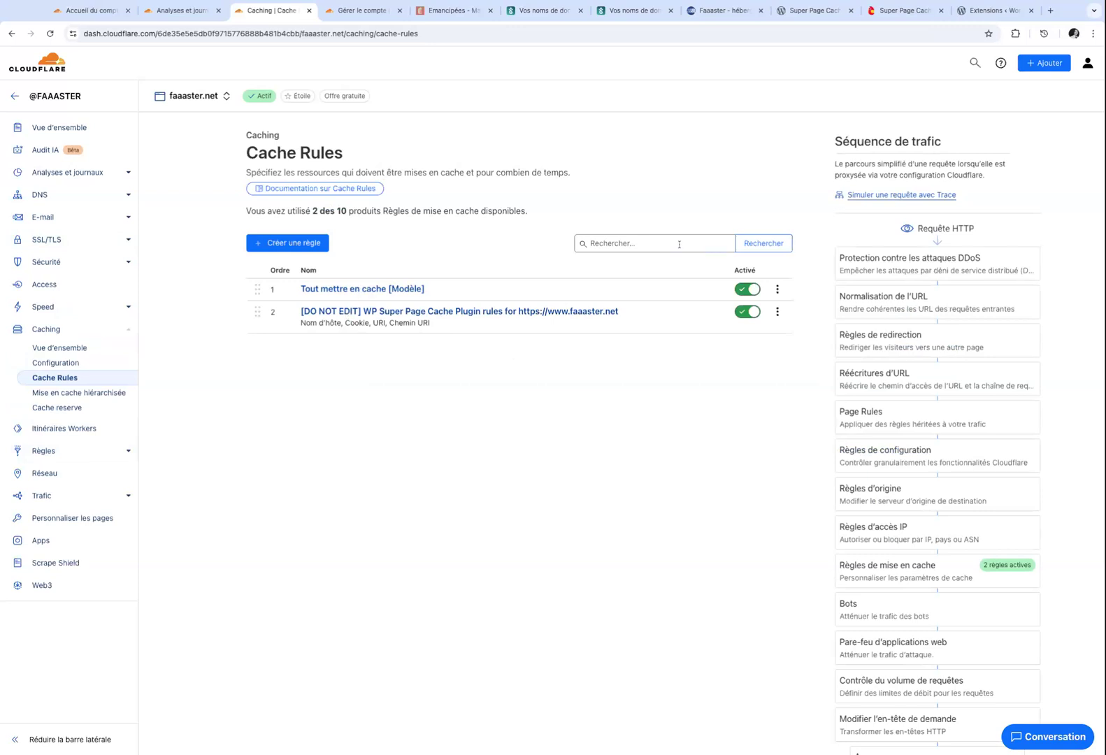
left_click(753, 293)
left_click(375, 311)
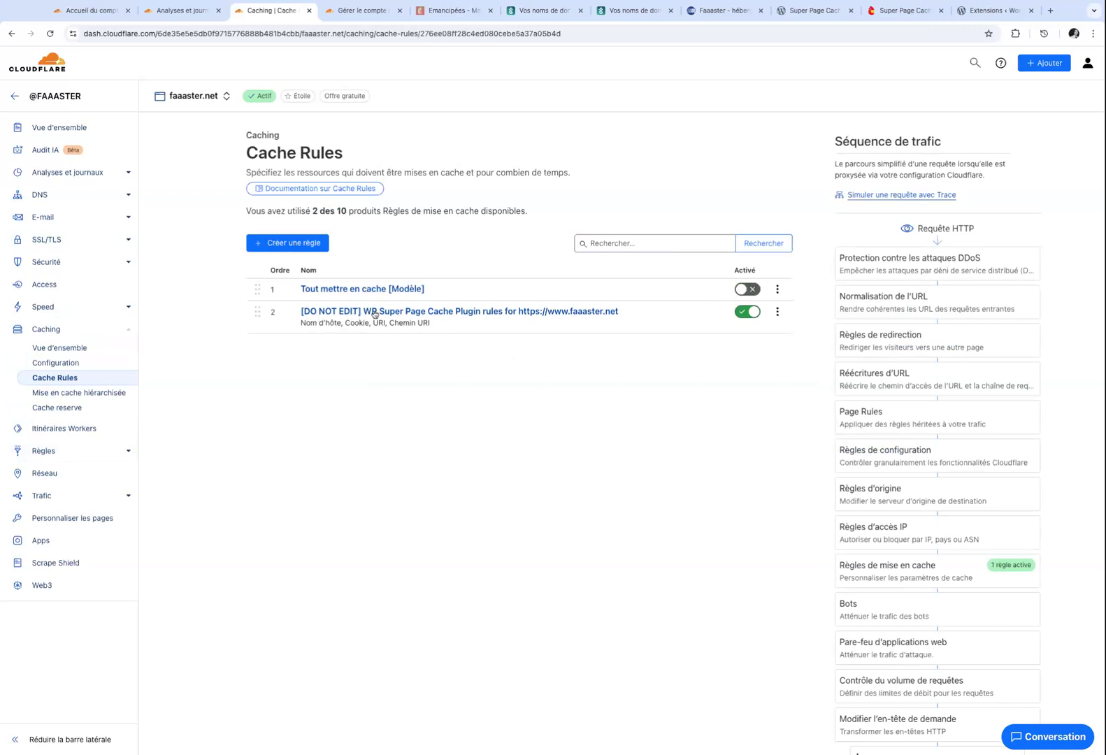
scroll(441, 284, "down", 1)
scroll(441, 284, "down", 3)
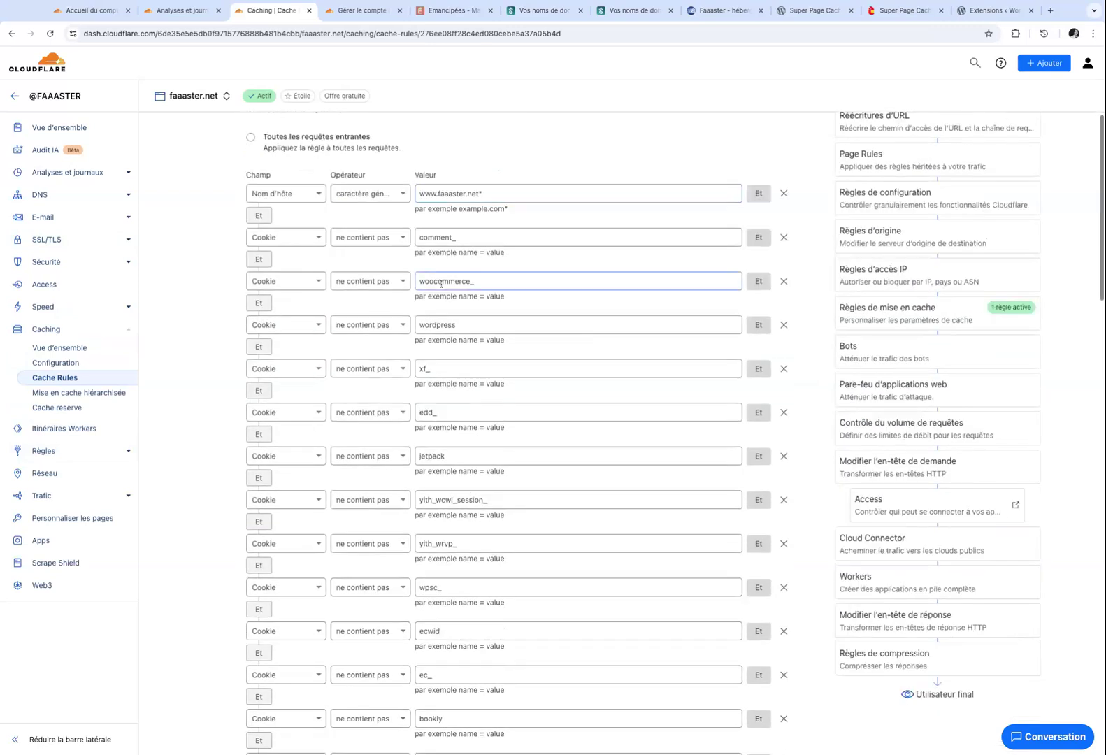
triple_click(422, 193)
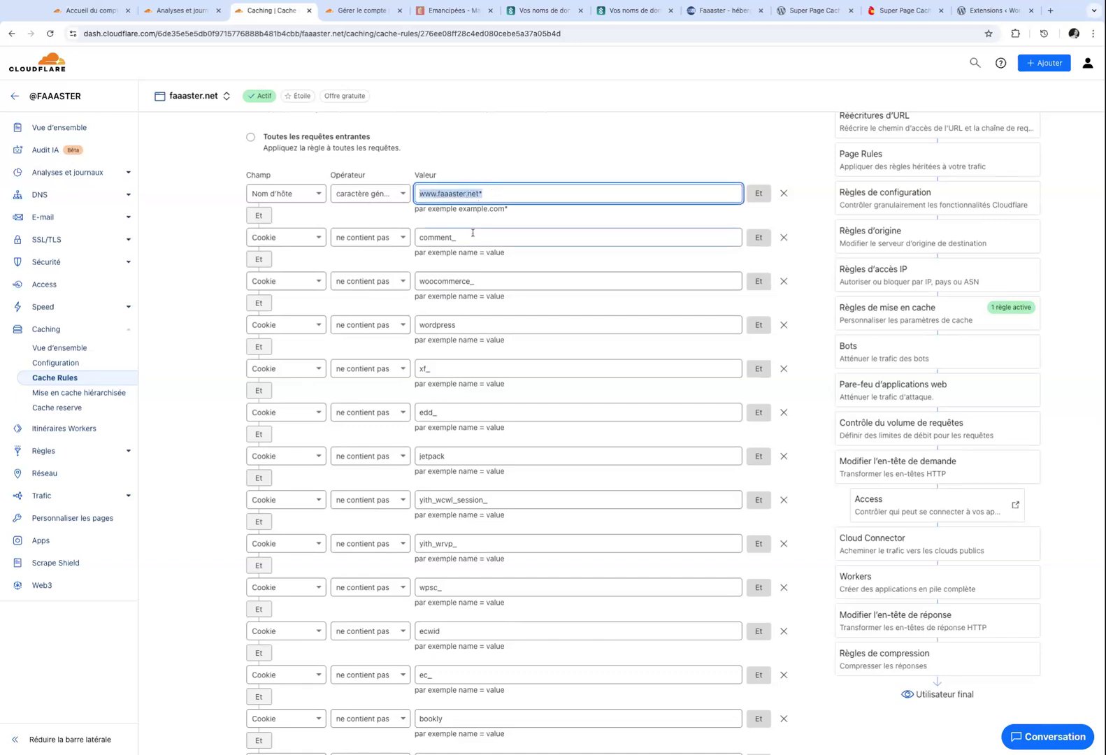
scroll(472, 233, "down", 2)
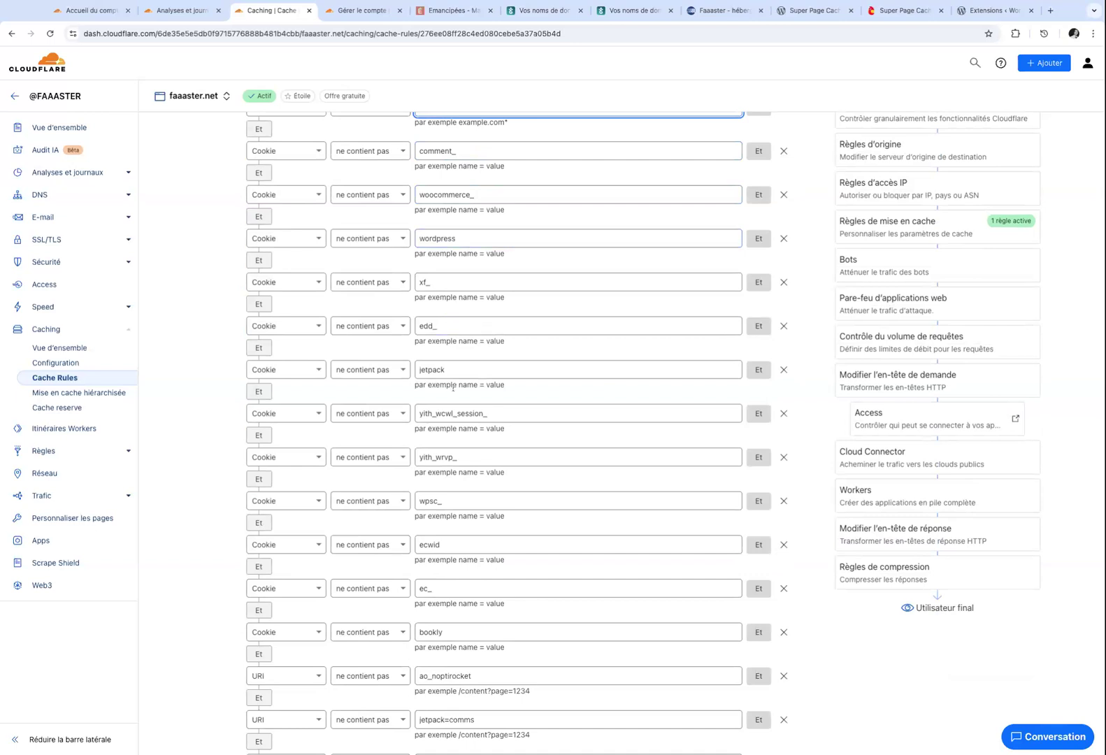
scroll(453, 387, "down", 10)
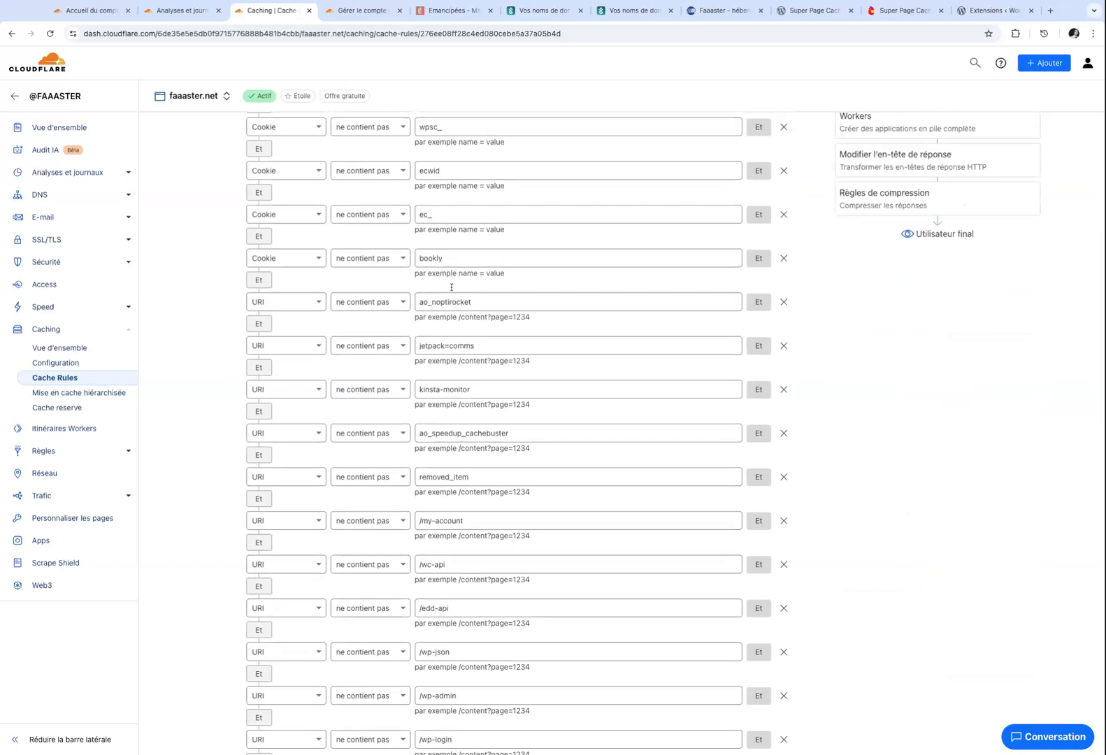
scroll(450, 287, "down", 5)
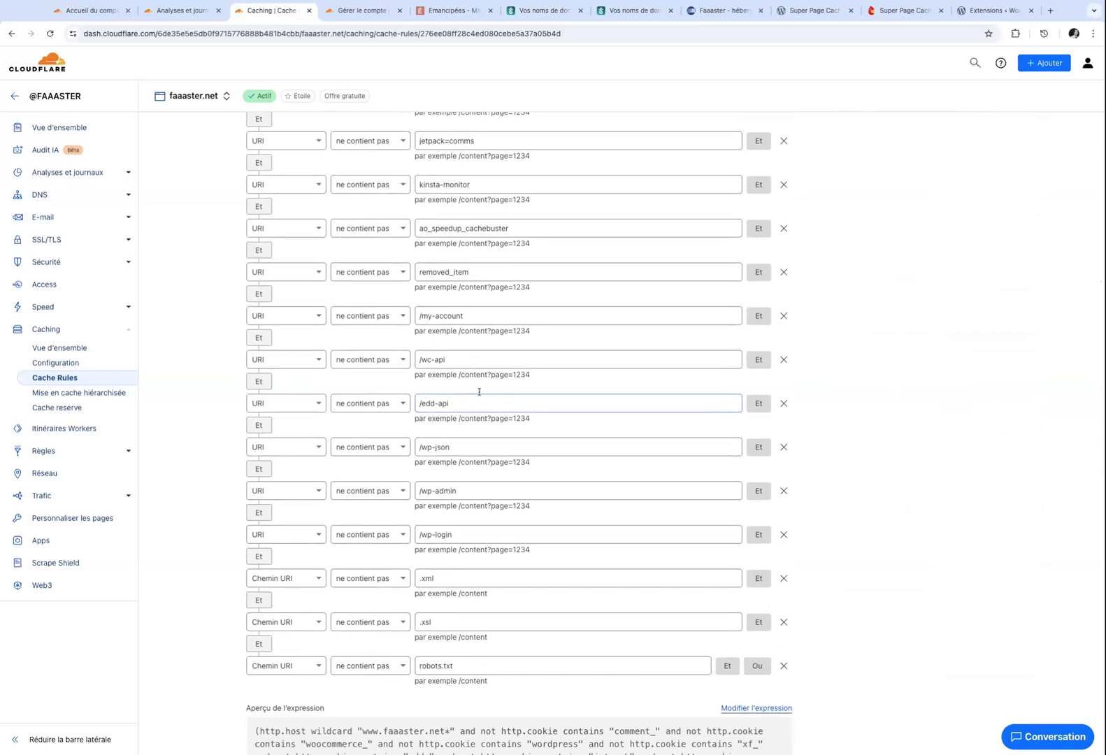
triple_click(428, 320)
left_click(420, 490)
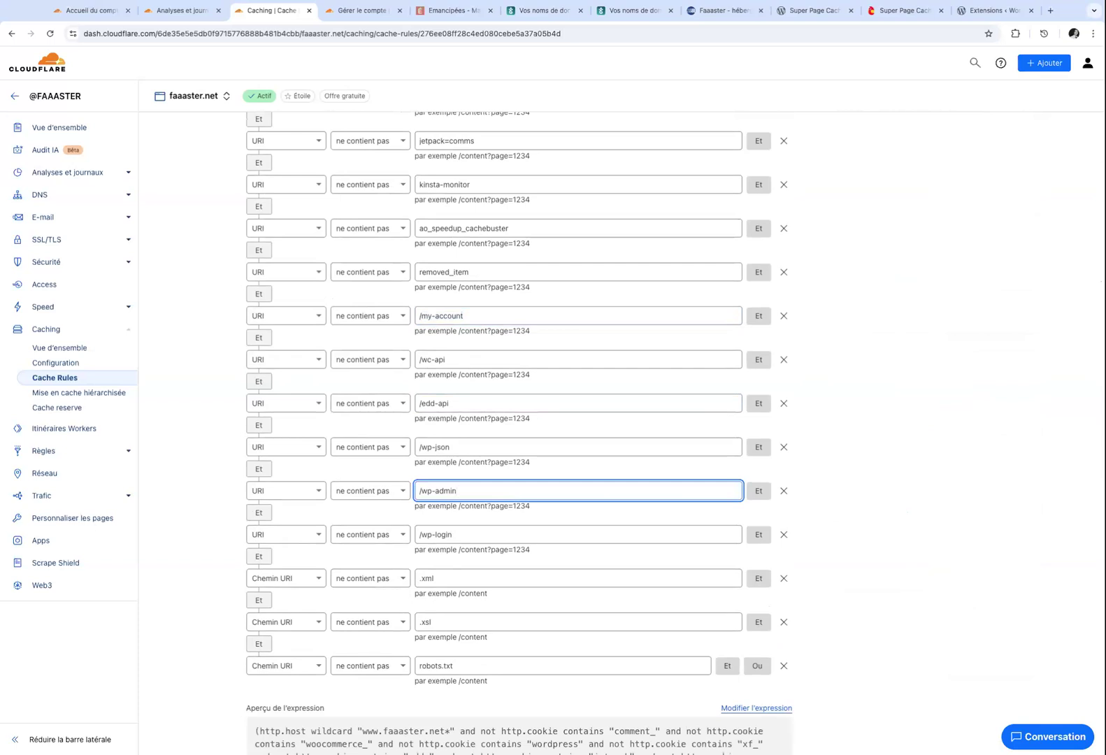
scroll(521, 497, "down", 5)
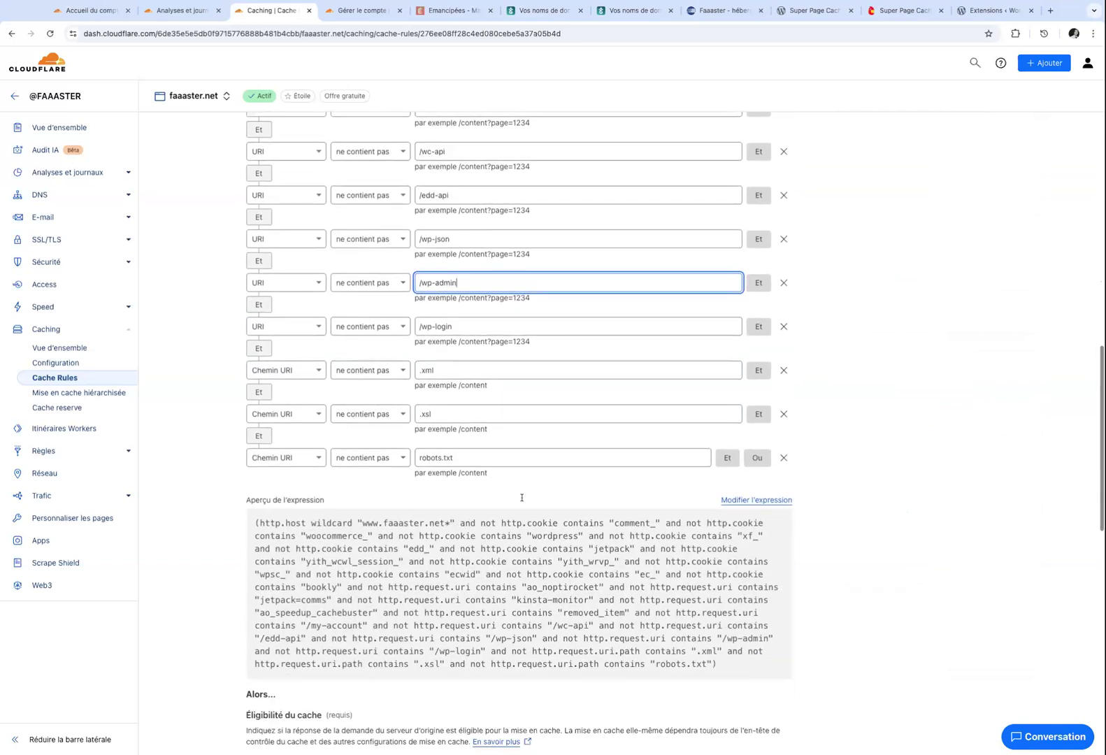
scroll(521, 497, "down", 9)
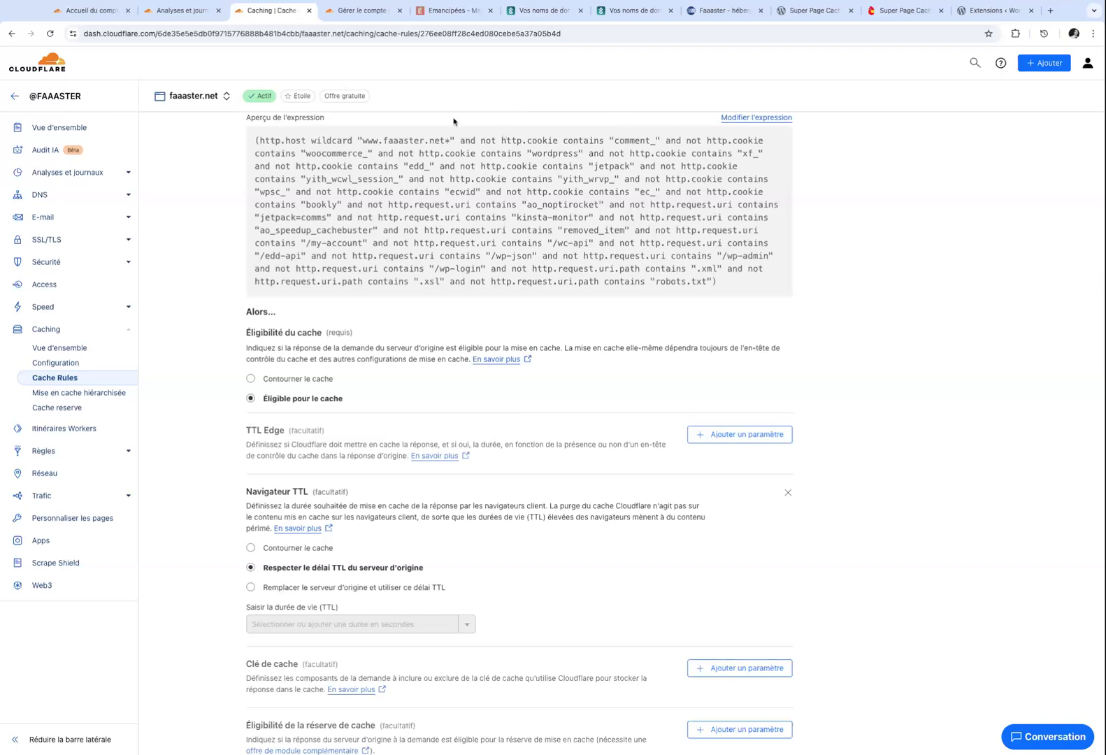
left_click(812, 11)
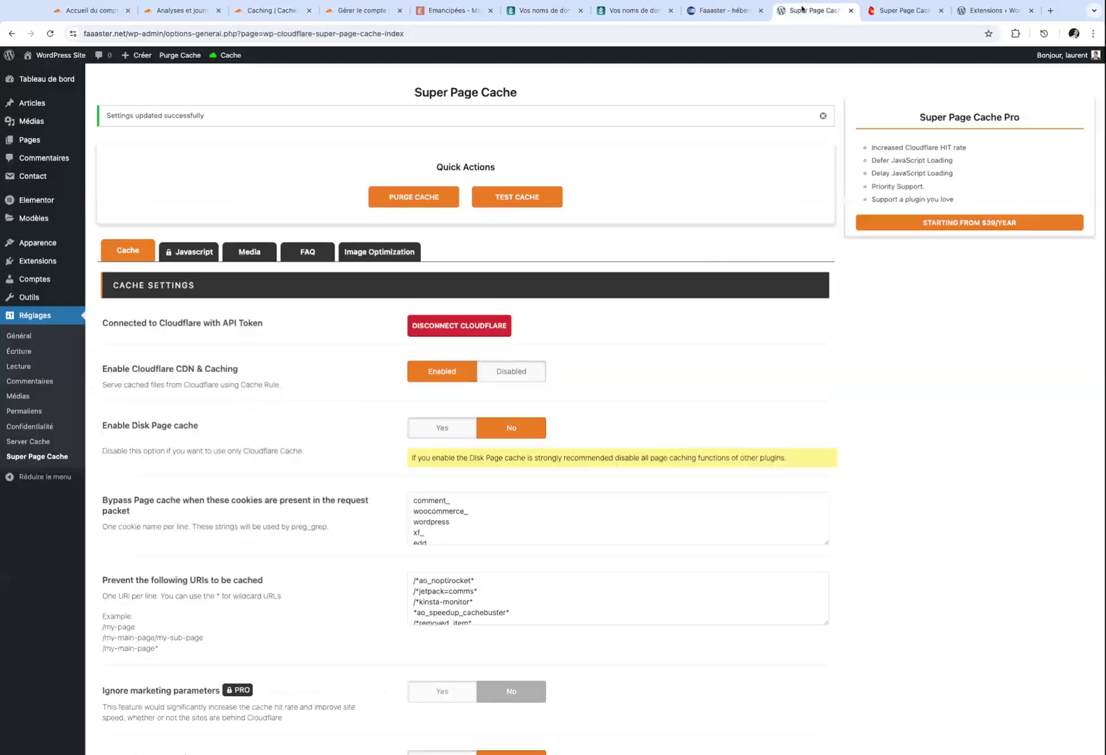
Add /api/json/* on a new line after /wp-json* in the excluded URIs list.
scroll(465, 392, "down", 3)
scroll(464, 381, "down", 5)
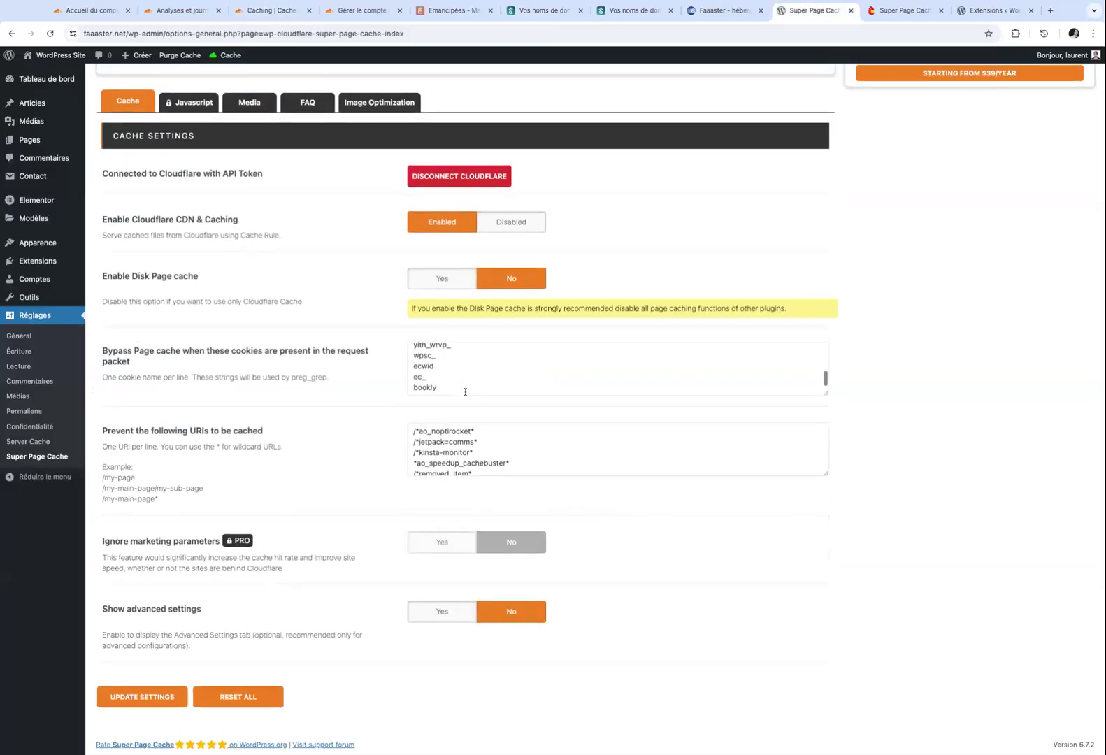
scroll(462, 375, "up", 6)
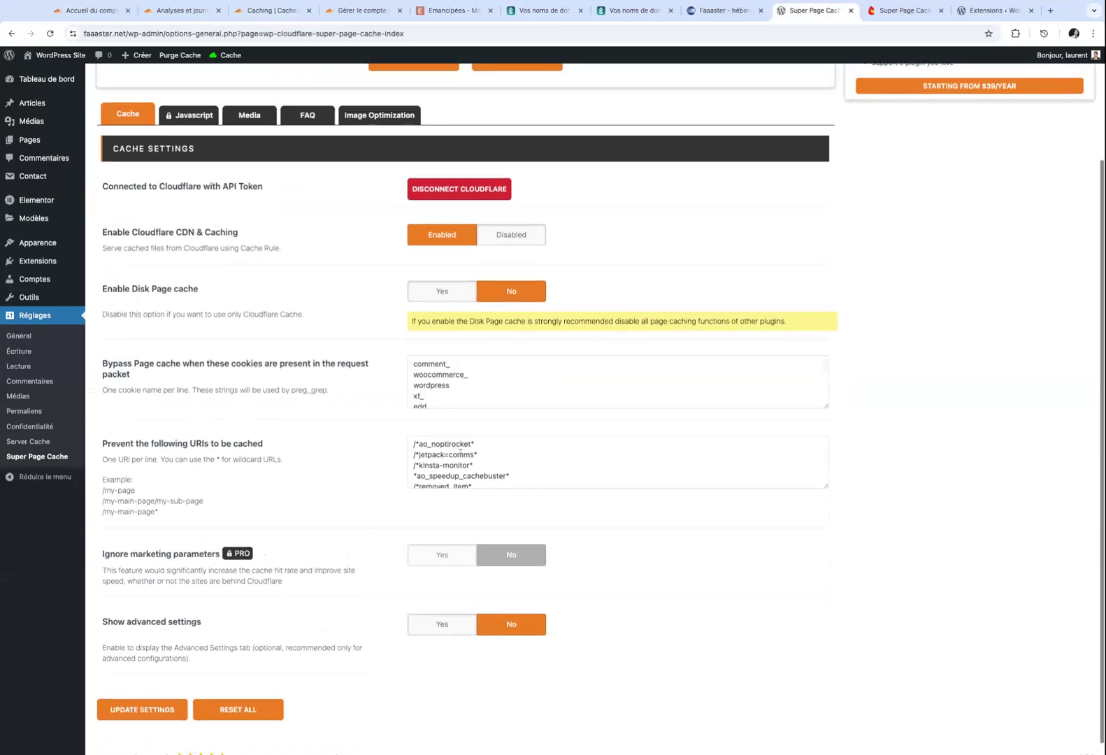
scroll(475, 454, "down", 1)
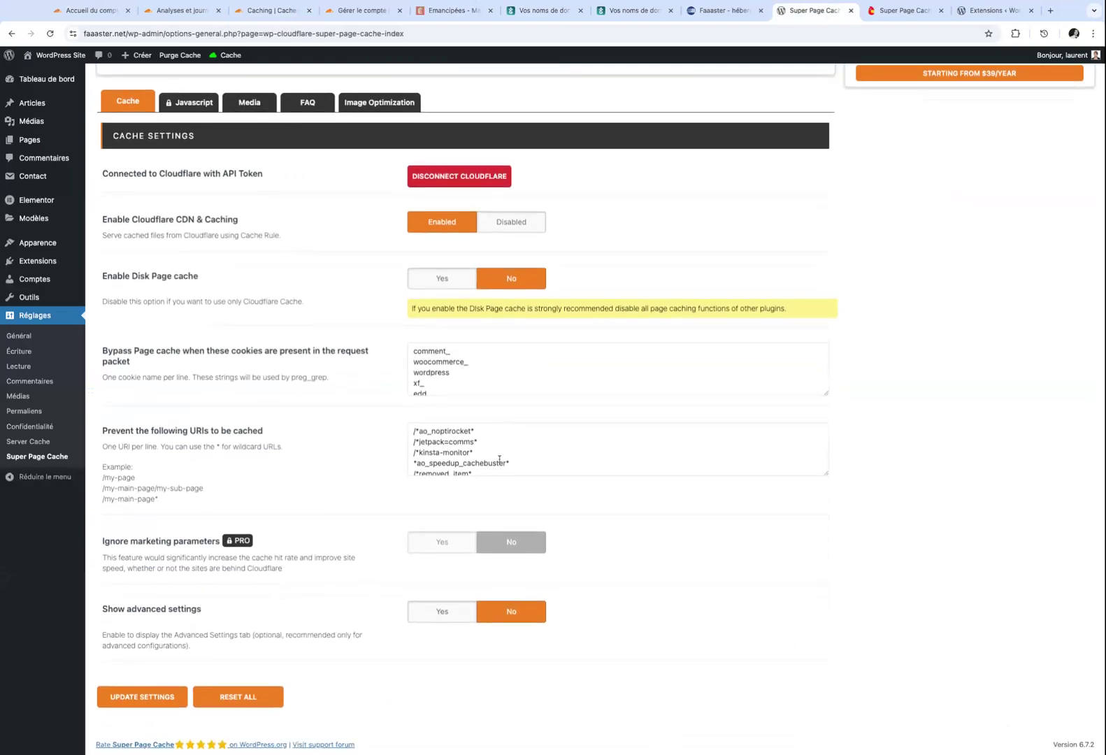
scroll(500, 462, "down", 3)
left_click(479, 467)
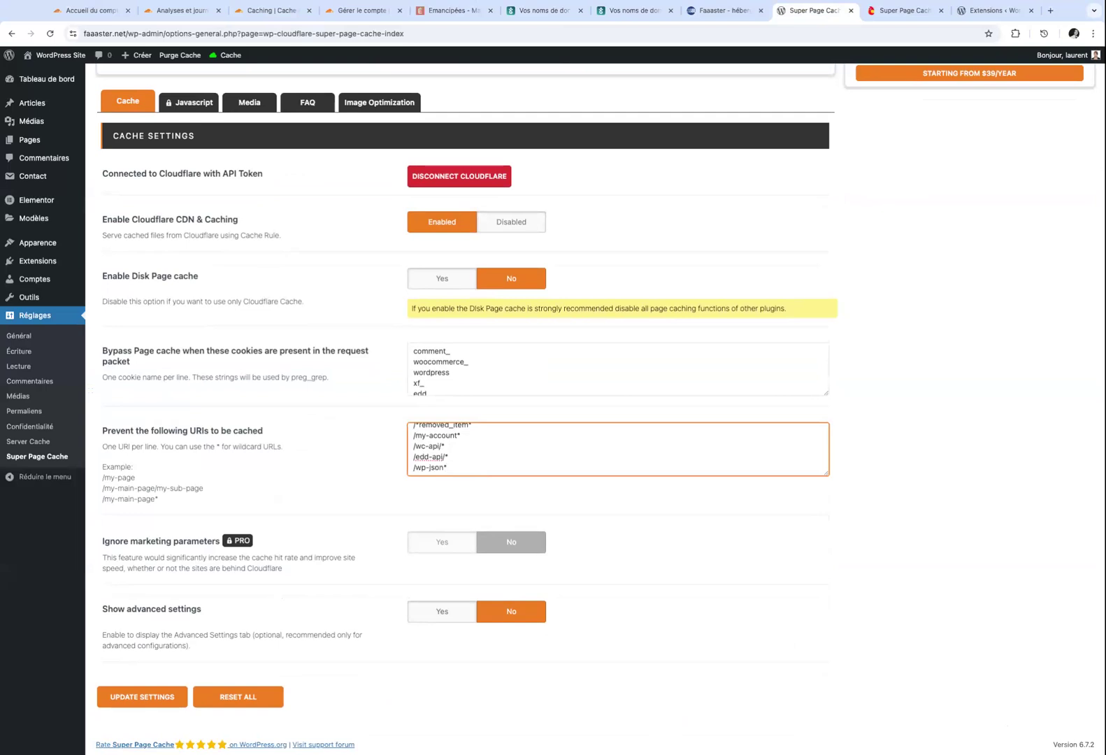
key("Return")
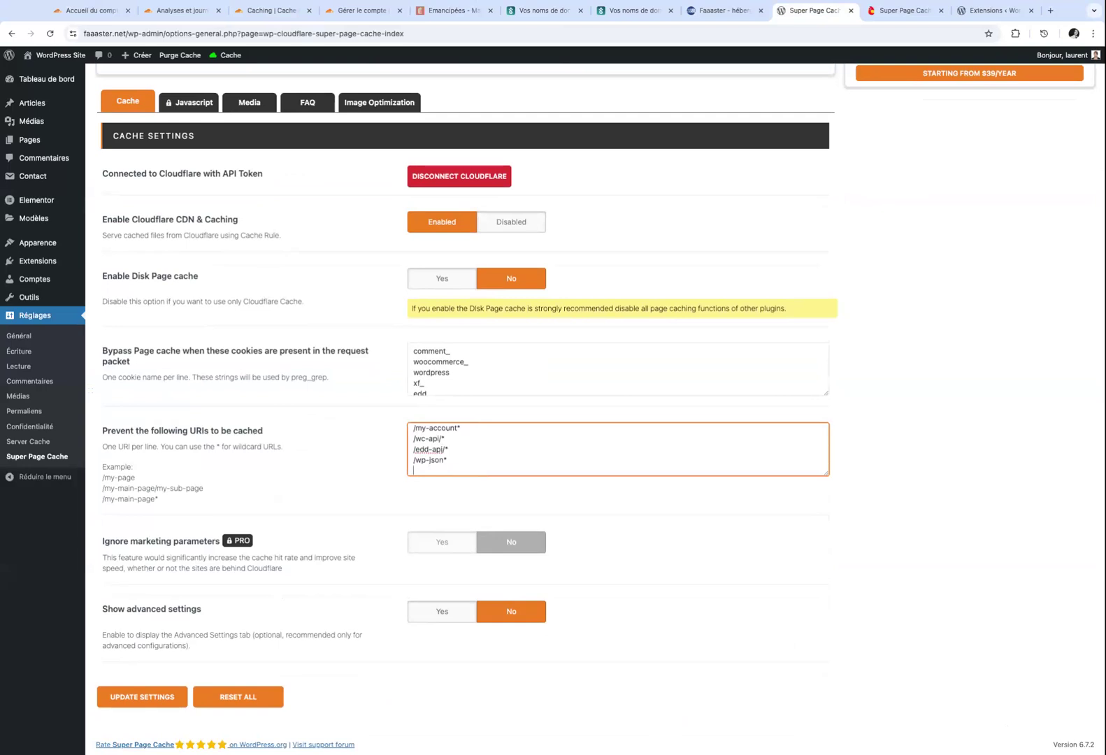
type("/api/json/*")
left_click(261, 15)
Create a new cache rule named 'Ne pas mettr en cache les bookings'.
scroll(216, 324, "up", 3)
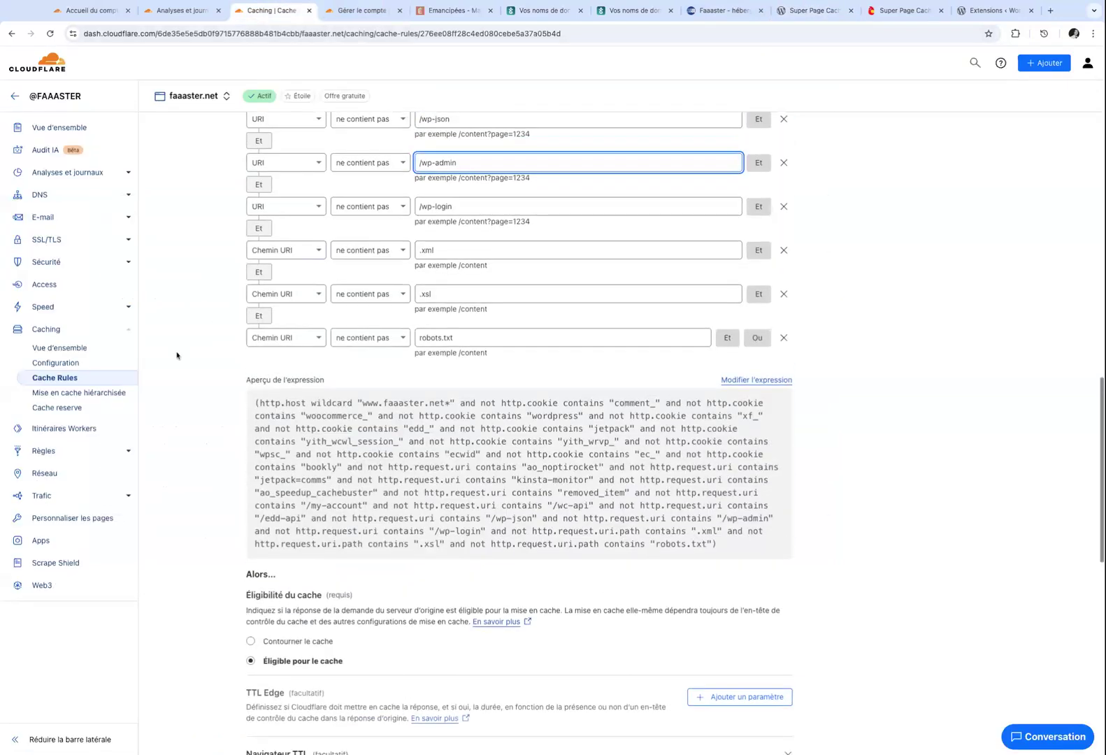
left_click(59, 380)
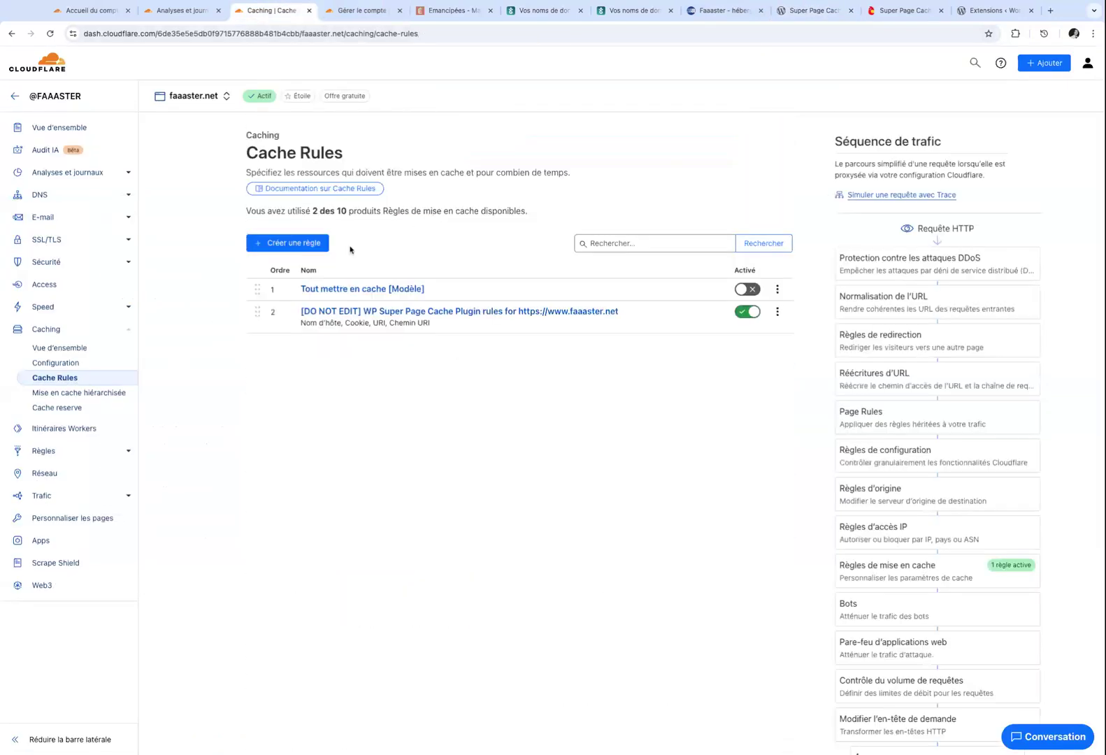
left_click(288, 250)
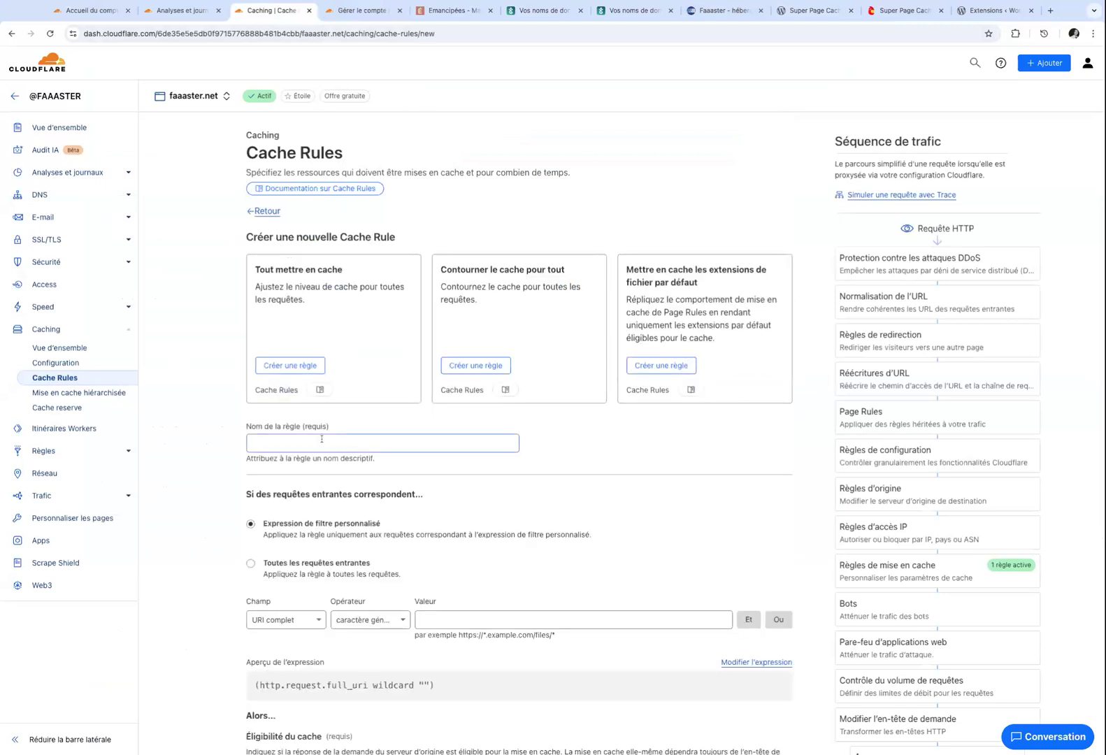
left_click(289, 443)
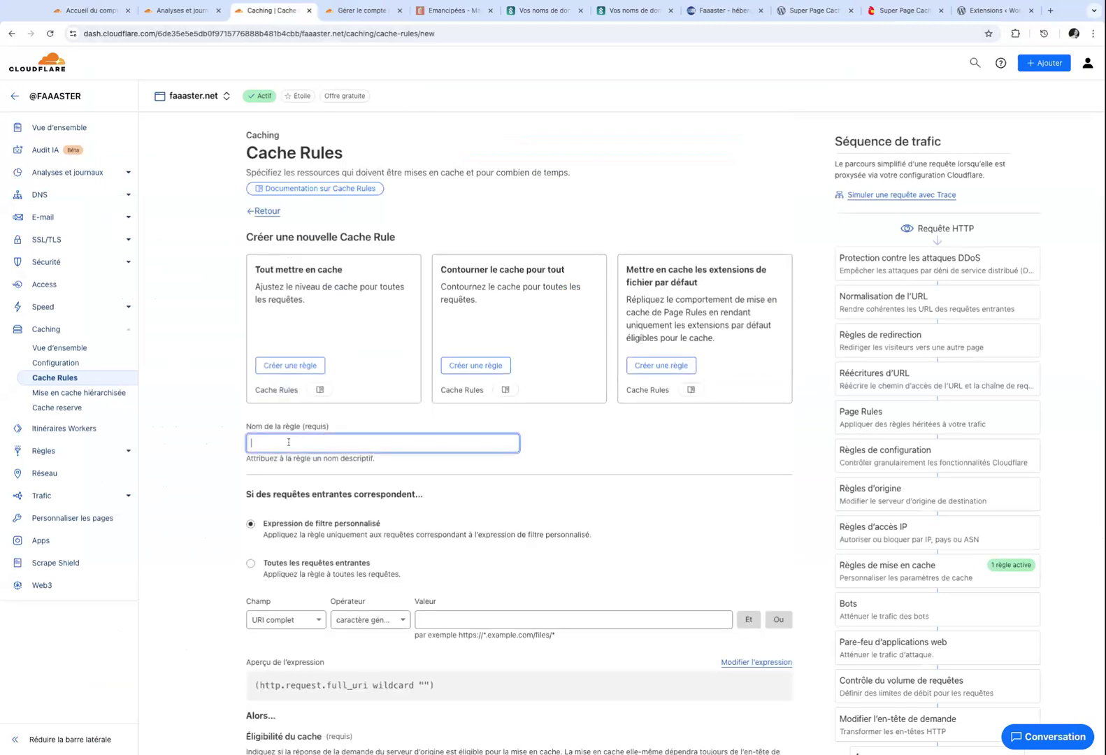
type("Ne pas ")
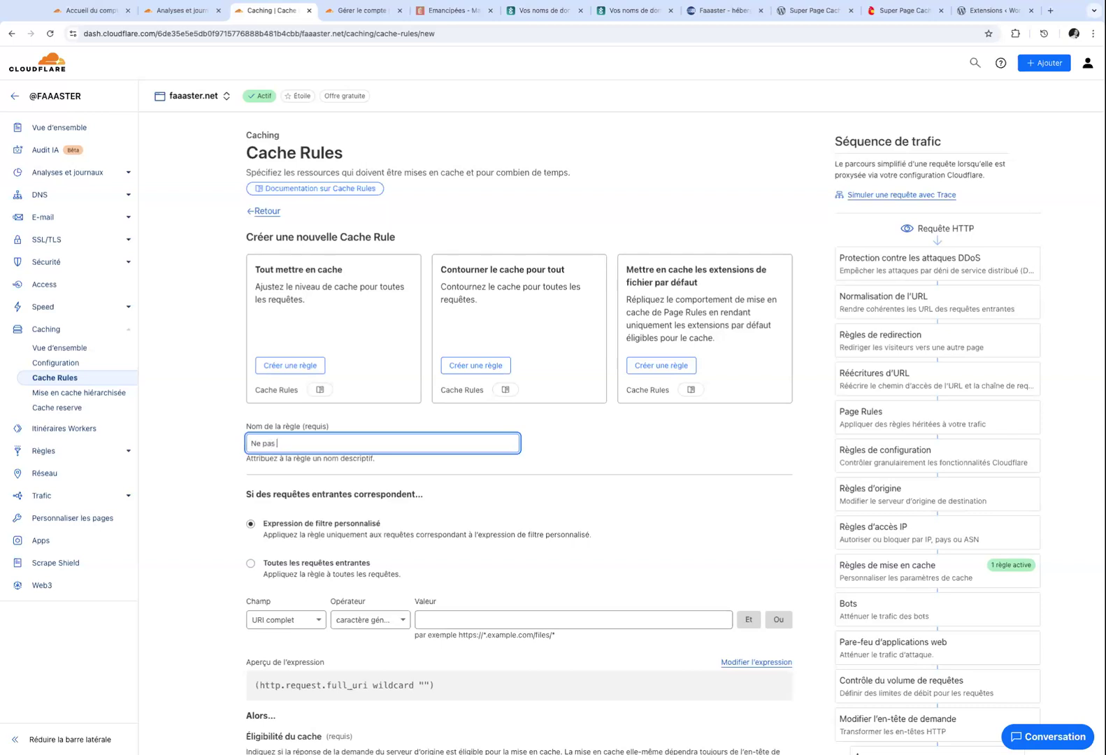
type("mettr en cache les bookings")
Make the rule bypass the cache when the Cookie contains 'booking'.
scroll(266, 425, "down", 2)
left_click(279, 486)
left_click(266, 596)
left_click(372, 484)
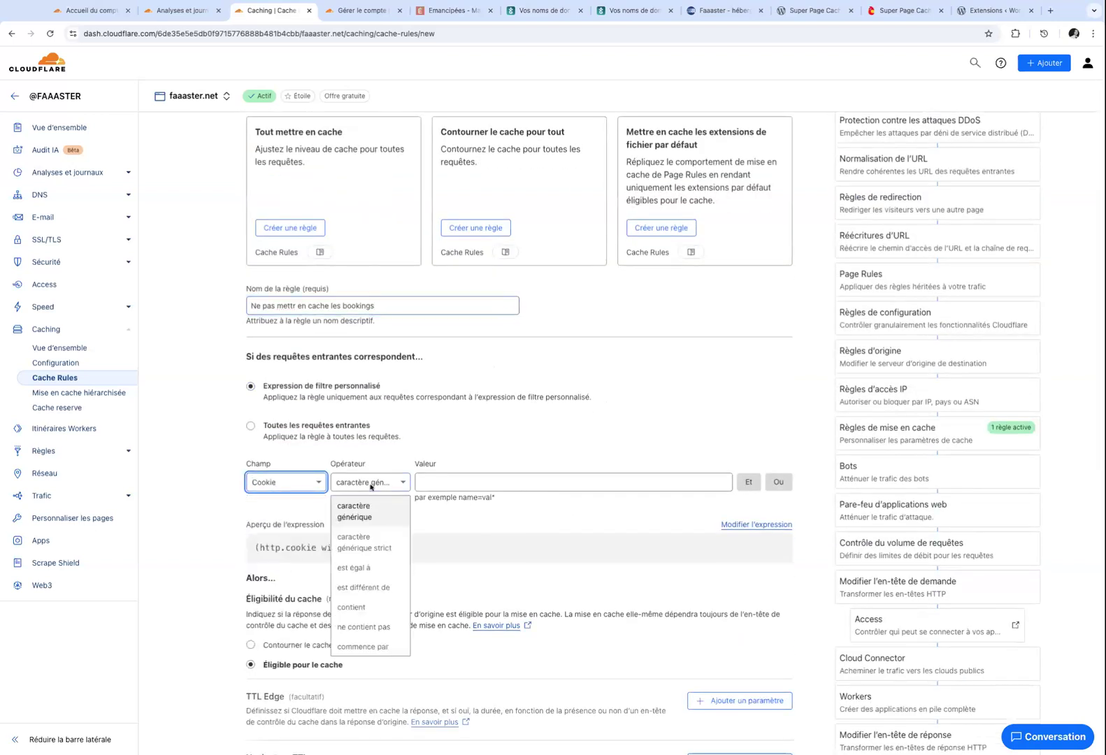
left_click(372, 607)
left_click(439, 482)
type("booking")
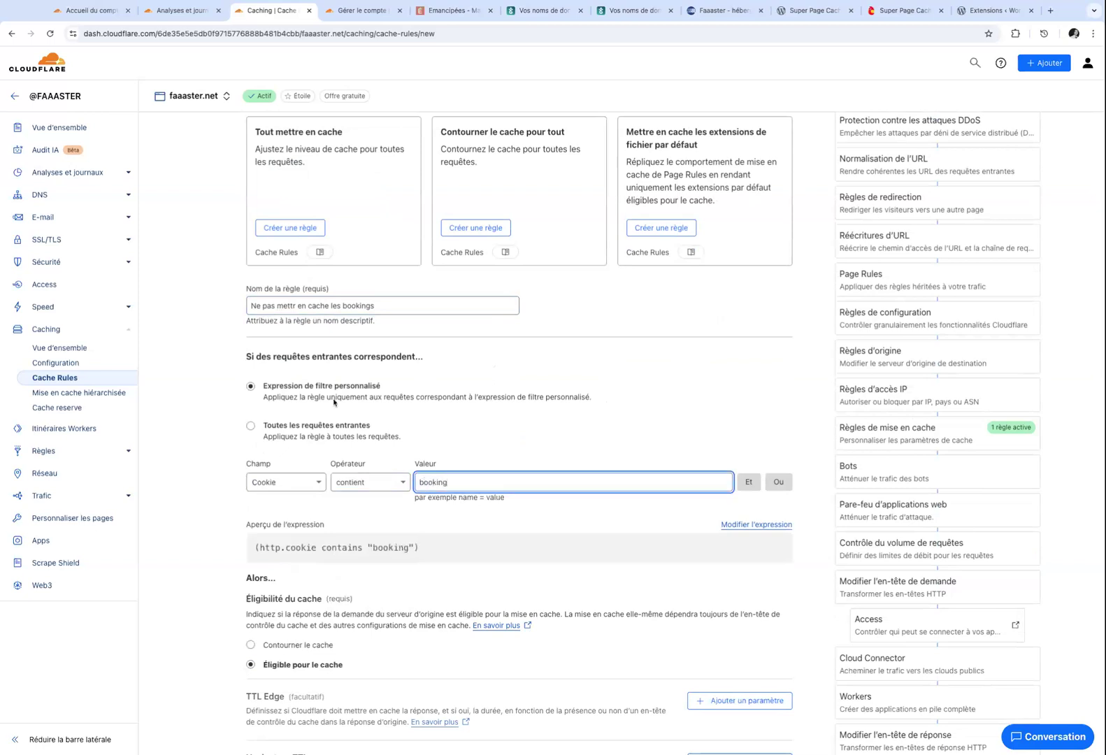
scroll(334, 402, "down", 3)
left_click(287, 464)
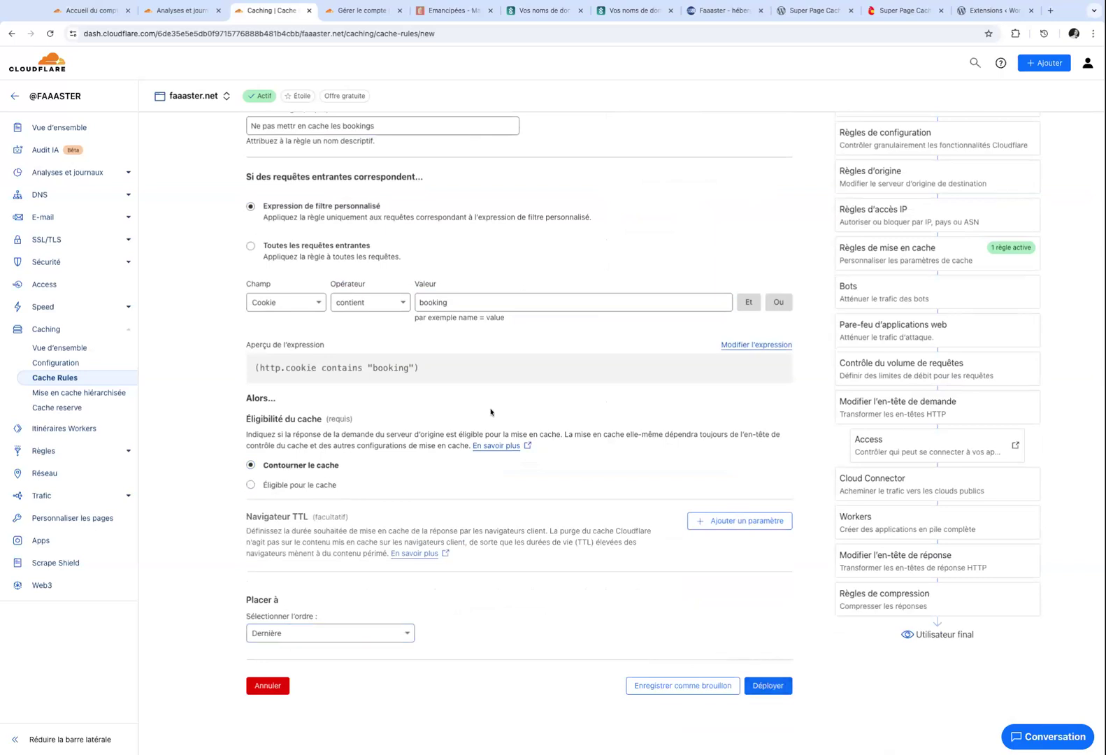
Add an Ou condition, then open the Cache Rules list in a new tab.
scroll(419, 373, "up", 1)
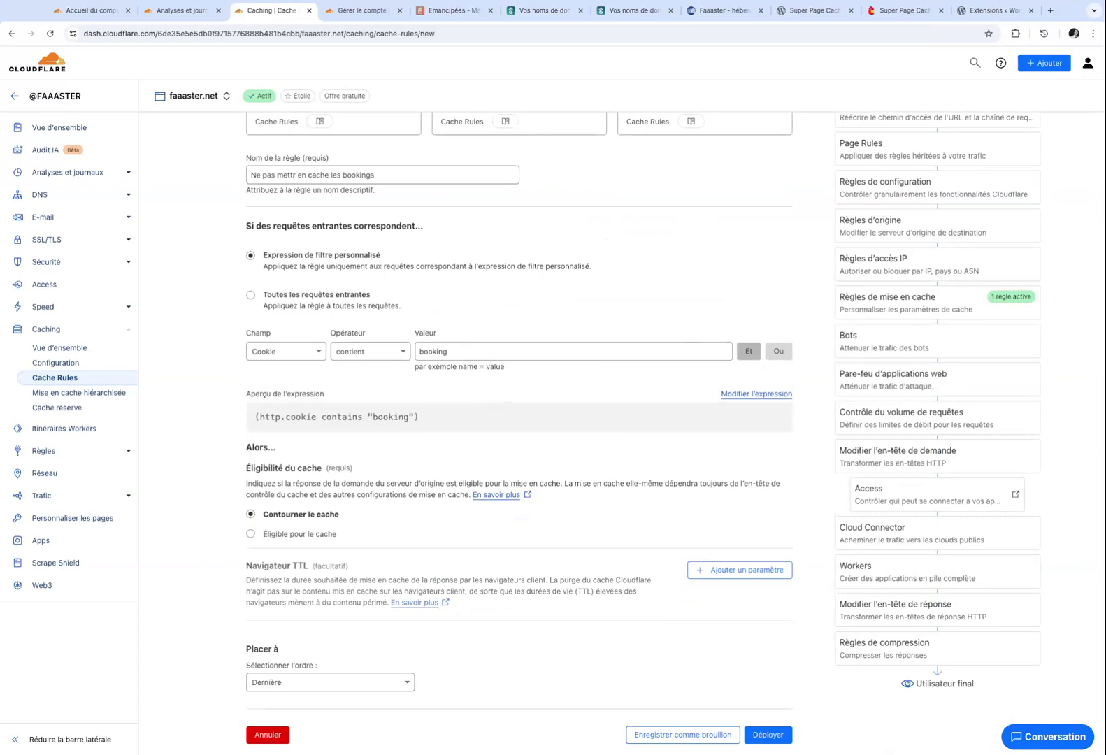
left_click(778, 351)
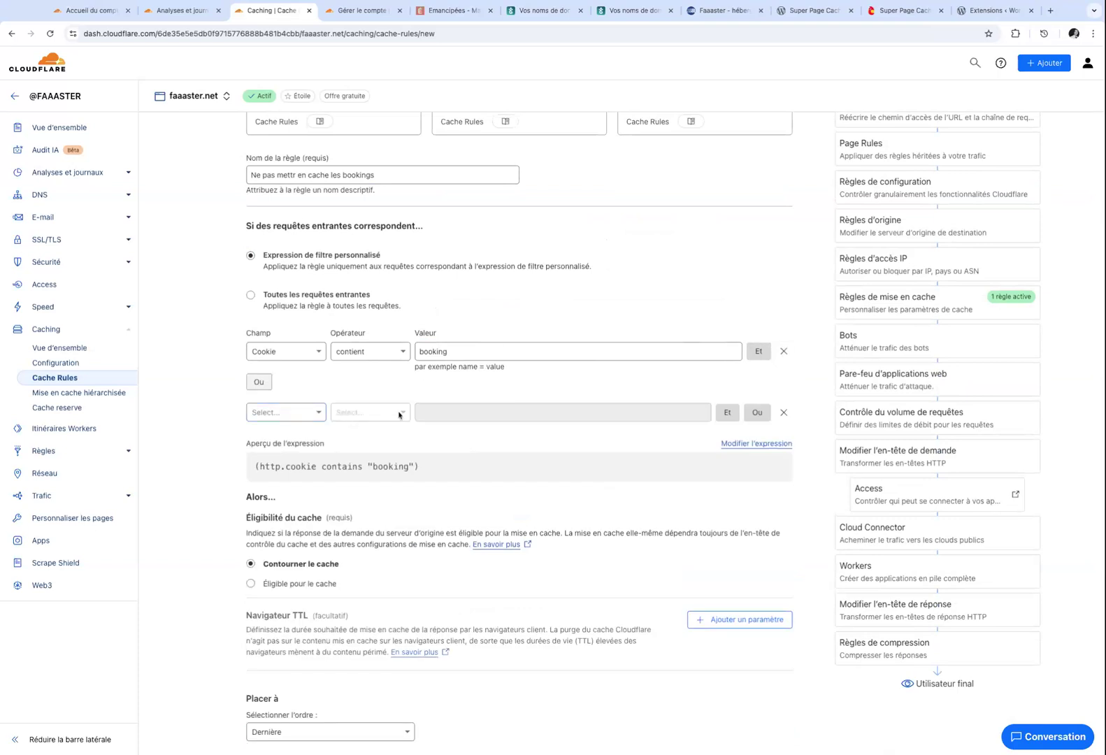
left_click(810, 11)
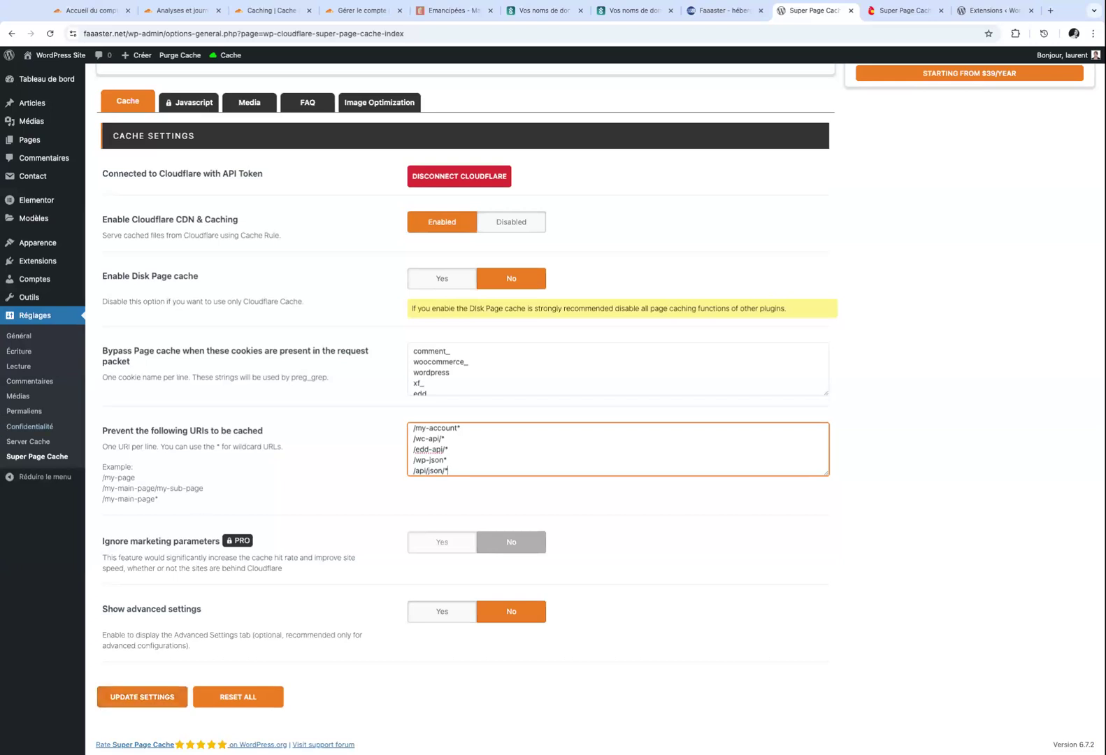
left_click(265, 11)
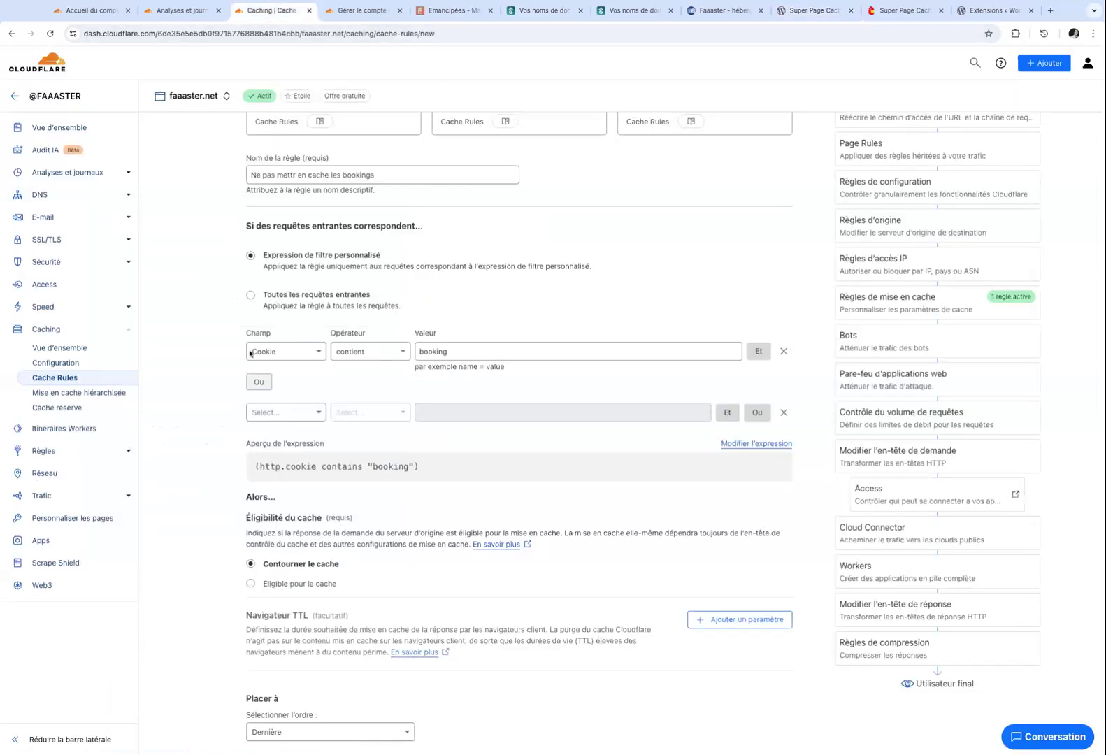
middle_click(67, 380)
left_click(309, 10)
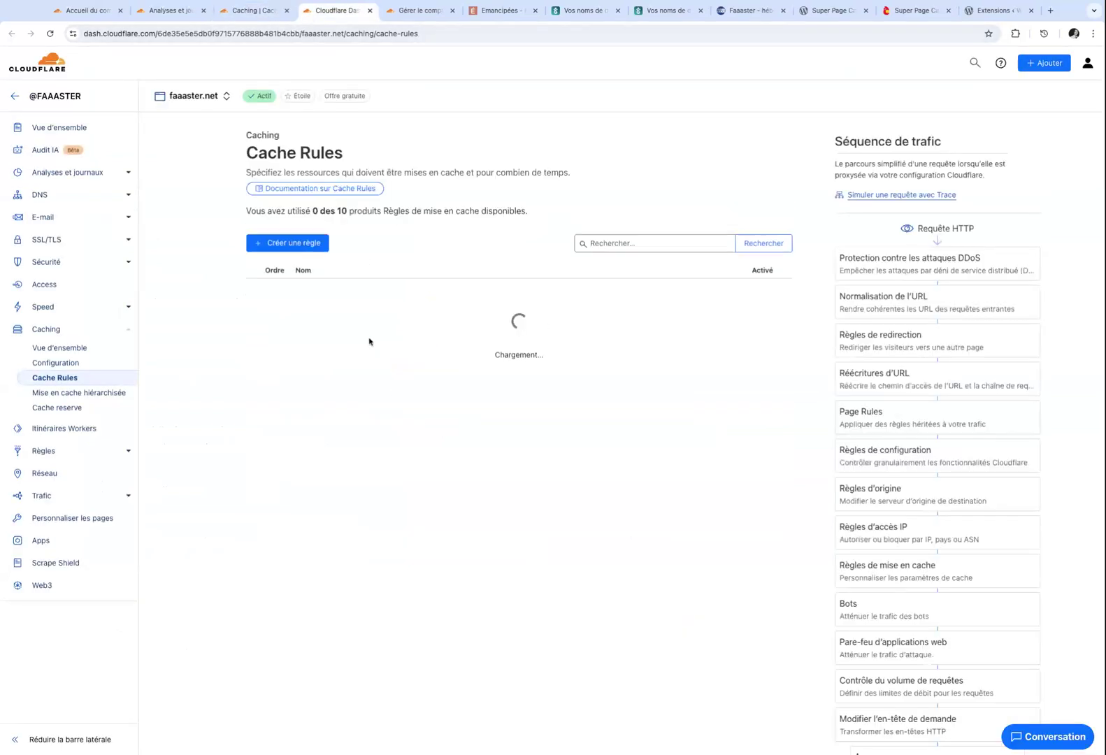
Create a new cache rule named 'Bypass marketing query parameters', correcting the name's typos.
left_click(318, 249)
left_click(299, 443)
type("Bypass marketing query pmarameterrs")
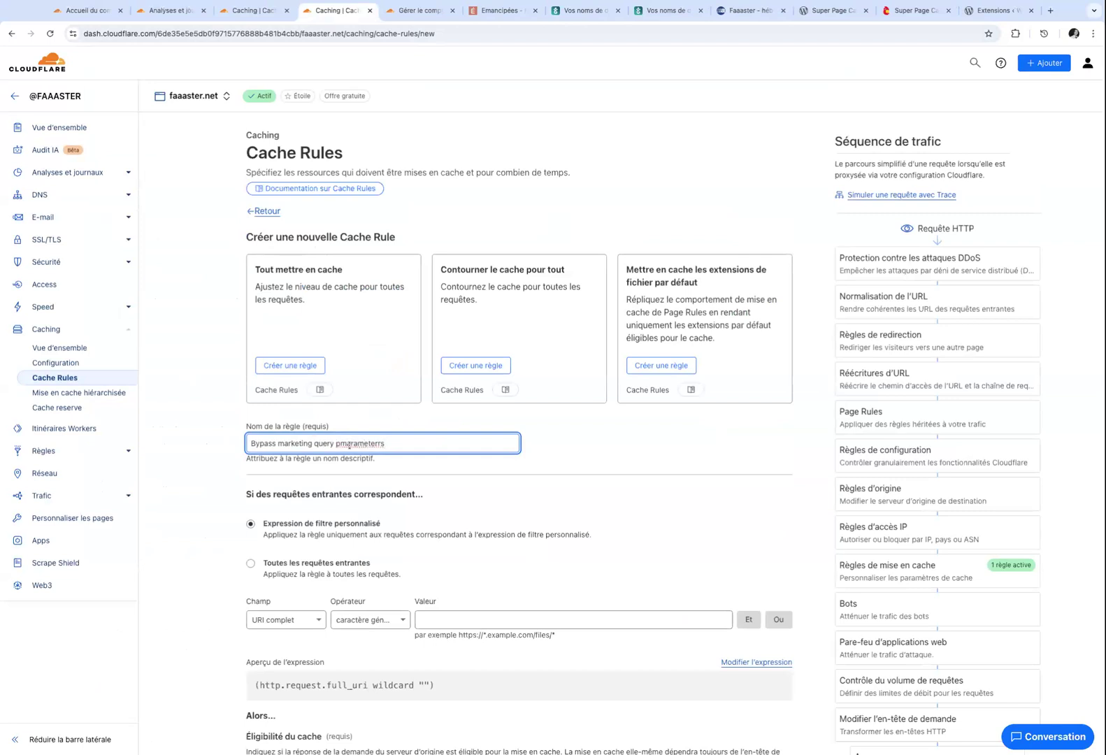
left_click(341, 443)
key("Delete")
left_click(373, 443)
key("BackSpace")
Match requests whose Chaîne de requête URI contains 'gclid'.
scroll(337, 513, "down", 1)
scroll(337, 514, "down", 3)
left_click(294, 422)
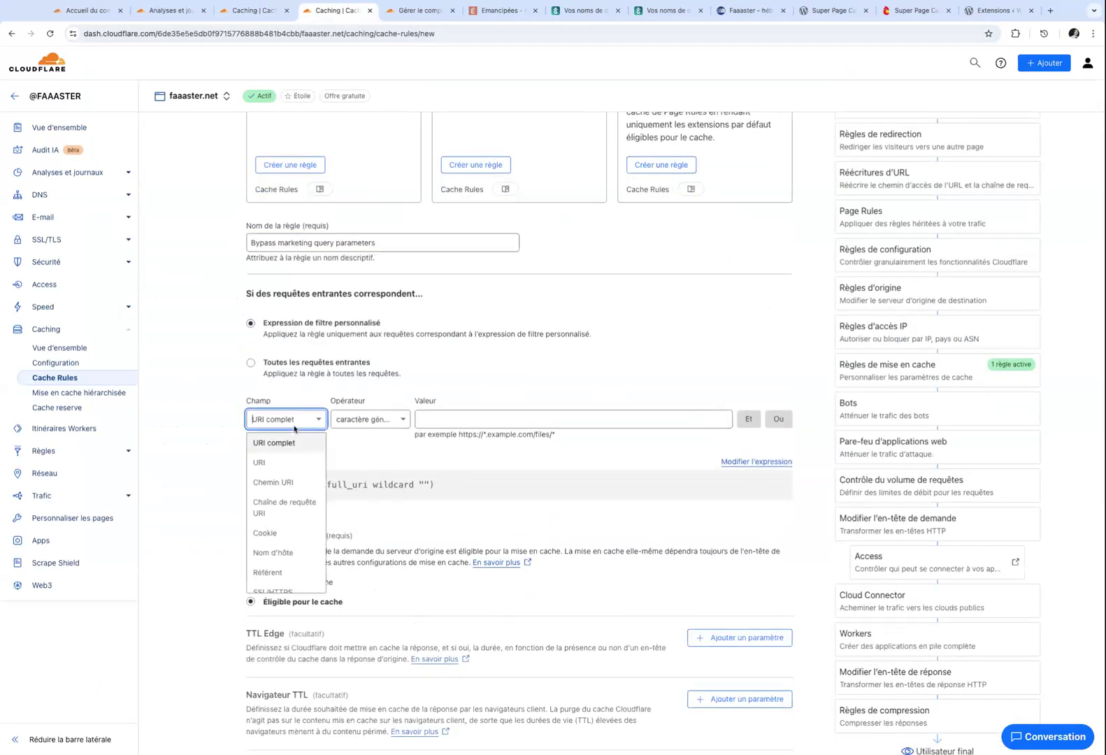
scroll(308, 531, "down", 3)
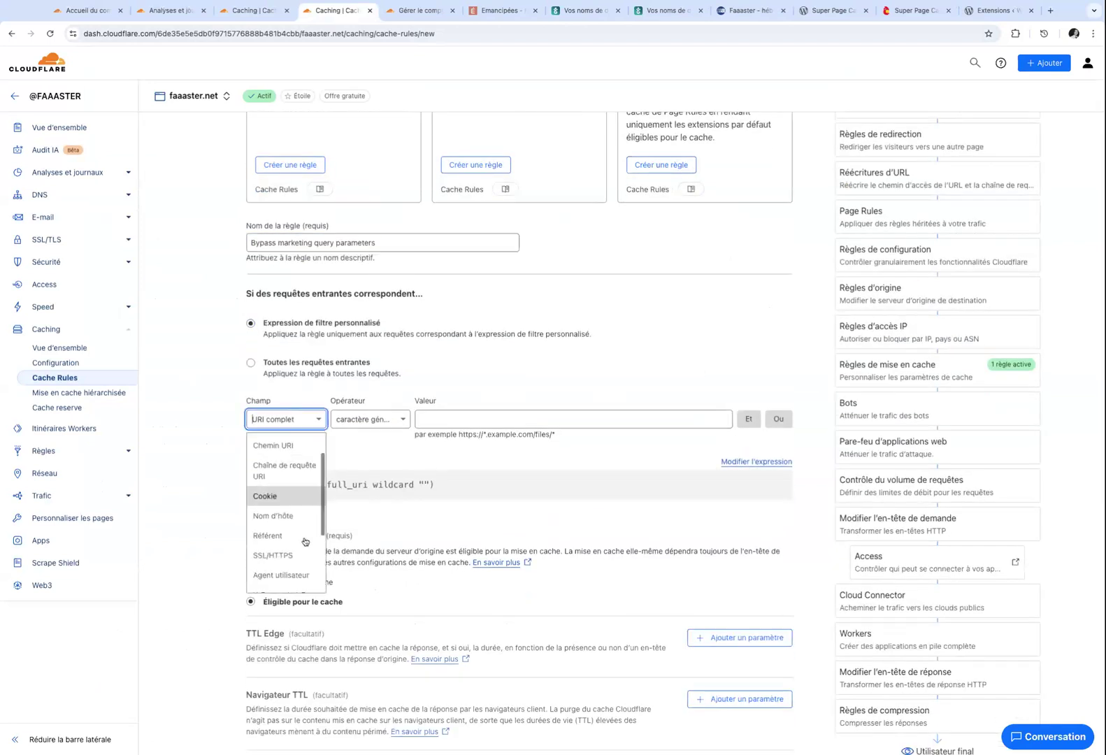
scroll(305, 542, "down", 2)
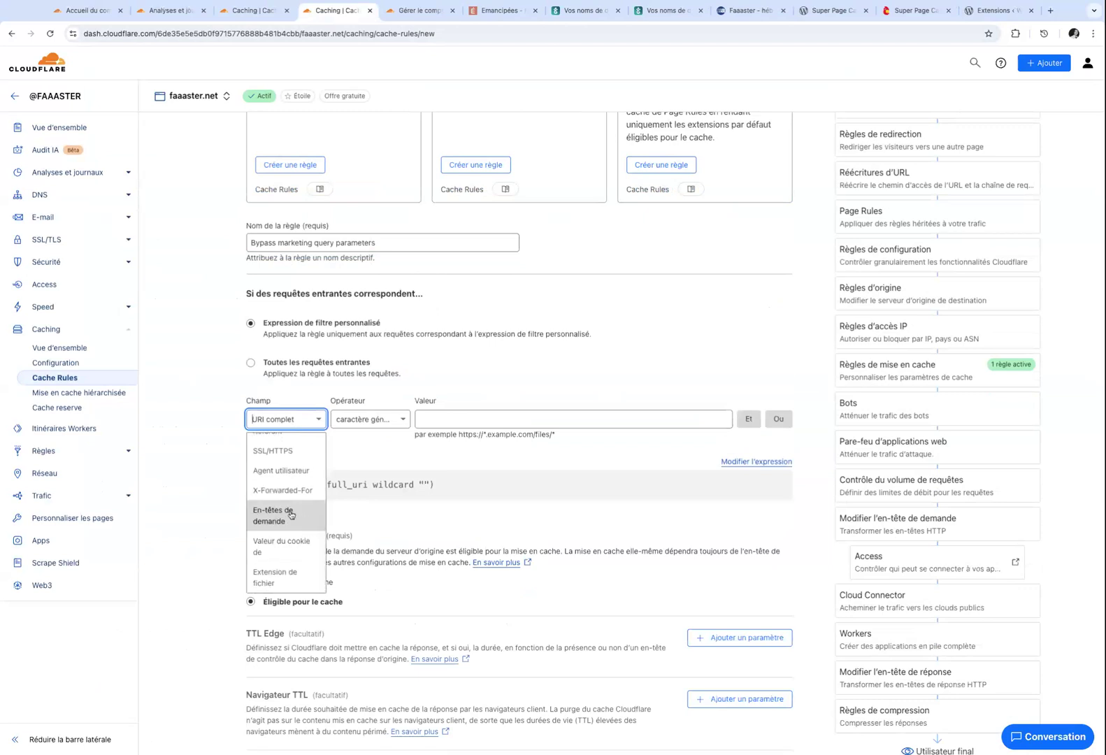
scroll(291, 515, "up", 5)
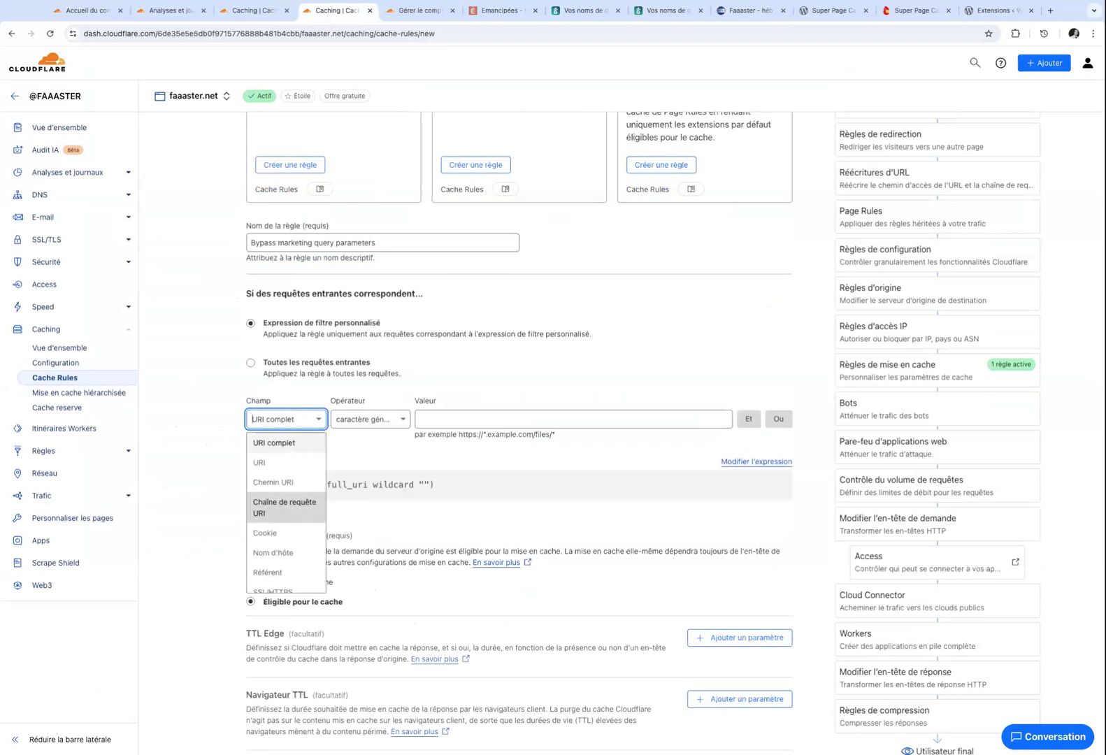
scroll(286, 511, "down", 3)
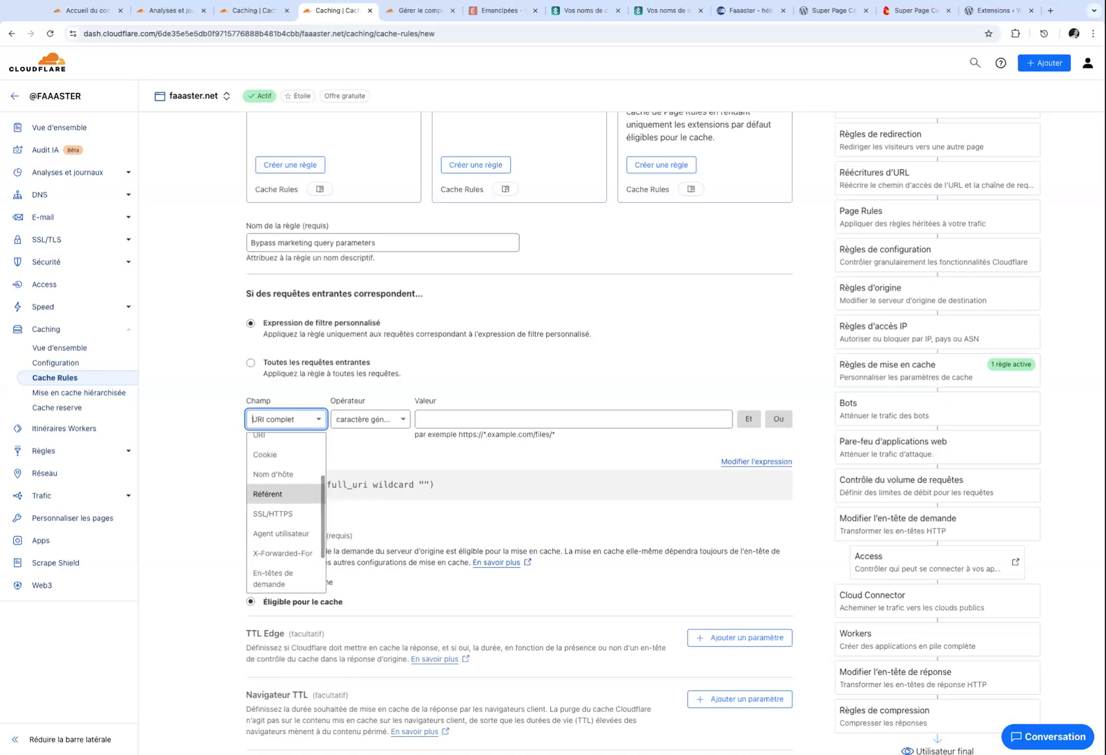
scroll(286, 513, "down", 2)
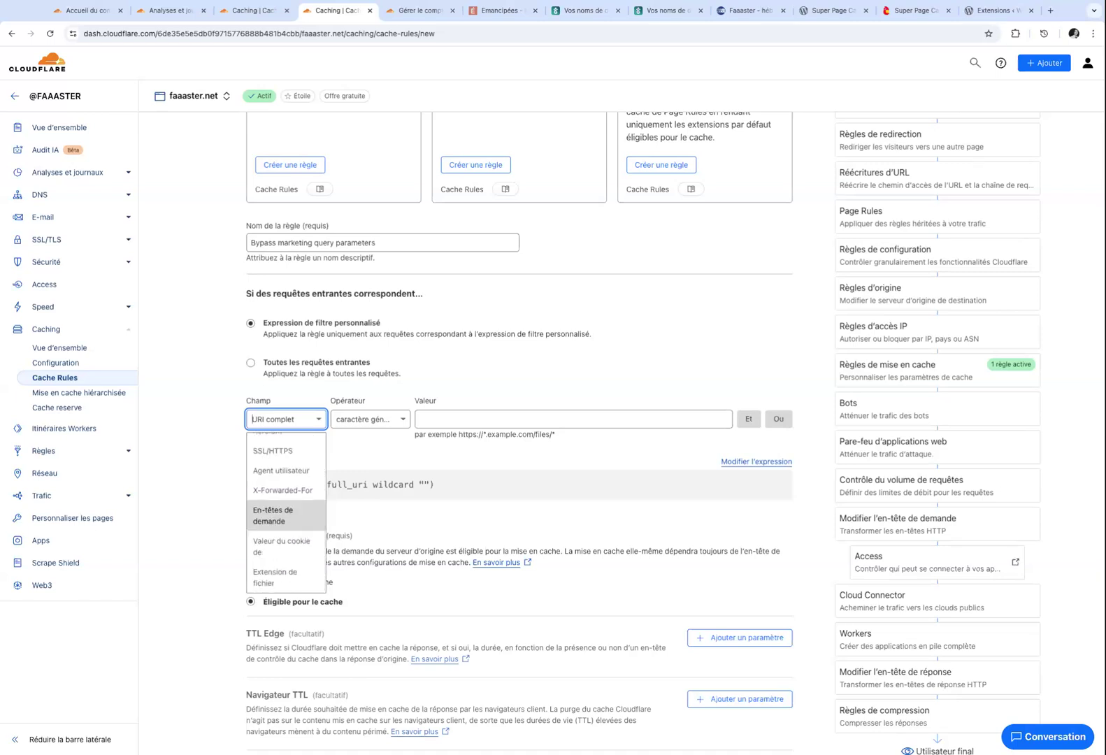
scroll(286, 517, "up", 5)
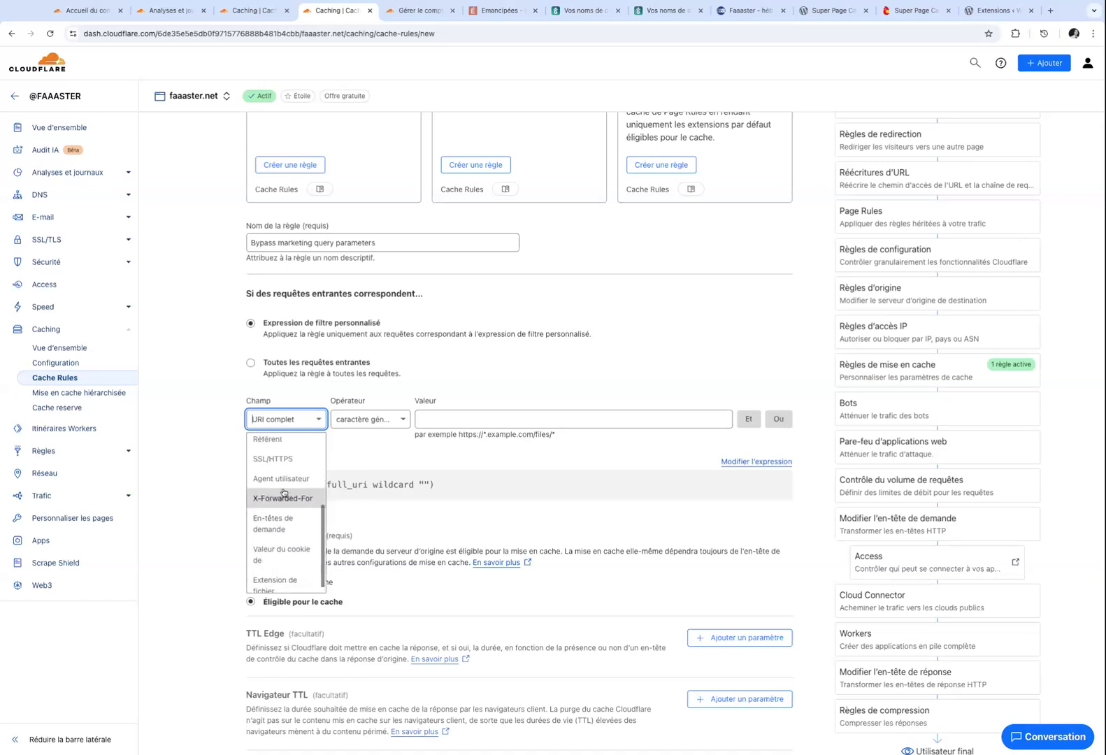
left_click(287, 513)
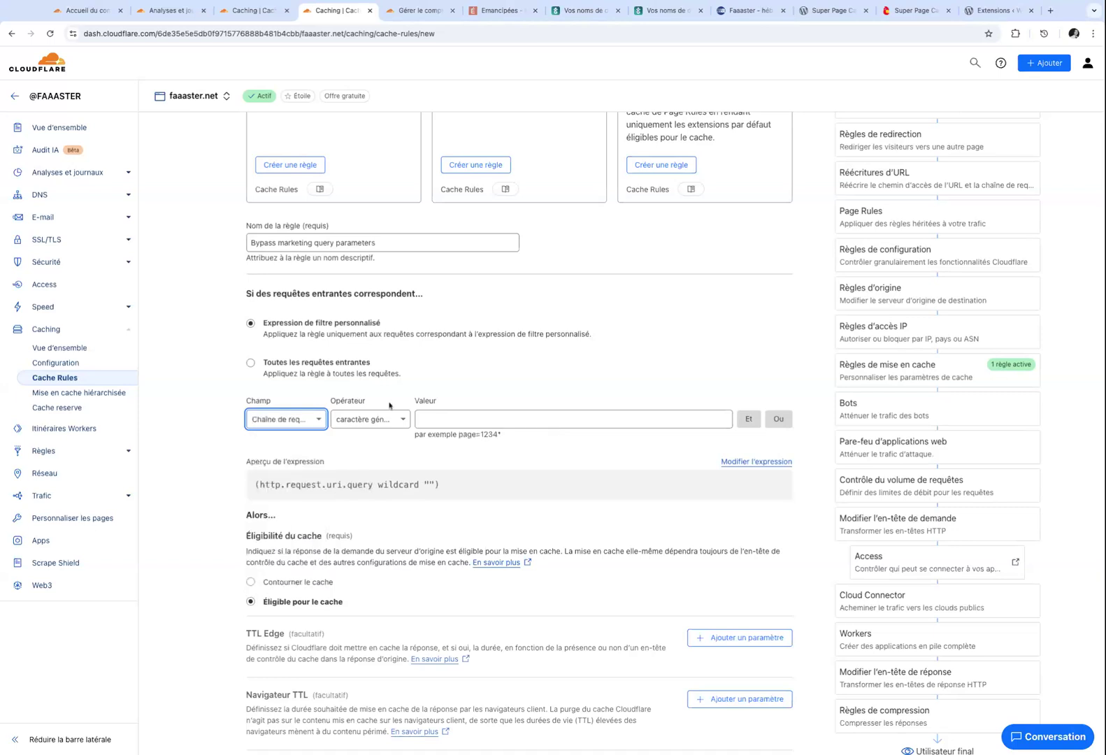
left_click(378, 421)
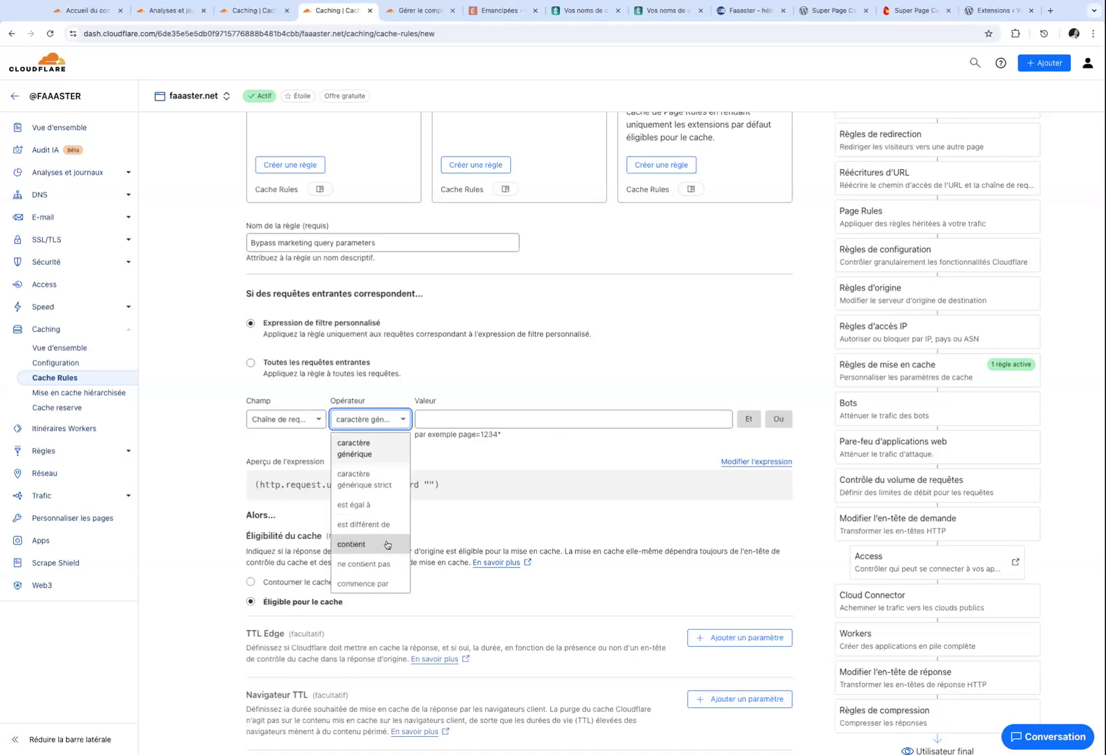
left_click(353, 543)
left_click(463, 417)
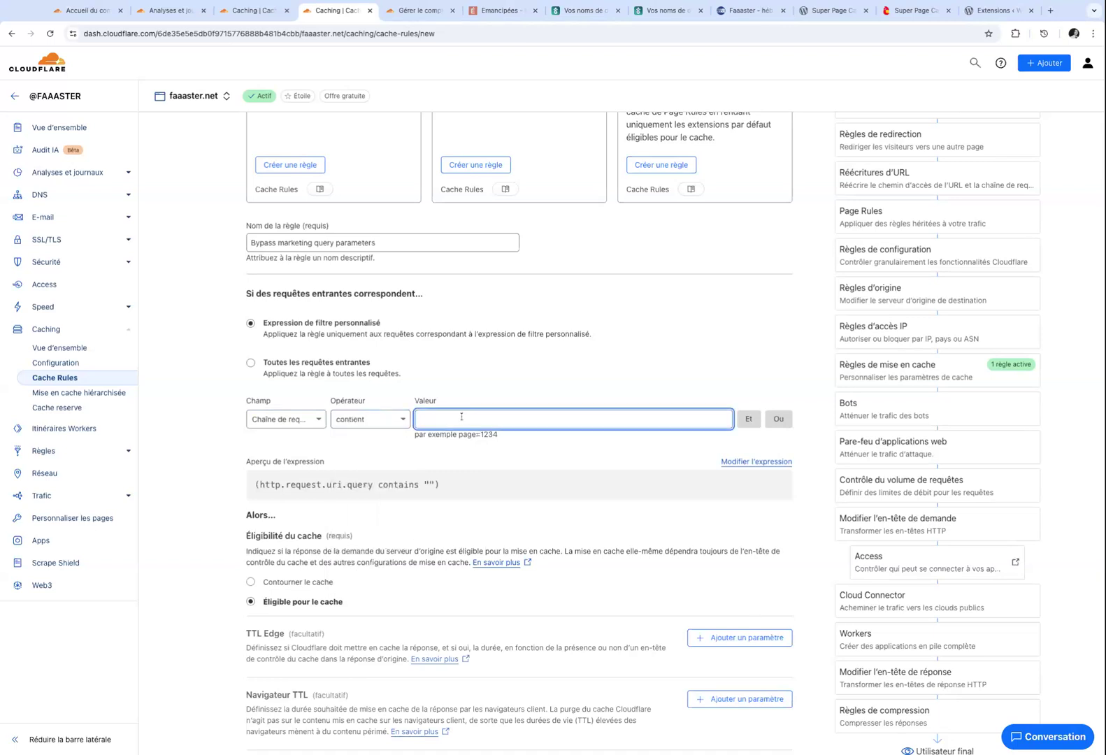
type("gclid")
Add an OR condition where the query string contains 'campaign_id'.
left_click(778, 419)
left_click(279, 482)
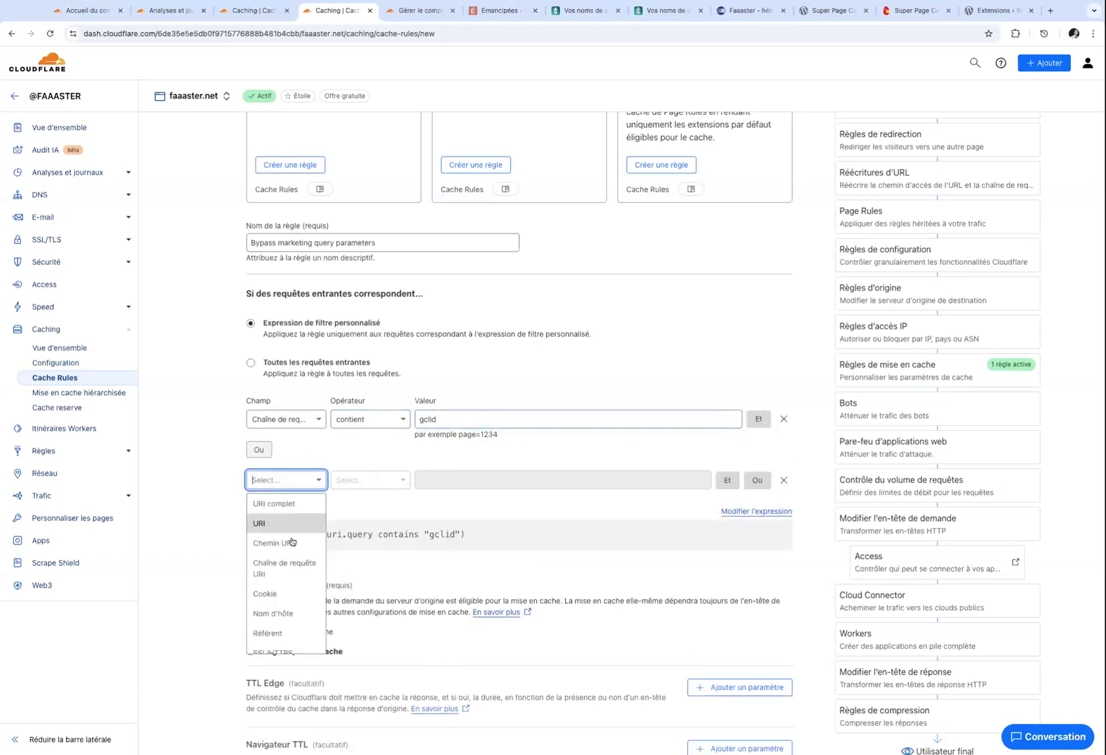
left_click(293, 566)
left_click(365, 482)
left_click(370, 605)
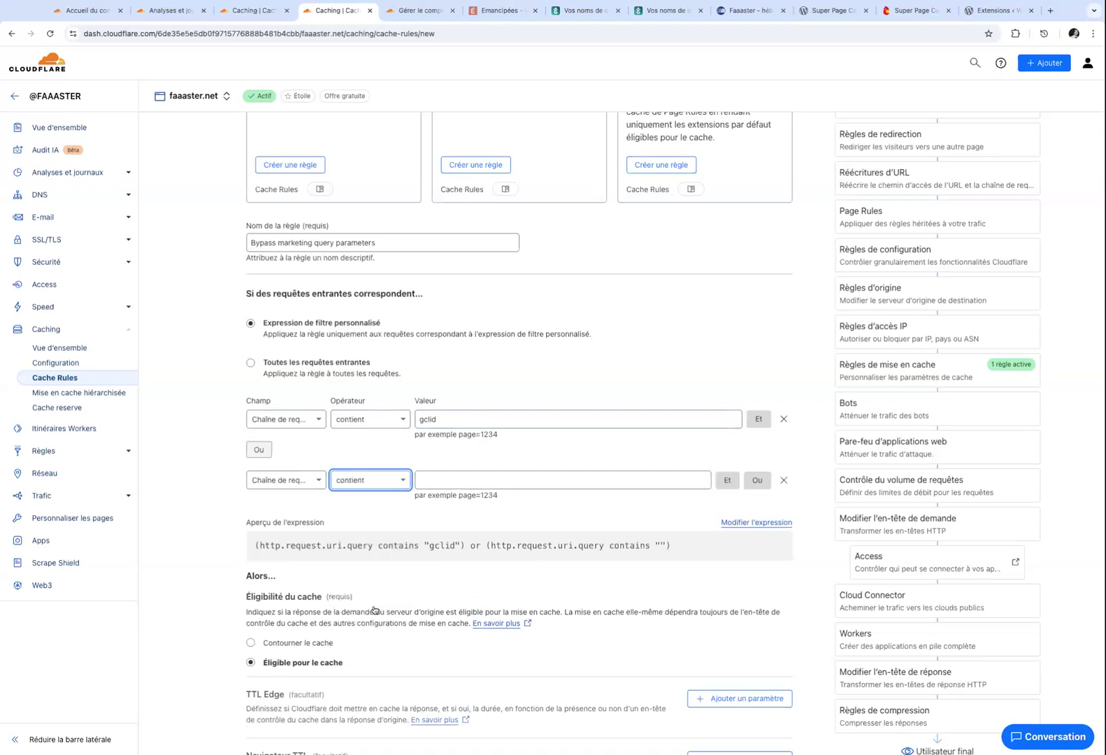
left_click(462, 485)
type("ca")
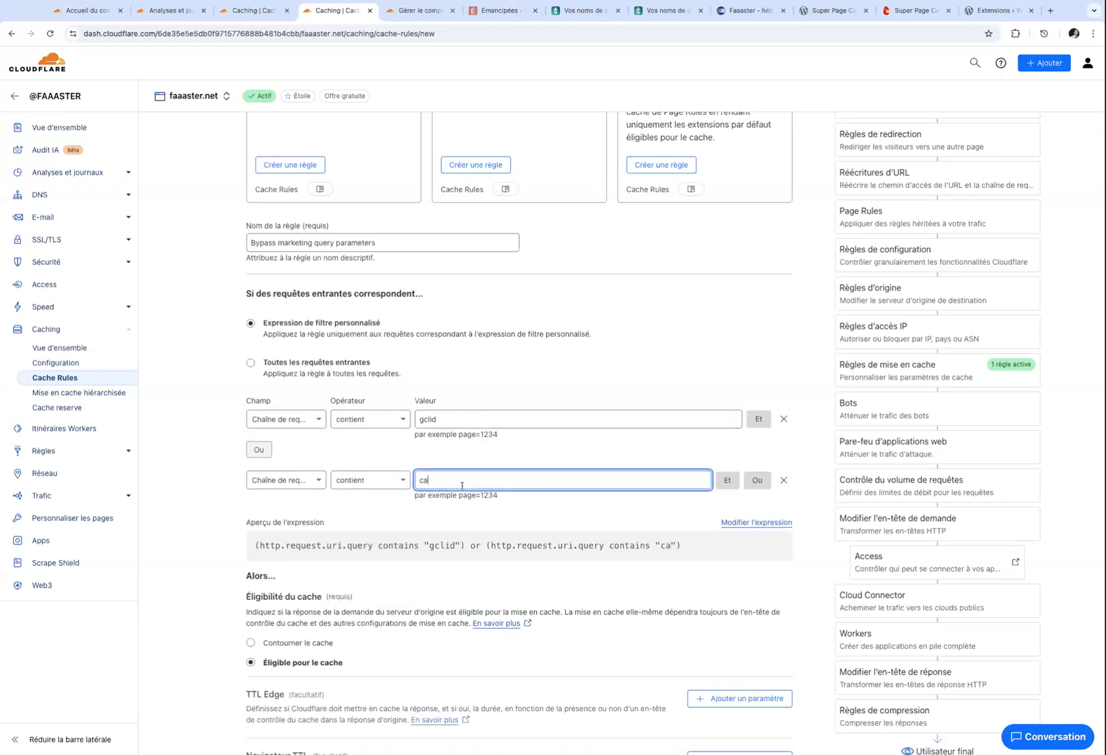
type("mpaign_id")
Add cache key settings with Ignorer la chaîne de requête switched on.
scroll(411, 432, "down", 3)
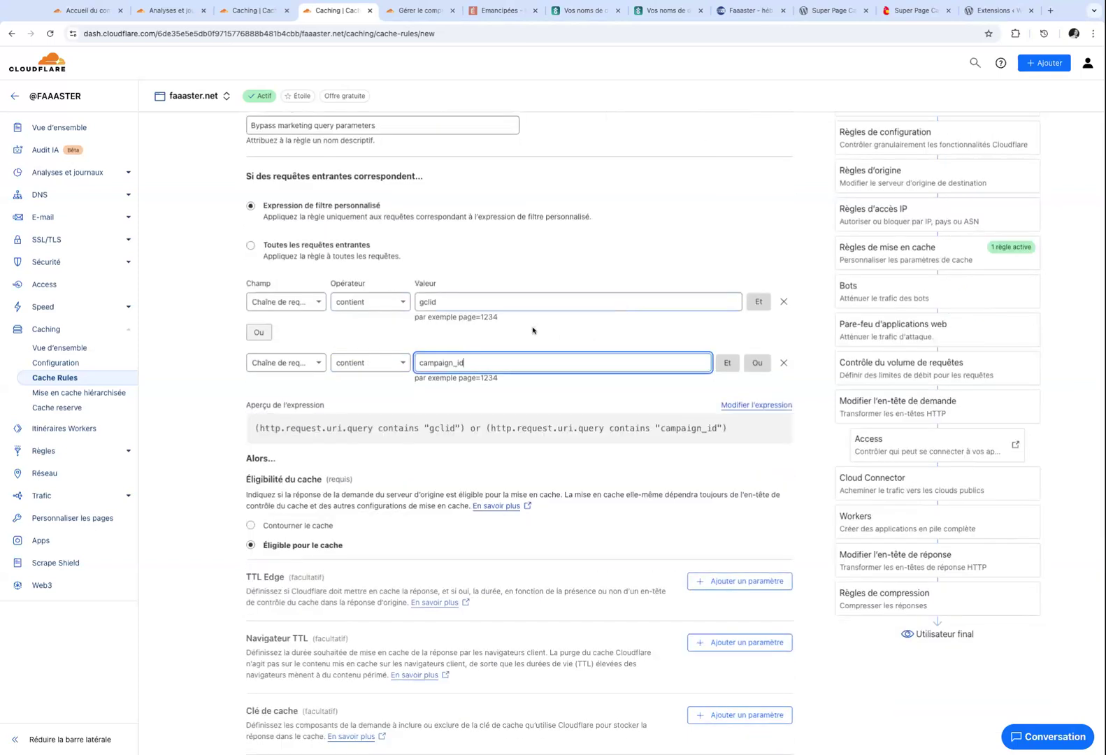
scroll(381, 459, "down", 2)
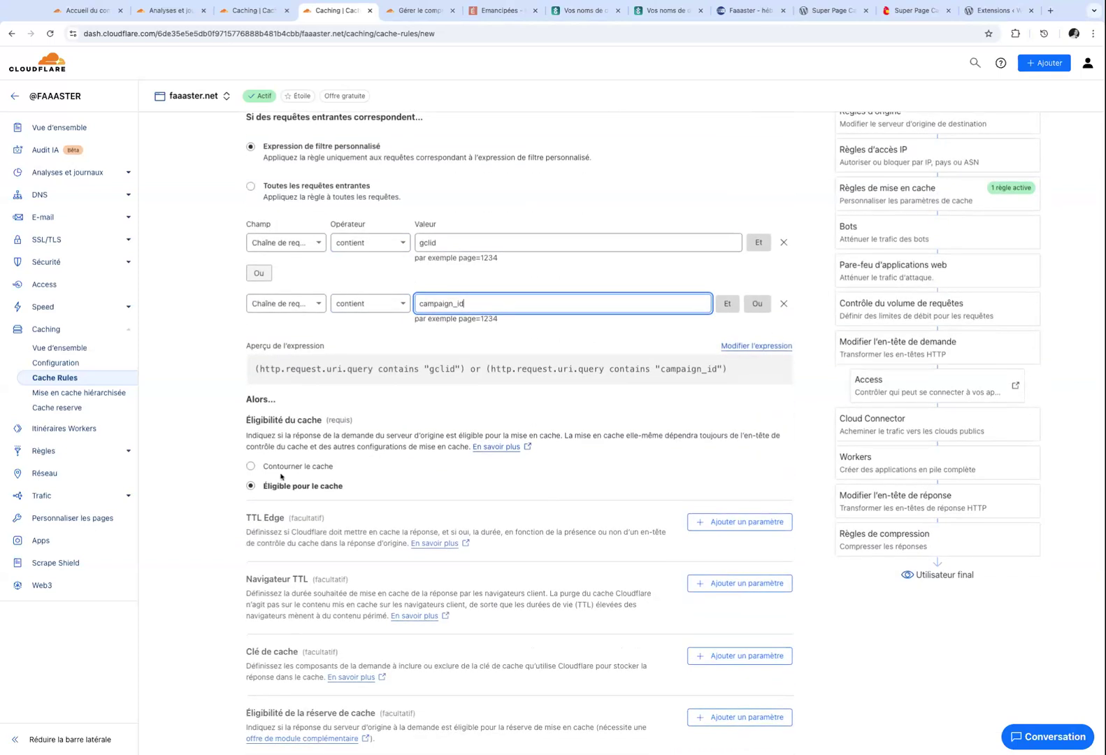
scroll(277, 485, "down", 2)
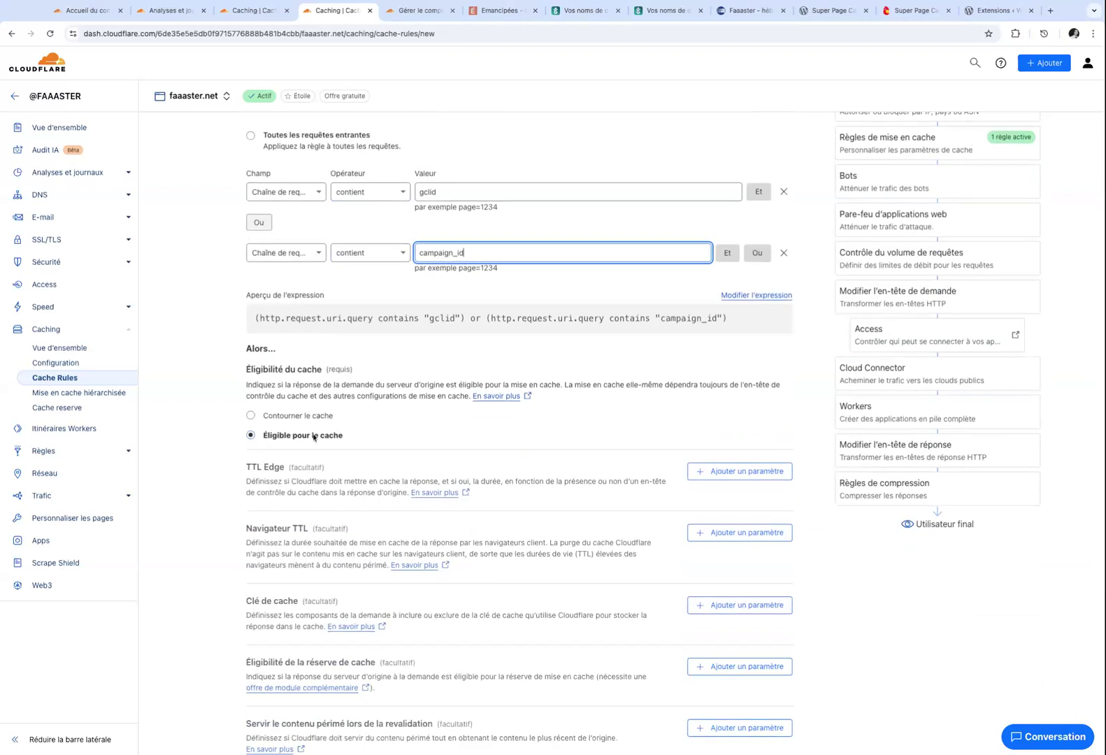
scroll(314, 438, "down", 6)
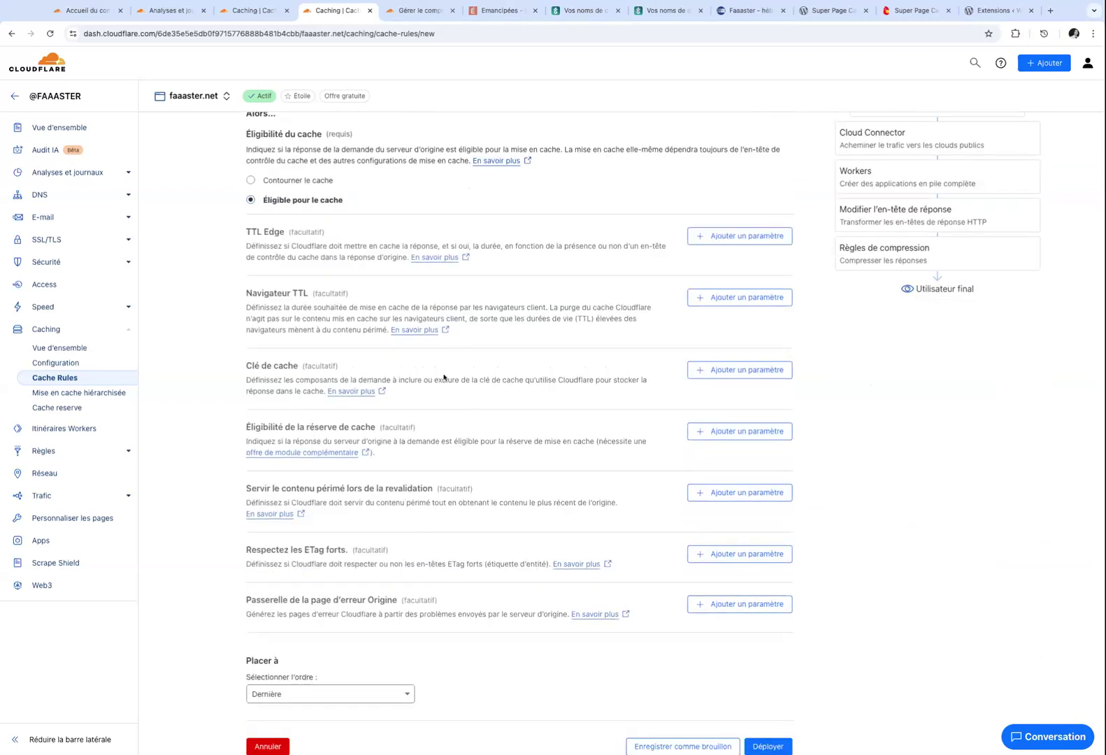
left_click(740, 366)
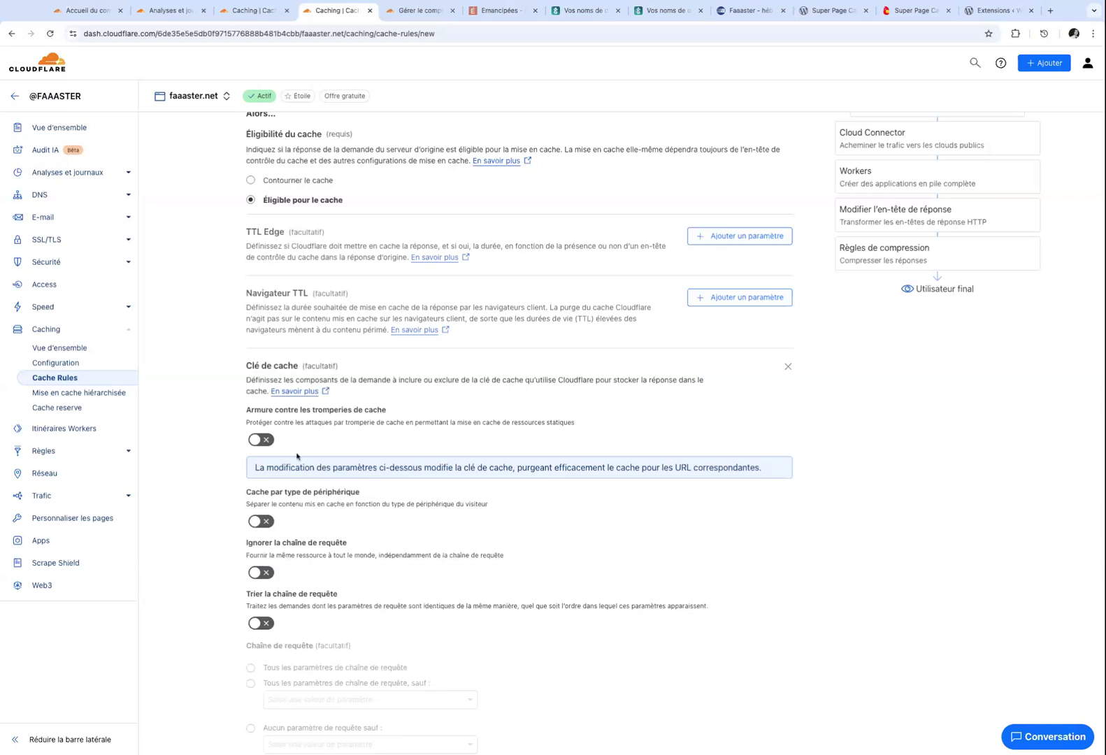
left_click(260, 574)
left_click_drag(253, 556, 396, 555)
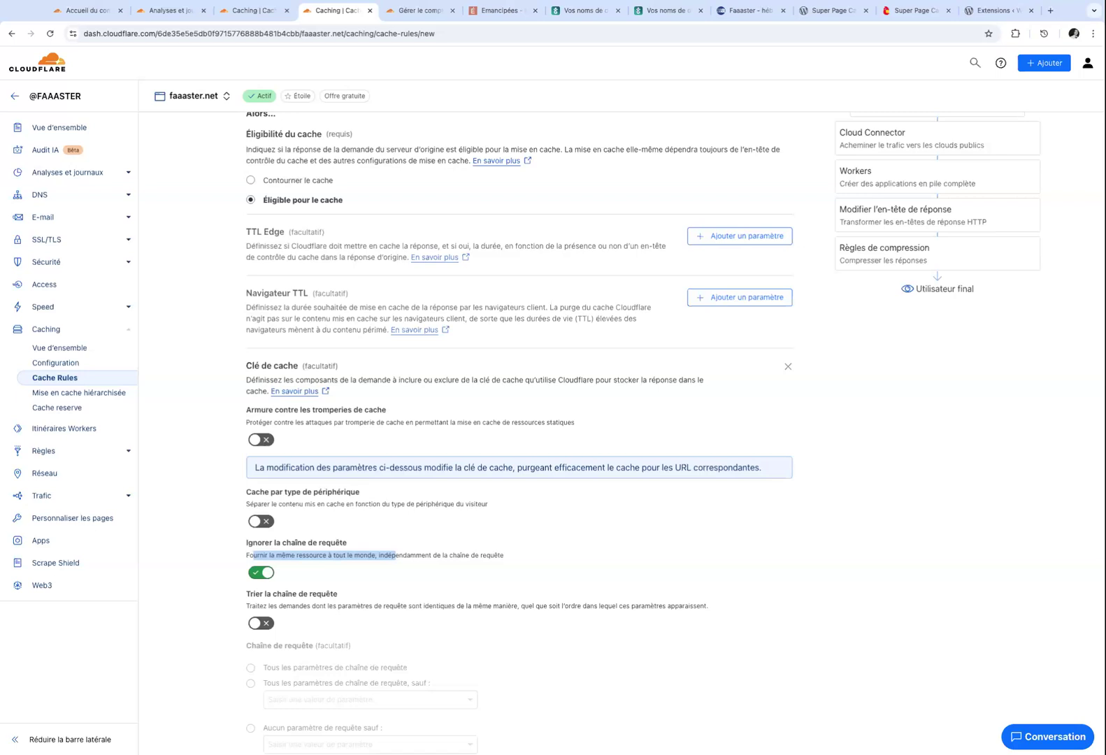
Switch the filter to Modifier l'expression and select the gclid / campaign_id expression text.
scroll(339, 377, "up", 6)
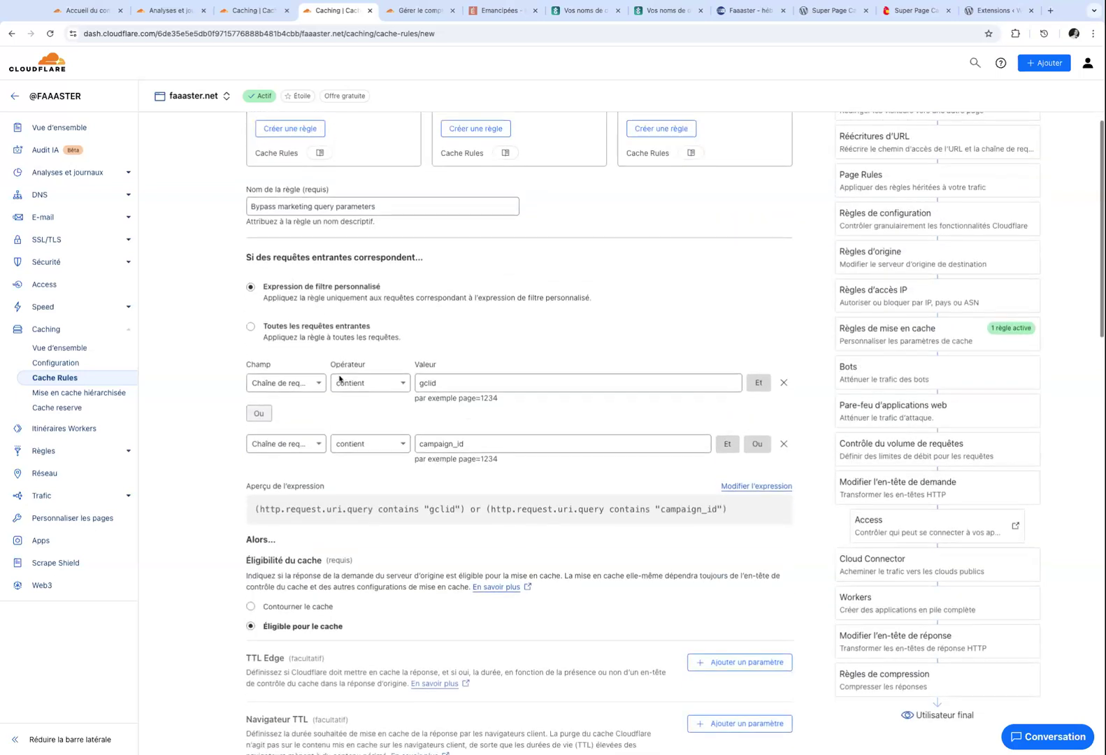
scroll(340, 378, "down", 1)
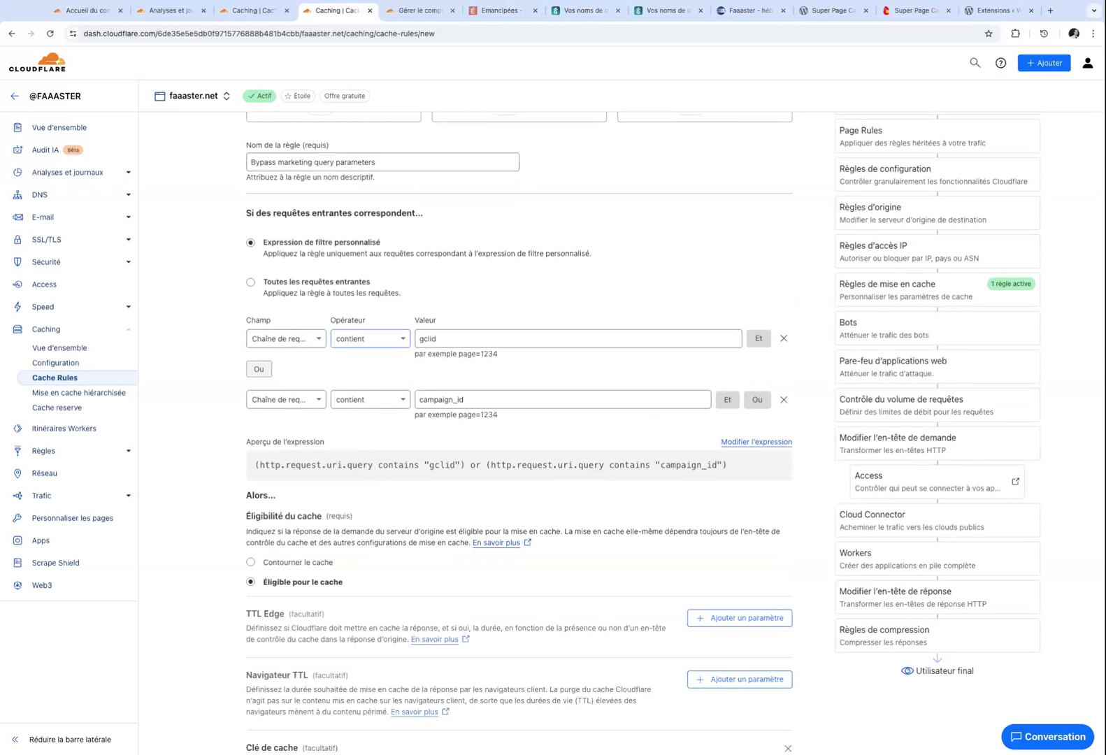
scroll(637, 267, "down", 3)
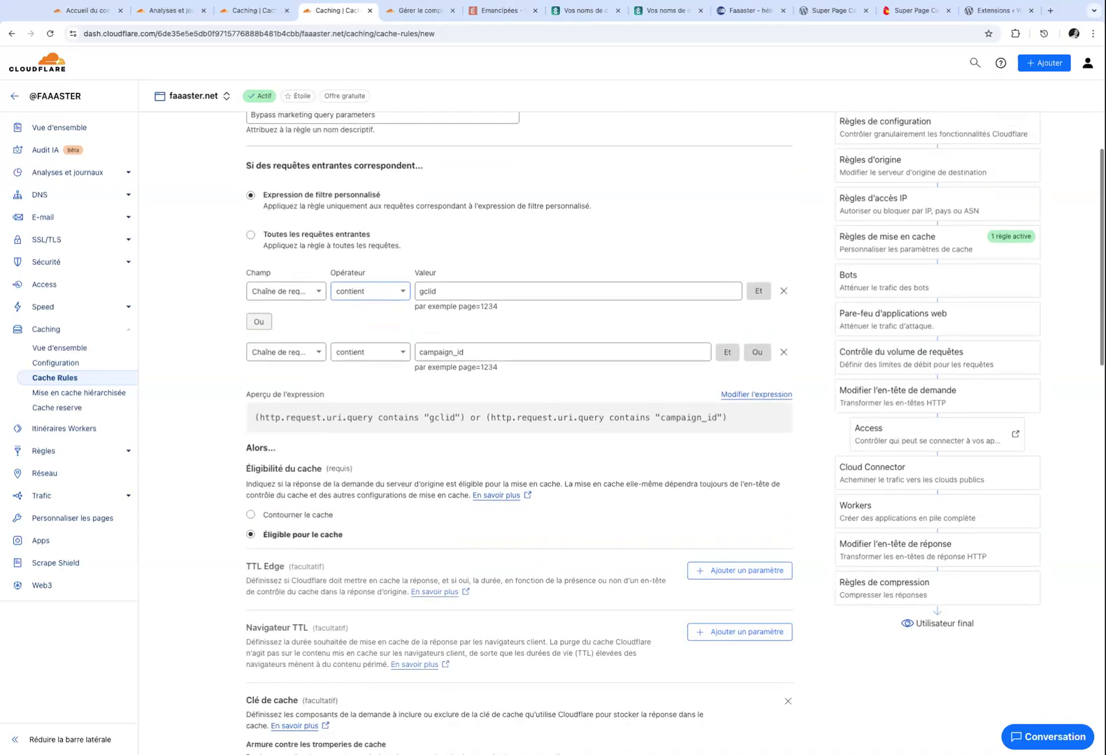
left_click(743, 334)
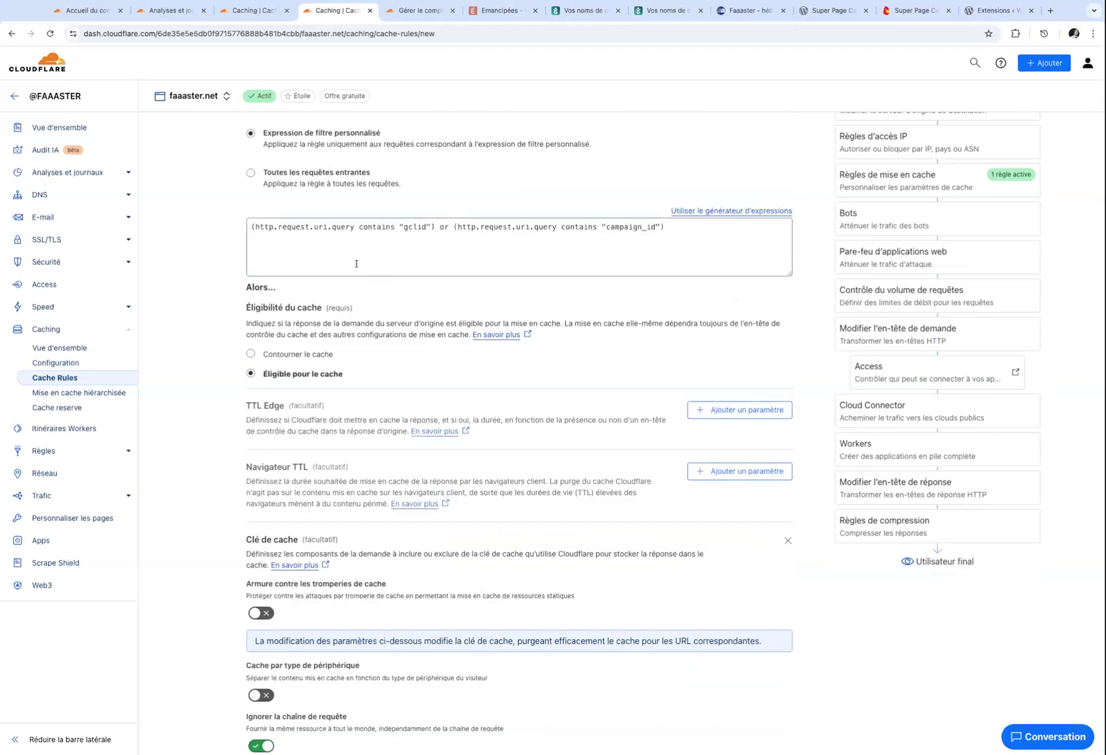
left_click(312, 241)
key("ctrl+a")
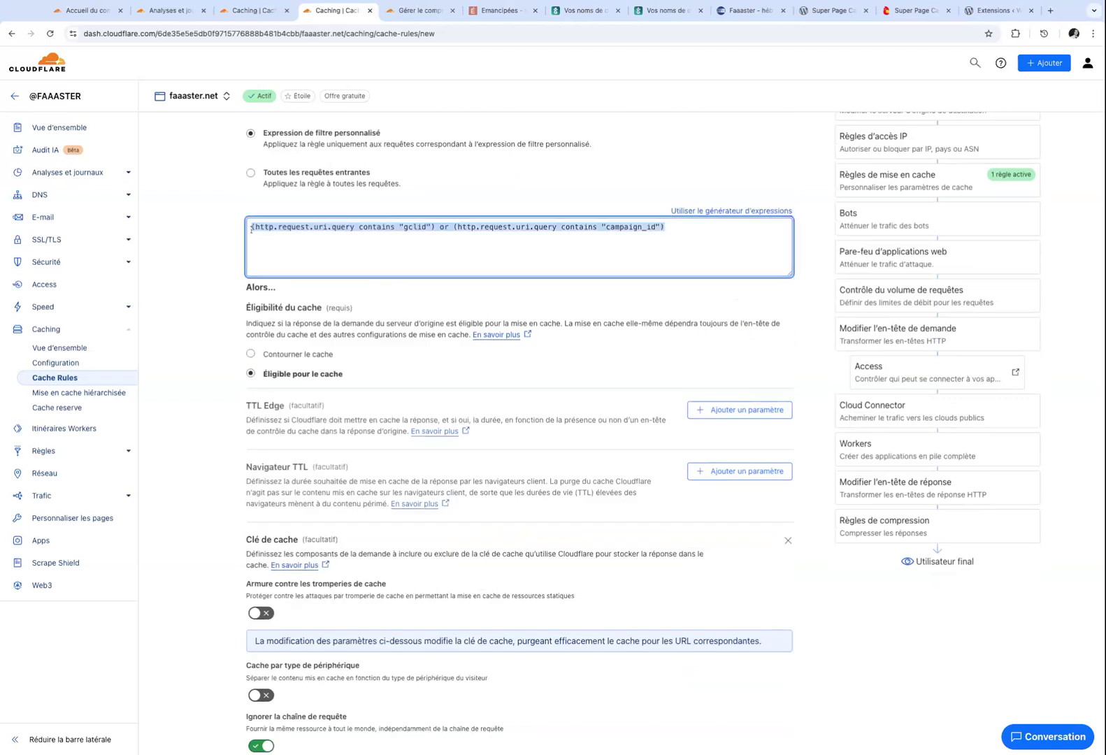
left_click(251, 228)
key("ctrl+a")
scroll(463, 219, "up", 3)
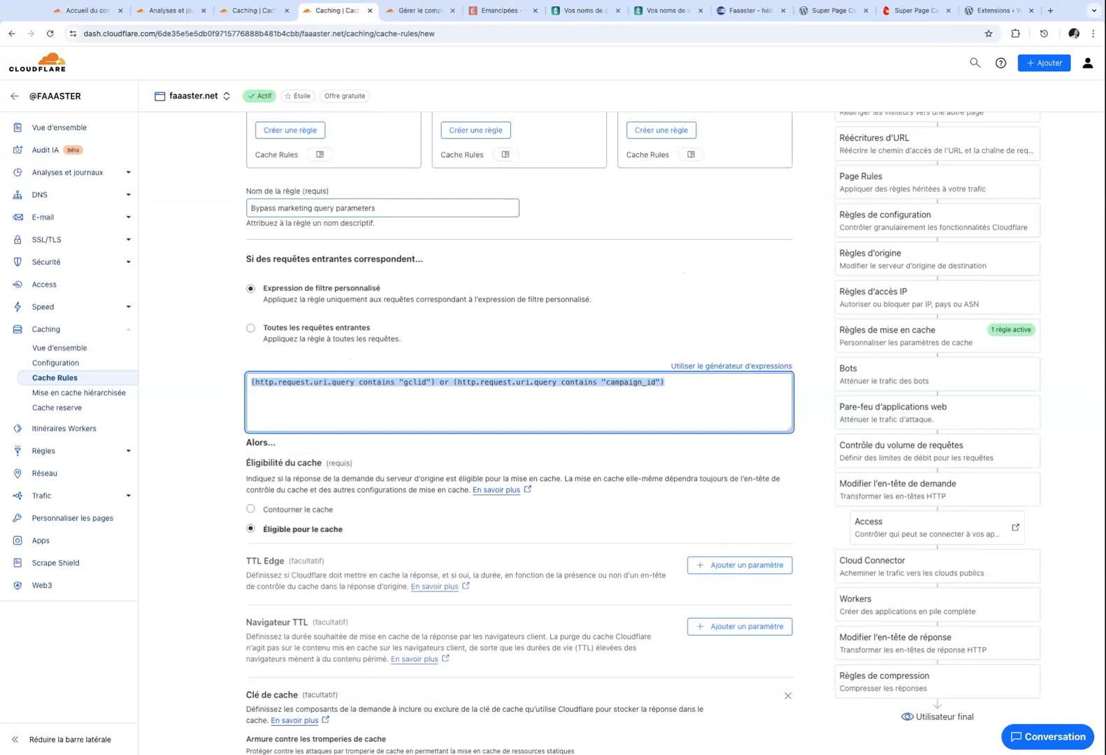
scroll(462, 277, "up", 4)
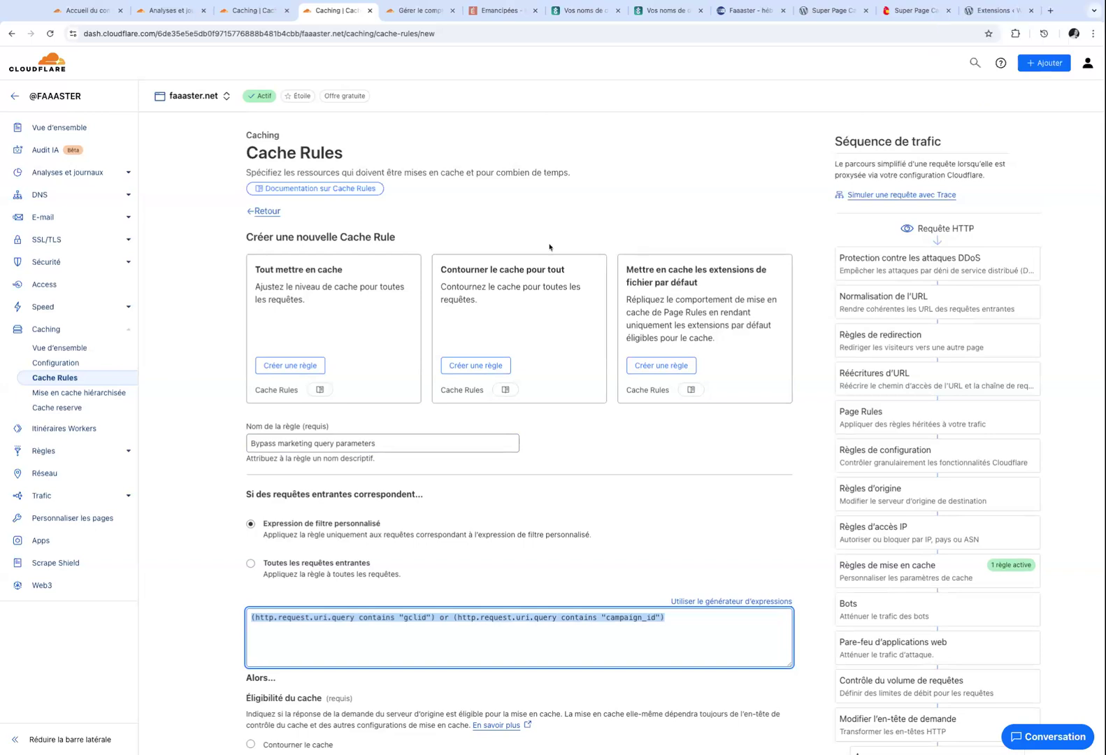
Go from the cache rule form to Règles de sécurité via the Règles and Sécurité sidebar sections.
left_click_drag(447, 270, 565, 270)
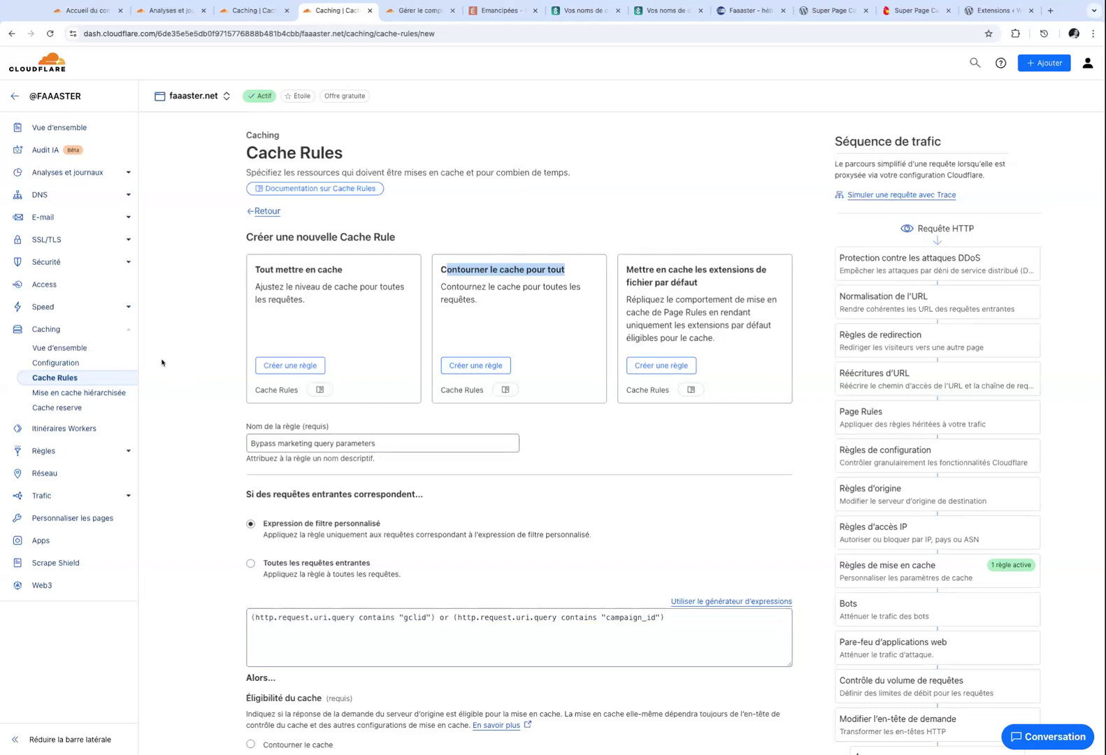
left_click(125, 452)
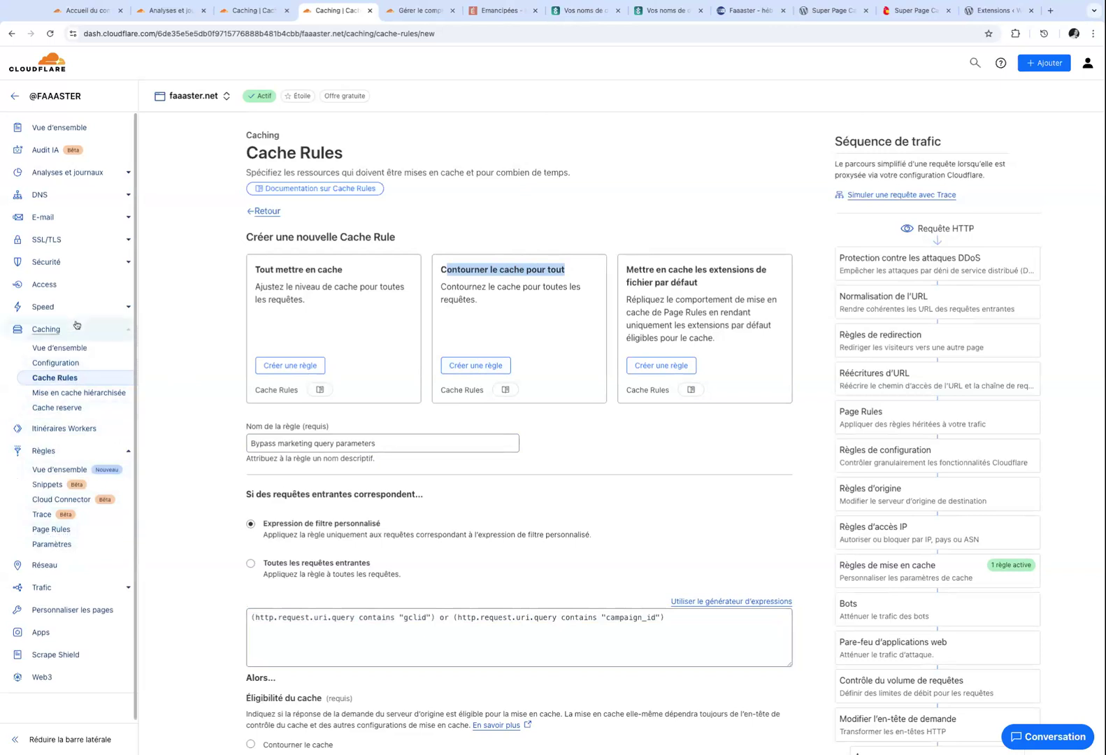
left_click(126, 269)
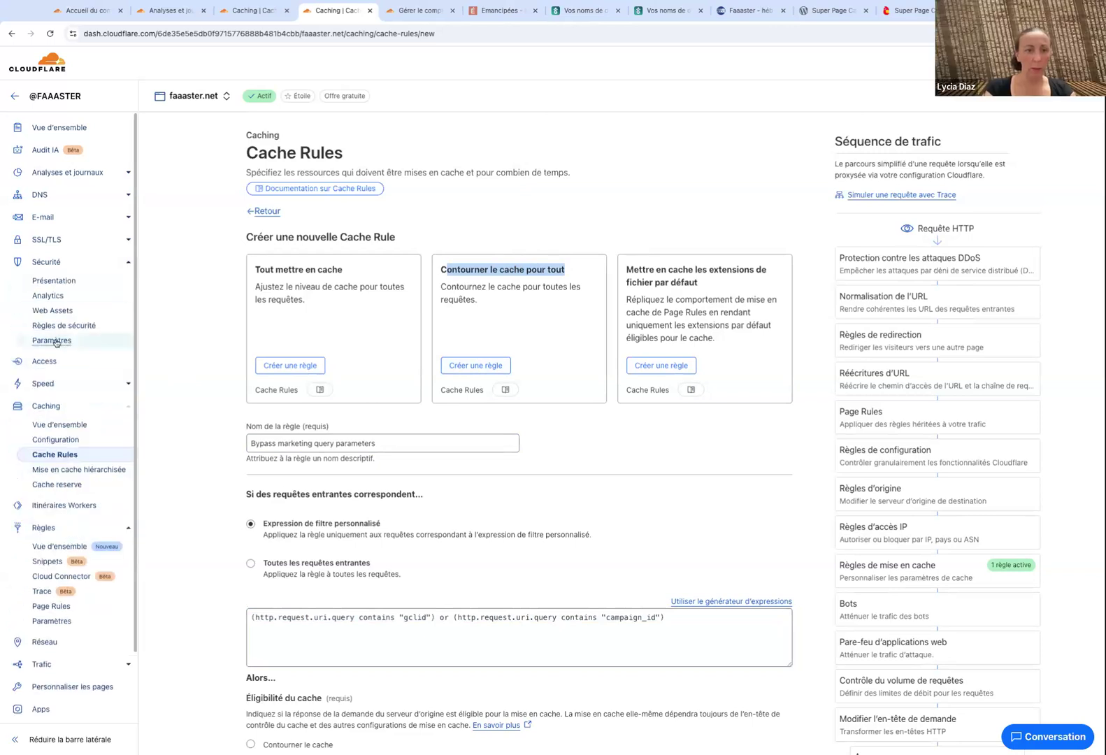
left_click(62, 327)
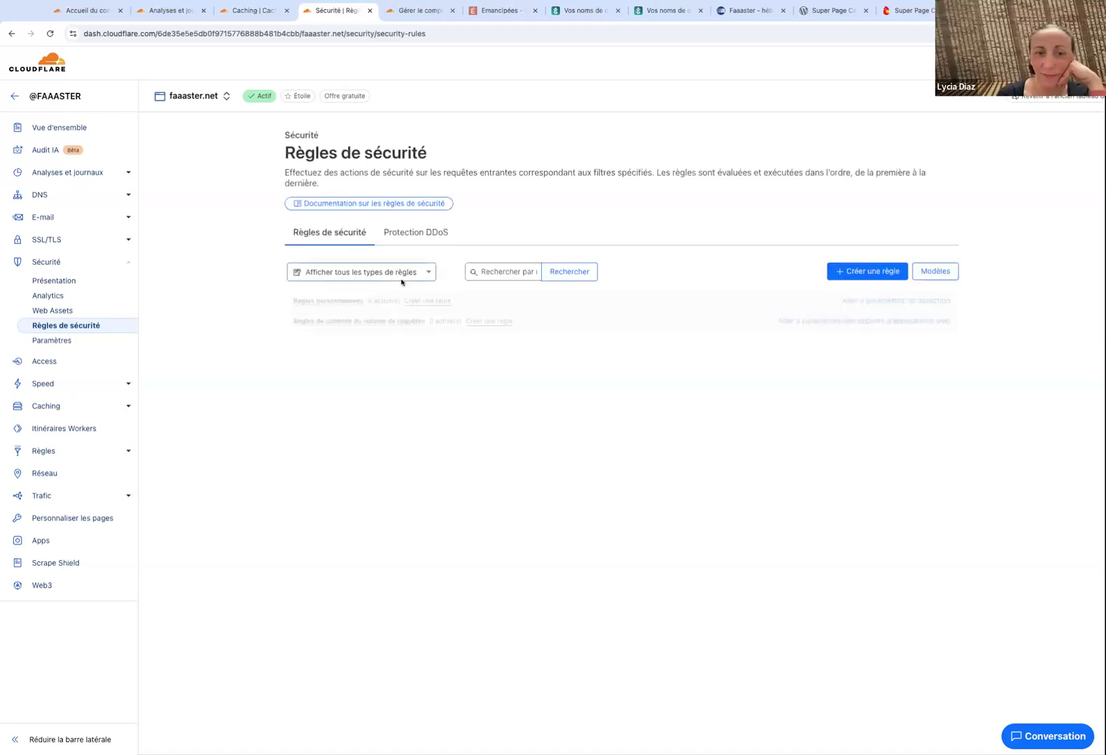
Start a new custom security rule named 'Protect wp-login.php'.
left_click(854, 272)
left_click(765, 300)
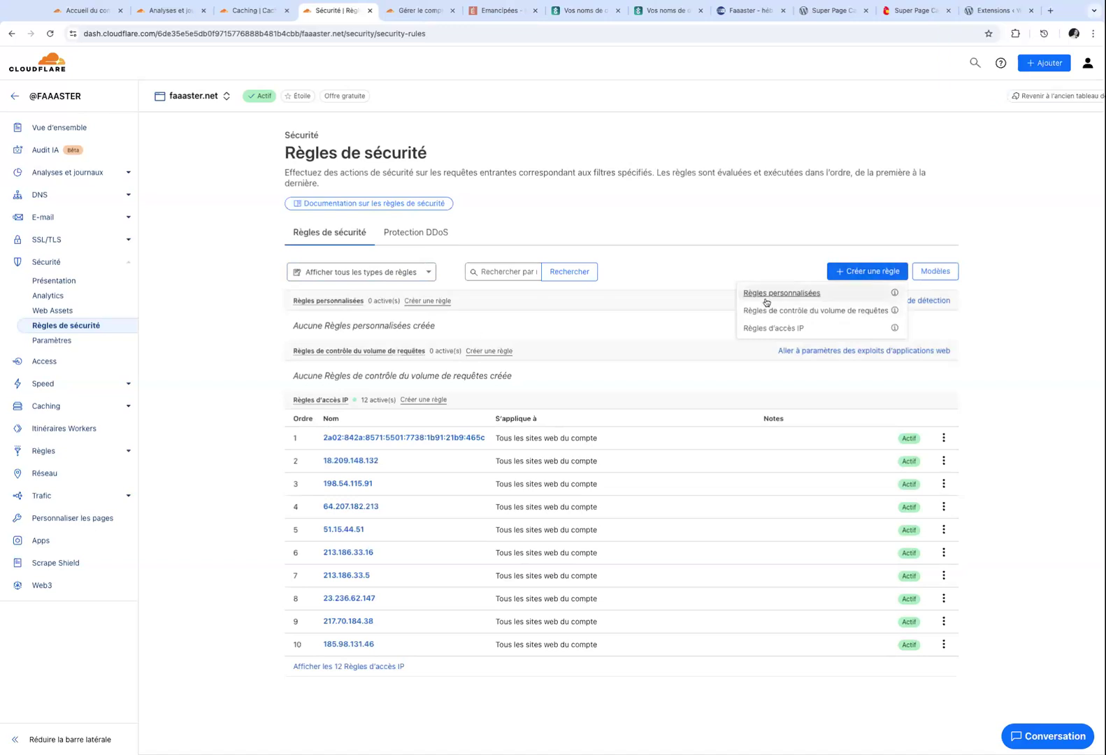
mouse_move(409, 352)
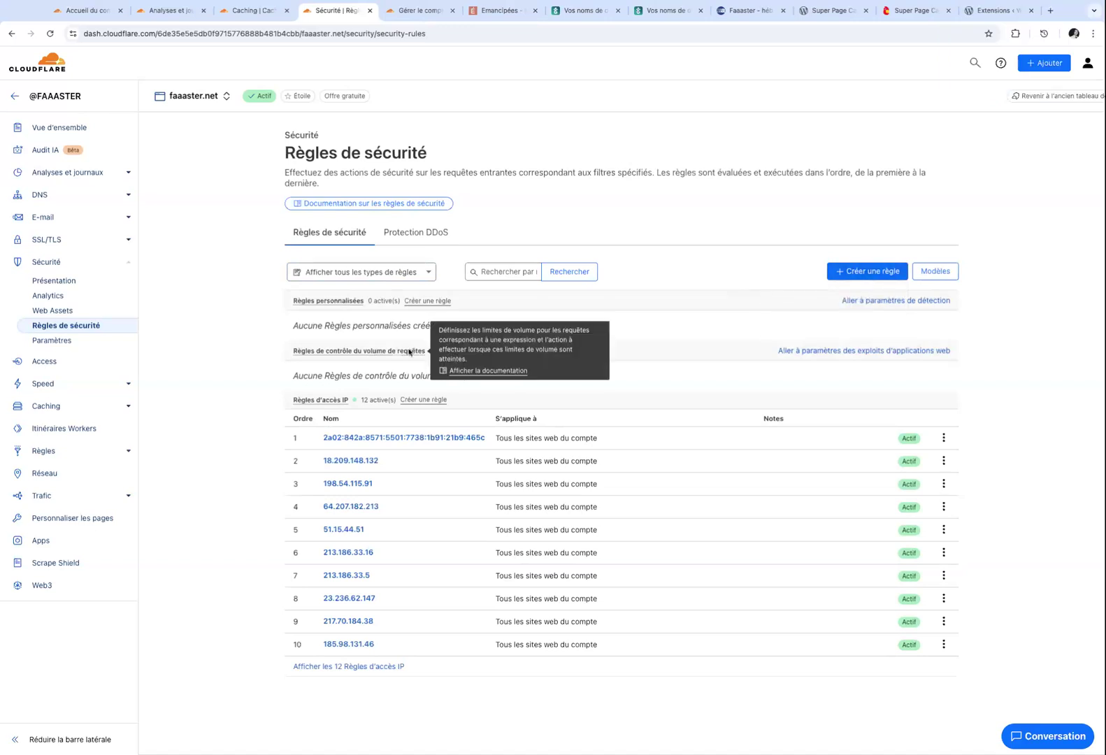
left_click(863, 273)
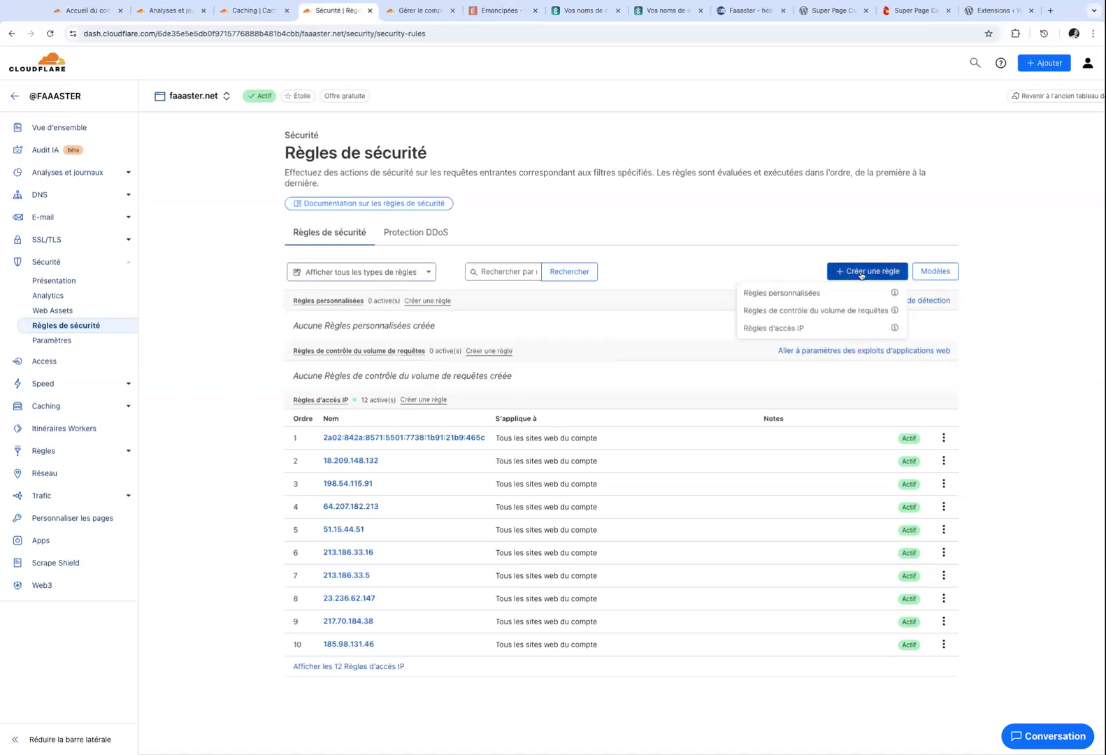
left_click(789, 295)
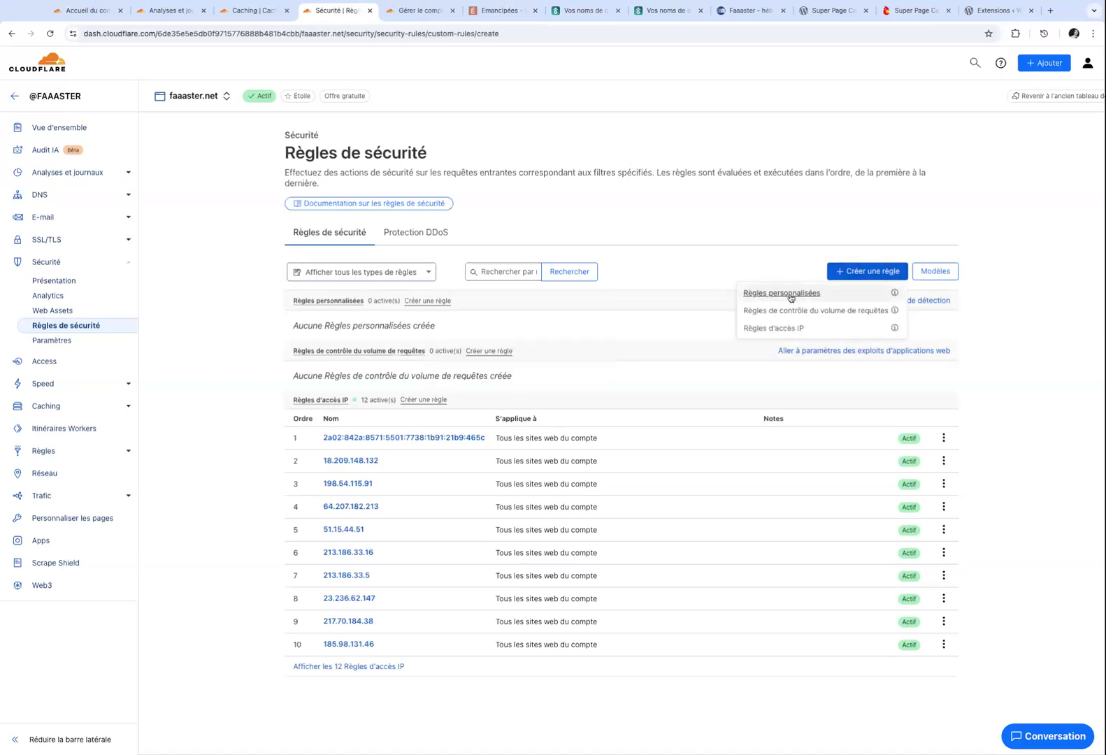
left_click(364, 243)
type("P")
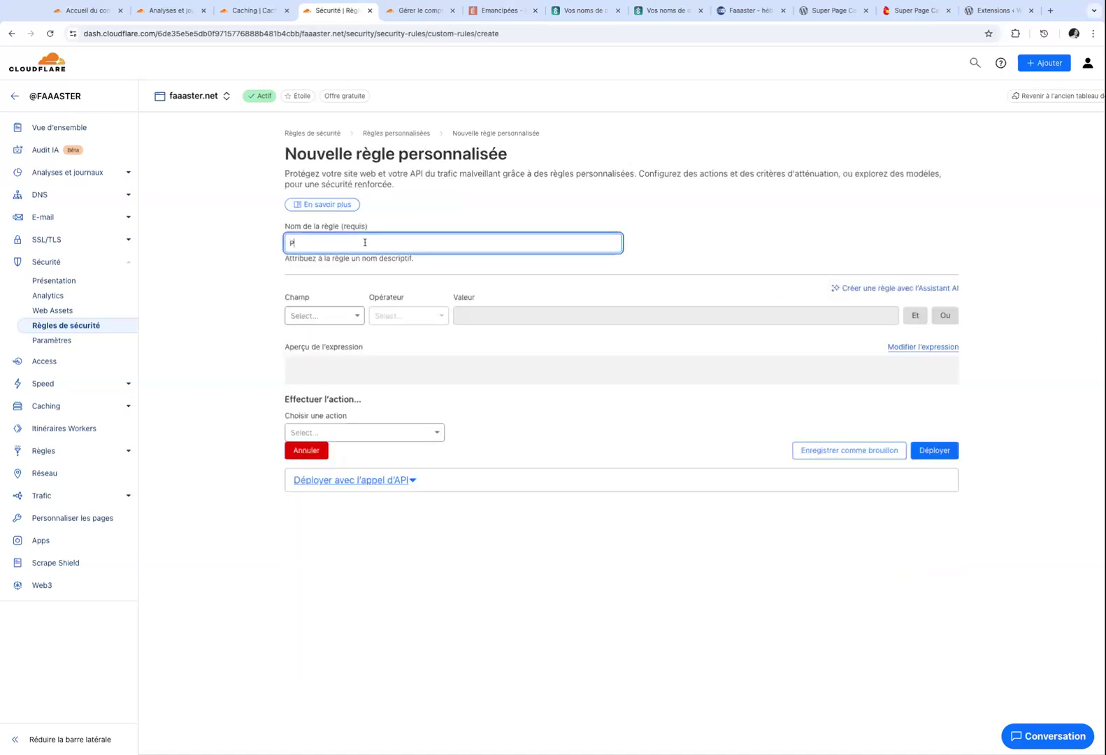
type("rotect wp-login.php")
Match requests whose URI complet contains 'wp-login.php'.
left_click(341, 316)
left_click(321, 340)
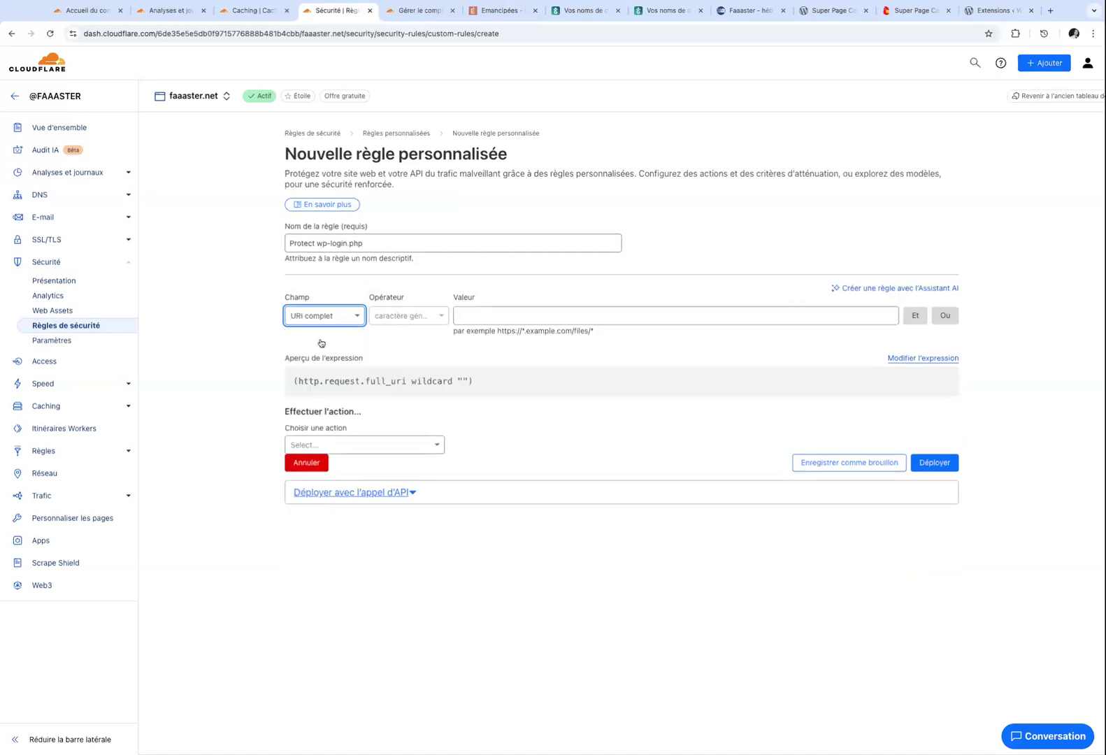
left_click(414, 317)
left_click(405, 441)
left_click(489, 314)
type("wp-logibn")
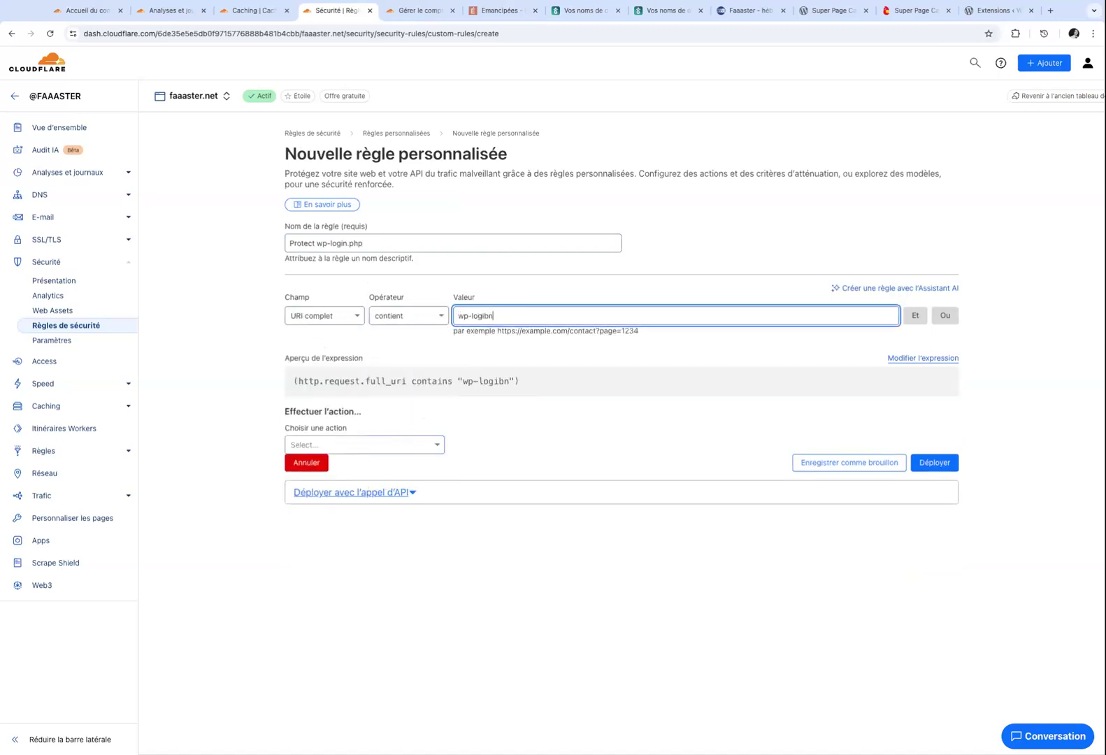
key("BackSpace")
key("BackSpace")
type("n.php")
Set the action to Défi JS and deploy the rule.
left_click(368, 445)
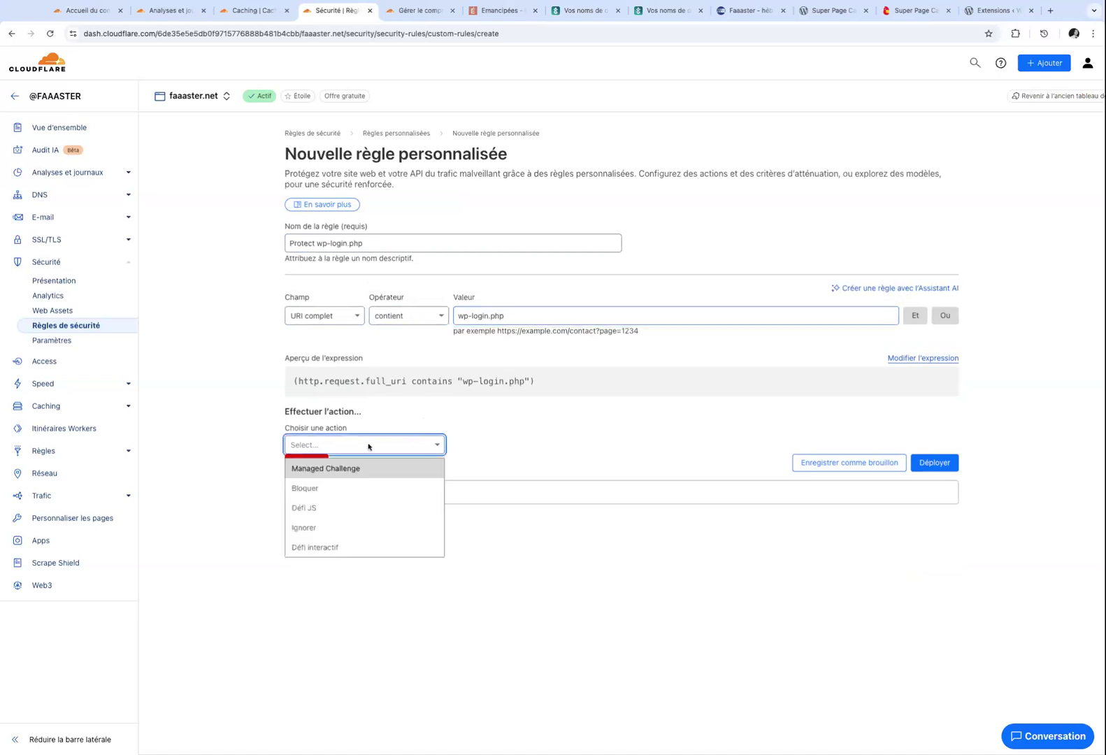
left_click(313, 471)
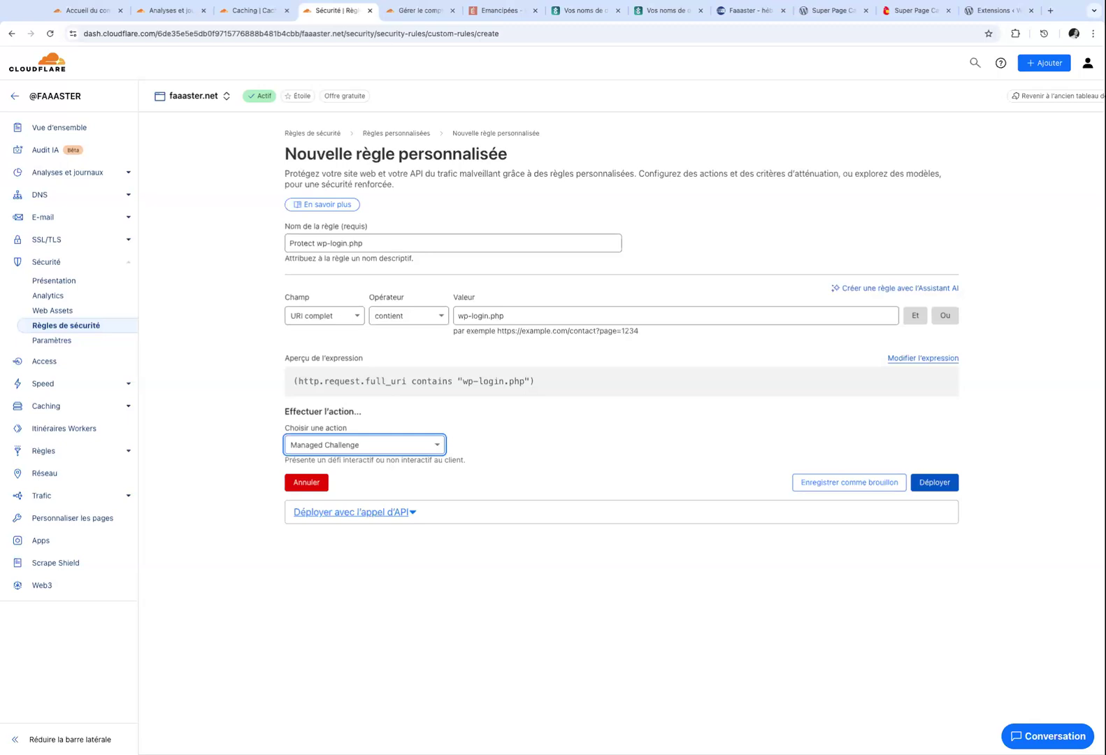
left_click(413, 447)
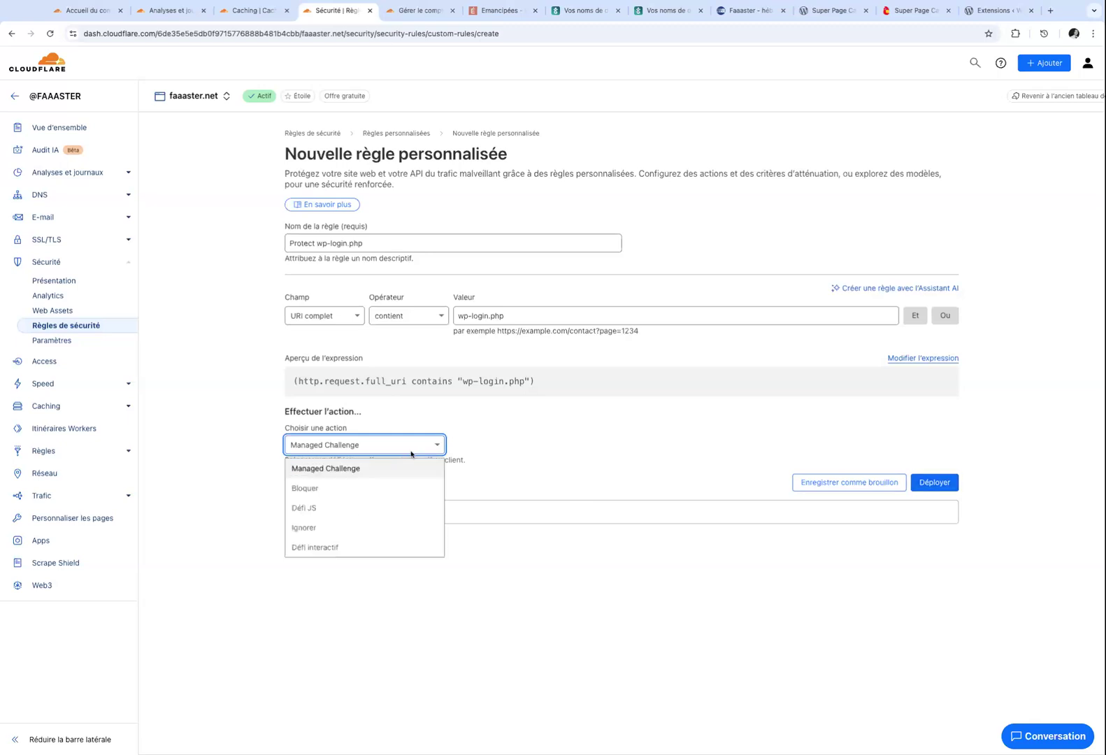
left_click(325, 516)
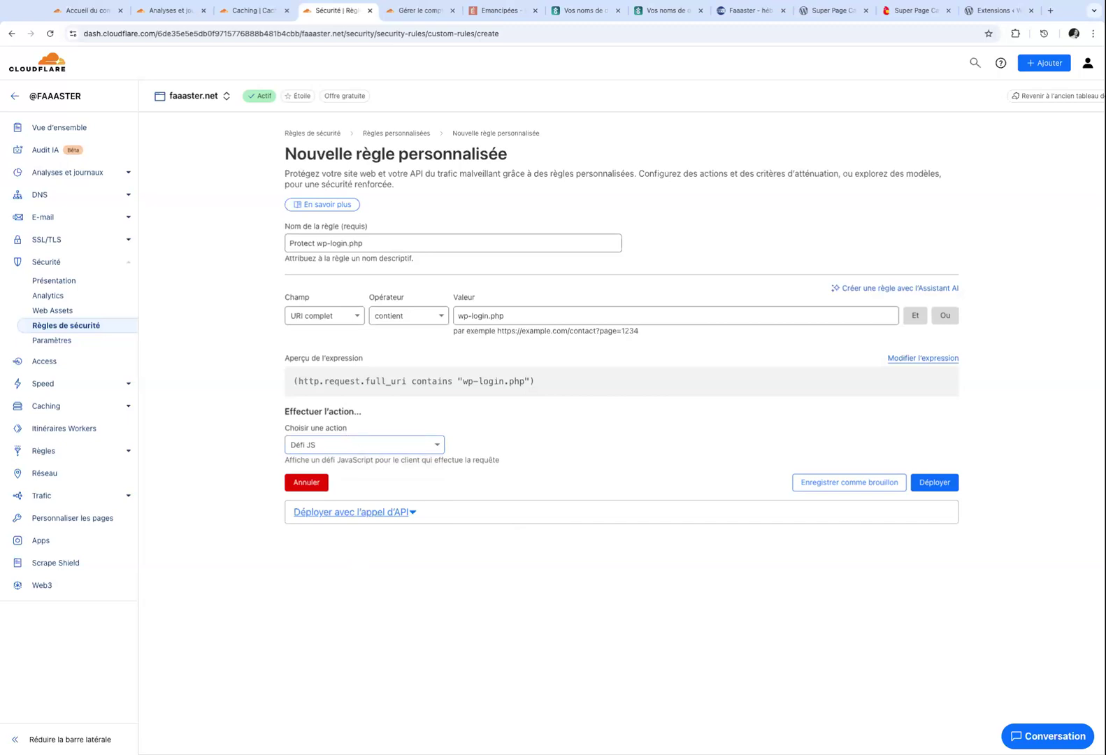
left_click(939, 483)
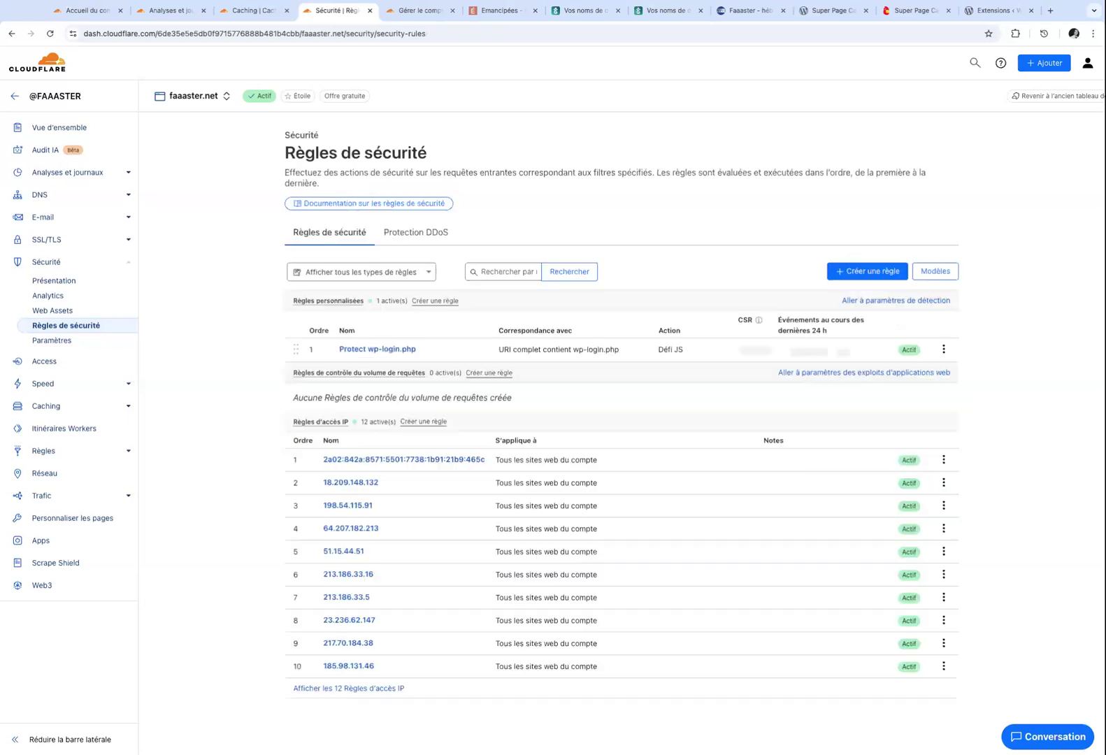
Return to the Super Page Cache settings and log out of WordPress with Se déconnecter.
left_click(811, 14)
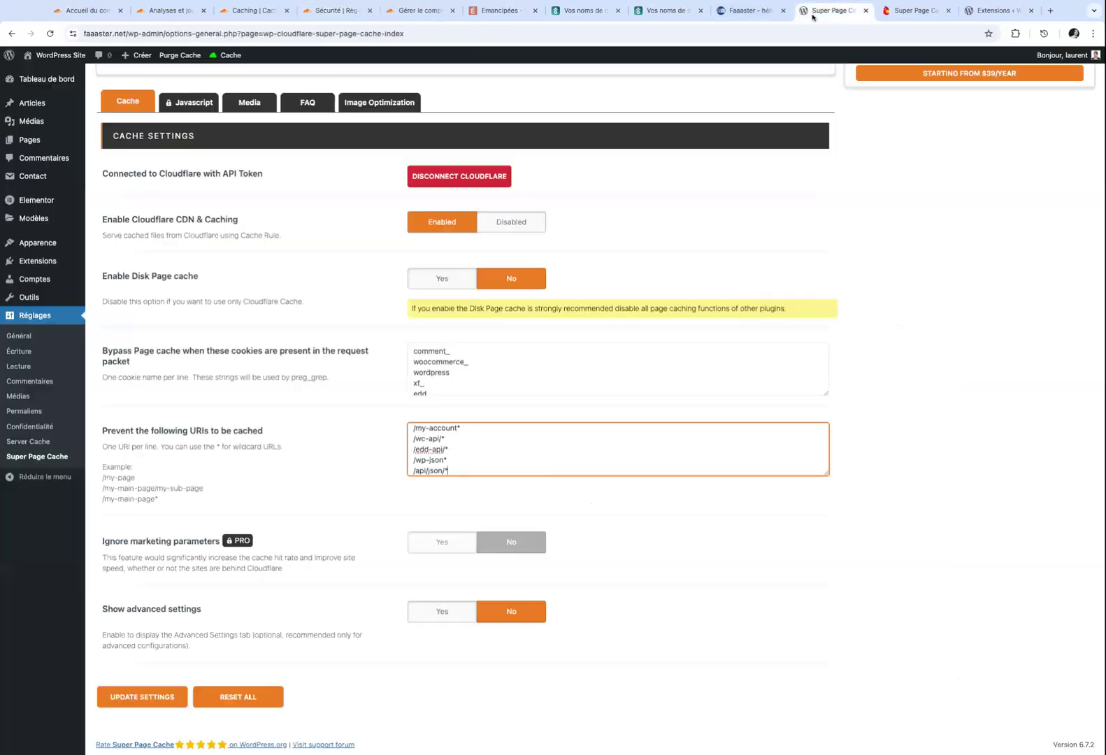
mouse_move(1042, 56)
left_click(1042, 109)
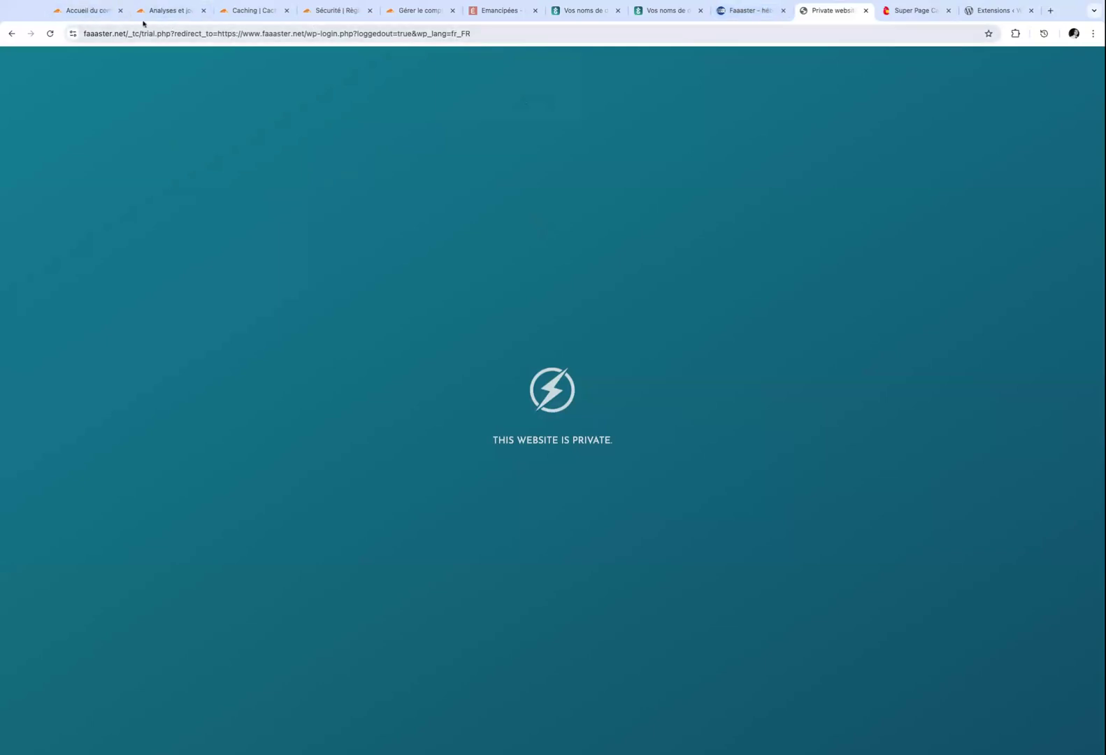
Glance over the Faaaster hosting dashboard, then bring up the WordPress Extensions list.
left_click(731, 12)
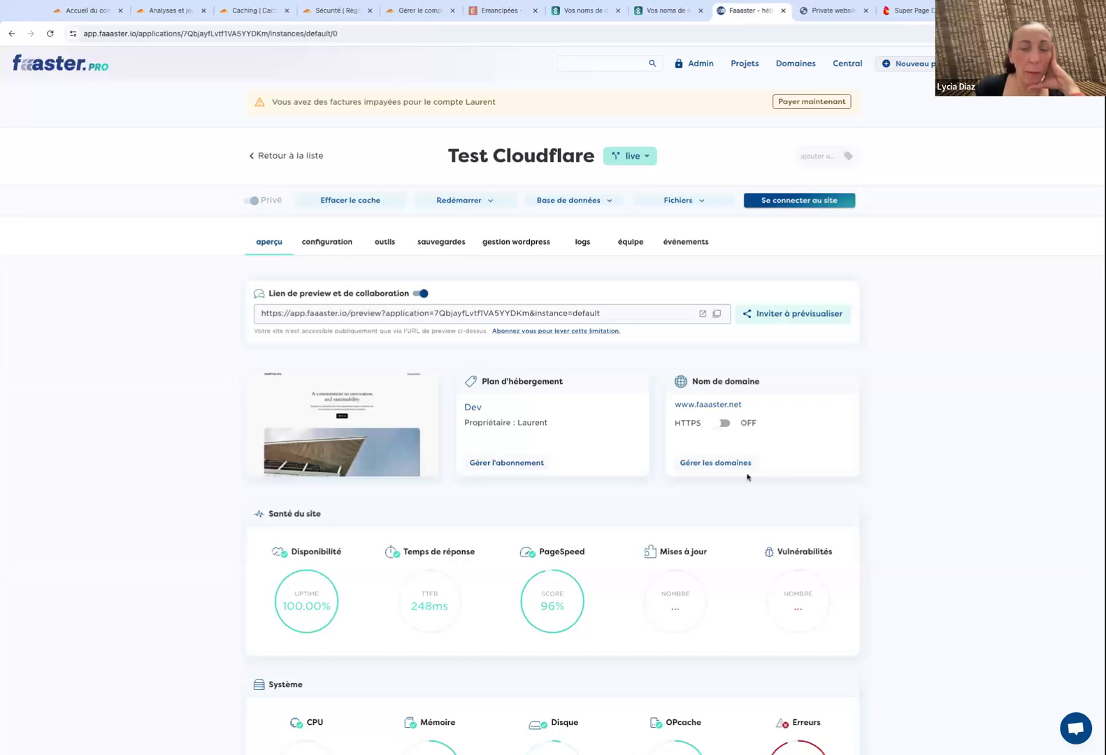
scroll(712, 673, "down", 4)
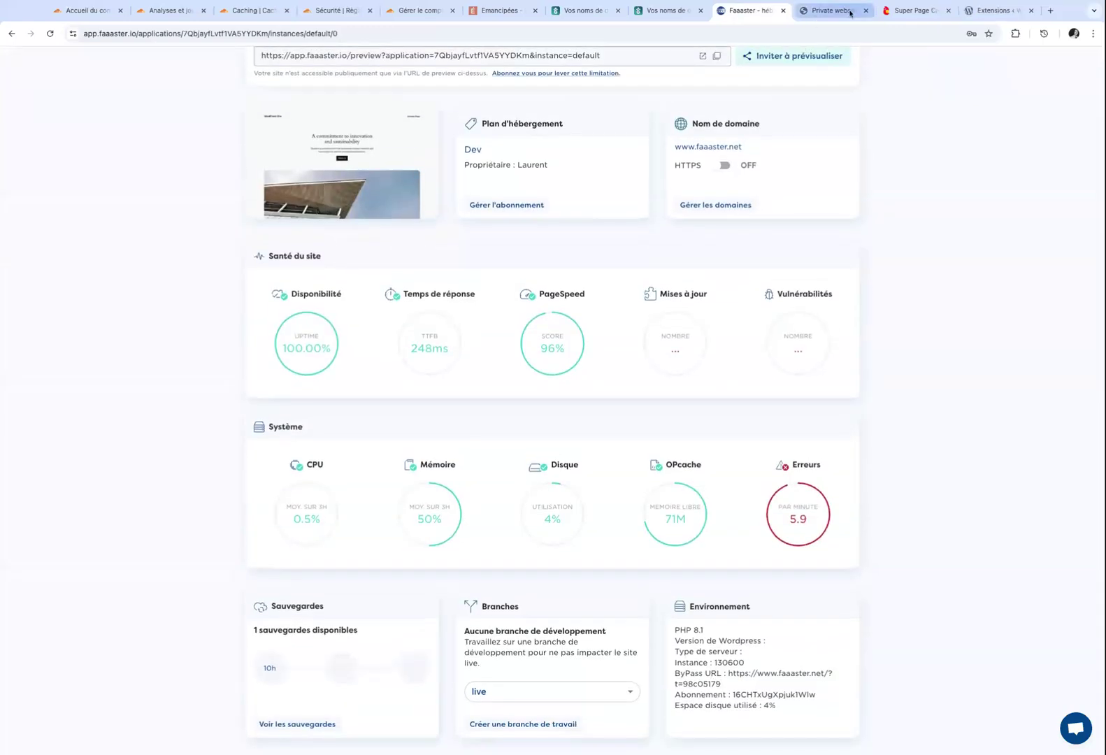
left_click(996, 12)
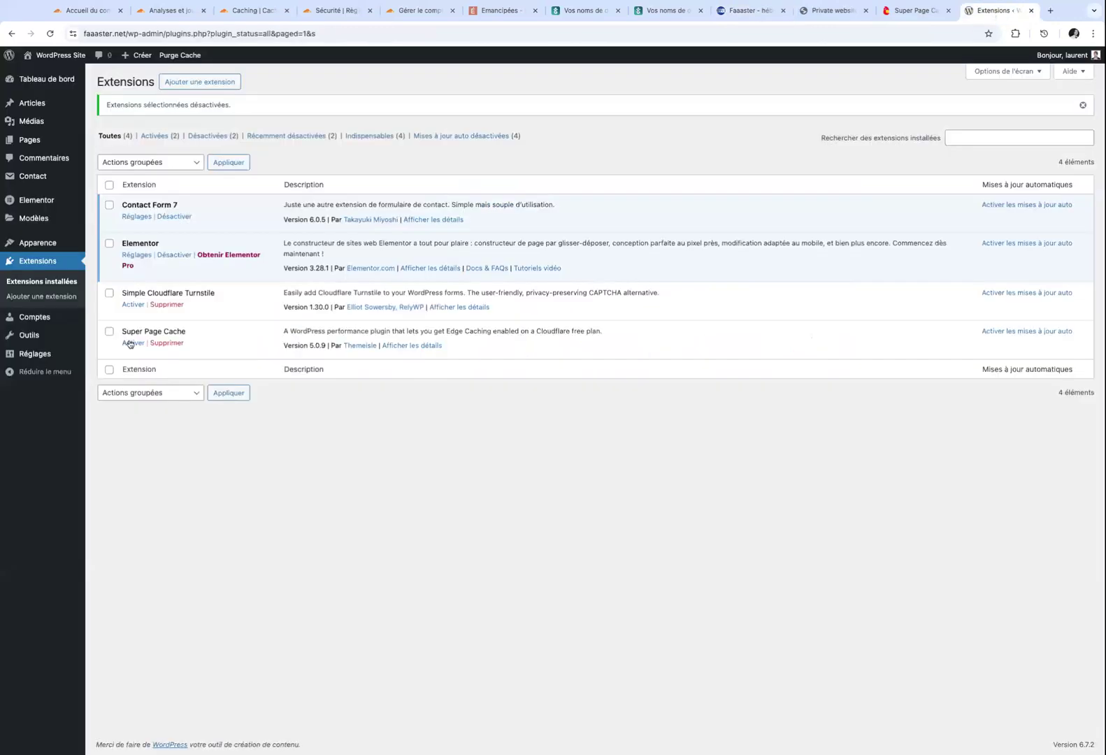
Highlight the Simple Cloudflare Turnstile plugin, then go back to the Cloudflare 'Caching | Cache Rules' tab.
left_click_drag(122, 293, 215, 293)
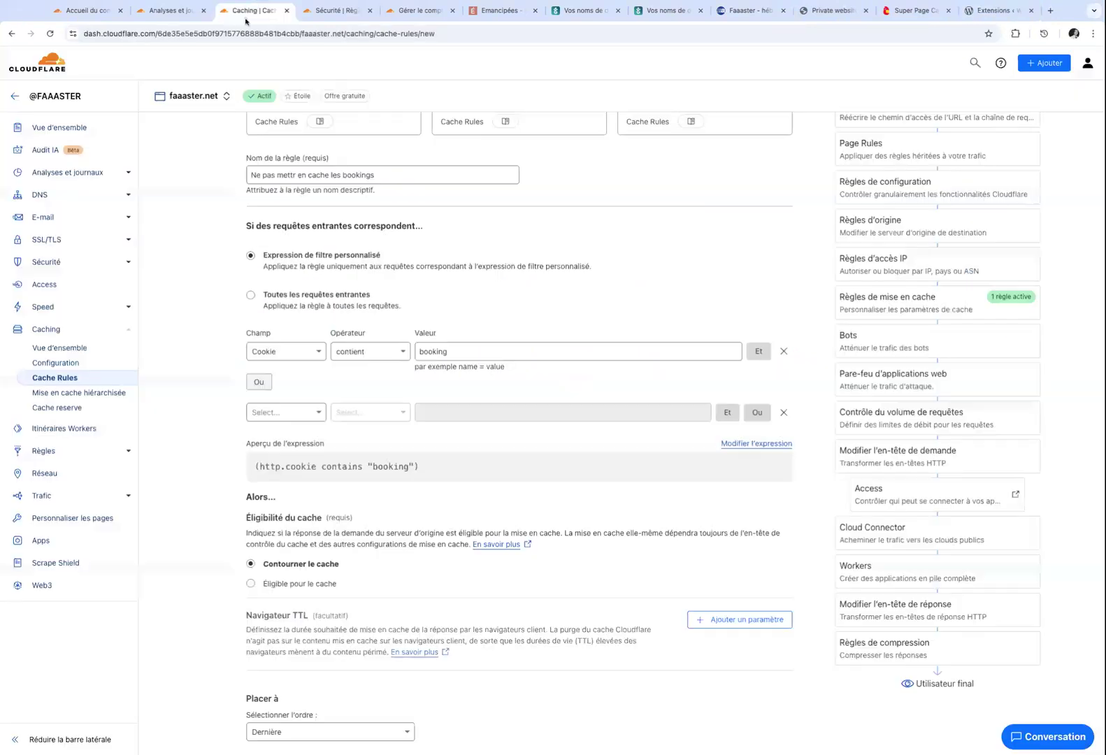
left_click(244, 19)
Under Sécurité > Règles de sécurité, create a Règles de contrôle du volume de requêtes rule.
left_click(127, 307)
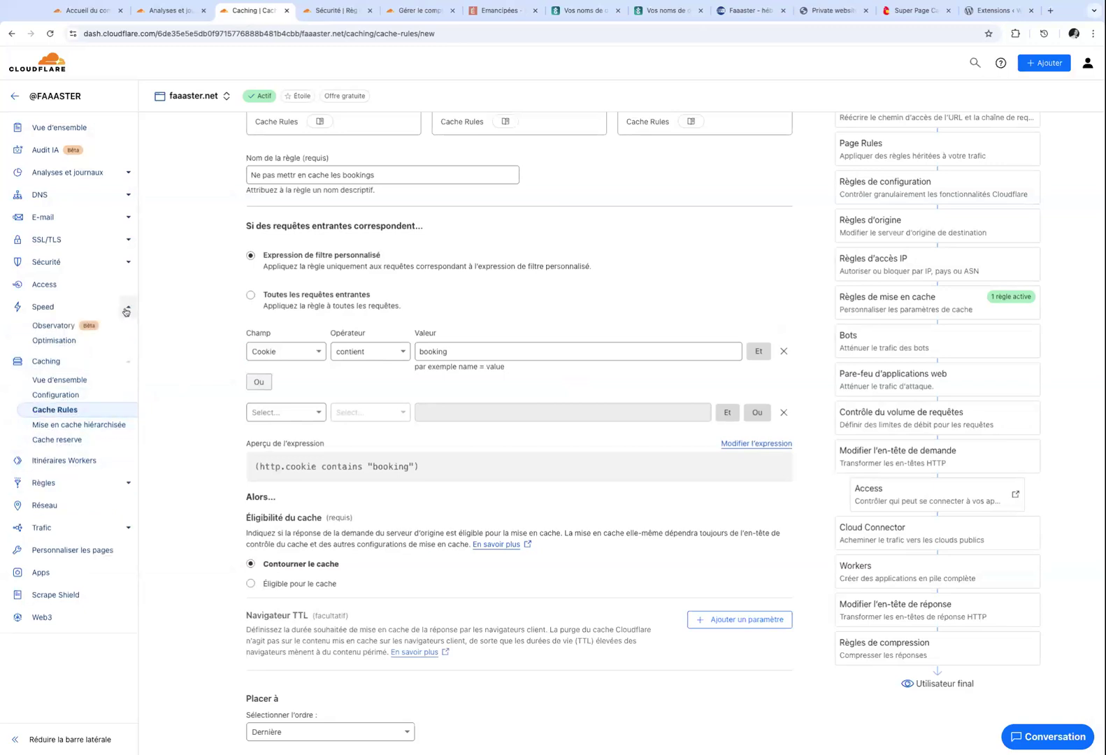
left_click(114, 264)
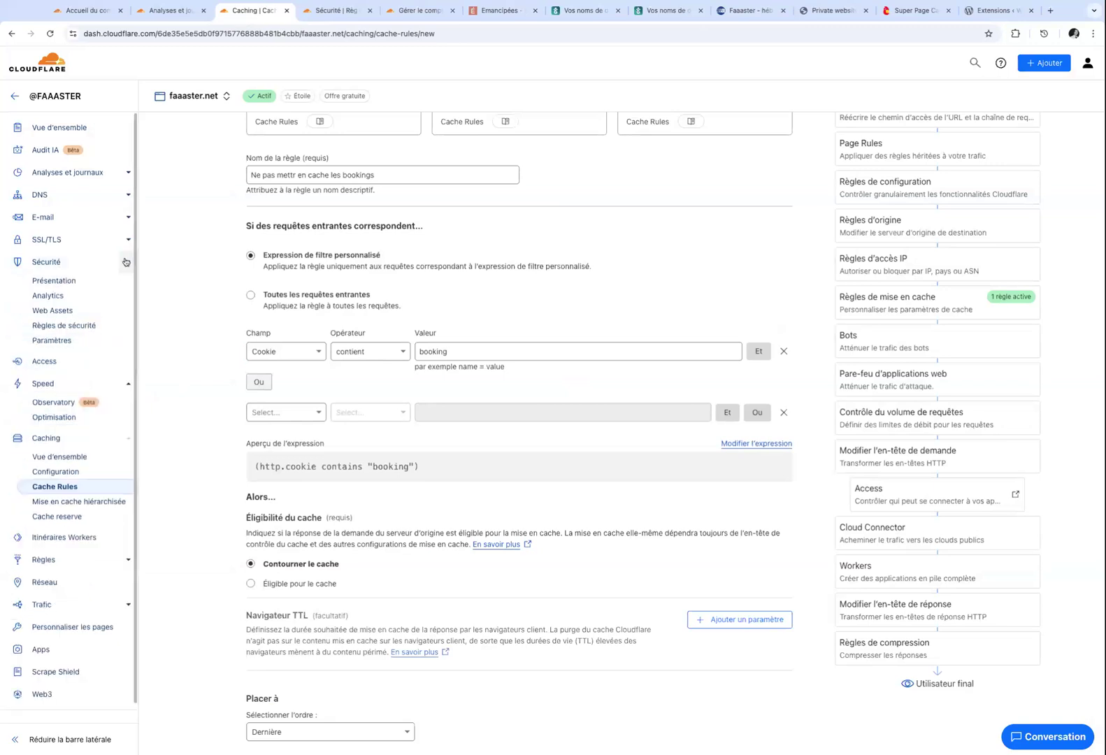
left_click(51, 325)
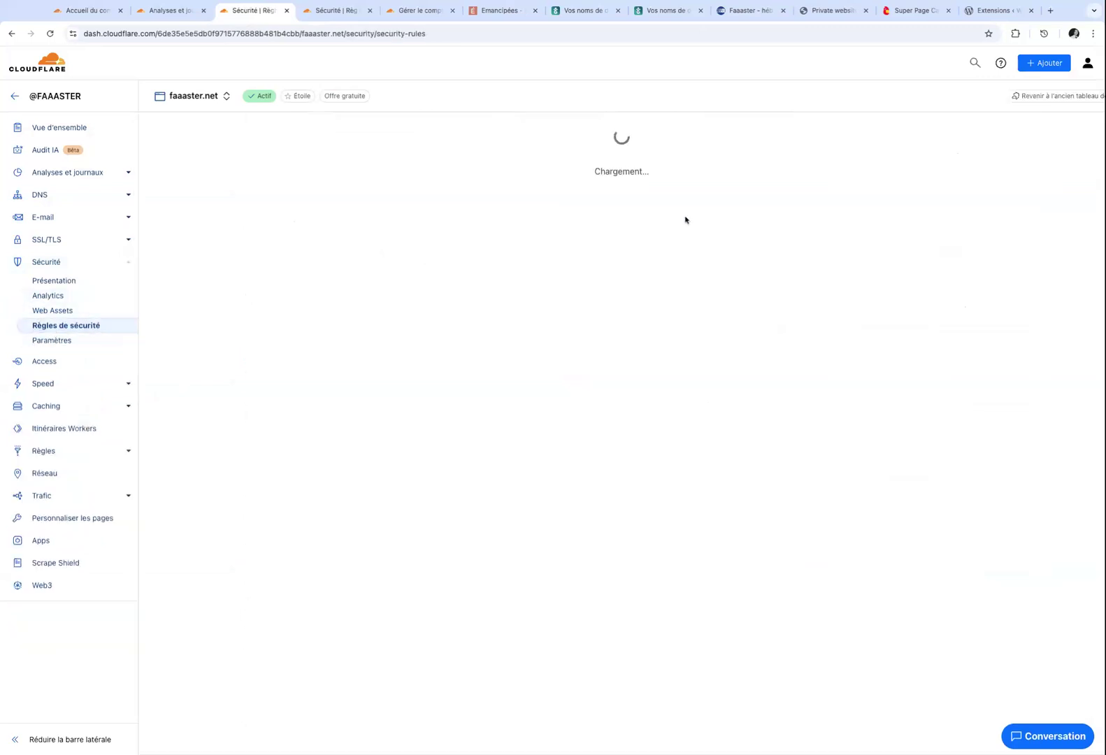
left_click(850, 270)
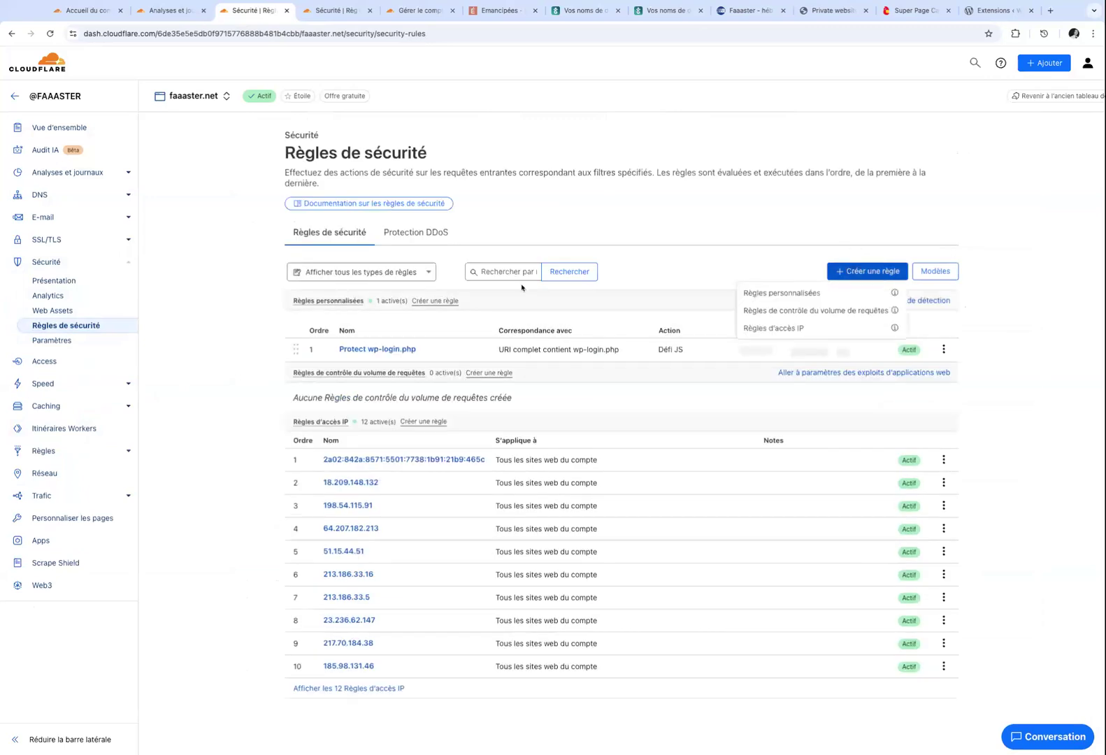
left_click(836, 312)
left_click(340, 242)
Name the rule 'Rate limit global' and match Catégorie de bot vérifiée equal to Webhooks.
type("Rate")
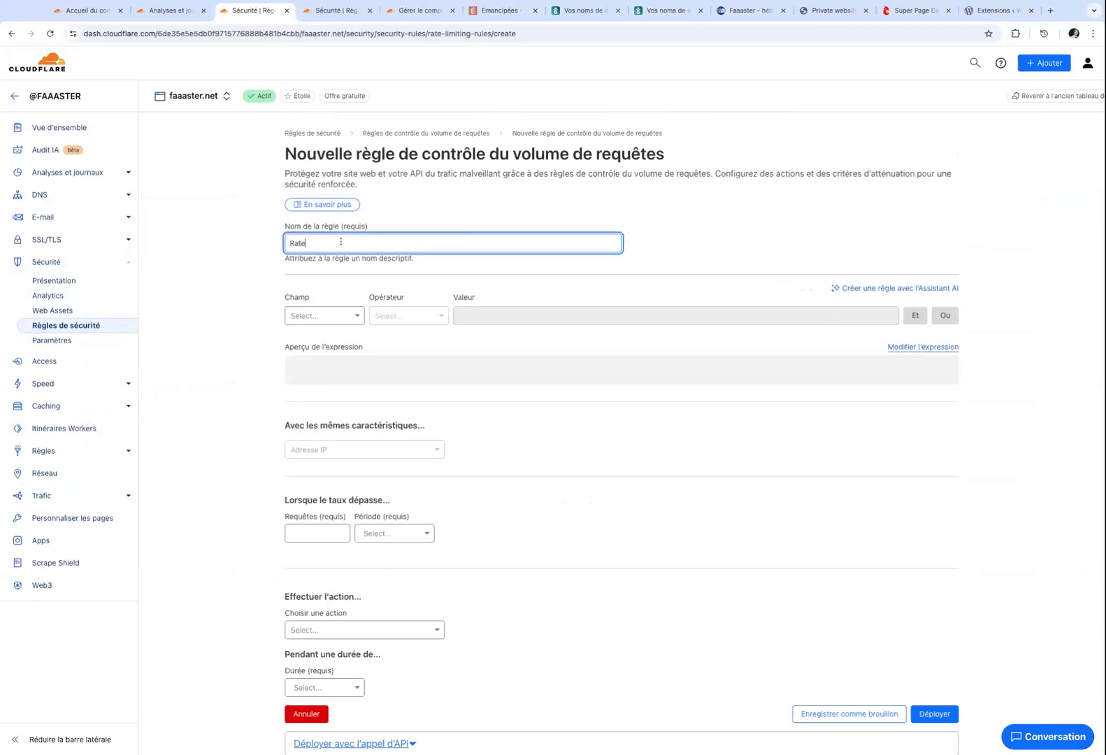
type(" limit global")
left_click(322, 322)
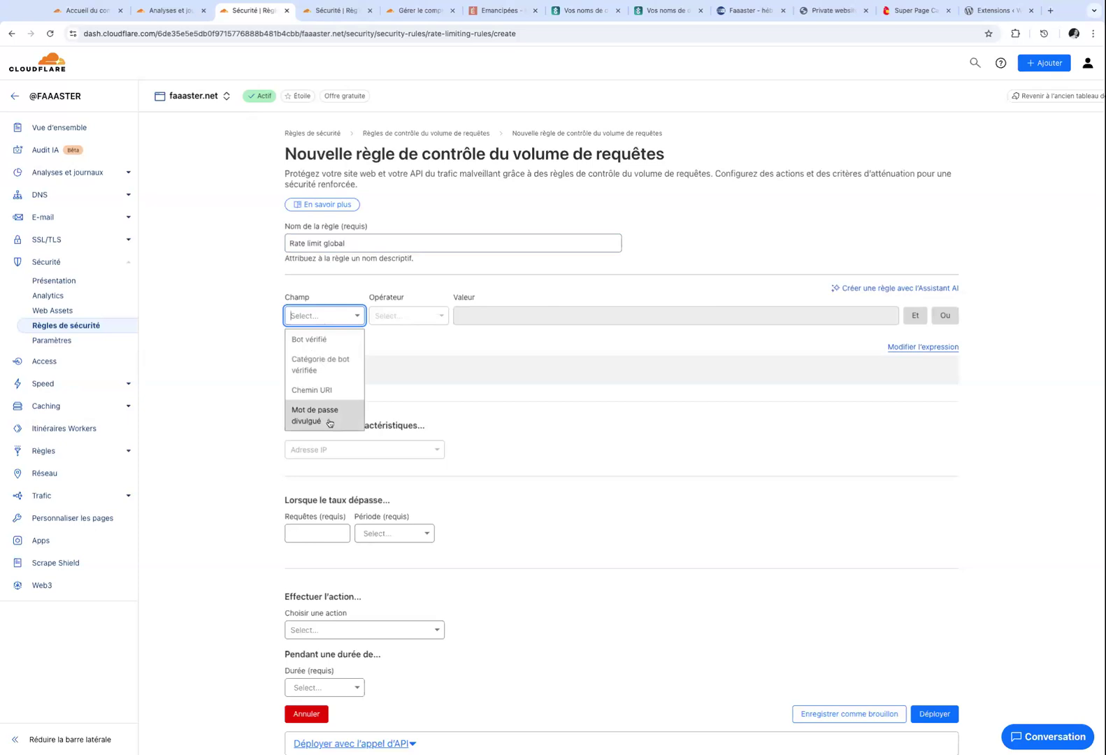
left_click(320, 341)
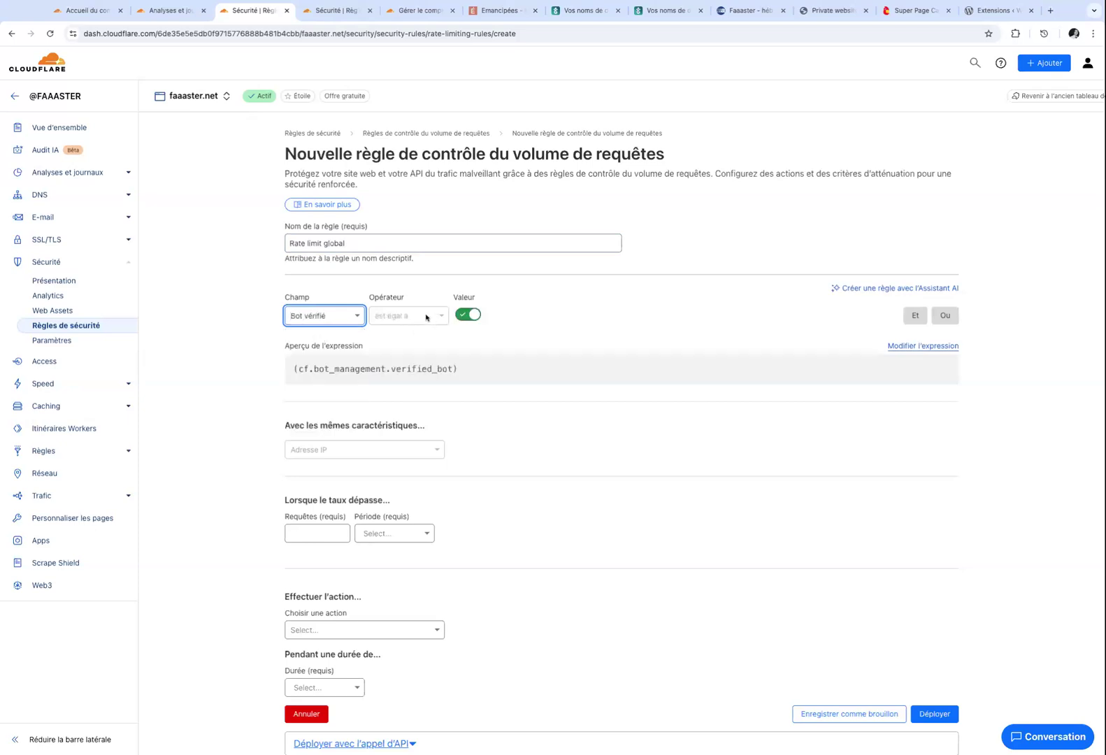
left_click(467, 315)
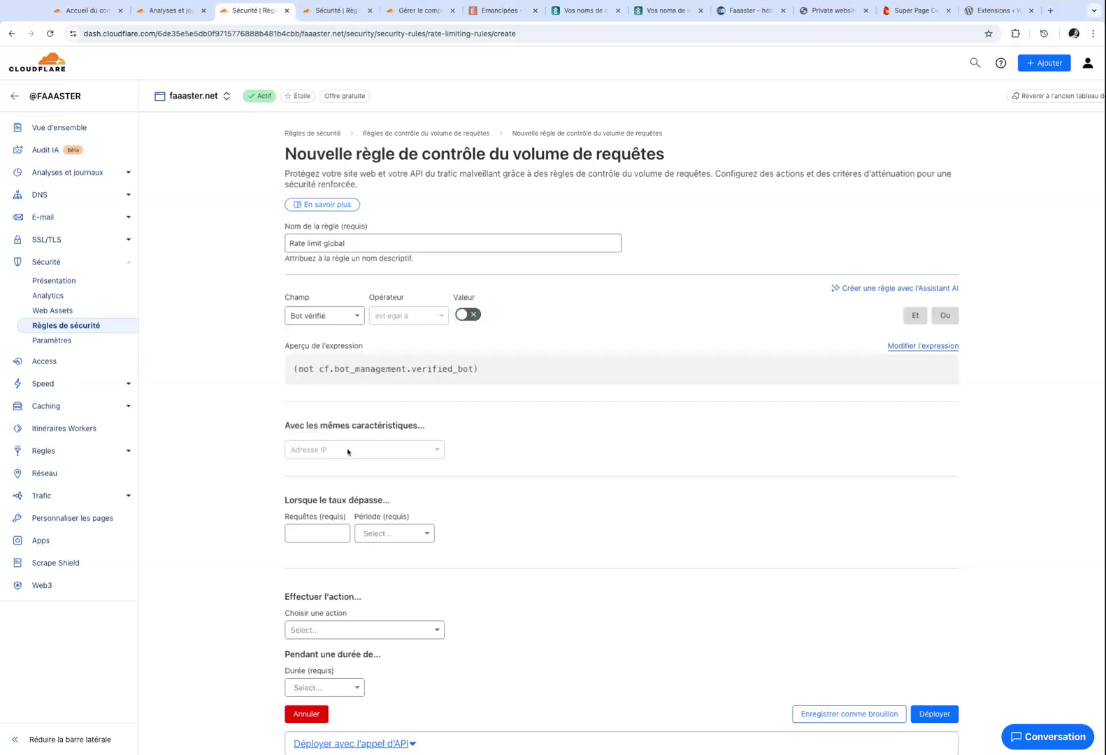
scroll(345, 403, "down", 2)
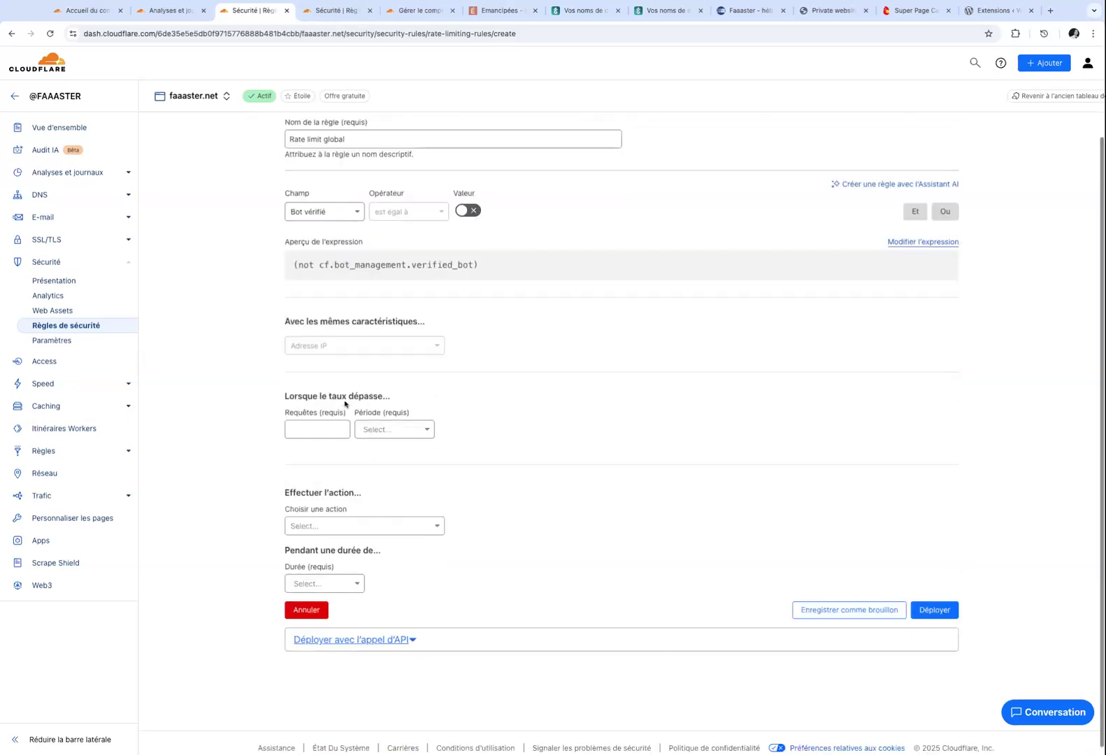
left_click(345, 212)
left_click(330, 257)
left_click(498, 215)
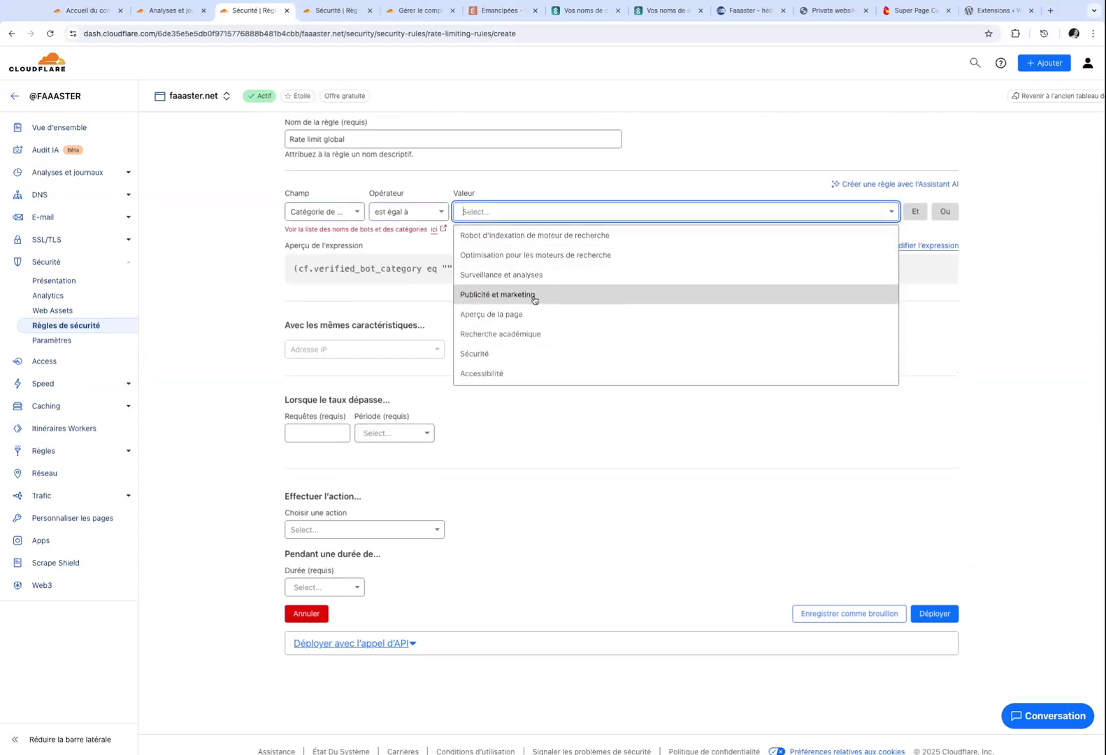
scroll(513, 367, "down", 1)
scroll(512, 369, "down", 2)
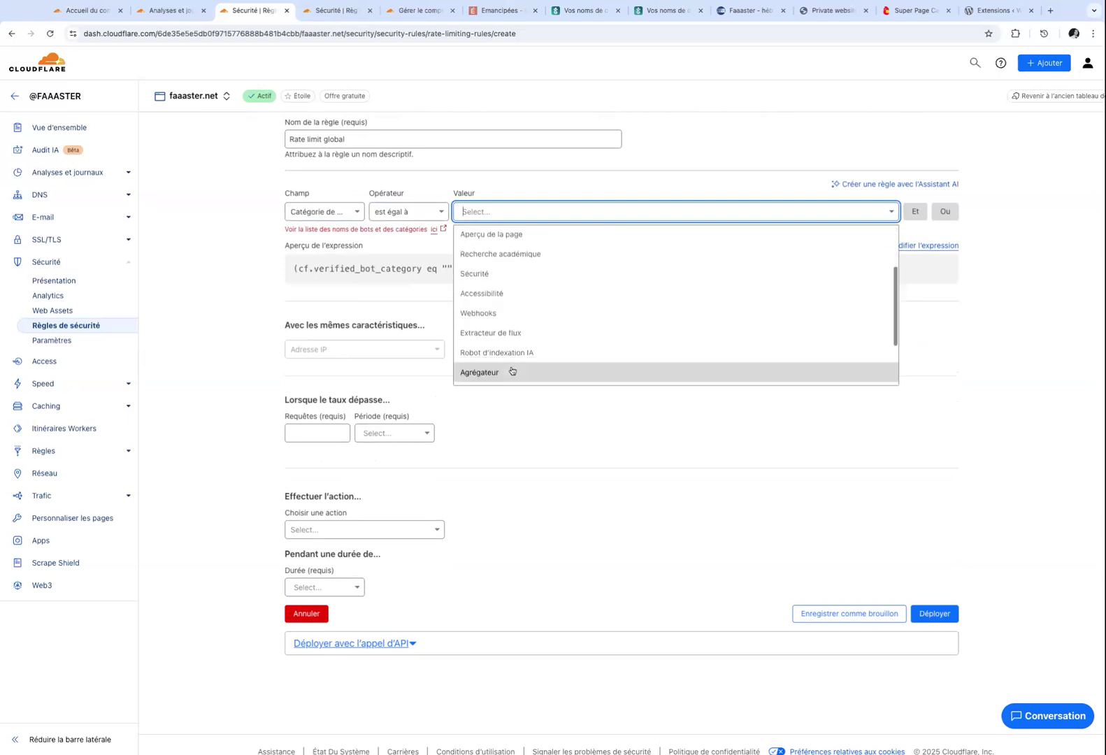
left_click(511, 311)
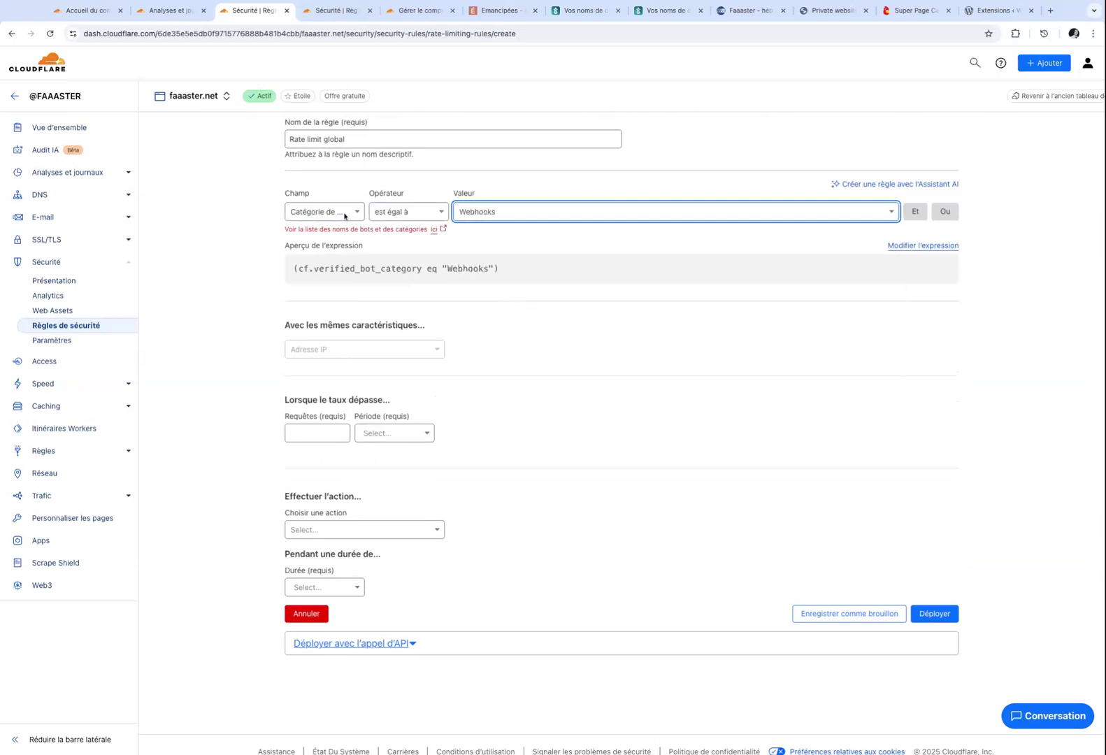
left_click(519, 217)
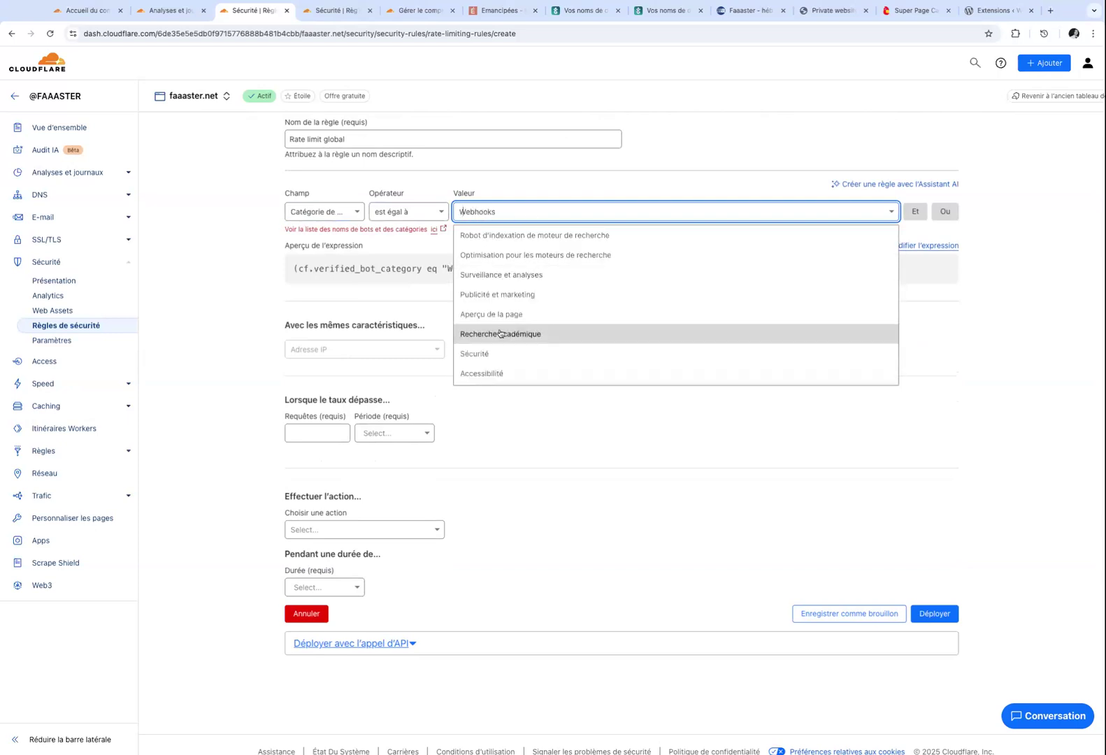
left_click(369, 310)
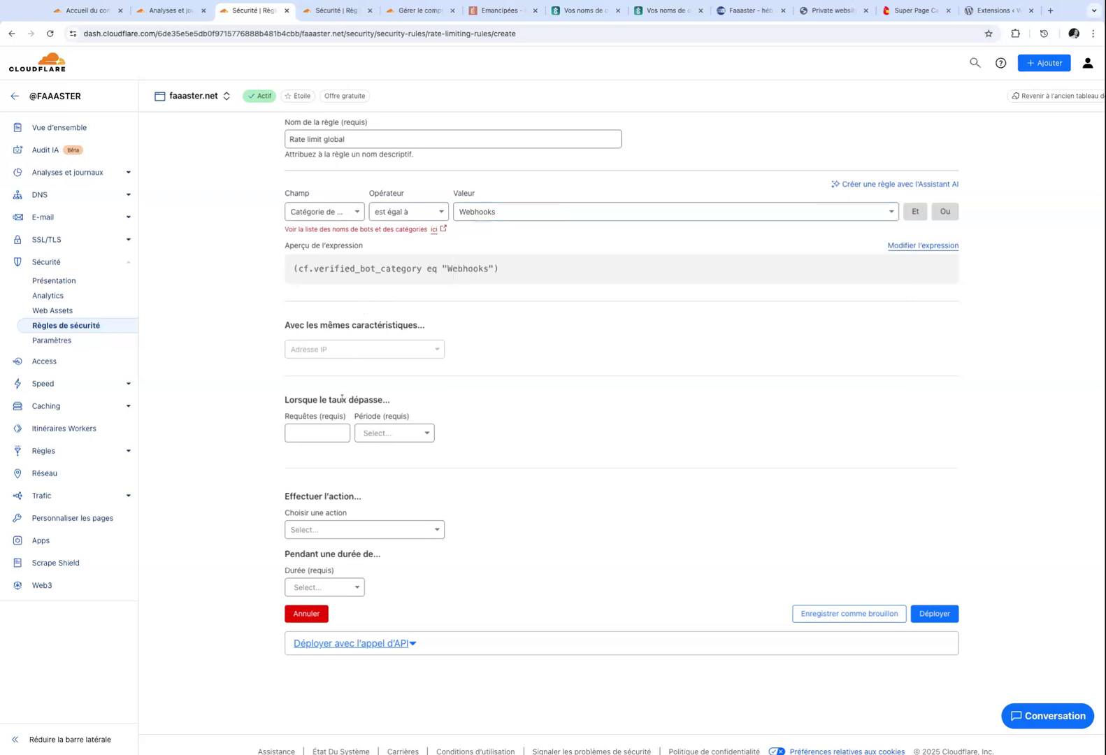
Limit to 10 requests per 10 seconds, with action Bloquer for a 10-second duration.
left_click(323, 434)
type("50")
left_click(418, 435)
left_click(391, 467)
left_click(306, 430)
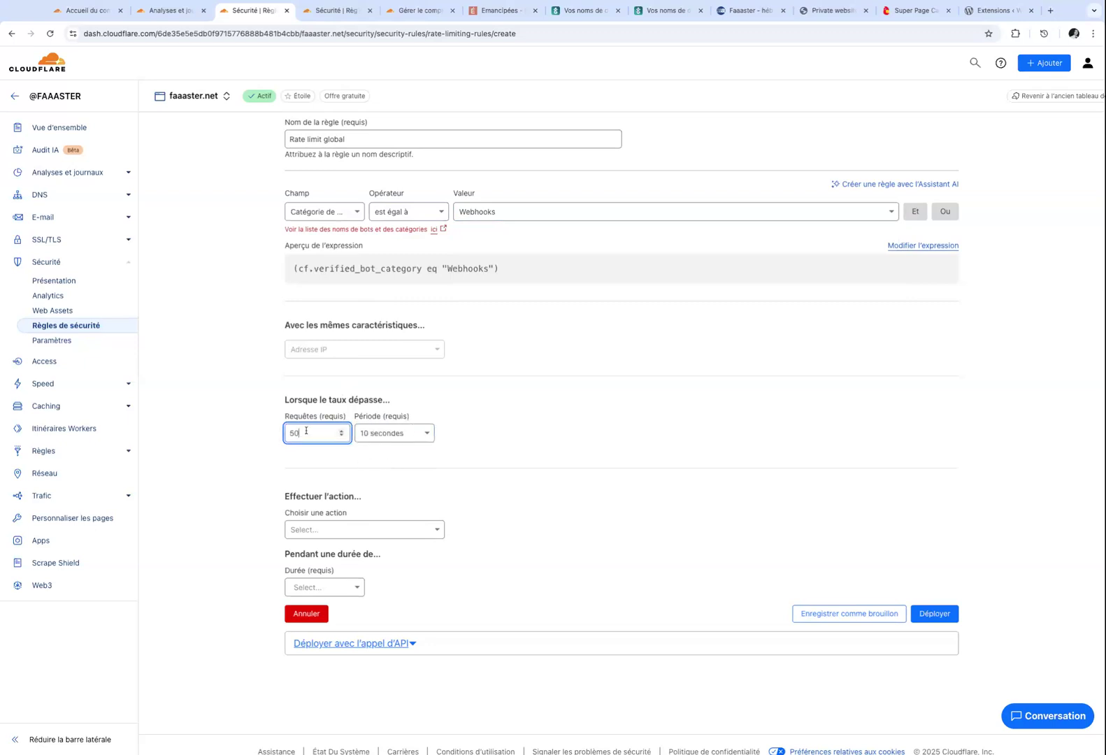
key("BackSpace")
key("BackSpace")
type("10")
left_click(342, 530)
left_click(318, 556)
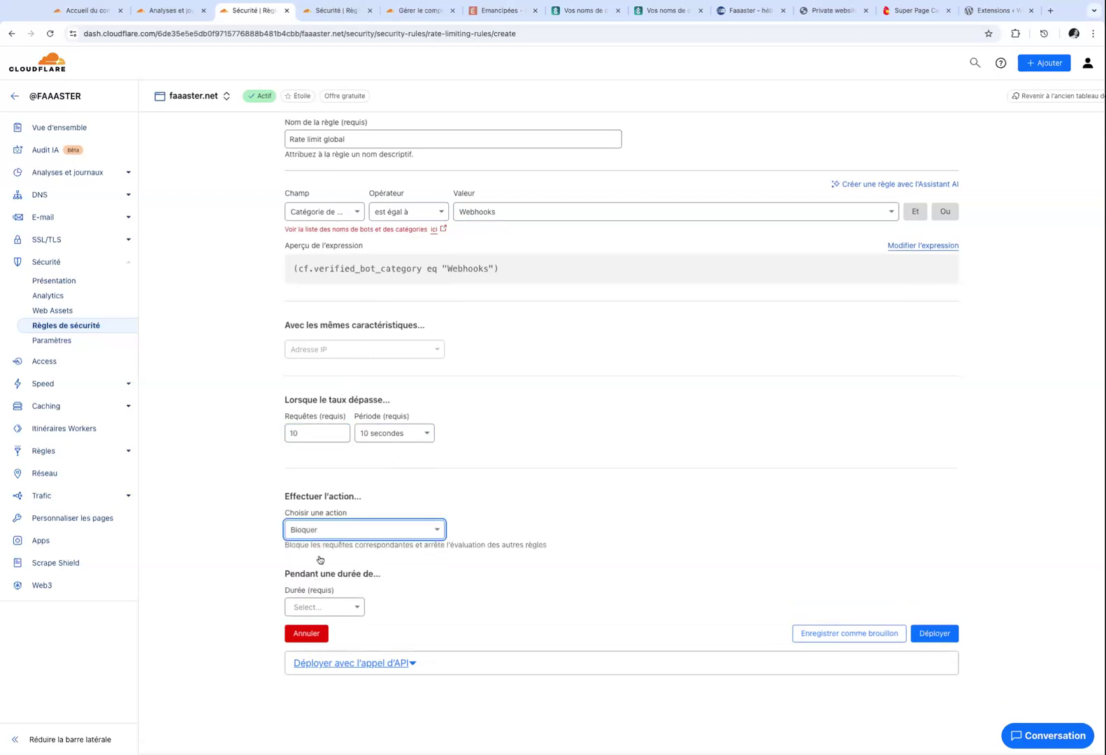
left_click(337, 606)
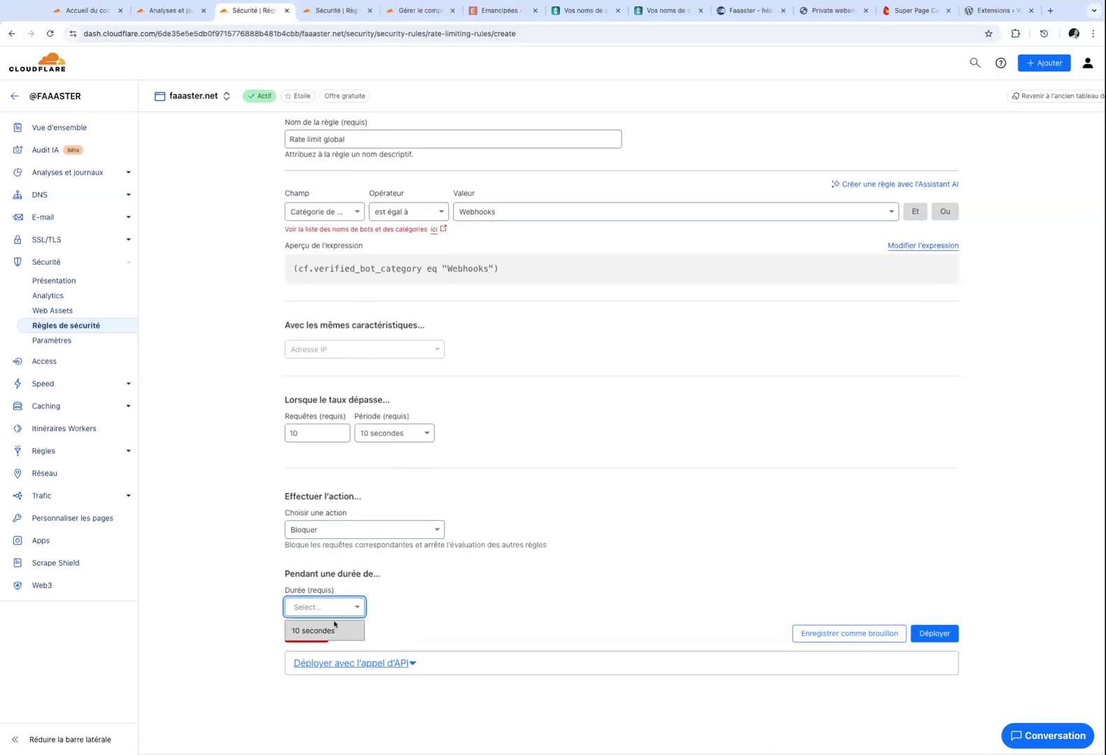
left_click(335, 628)
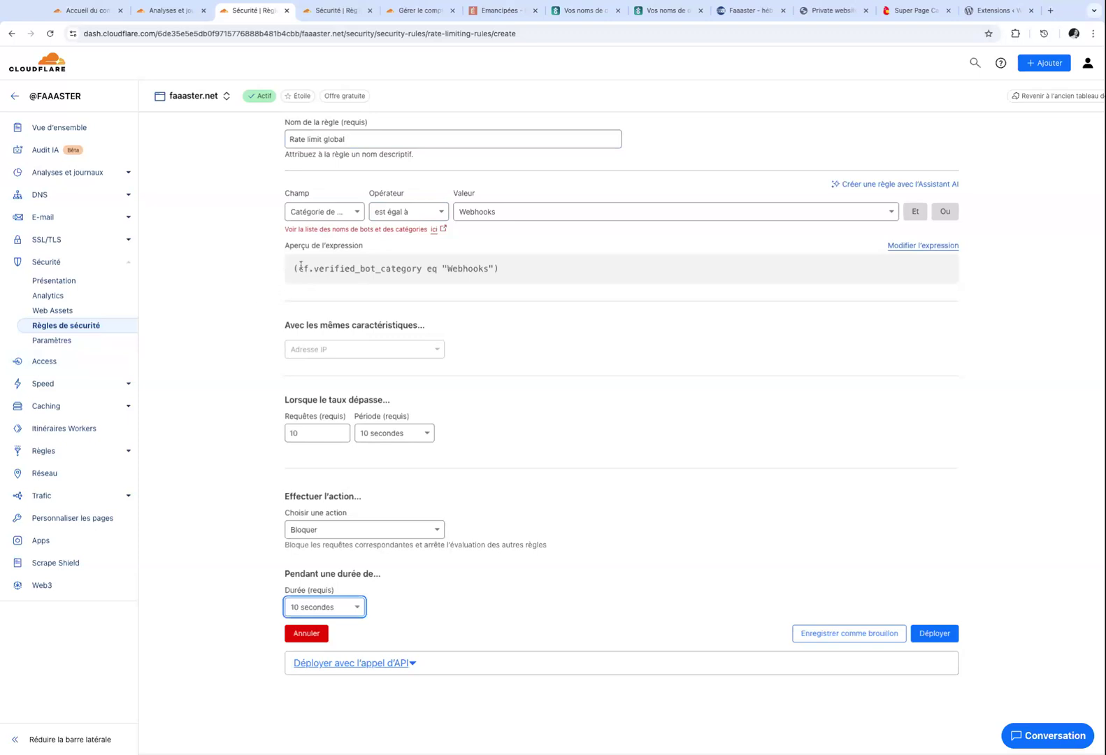
Switch the rule field to Chemin URI with value /*, raise Requêtes to 20, and open Vue d'ensemble.
scroll(334, 204, "up", 3)
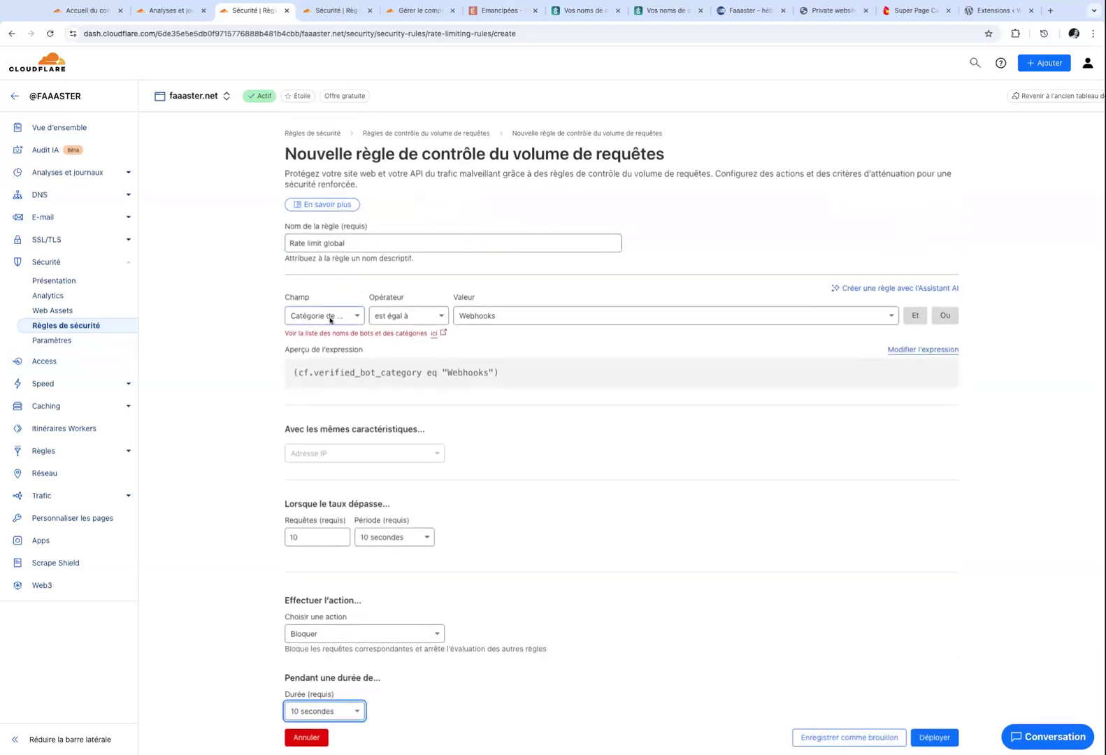
left_click(332, 317)
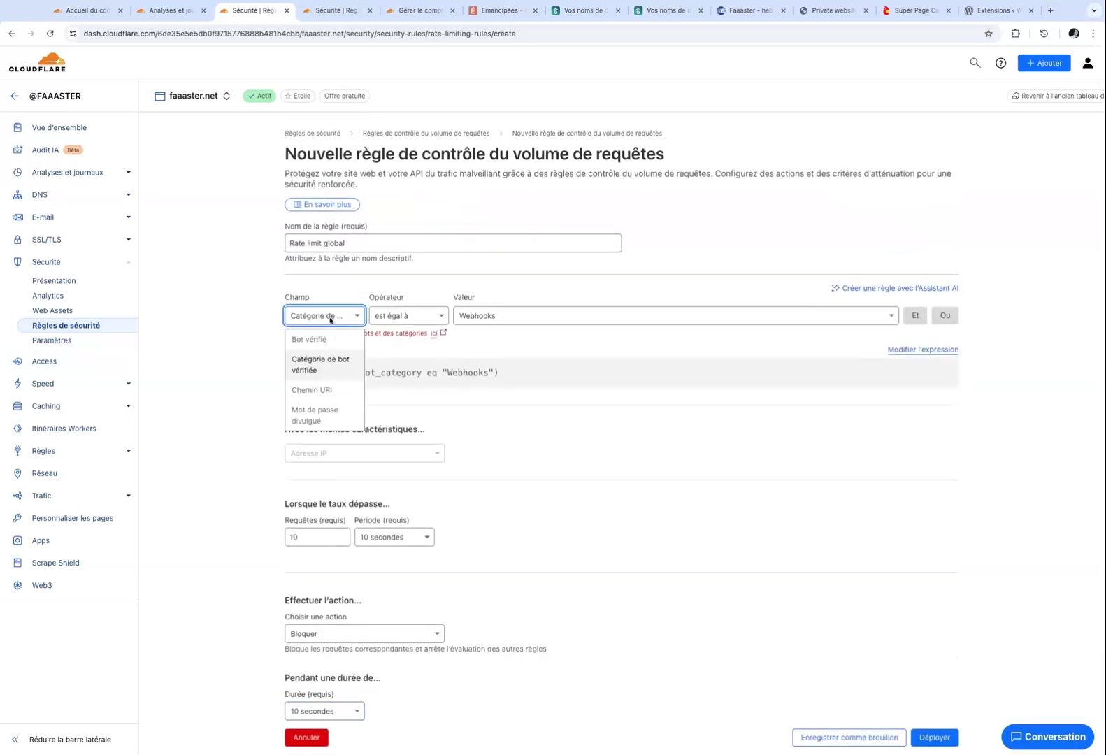
left_click(323, 390)
left_click(483, 311)
type("/*")
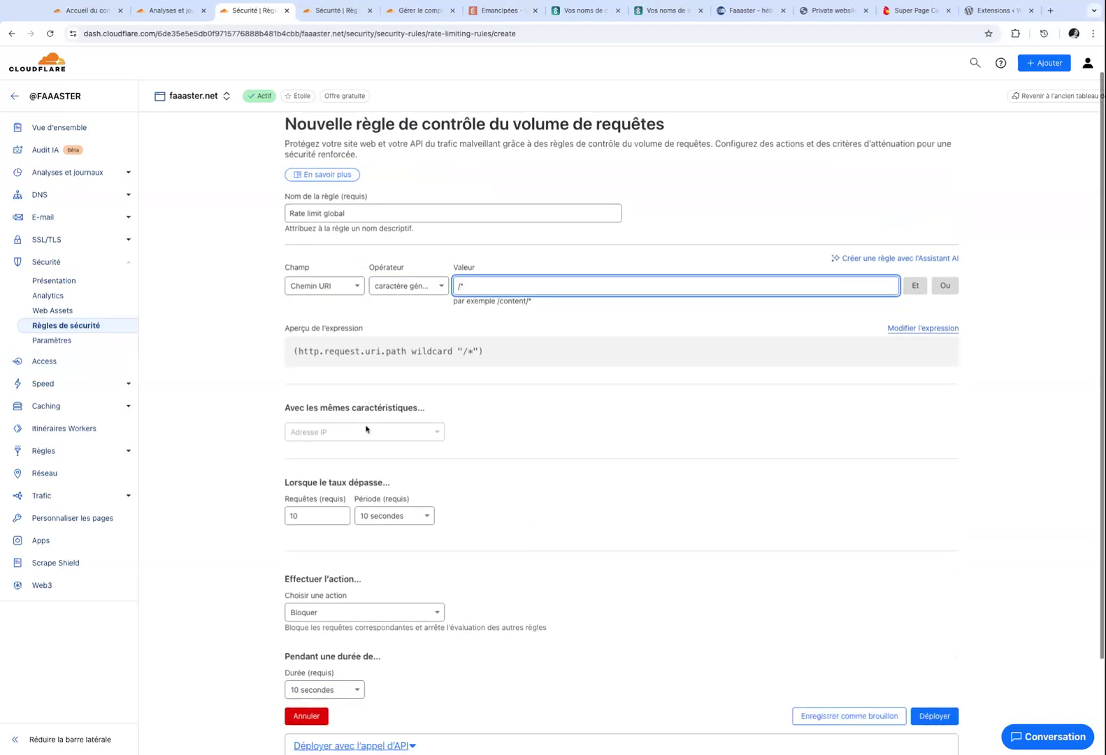
scroll(370, 447, "down", 1)
double_click(307, 473)
type("20")
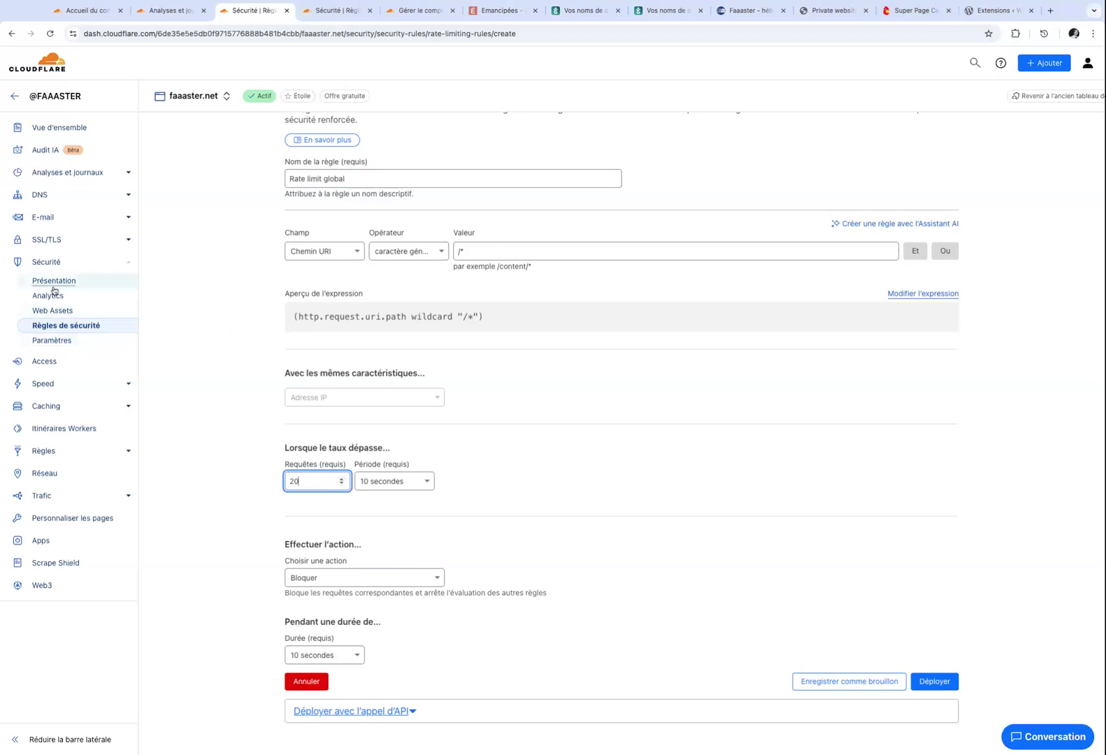
left_click(60, 127)
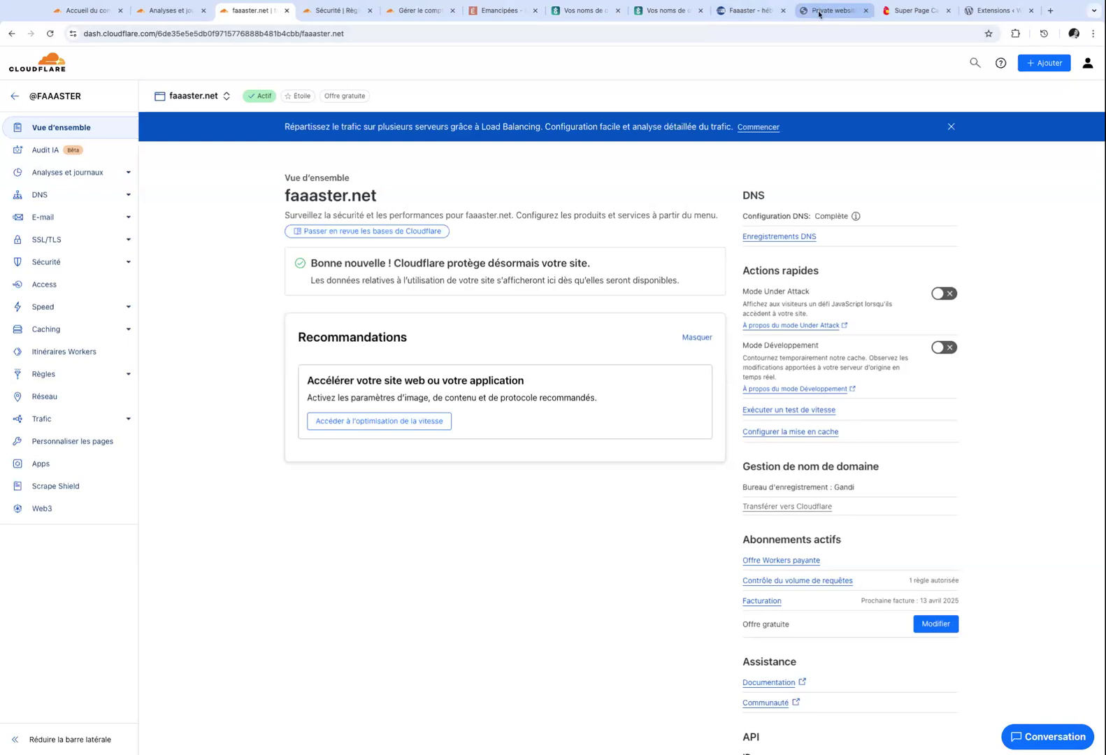
Sign in to the site's WordPress admin from the Faaaster hosting dashboard.
left_click(758, 12)
scroll(849, 107, "up", 5)
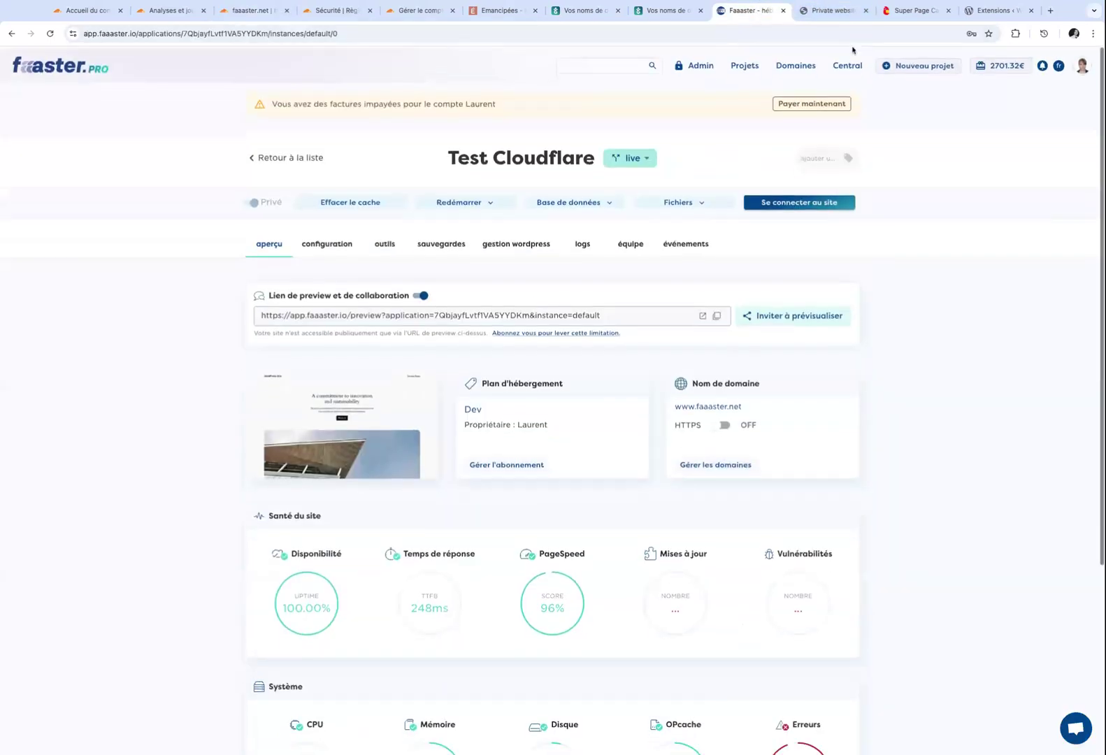
left_click(812, 201)
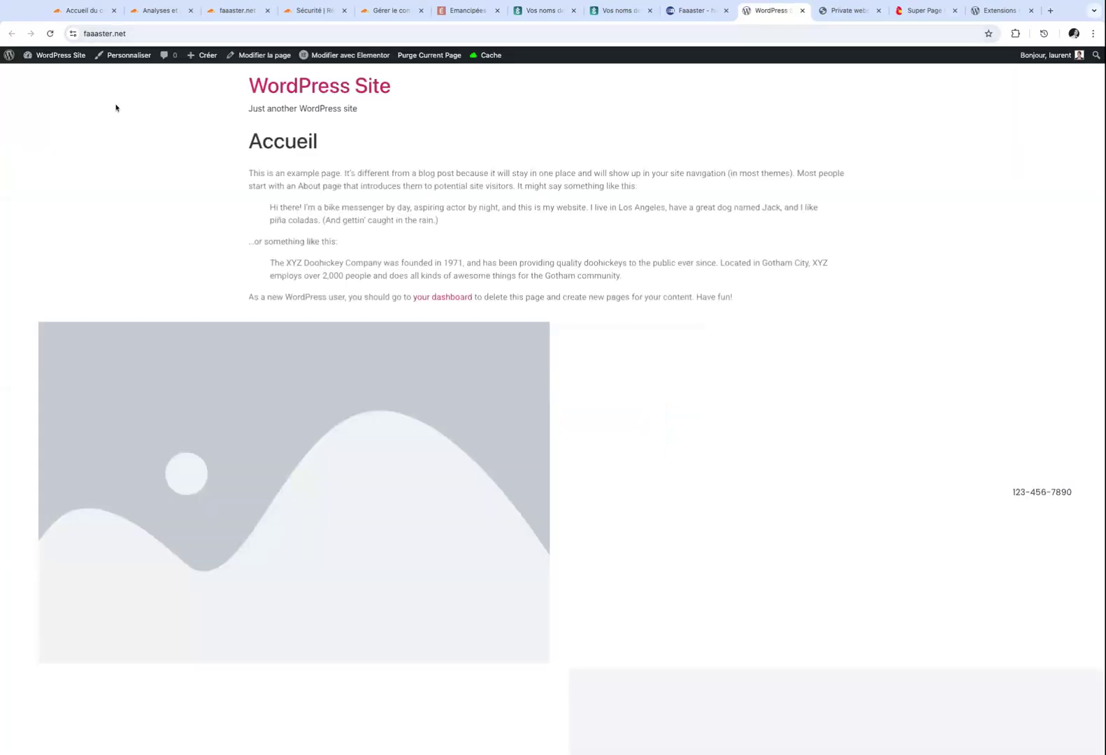
left_click(61, 78)
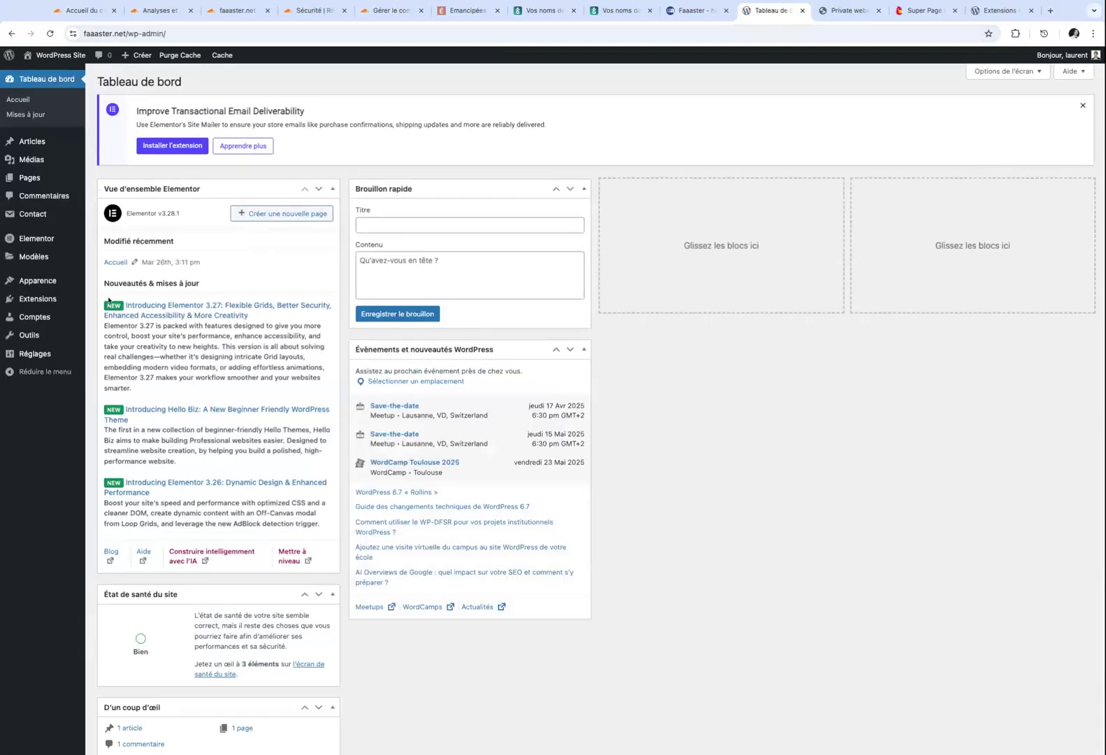
Activate Simple Cloudflare Turnstile, peek at its Learn more page, and return to the installed plugins.
left_click(58, 302)
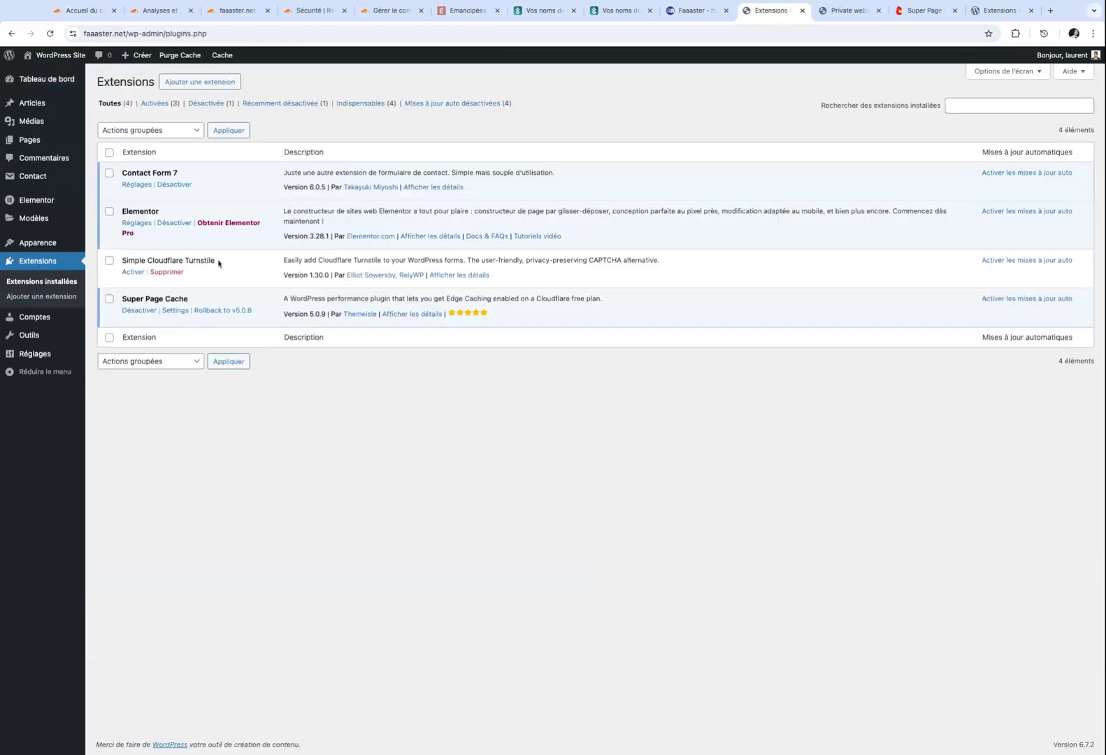
left_click(134, 272)
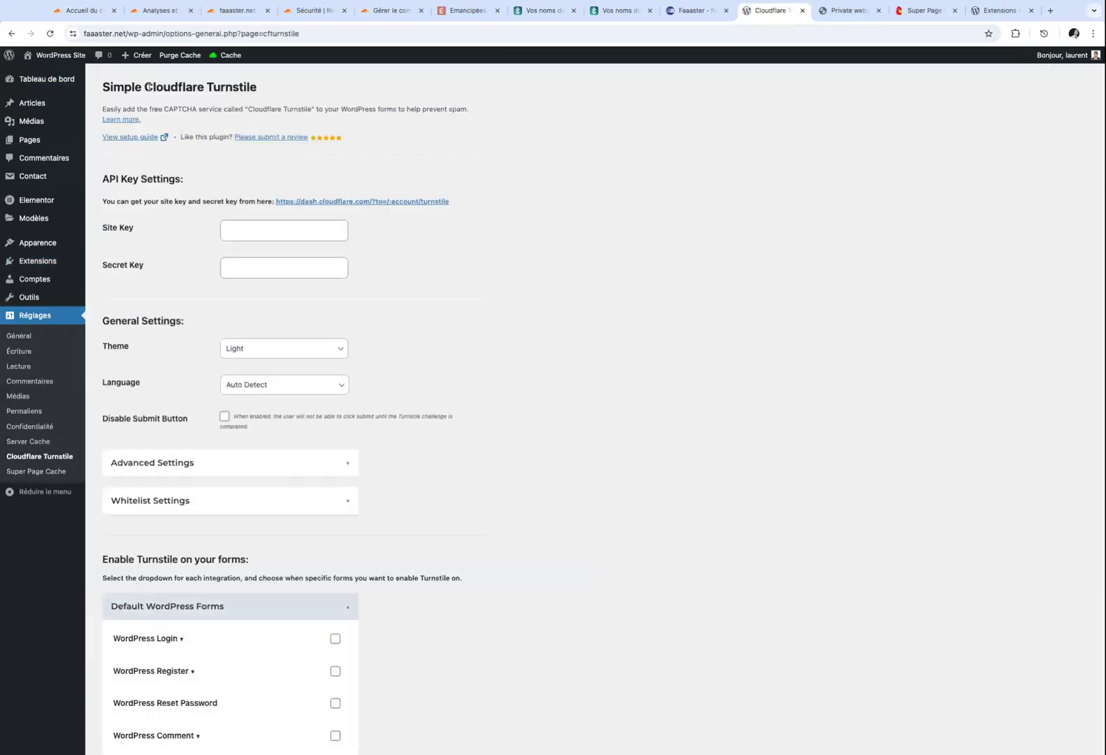
left_click(130, 120)
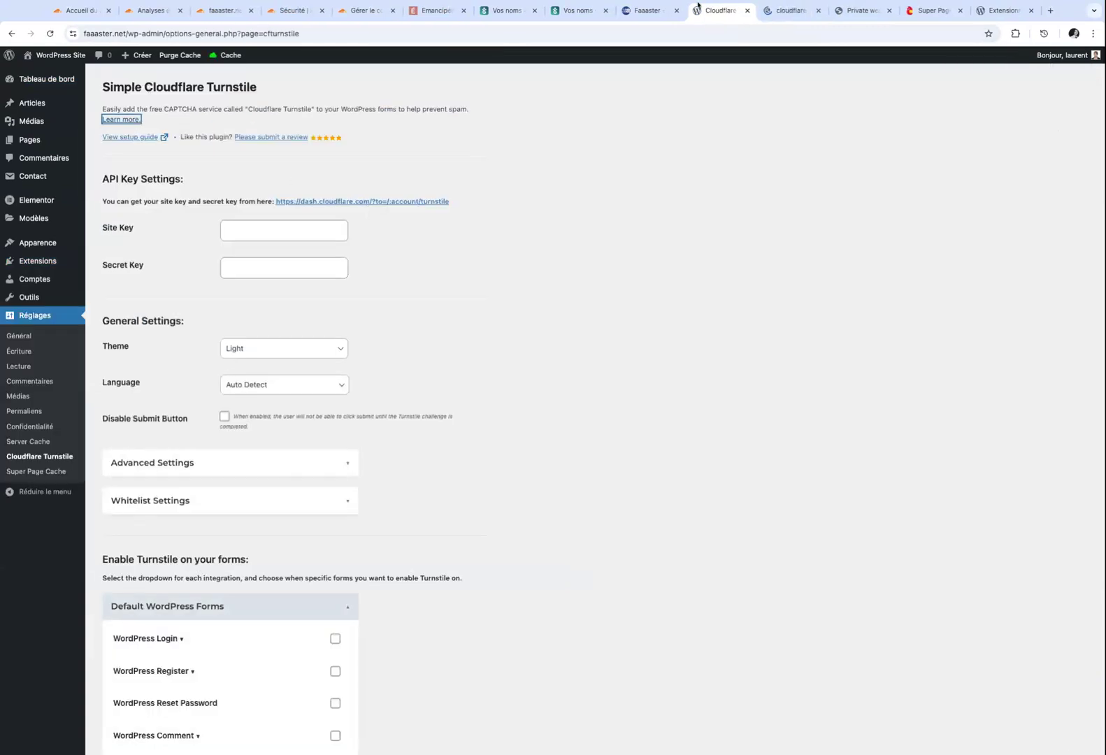
left_click(772, 13)
left_click(724, 14)
left_click(35, 261)
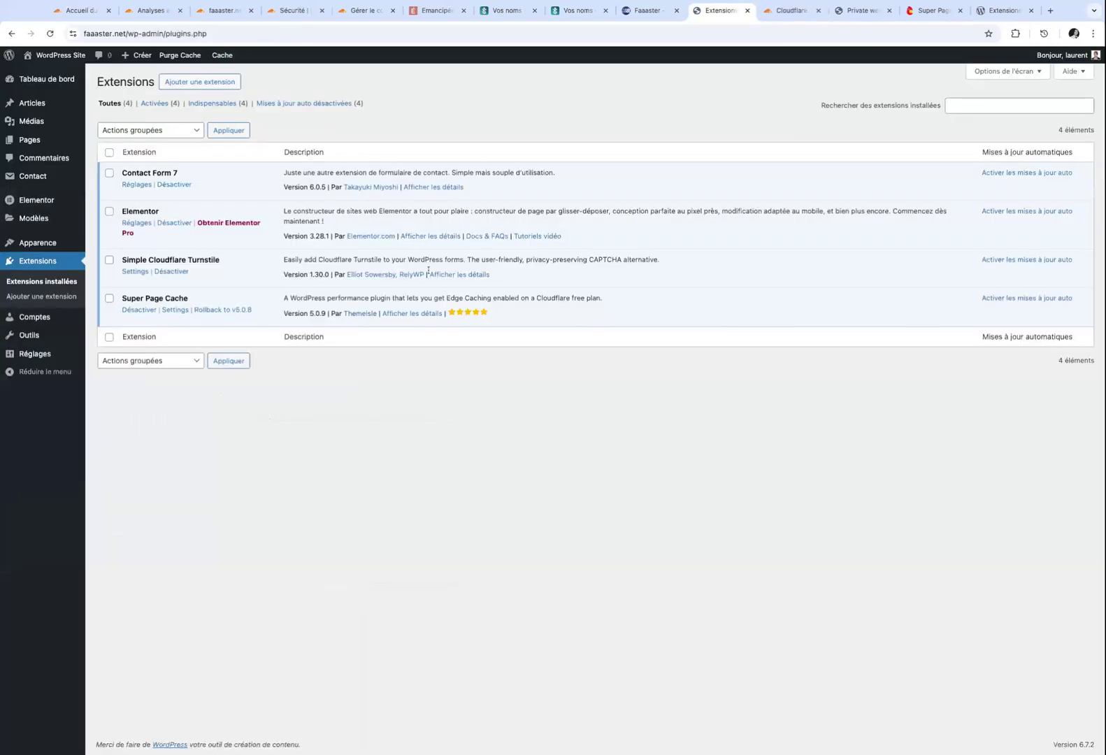
left_click(450, 276)
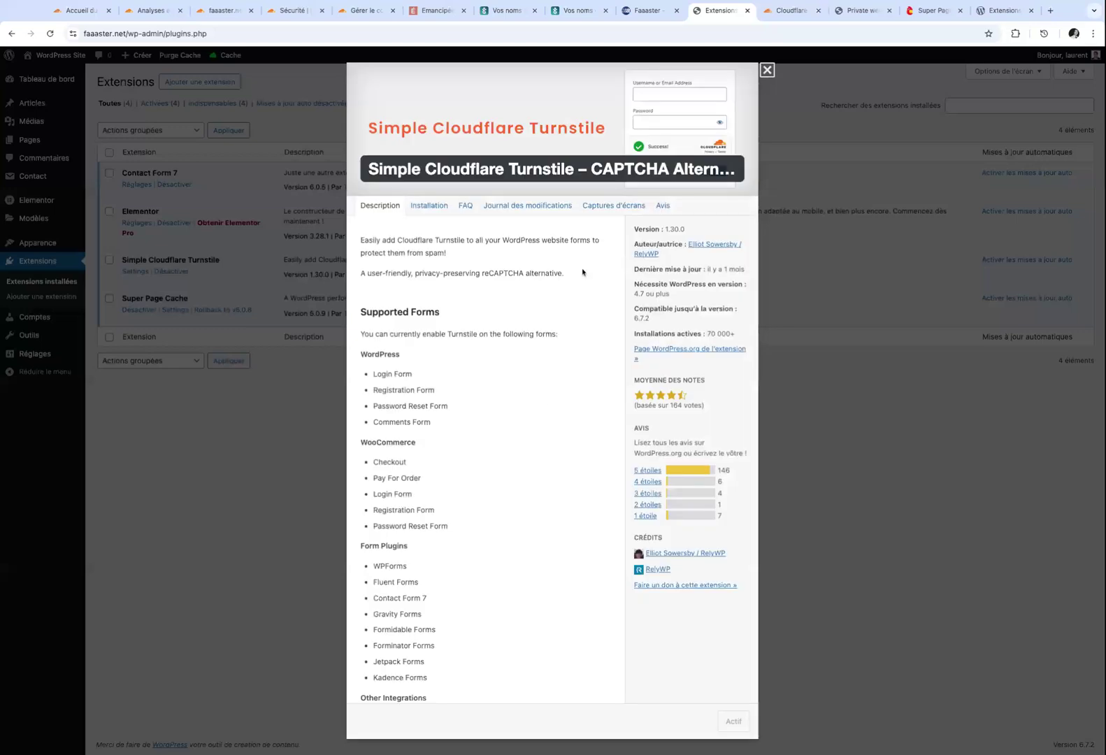
scroll(481, 350, "down", 2)
scroll(482, 351, "down", 2)
scroll(482, 352, "up", 2)
scroll(483, 352, "down", 2)
scroll(482, 352, "up", 2)
scroll(482, 352, "down", 3)
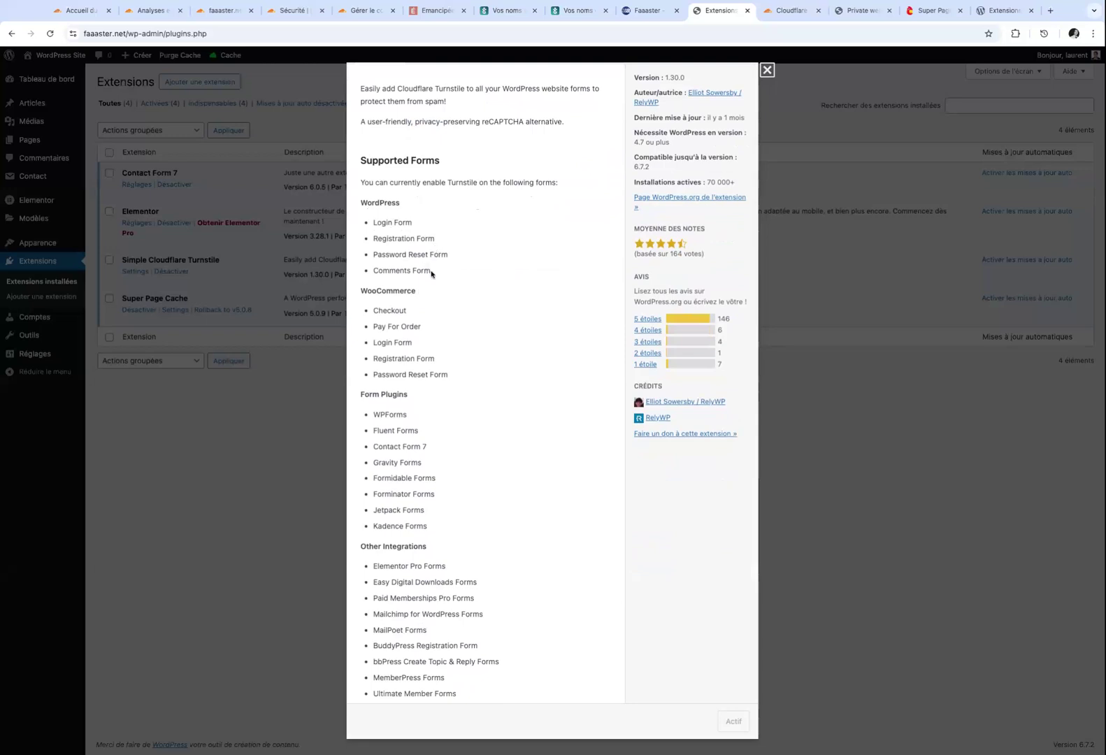
scroll(426, 271, "down", 2)
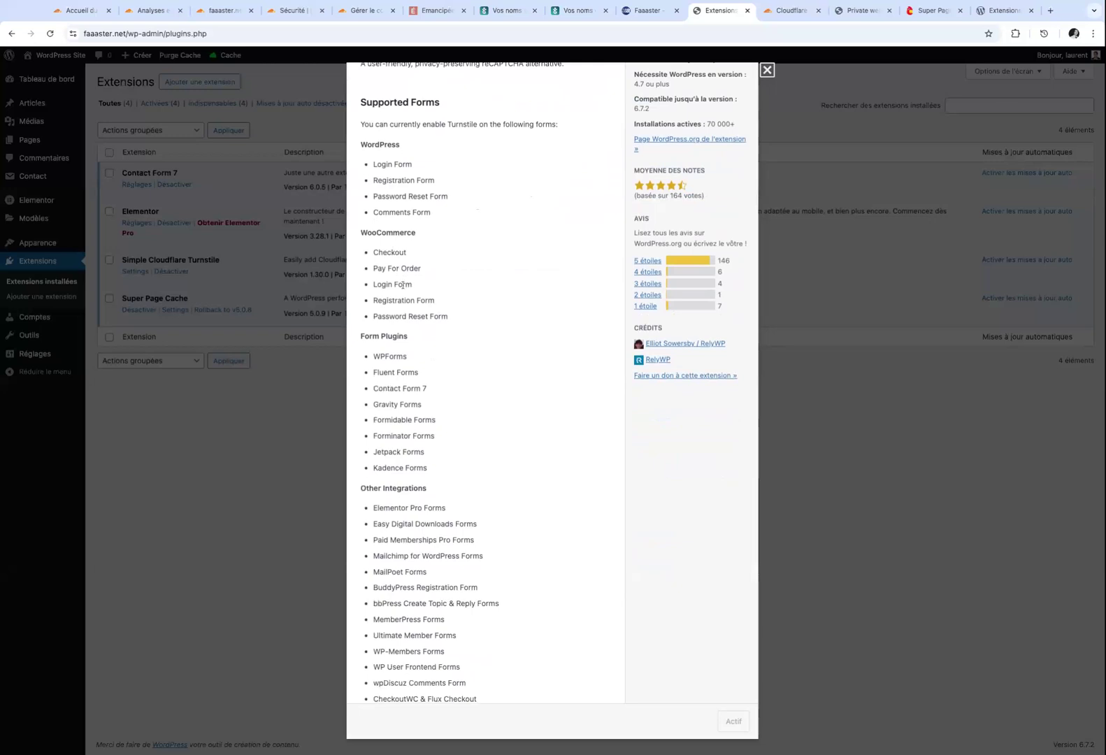
scroll(455, 298, "down", 2)
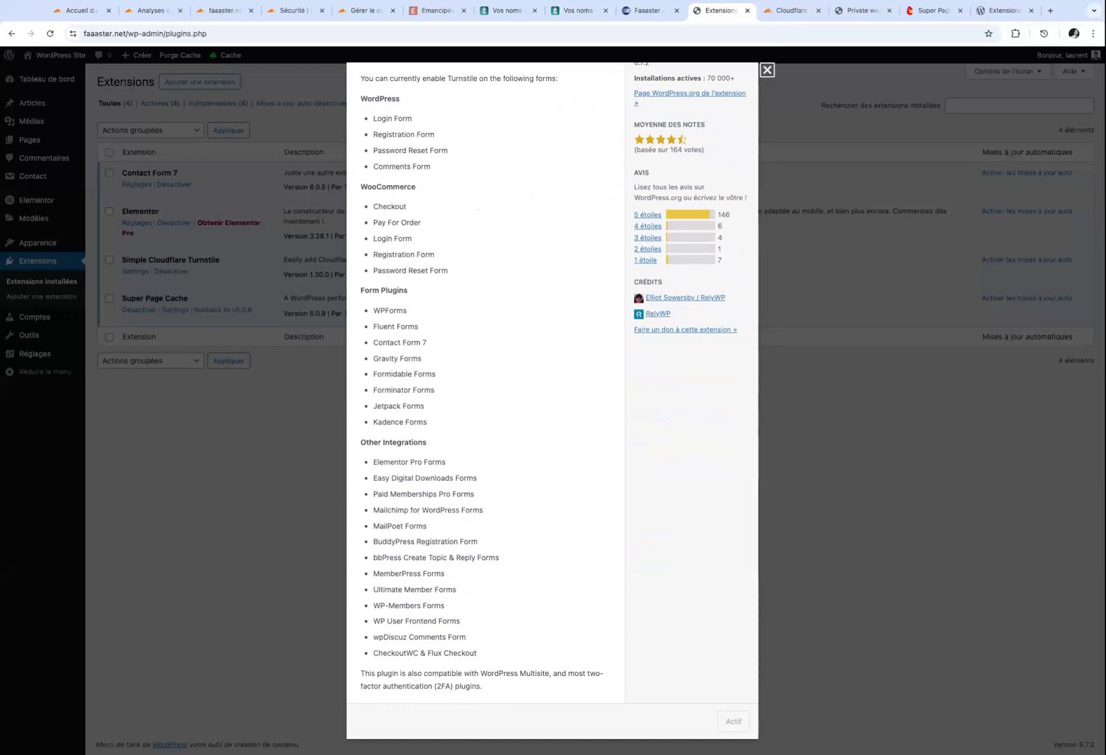
scroll(435, 260, "down", 1)
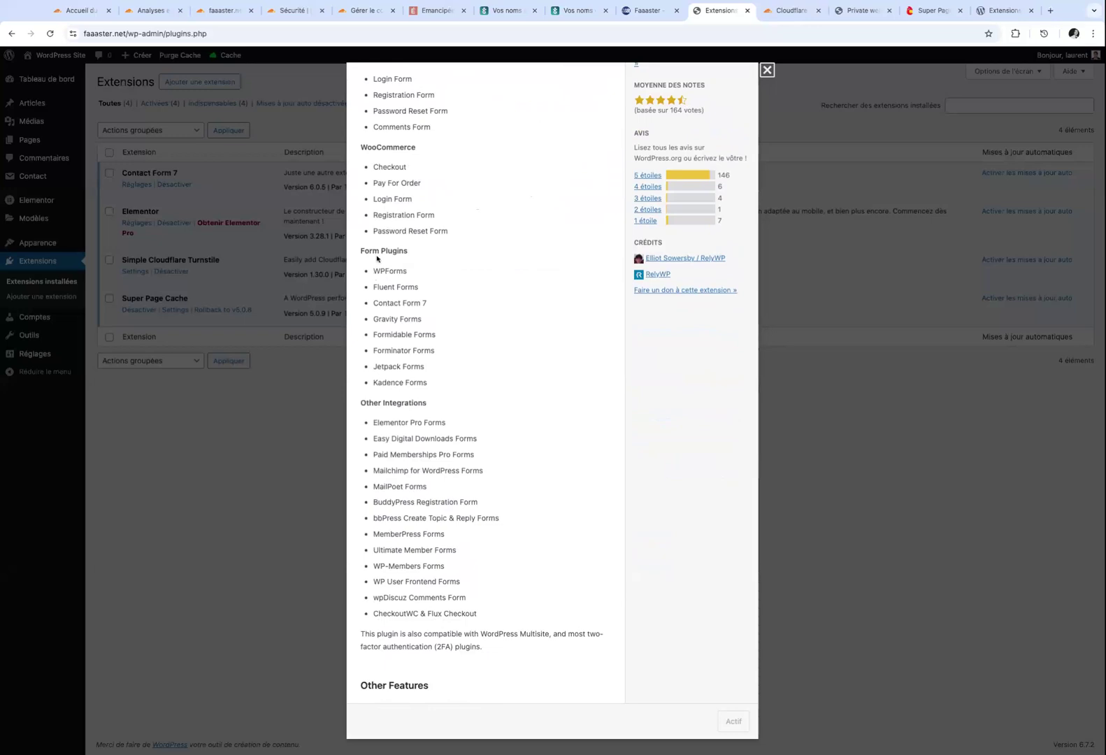
scroll(396, 282, "down", 1)
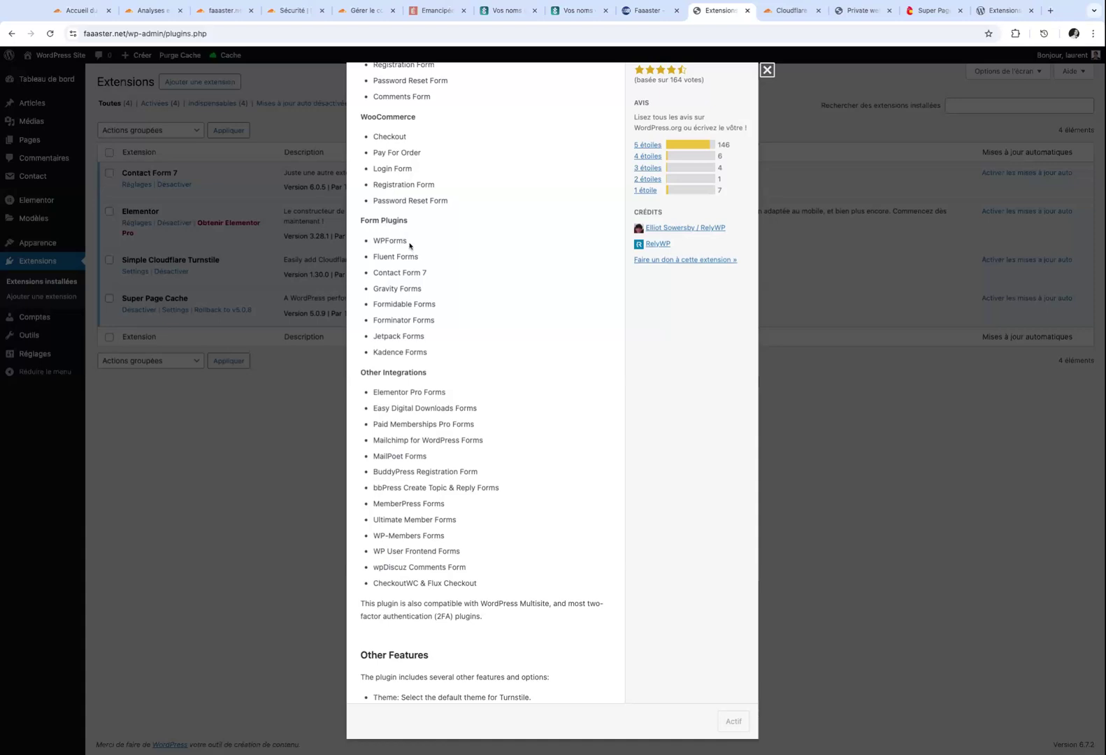
scroll(440, 342, "down", 2)
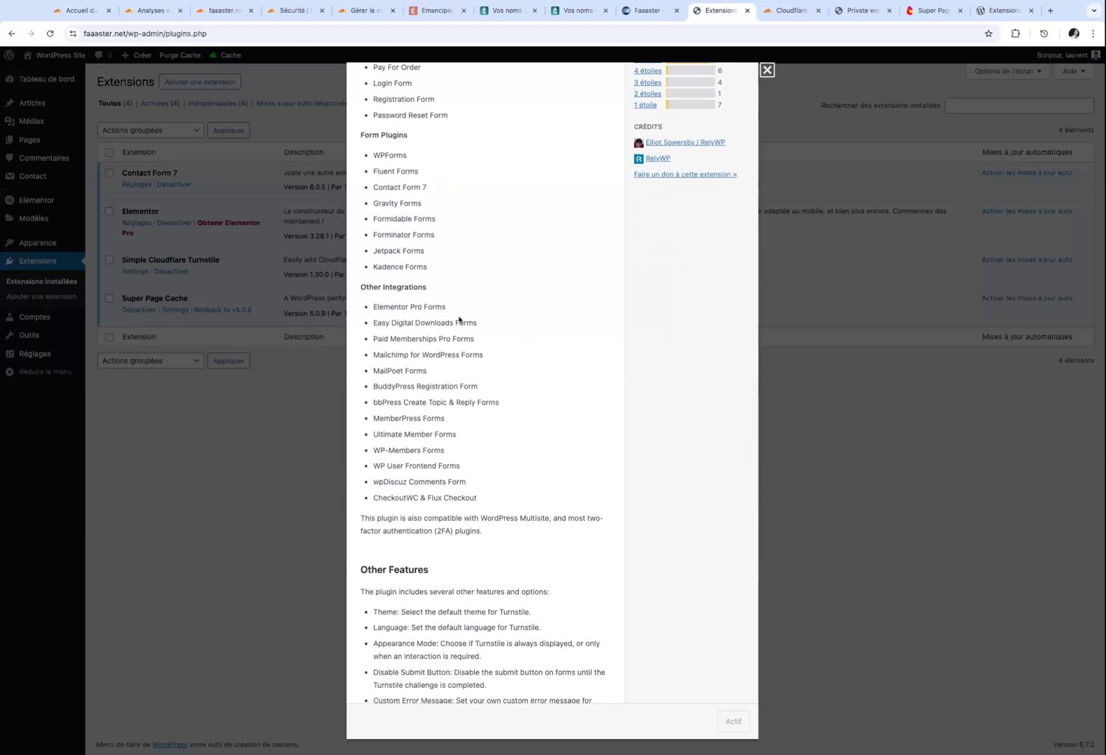
scroll(459, 321, "up", 6)
left_click(248, 467)
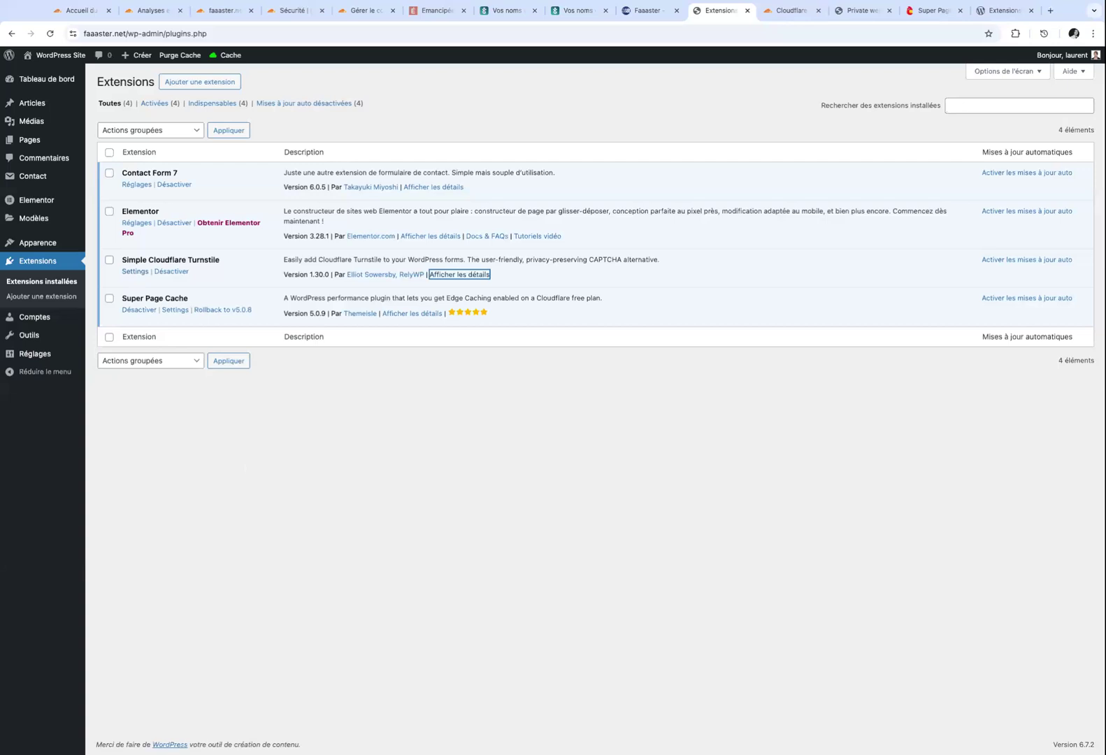
Open the Turnstile plugin Settings, inspect the empty Site Key and Secret Key, then switch to Cloudflare.
left_click(135, 272)
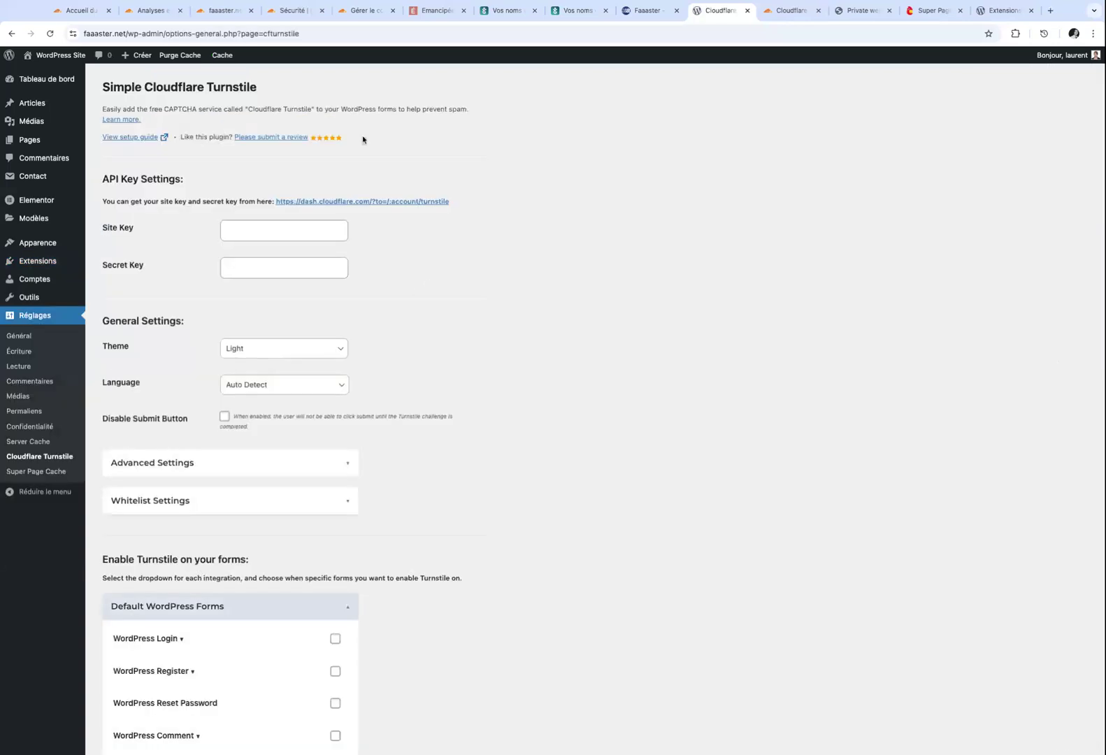
left_click(238, 235)
left_click(241, 266)
left_click(233, 218)
left_click(240, 231)
left_click(240, 275)
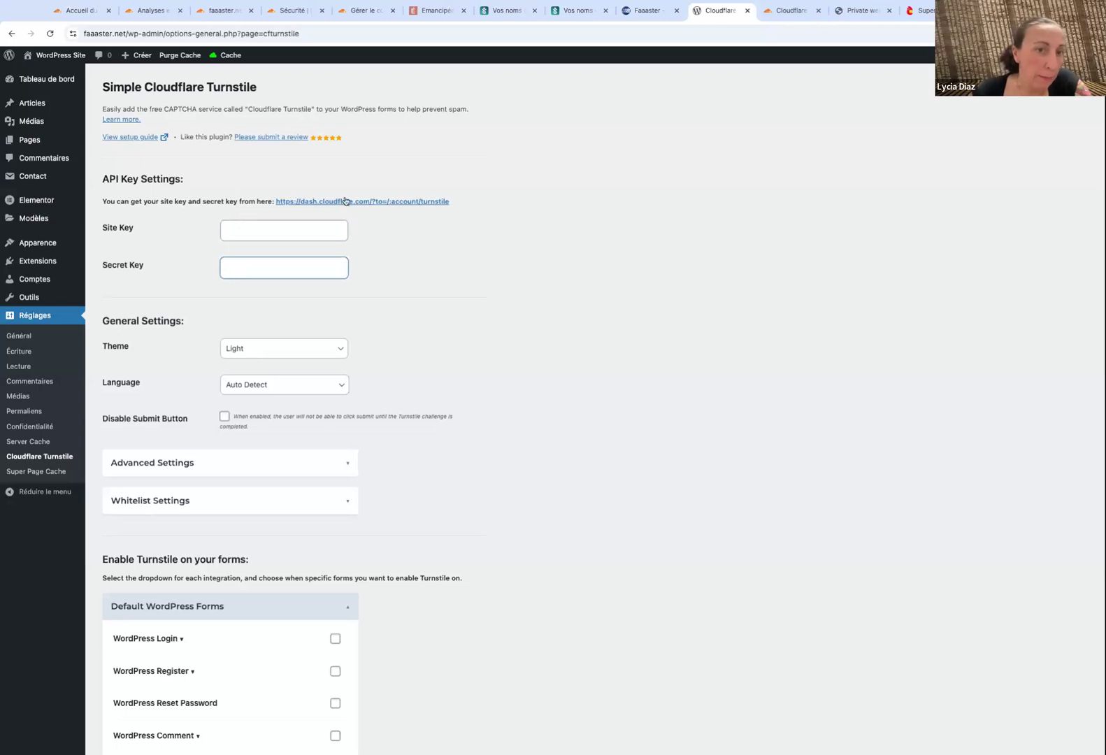
left_click_drag(123, 86, 258, 87)
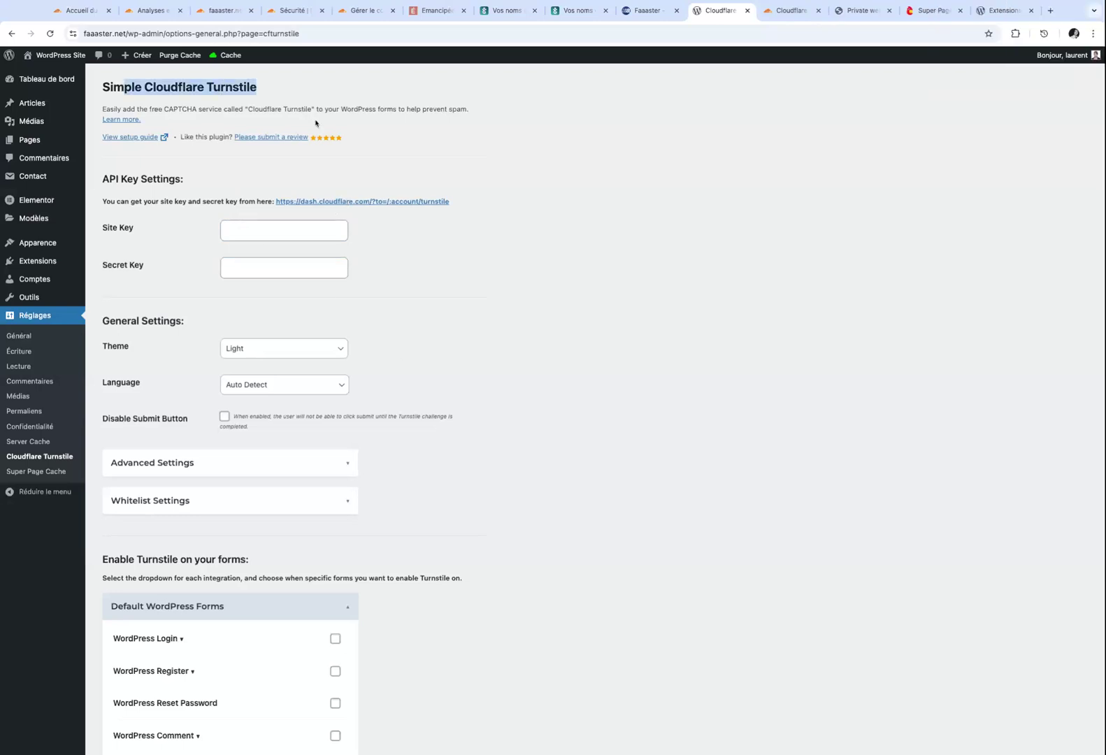
left_click(473, 276)
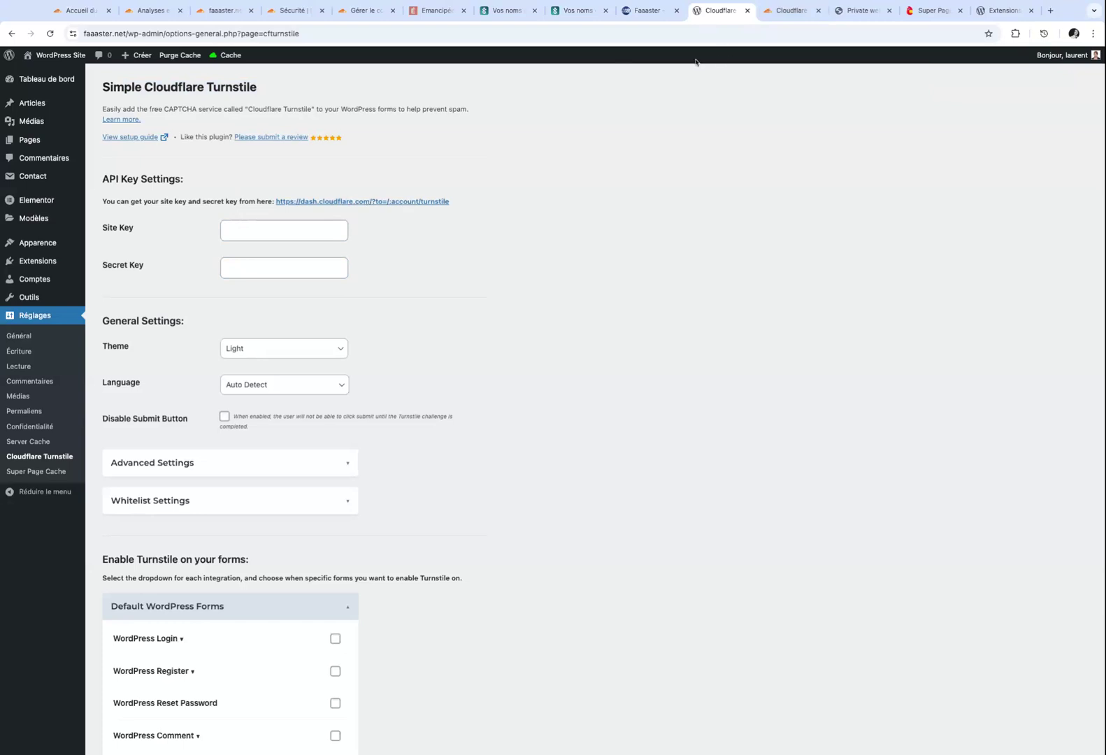
left_click(788, 21)
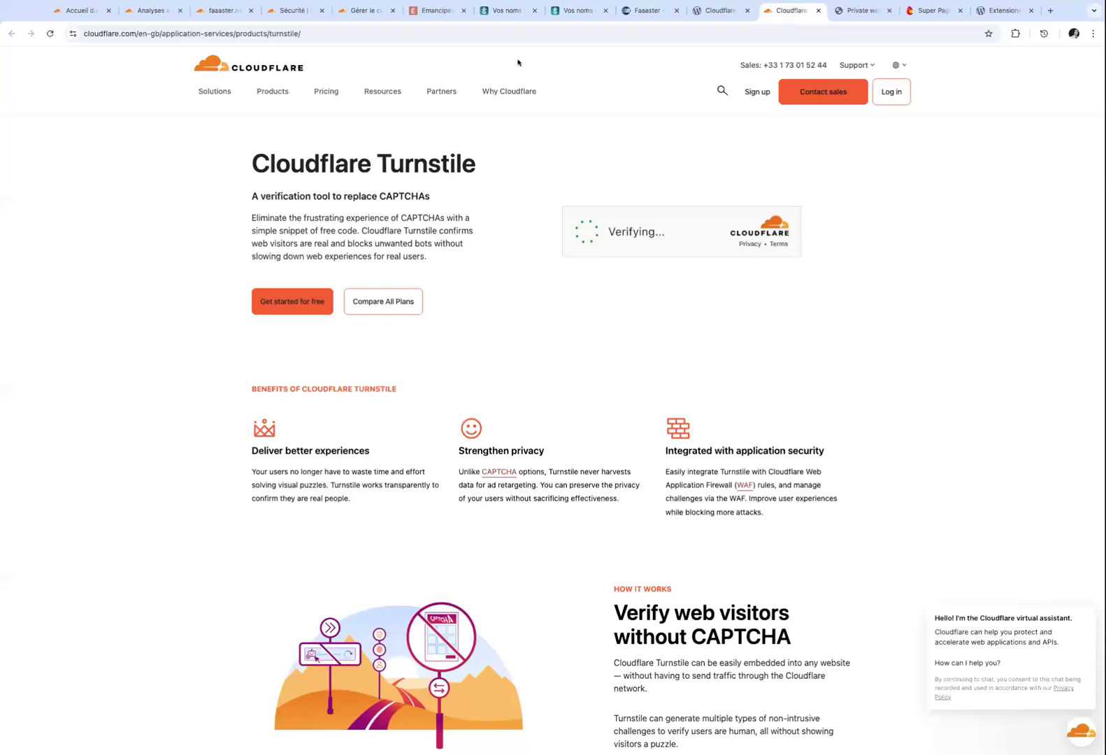
From the account home's Turnstile page, start a new widget named Faaaster.net.
left_click(352, 18)
left_click(292, 14)
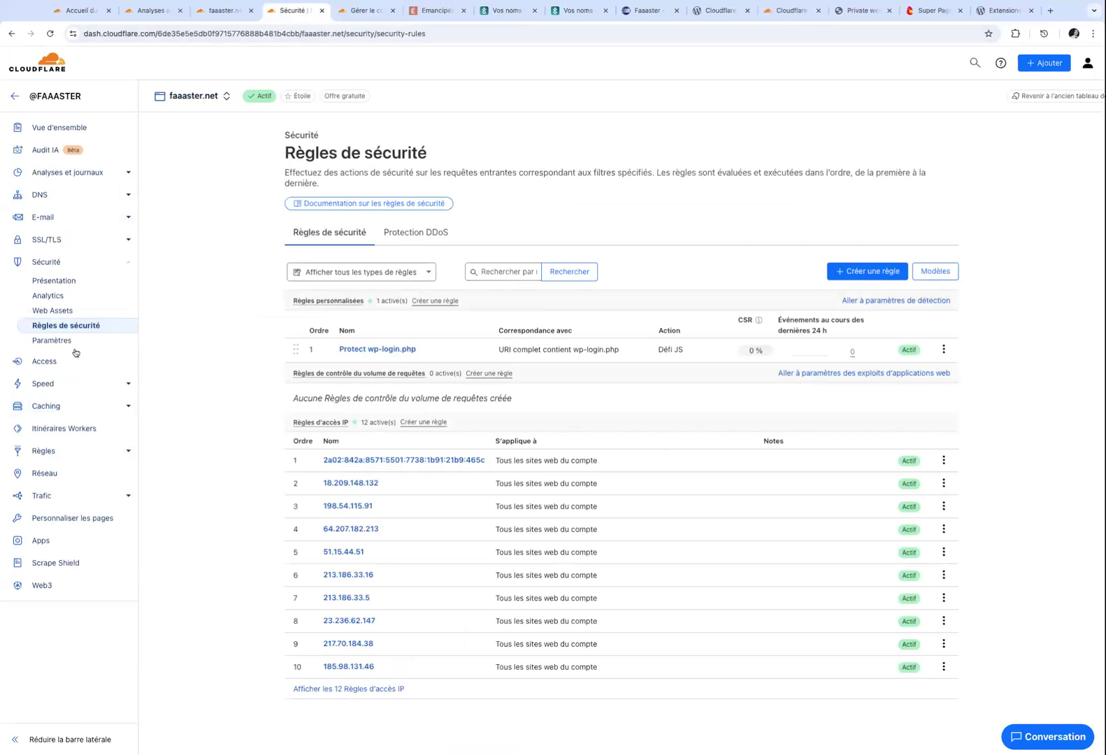
left_click(14, 101)
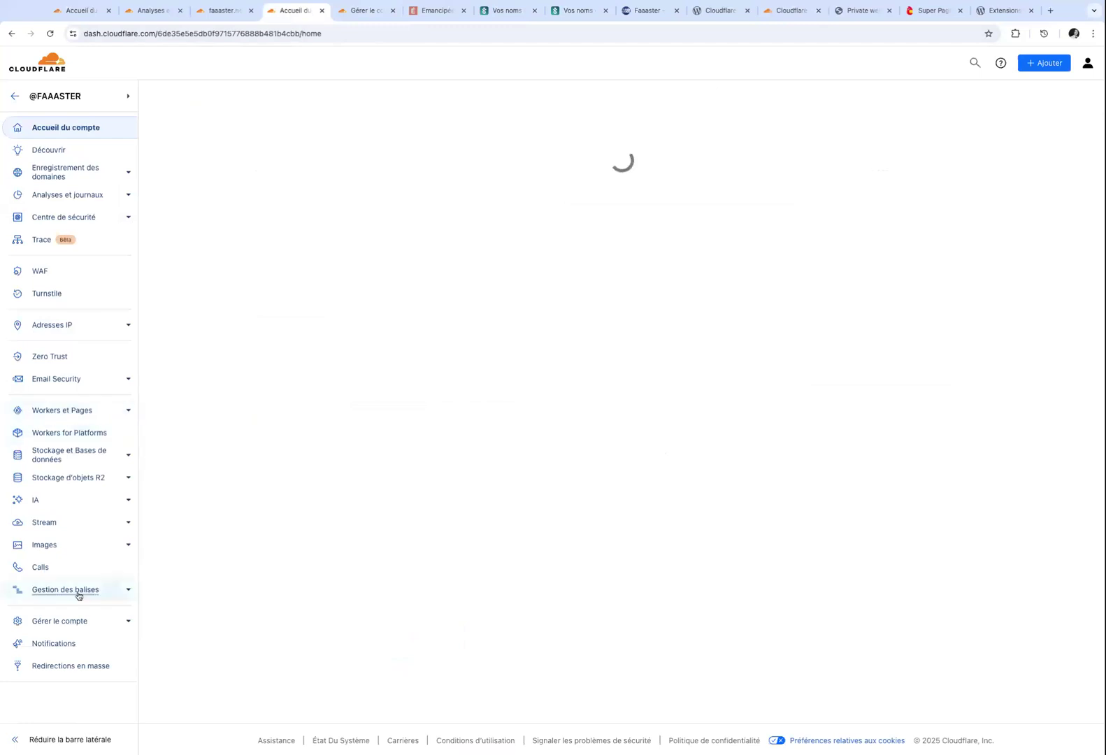
left_click(58, 293)
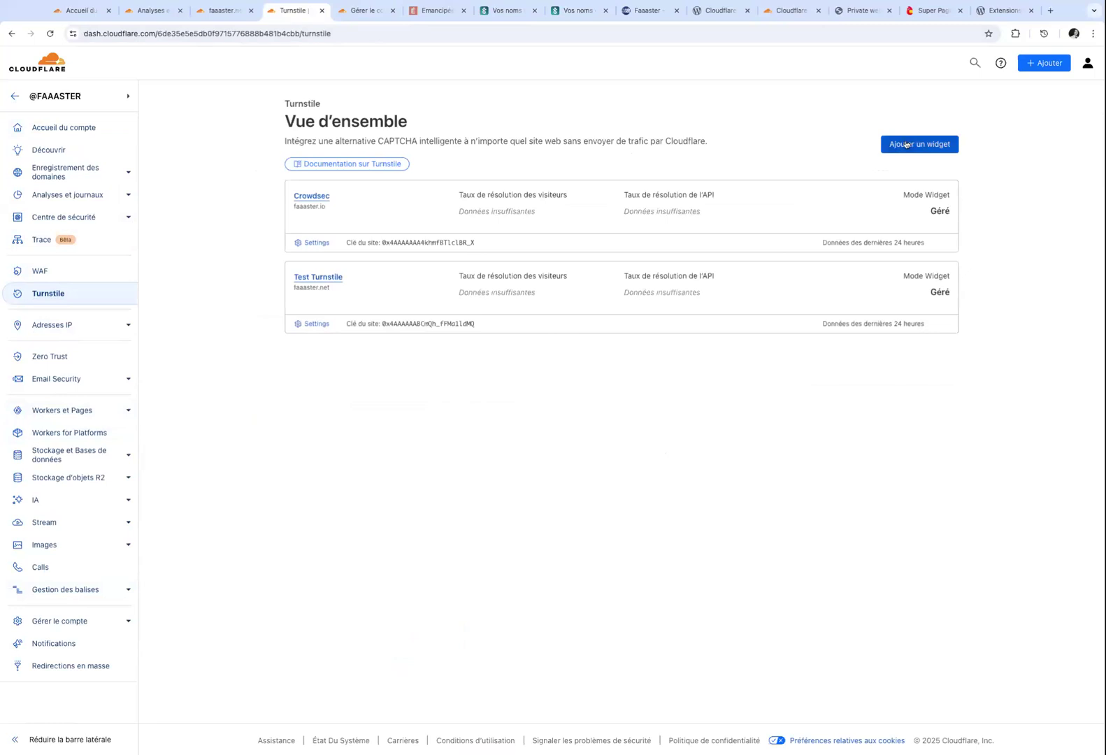
left_click(906, 145)
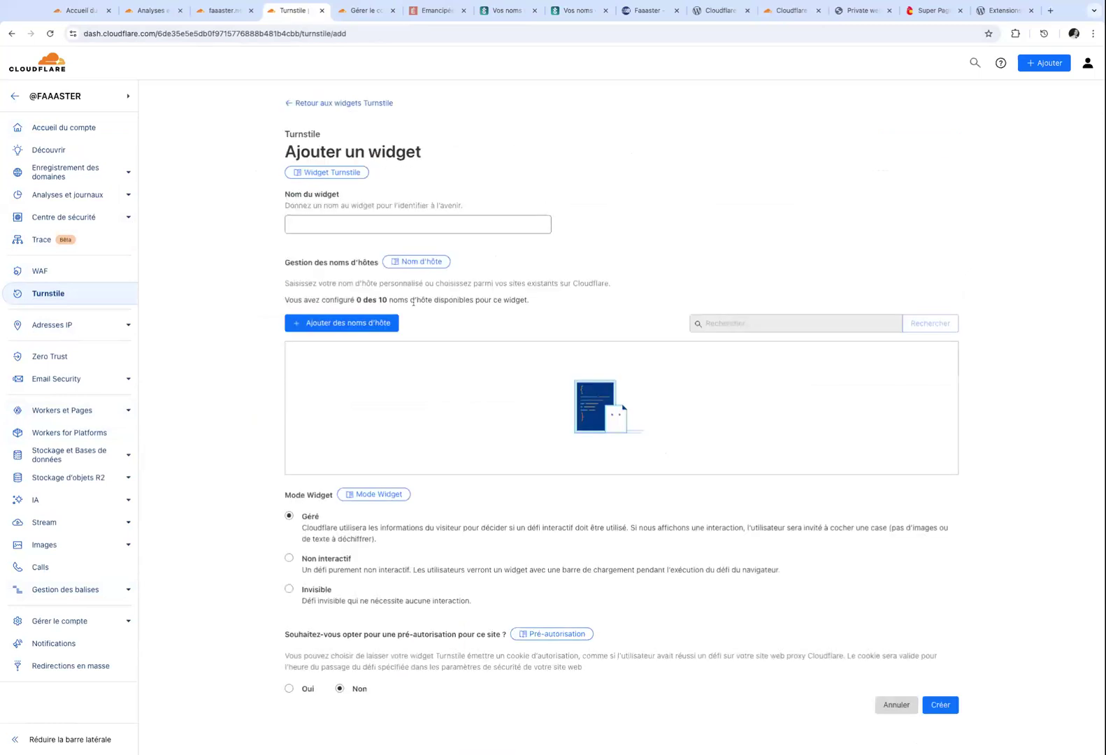
left_click(403, 225)
type("Faaas")
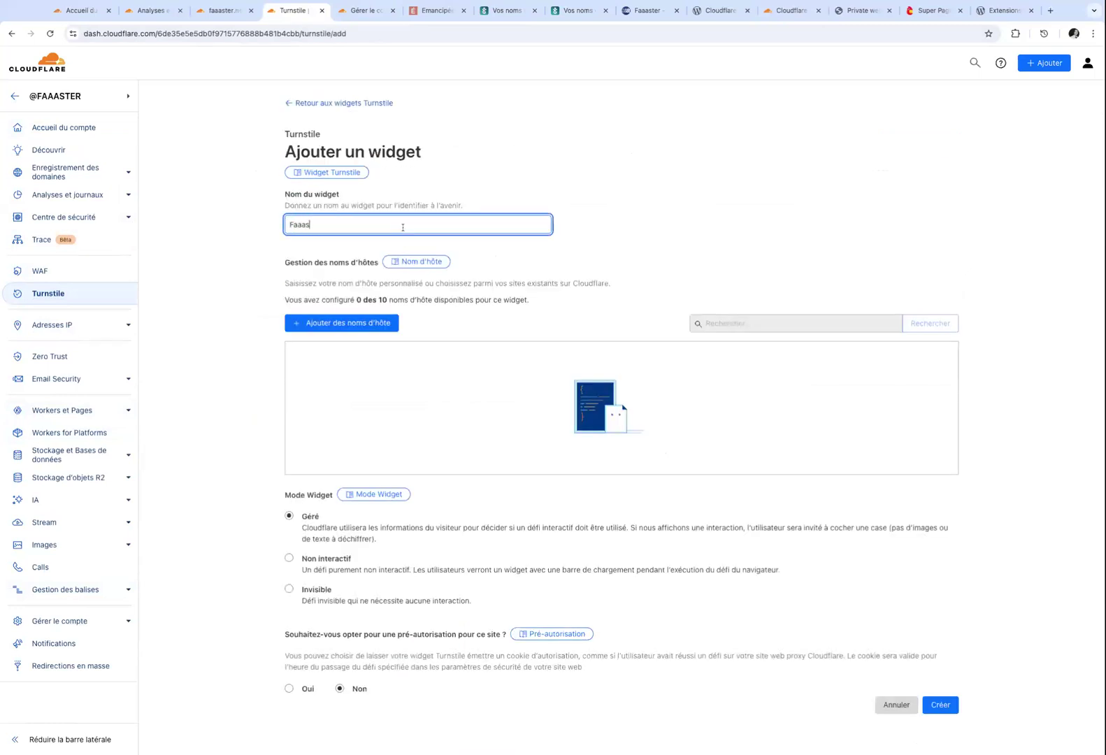
type("ter.net")
Add the existing hostname faaaster.net to the widget and click Créer.
left_click(831, 336)
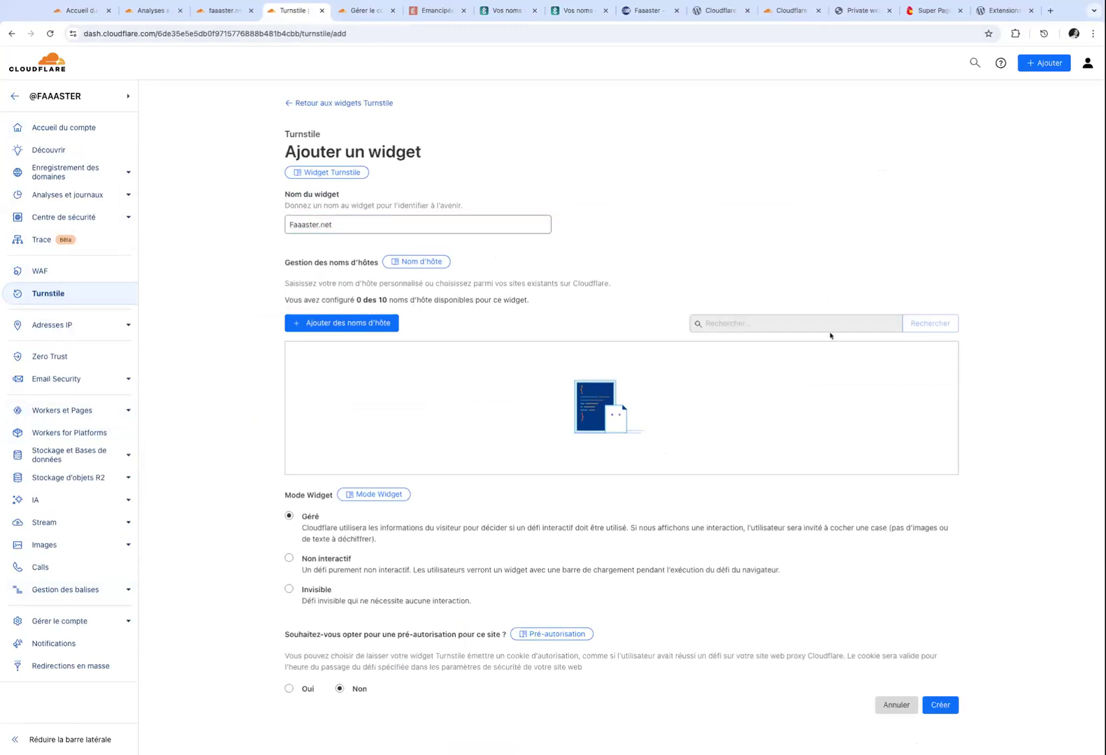
left_click(393, 330)
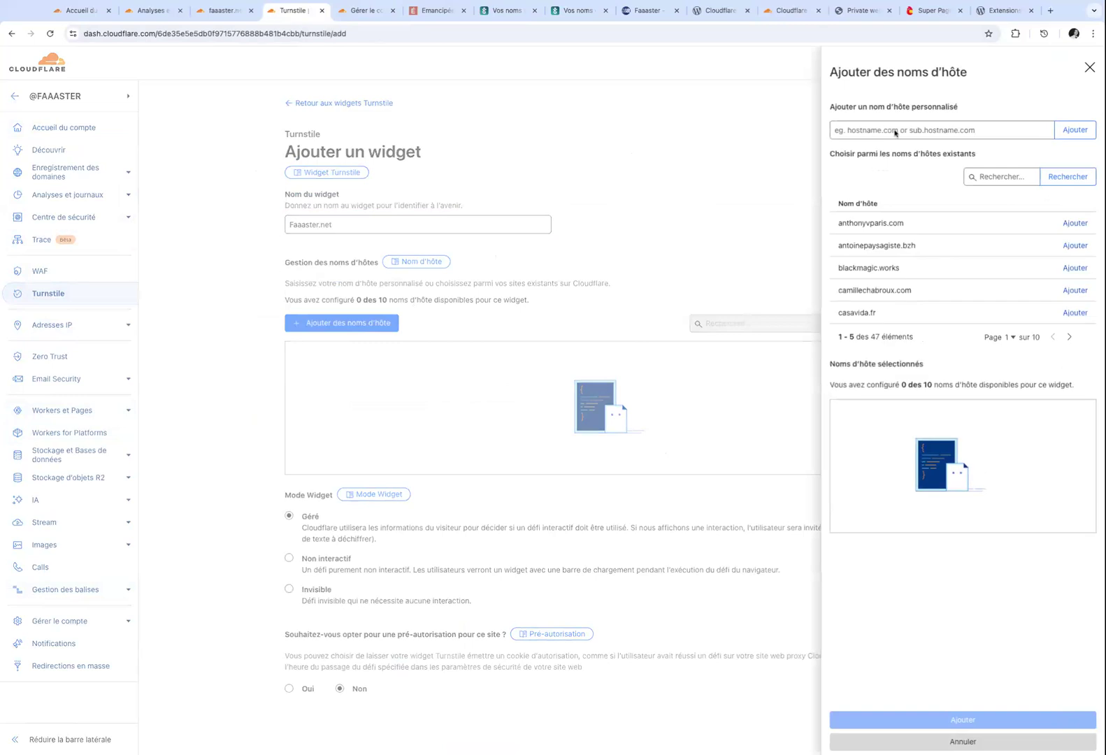
left_click(989, 176)
type("faaaster.net")
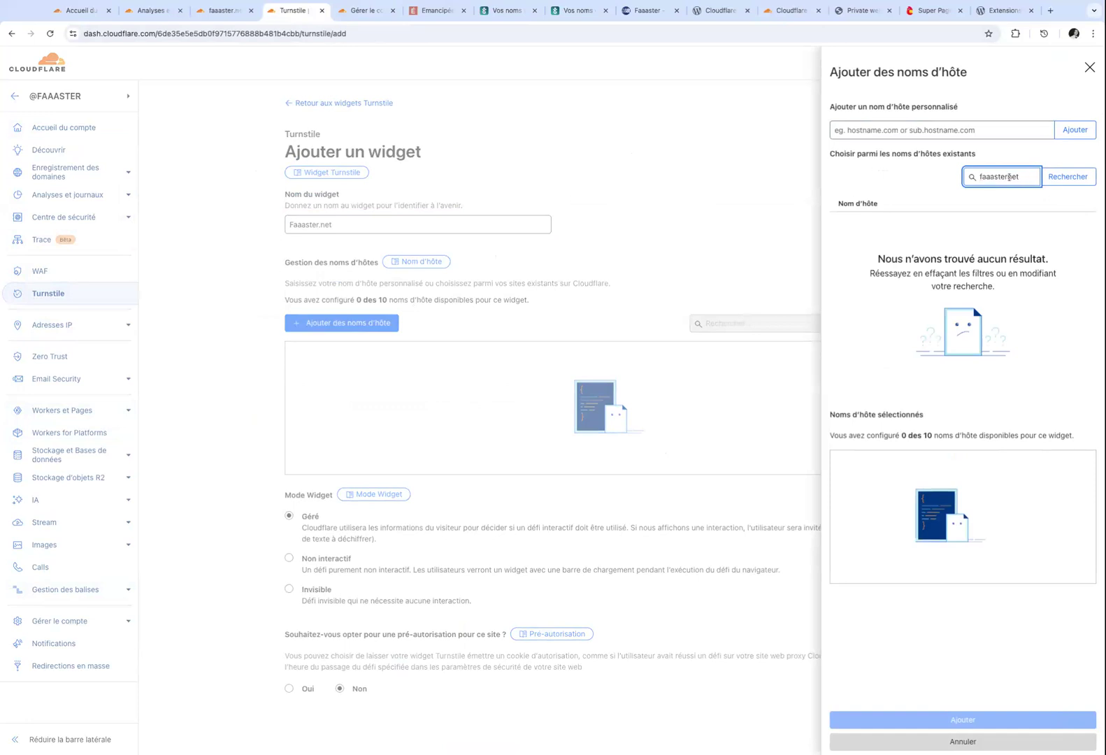
left_click(1067, 176)
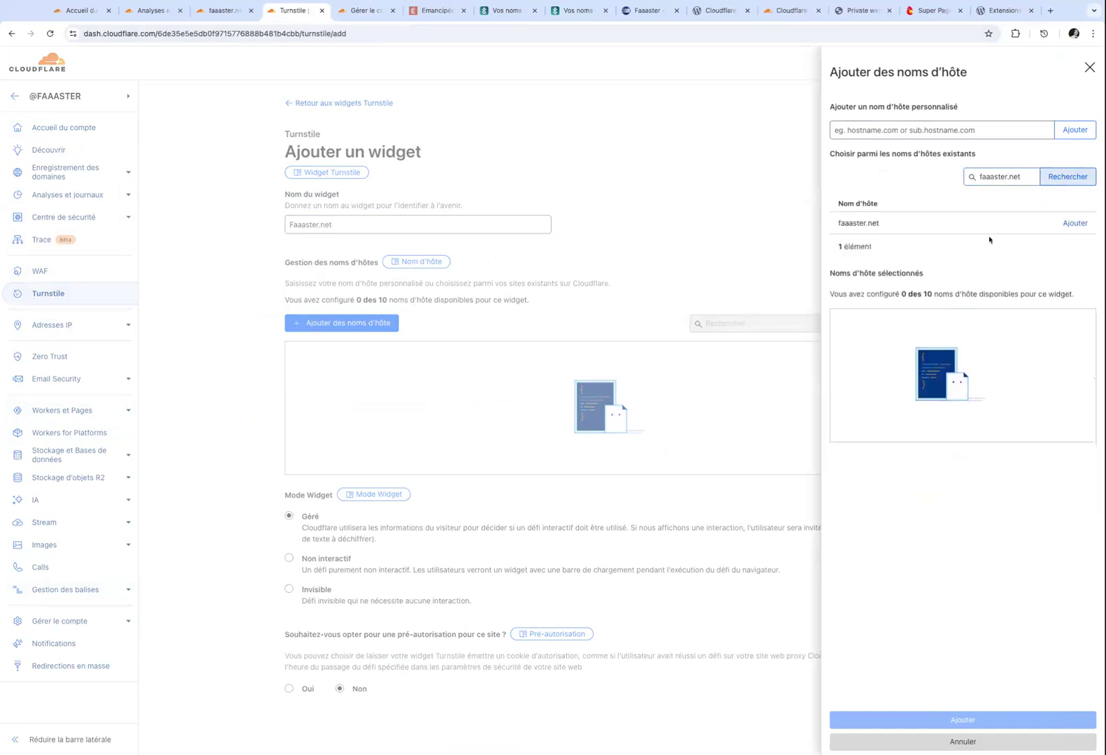
left_click(1065, 223)
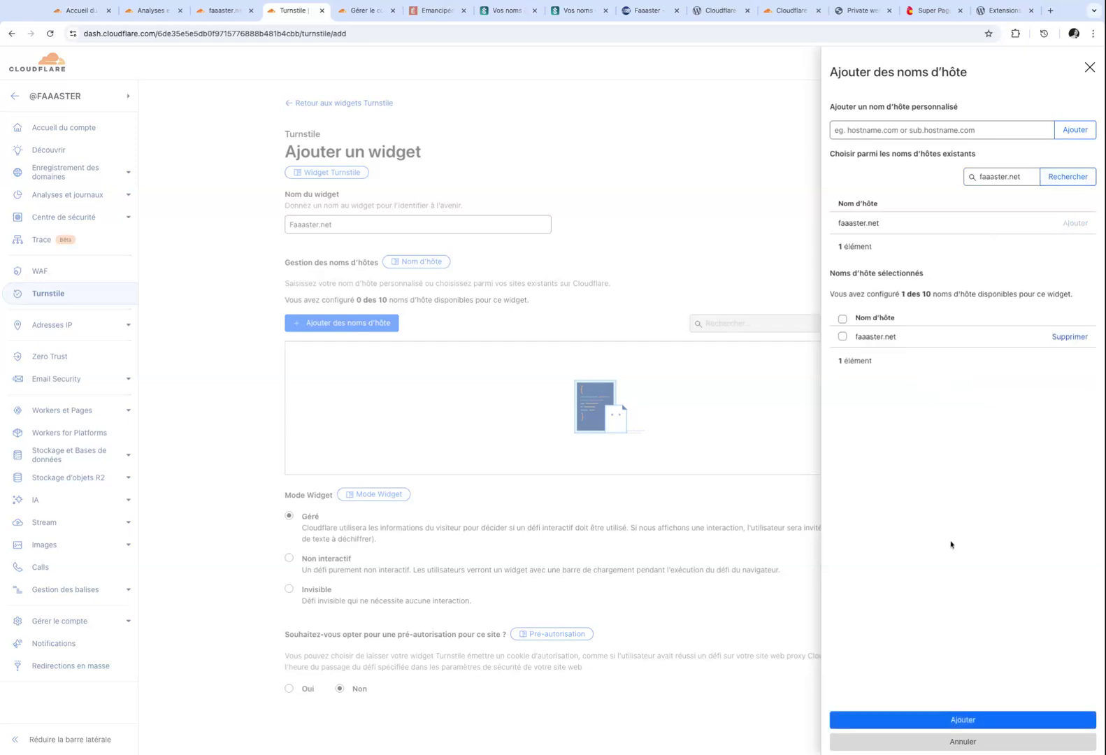
left_click(843, 336)
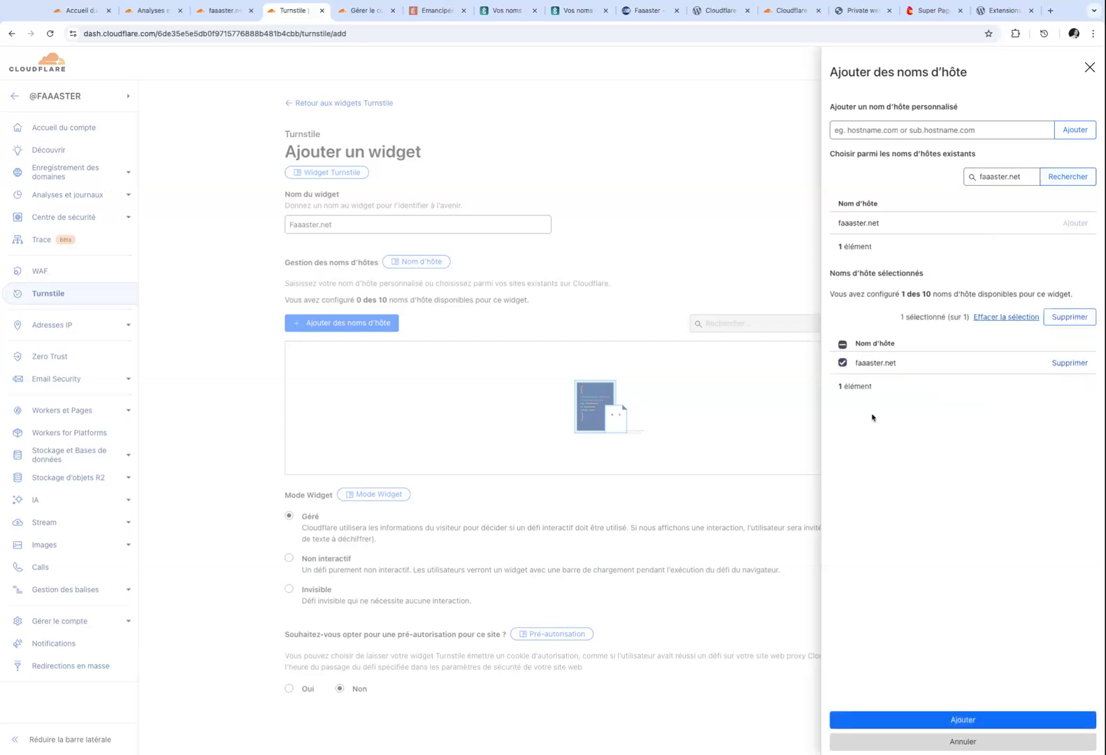
left_click(921, 720)
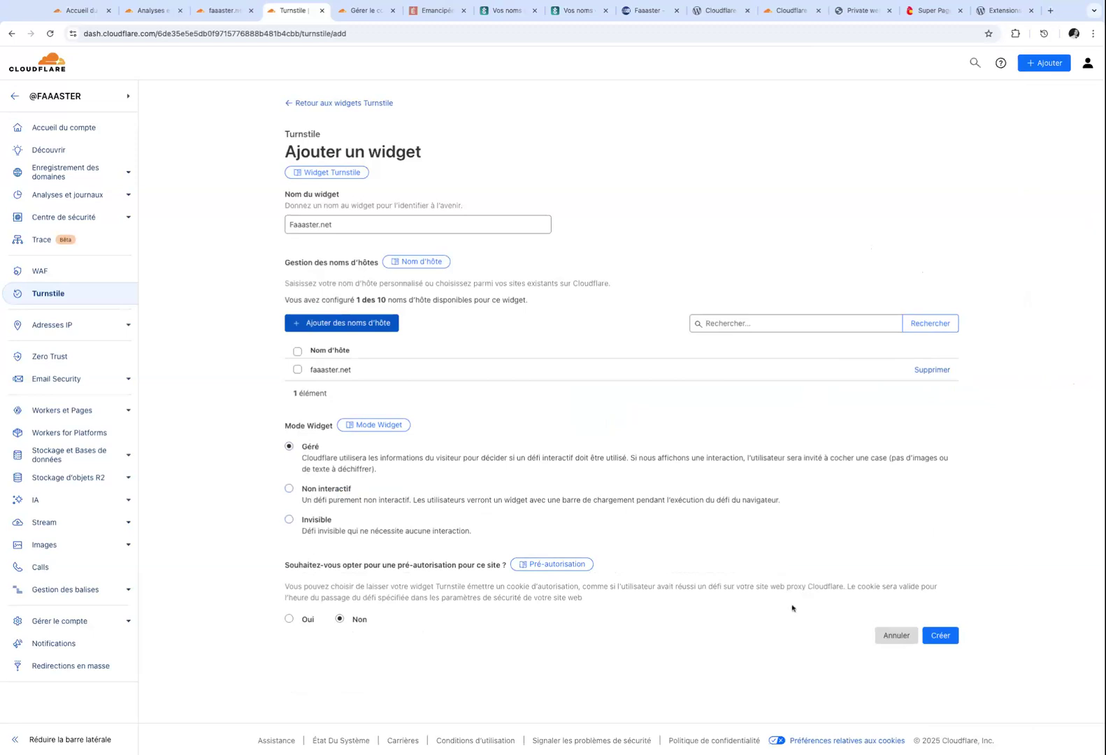
left_click(941, 636)
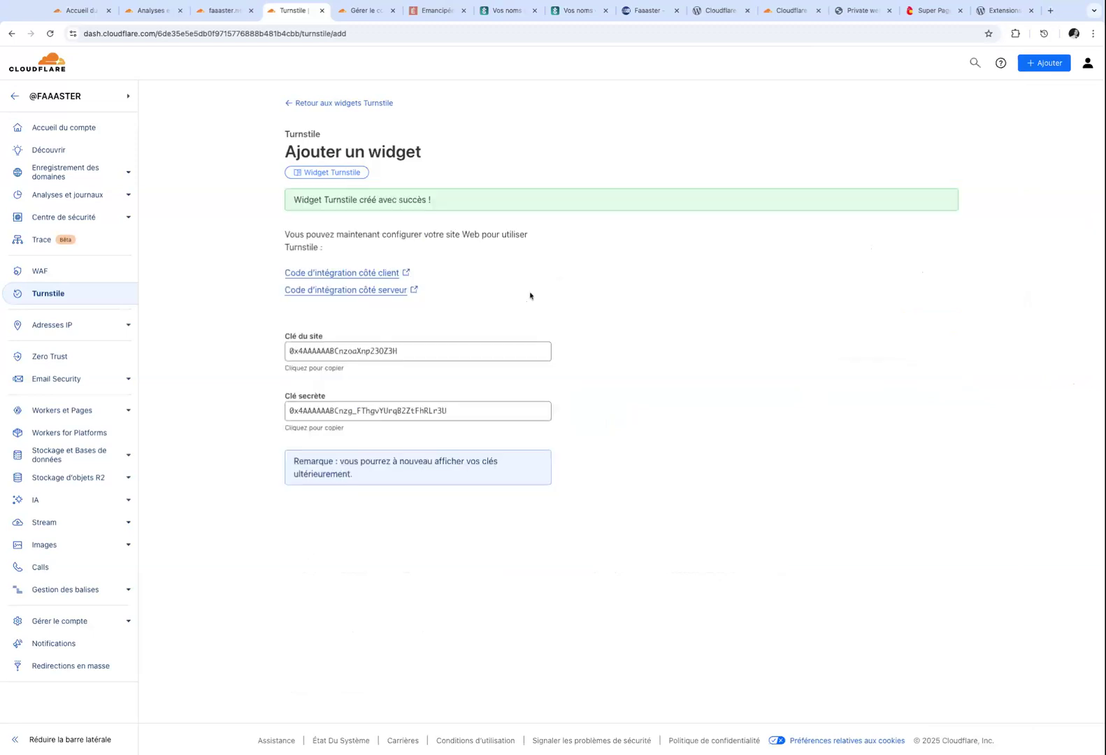
Paste the Faaaster.net widget's site key and secret key into the plugin and click Enregistrer les modifications.
left_click(365, 356)
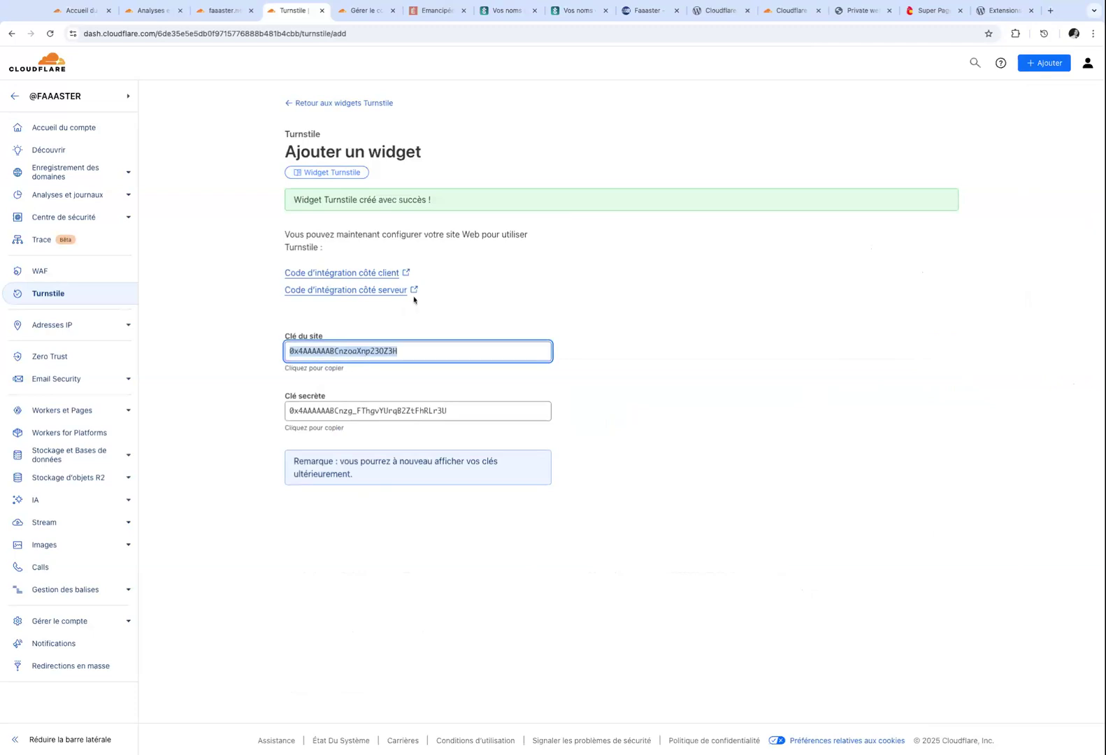
left_click(713, 11)
left_click(291, 229)
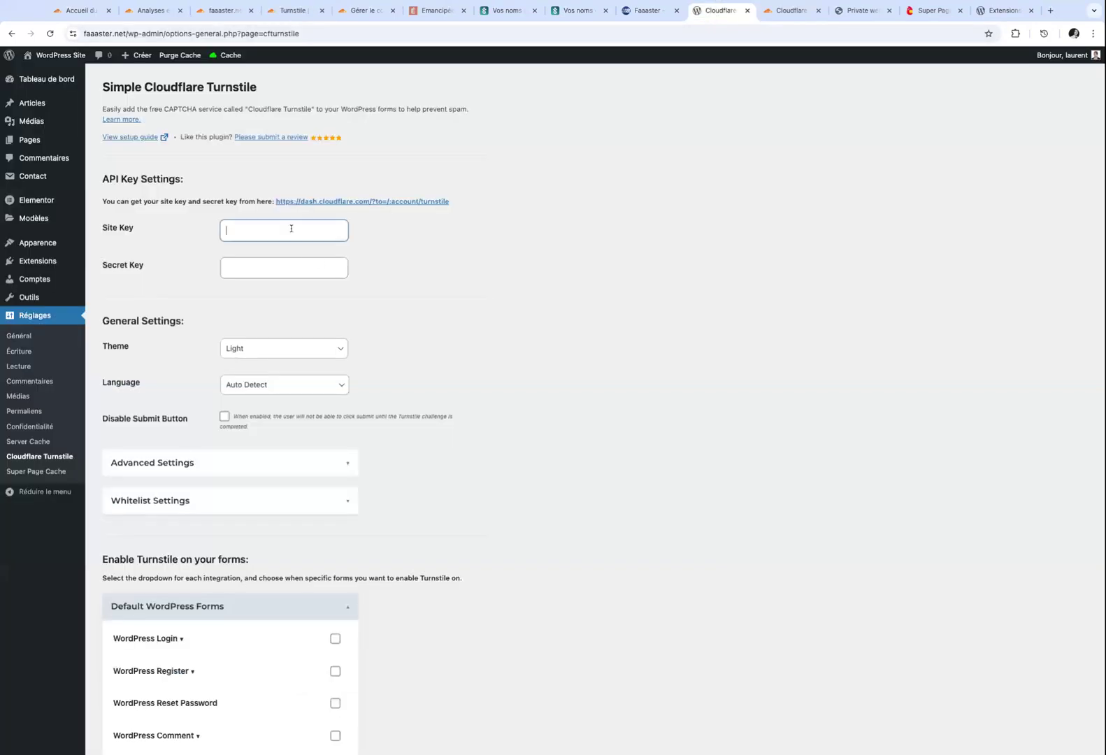
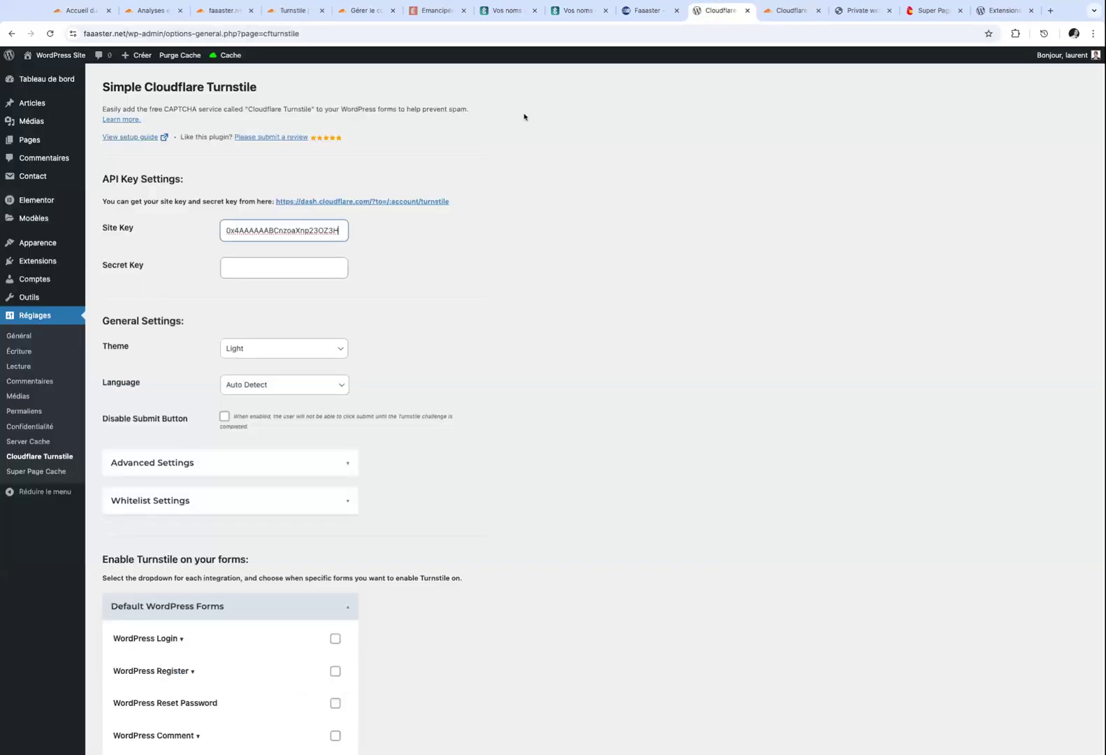
left_click(300, 16)
left_click(439, 406)
key("ctrl+c")
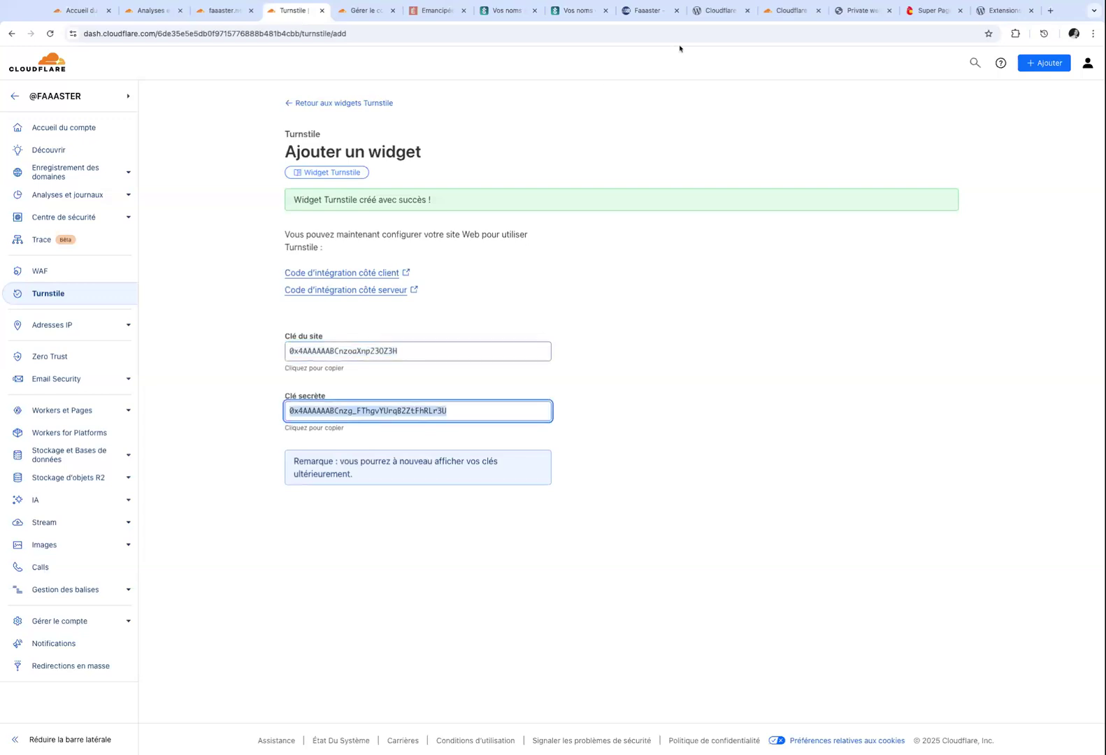
left_click(713, 10)
left_click(300, 267)
key("ctrl+v")
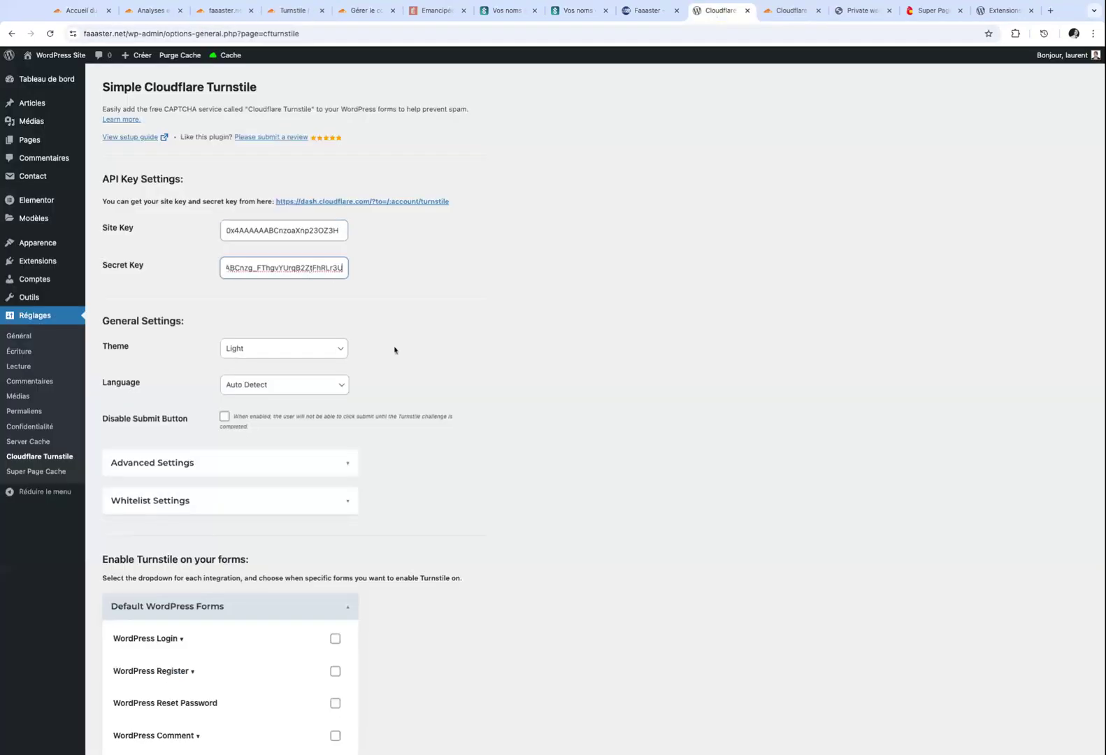
scroll(394, 350, "down", 7)
left_click(170, 442)
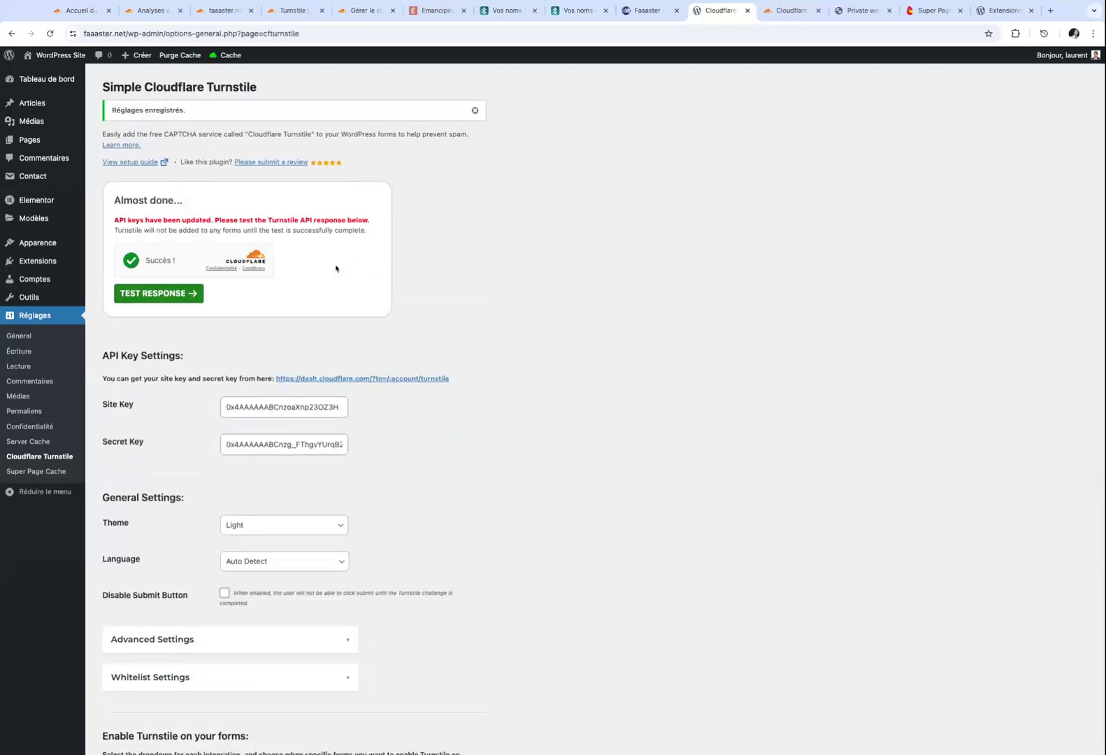
Test the Turnstile API response, then enable it on the Login, Register, password reset and Comment forms.
left_click(172, 294)
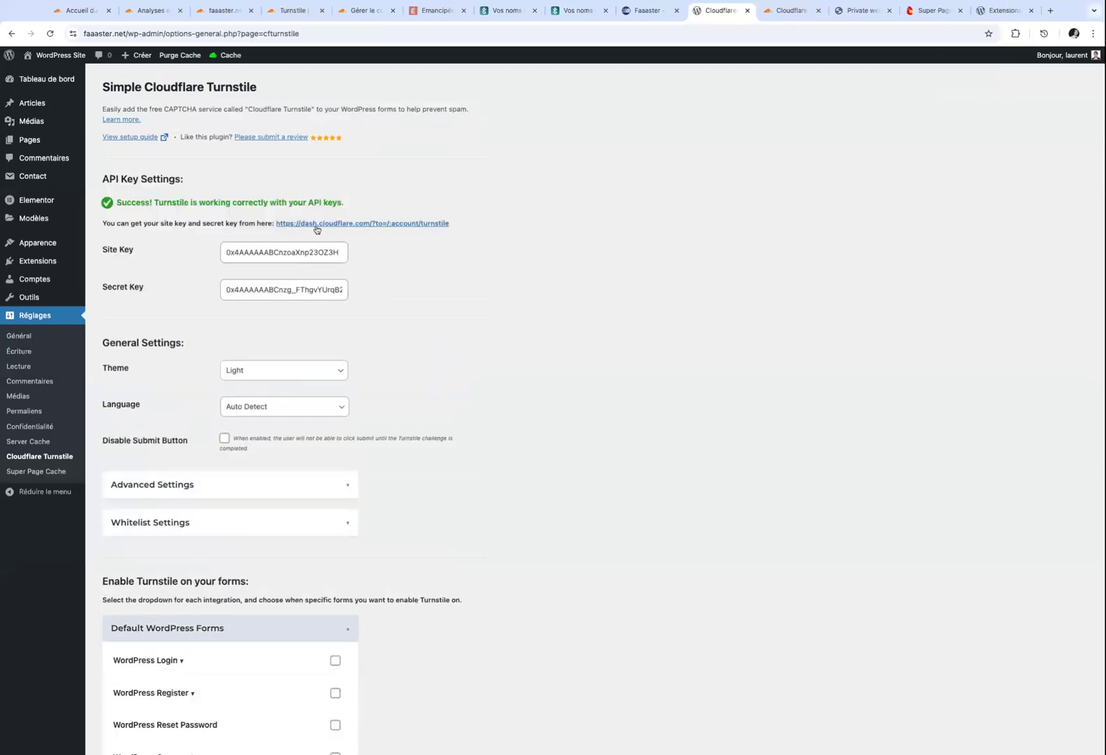
scroll(419, 294, "down", 3)
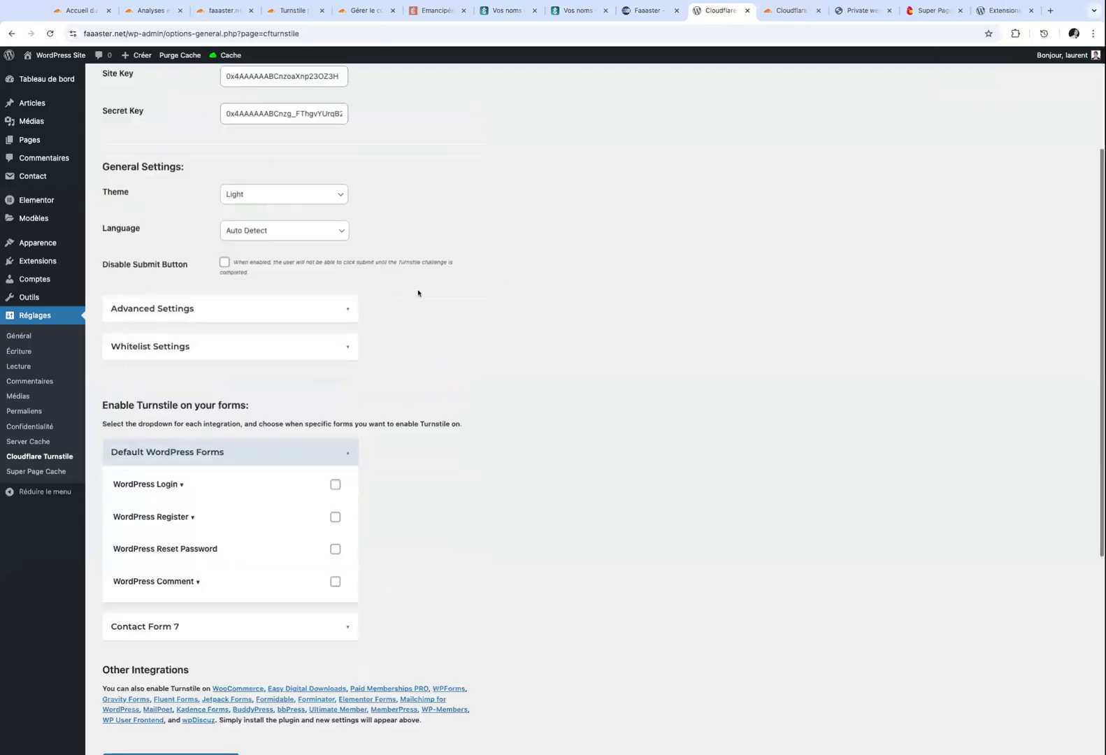
left_click(335, 484)
left_click(335, 517)
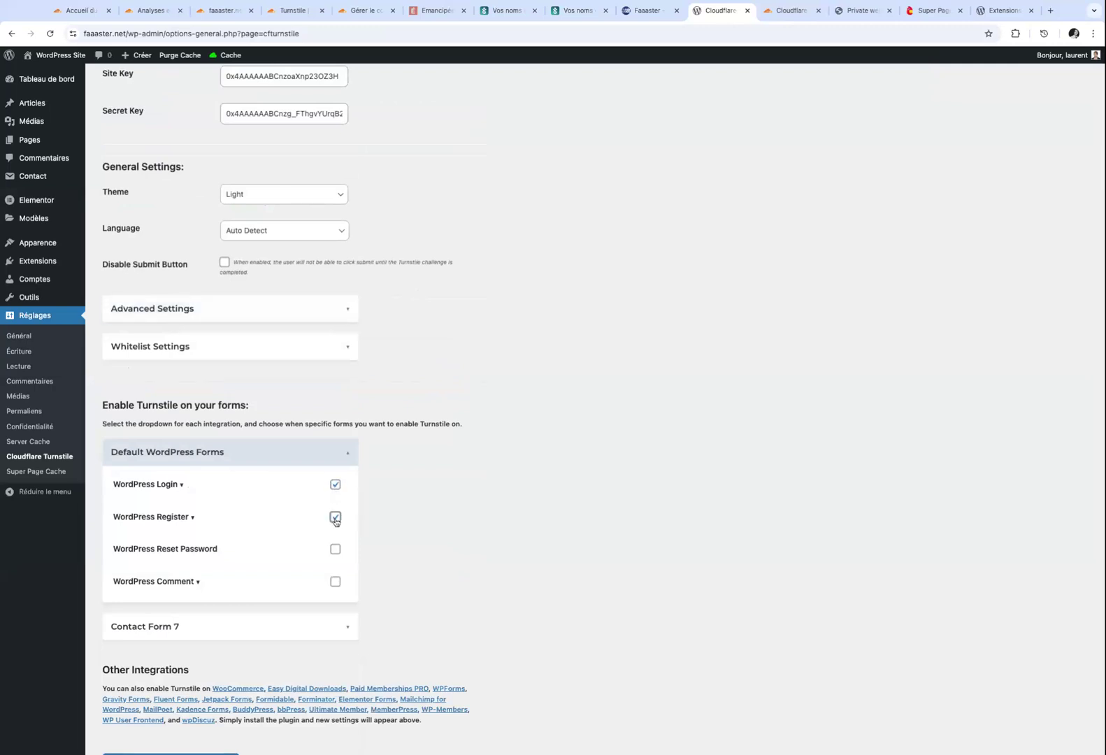
left_click(335, 549)
left_click(336, 582)
Enable Turnstile on all Contact Form 7 forms and save the settings.
left_click(335, 626)
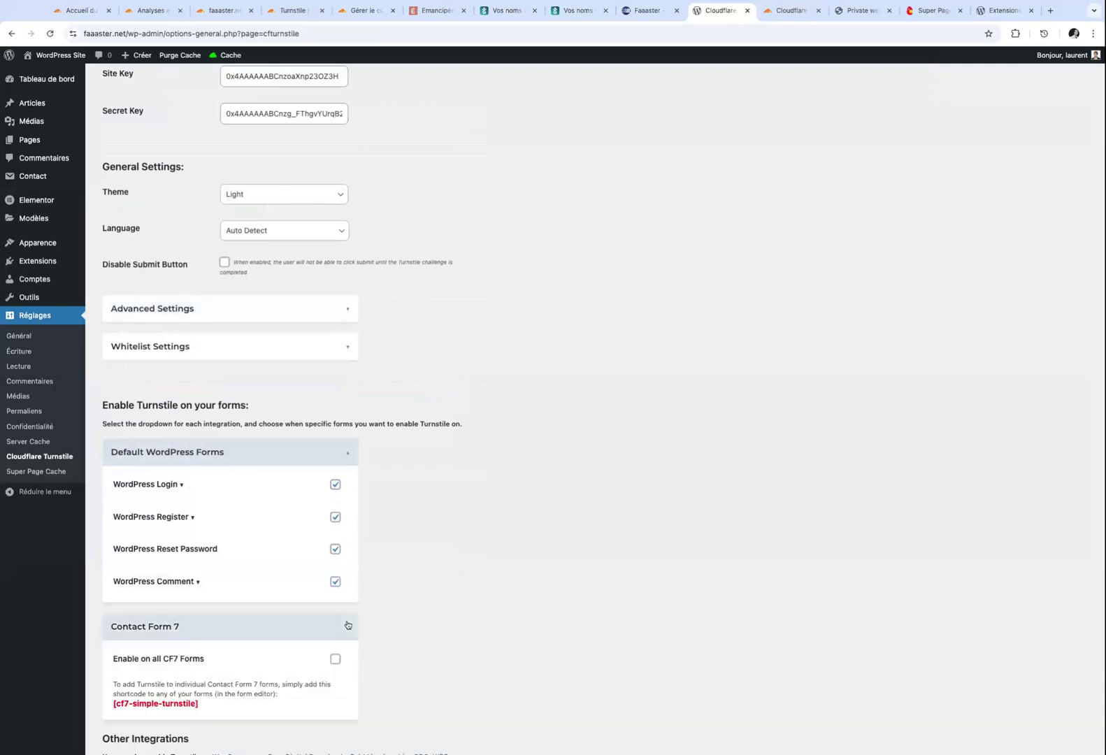
scroll(334, 588, "down", 2)
left_click(336, 523)
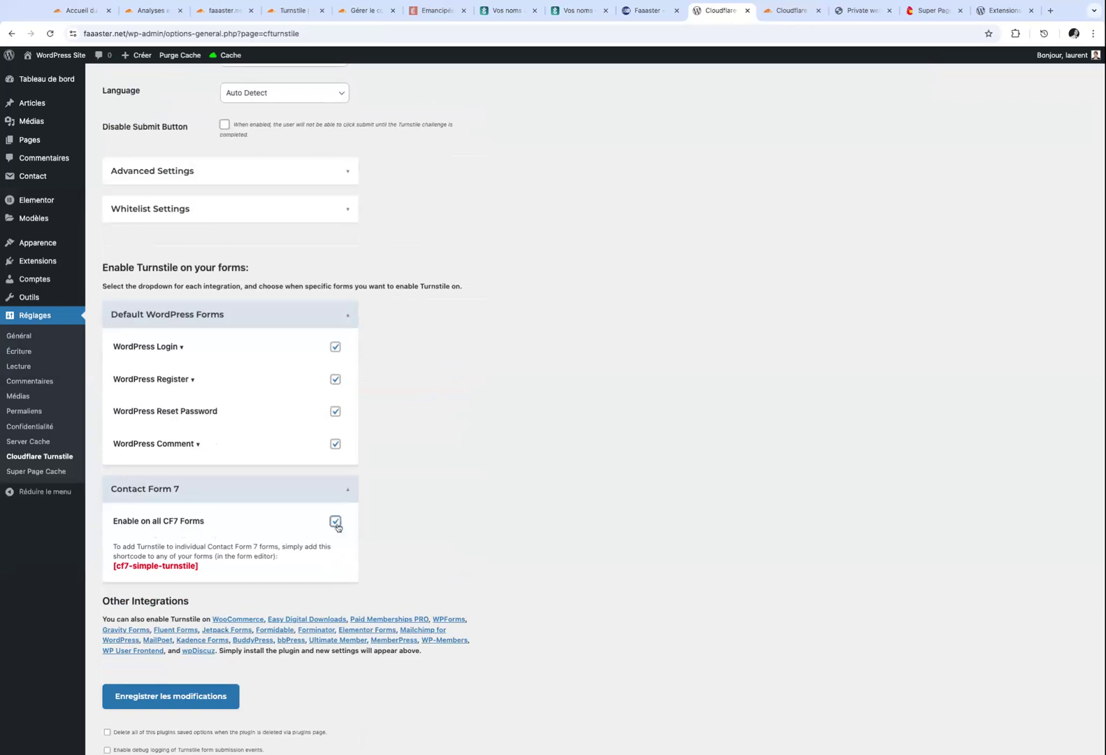
scroll(337, 527, "down", 2)
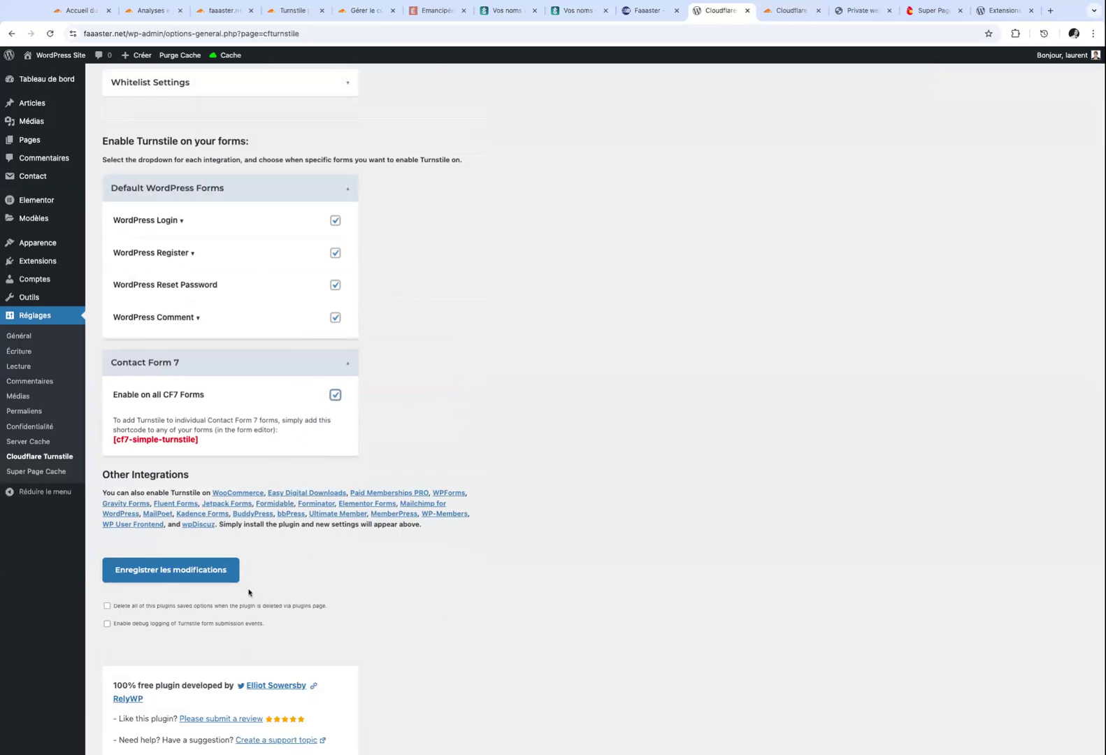
left_click(186, 579)
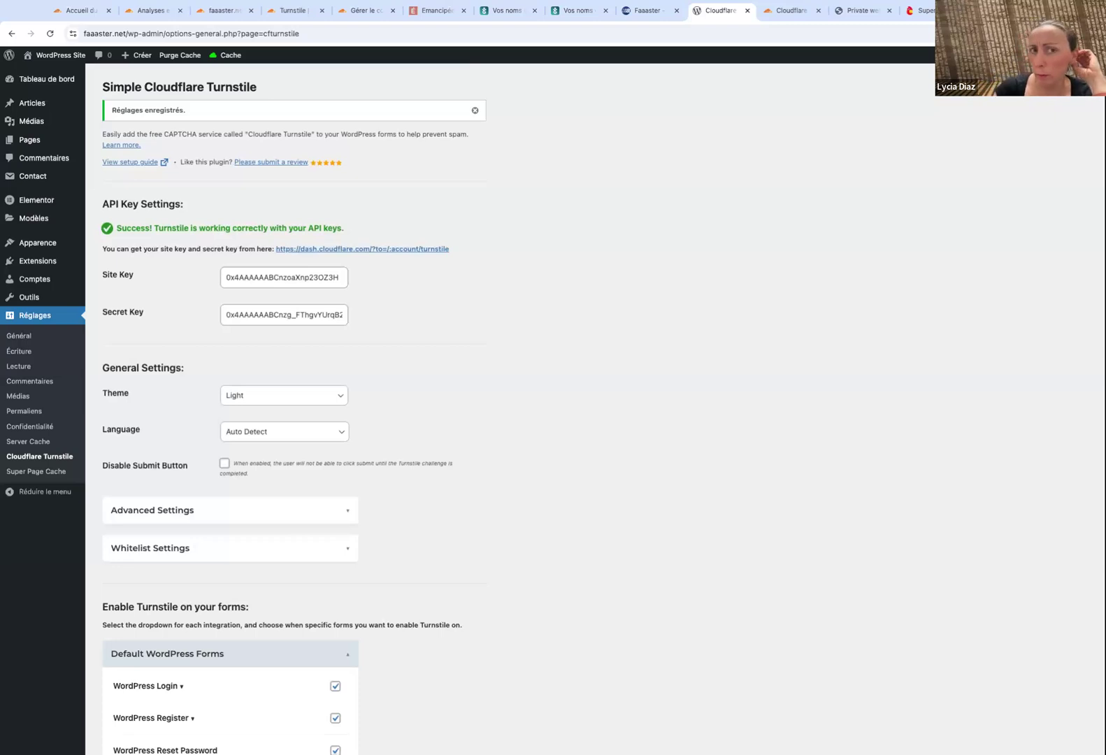
Expand and collapse the Advanced and Whitelist Settings sections to review them.
scroll(330, 544, "down", 3)
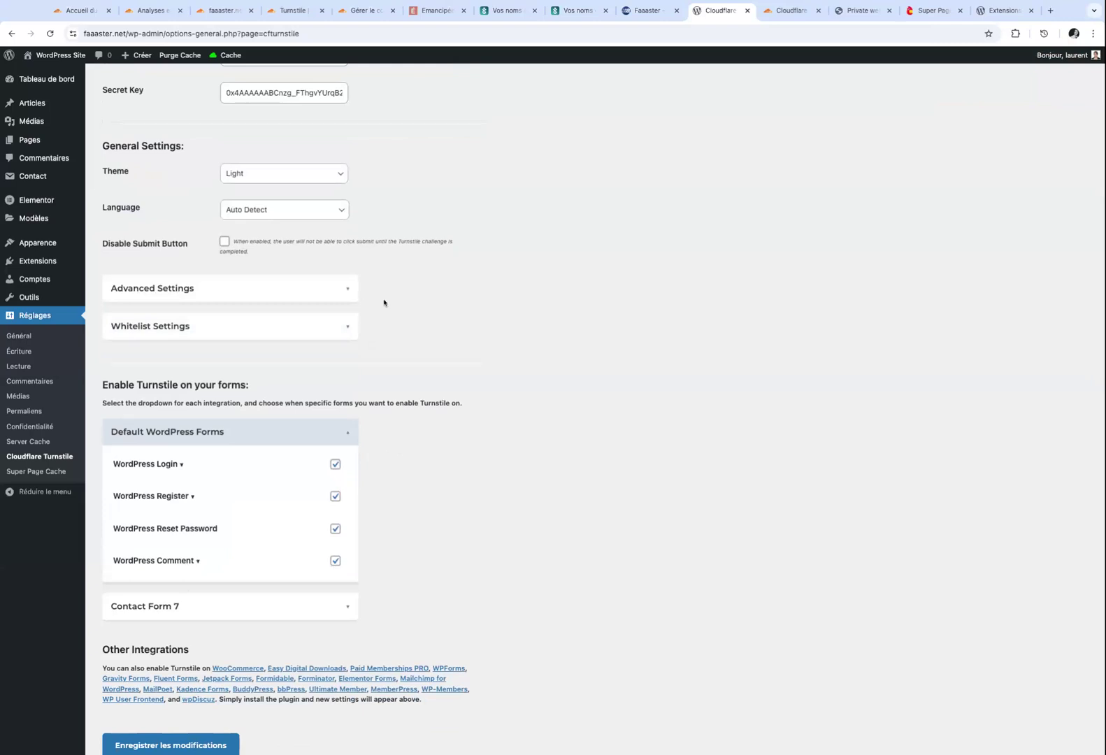
left_click(340, 287)
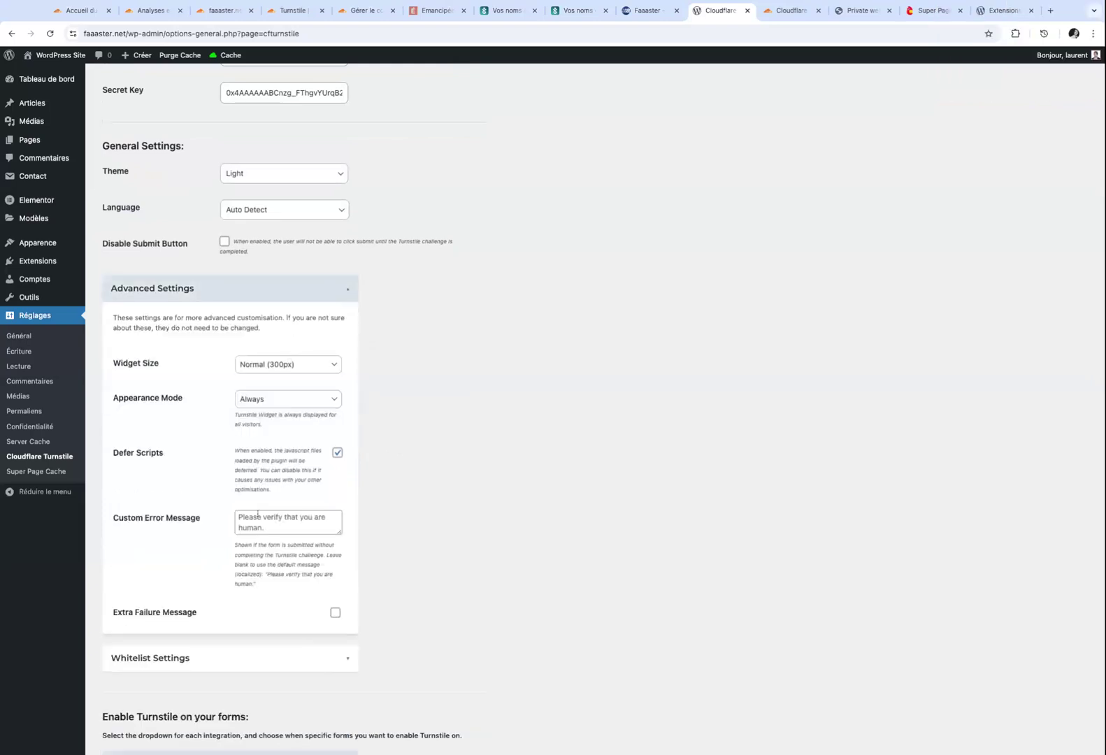
left_click(344, 658)
left_click(345, 660)
left_click(345, 290)
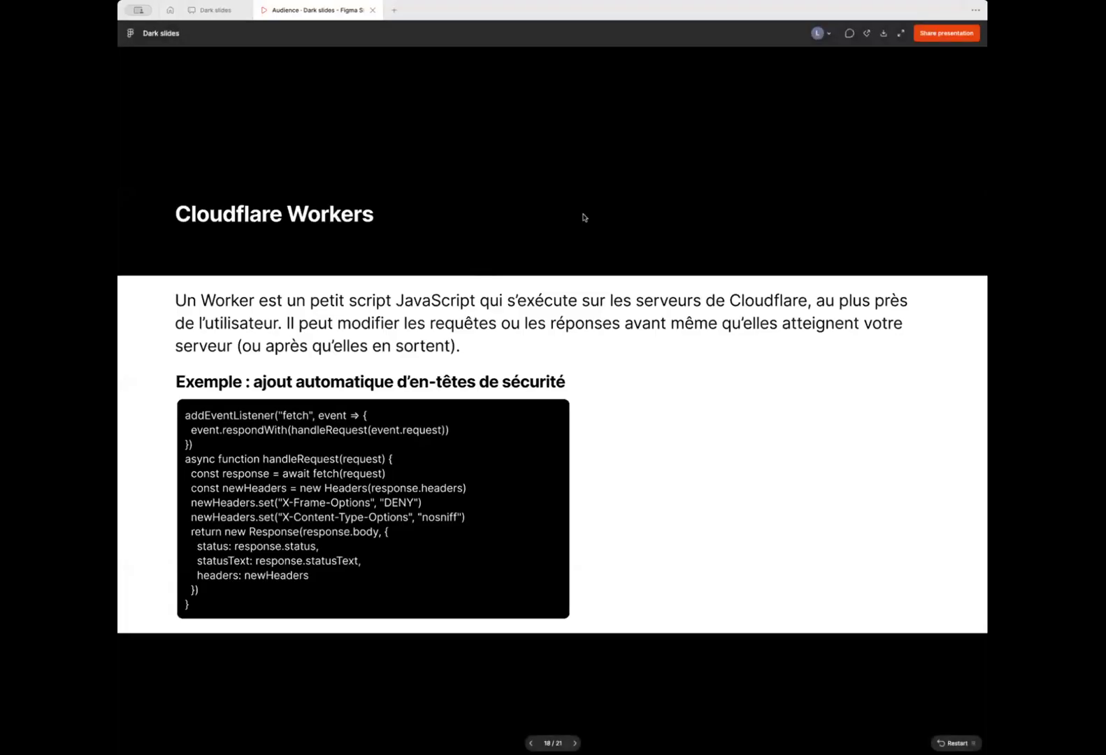
key("Right")
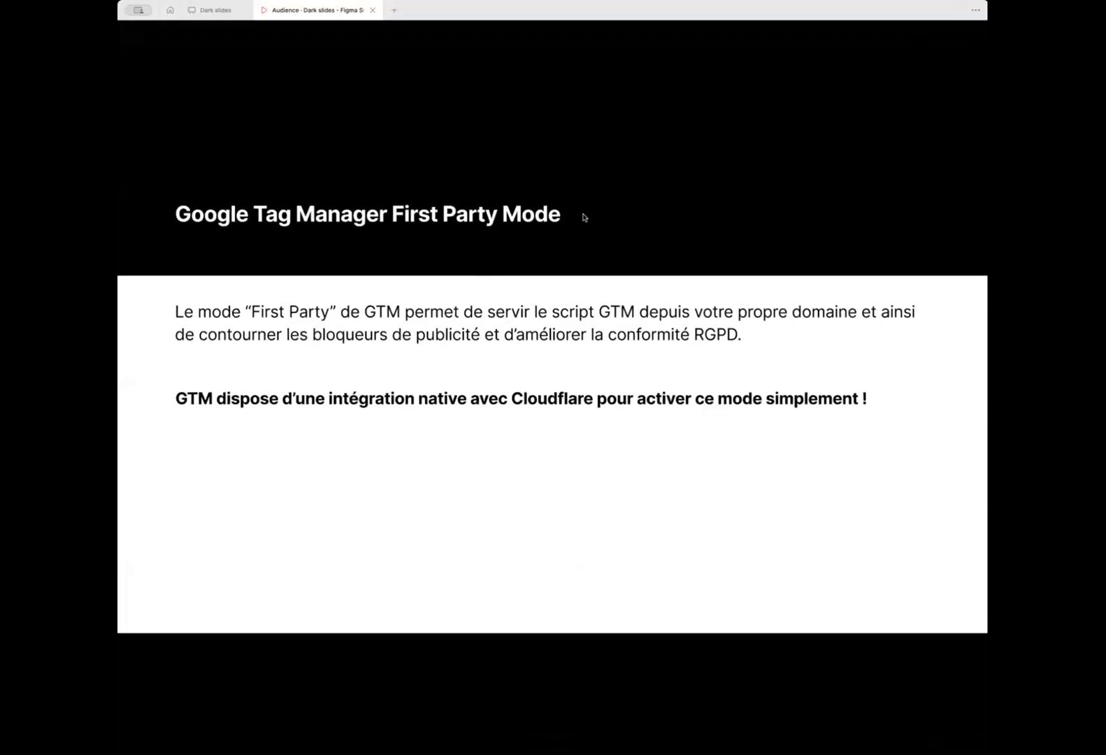
key("Left")
key("Left")
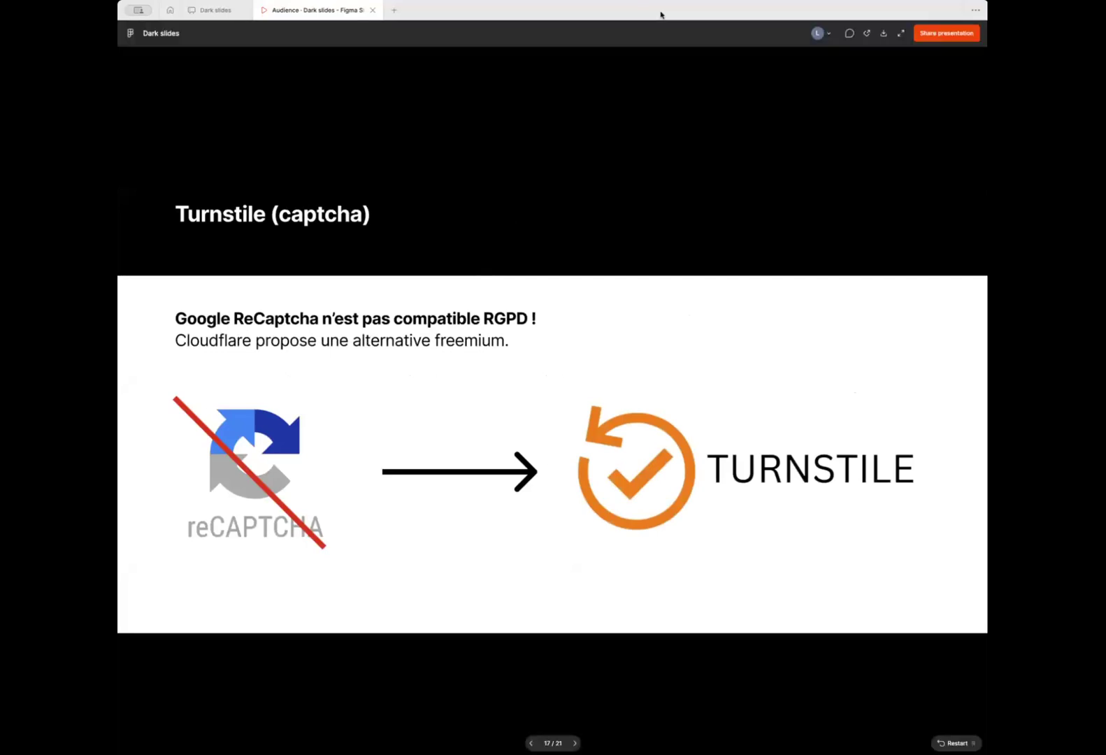
key("Right")
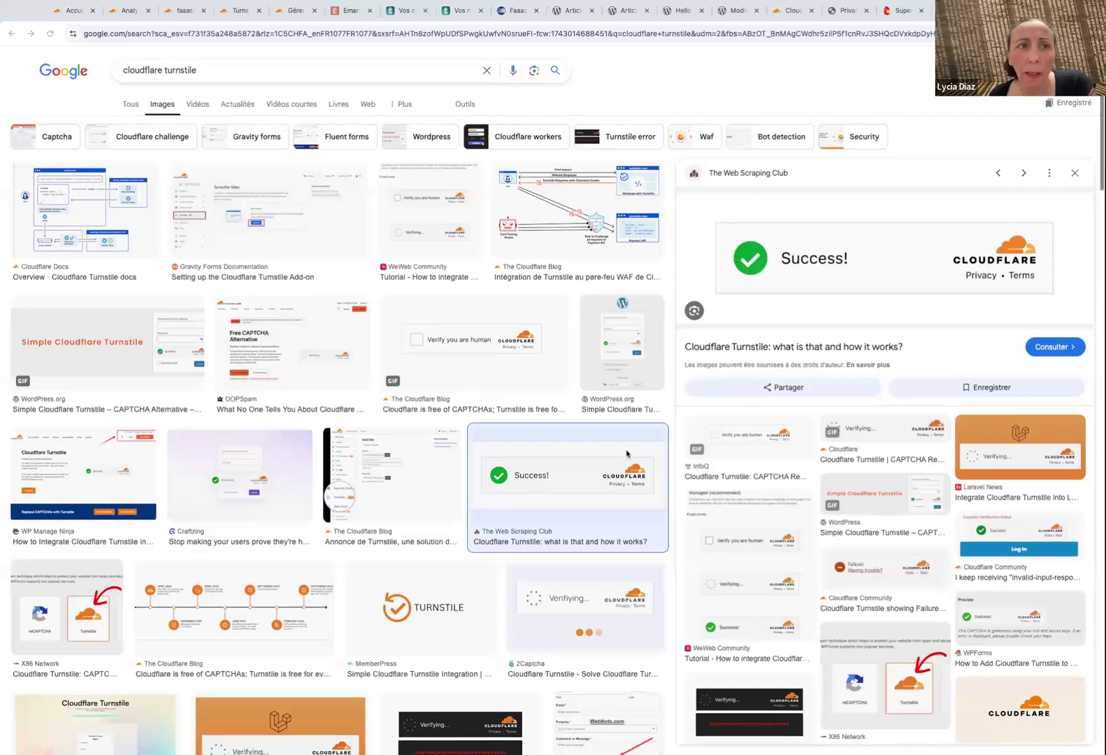
scroll(627, 453, "down", 2)
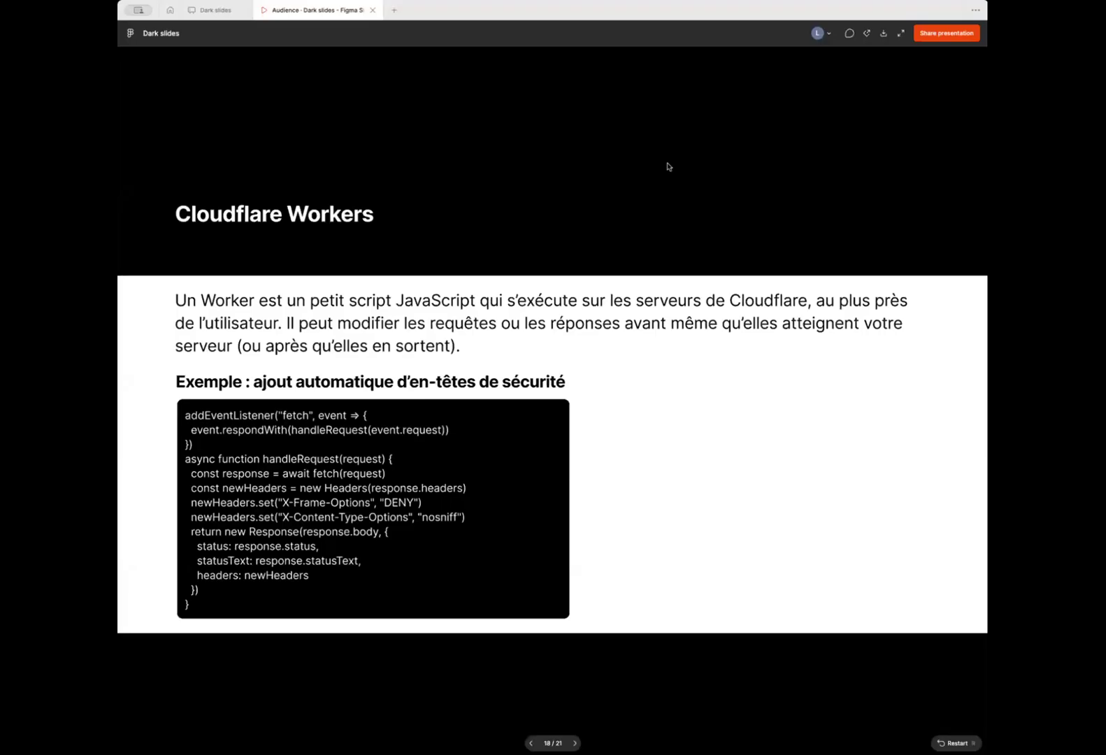
Step forward one slide and back to the Cloudflare Workers security-headers script slide.
key("Right")
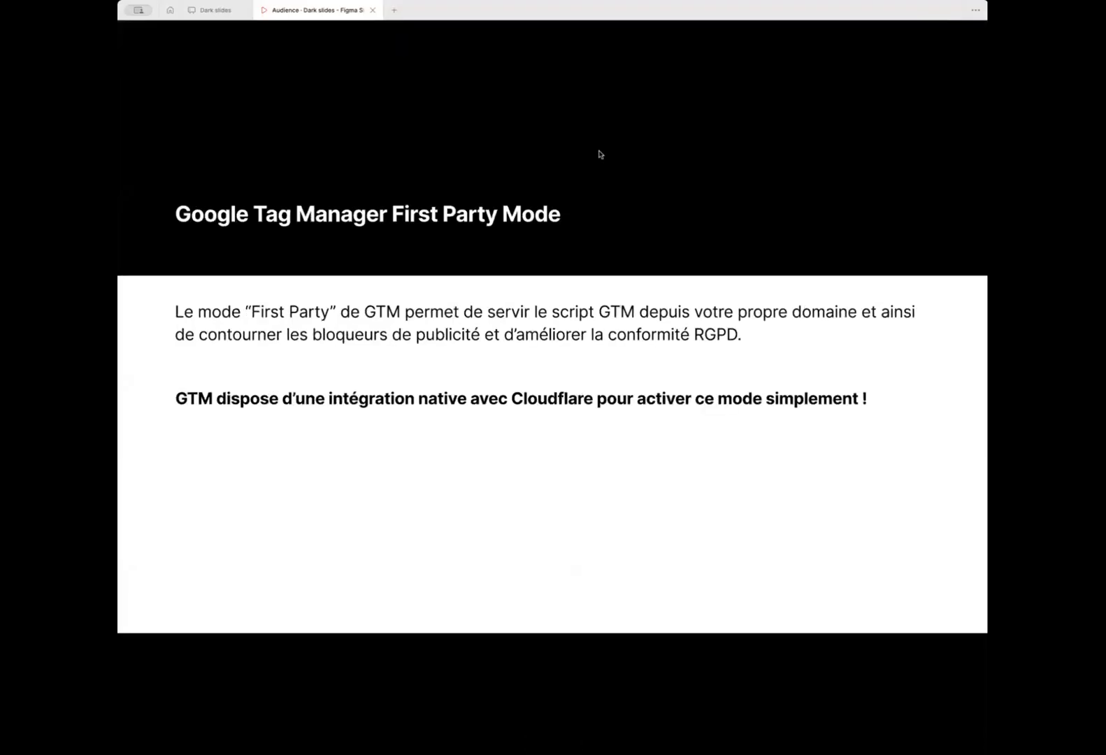
key("Left")
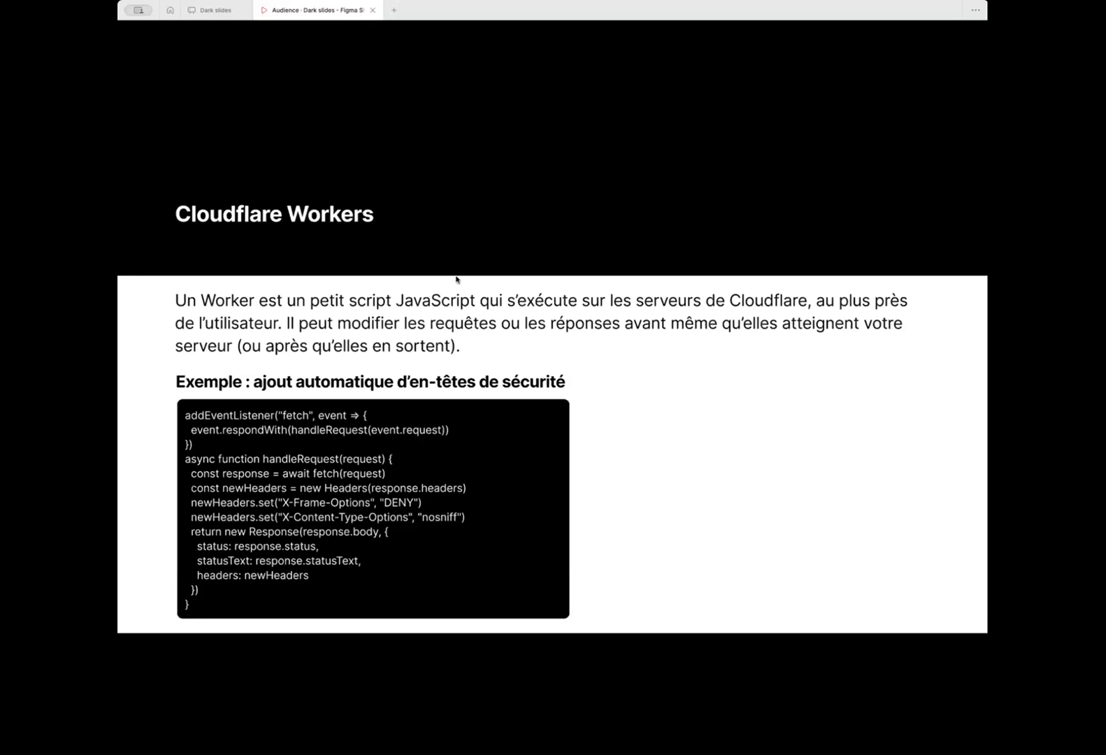
Advance to the Google Tag Manager First Party Mode slide on GTM's Cloudflare integration.
key("Right")
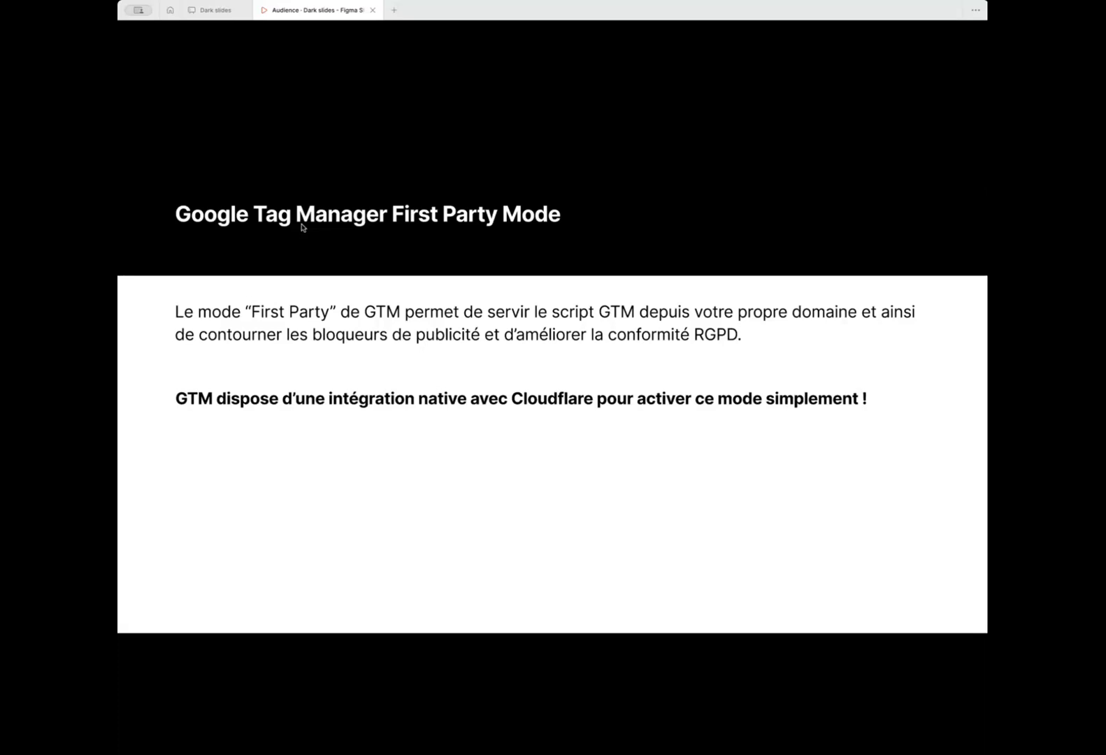
Advance through the Merci slide to the final Liens et références slide, 21 of 21.
key("Right")
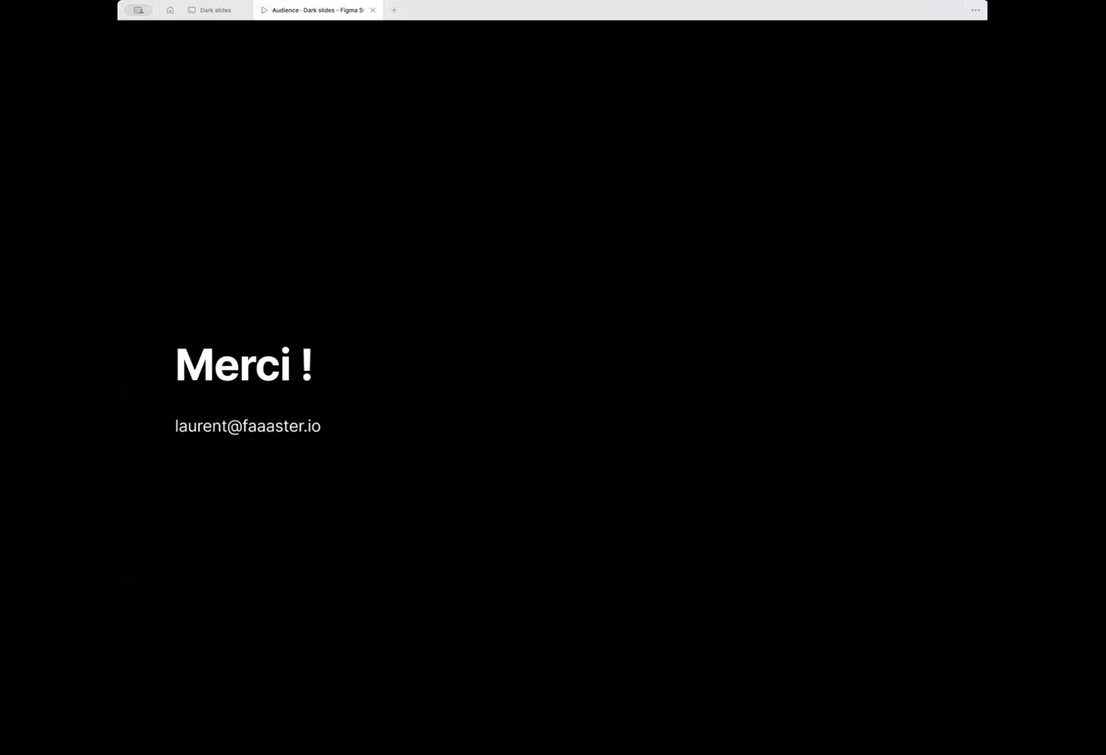
key("Right")
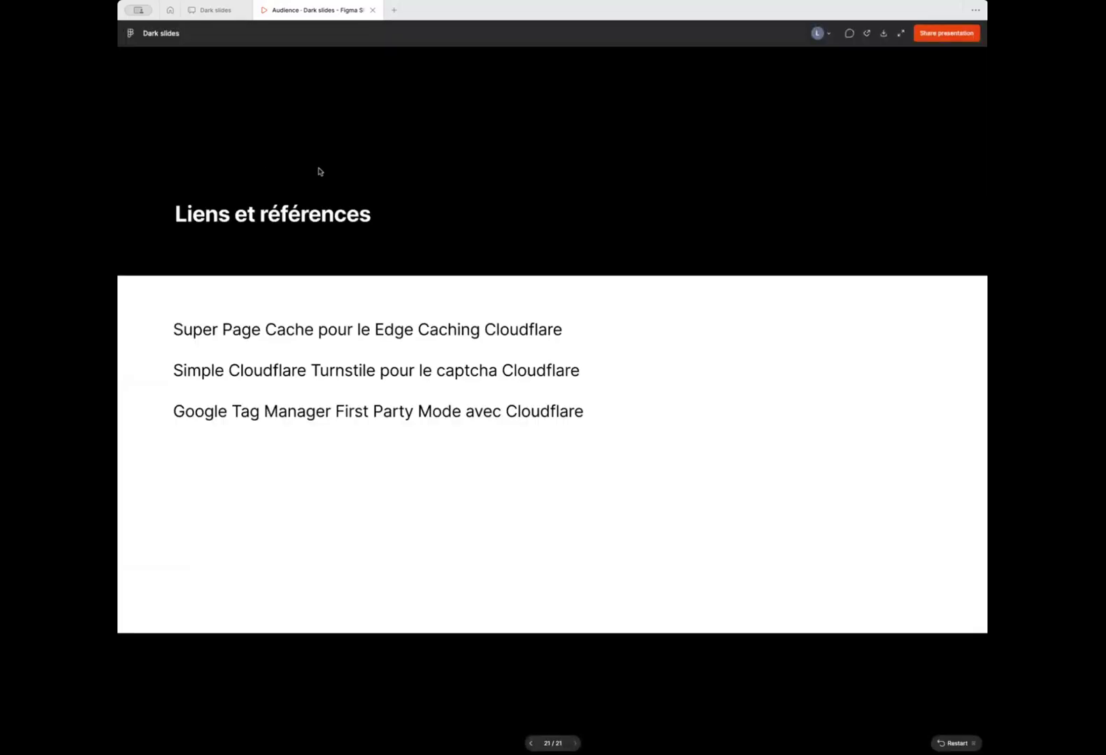
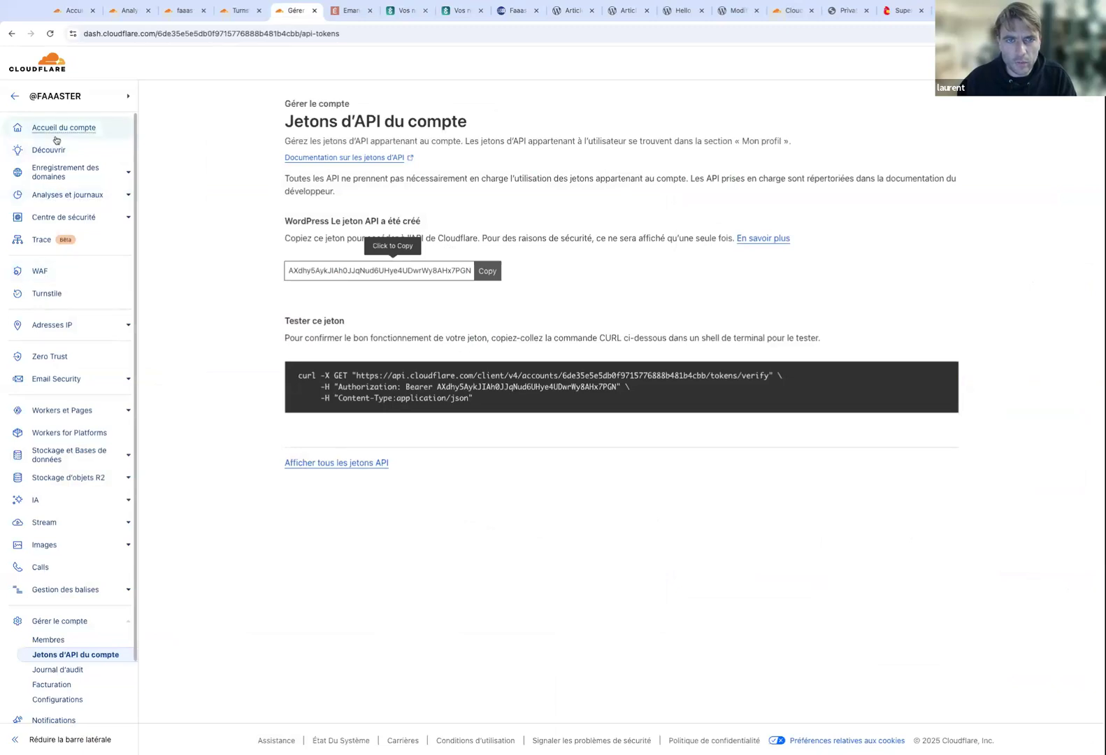
From the account home, search 'faaas', open faaaster.net and go to SSL/TLS Custom Hostnames.
left_click(56, 133)
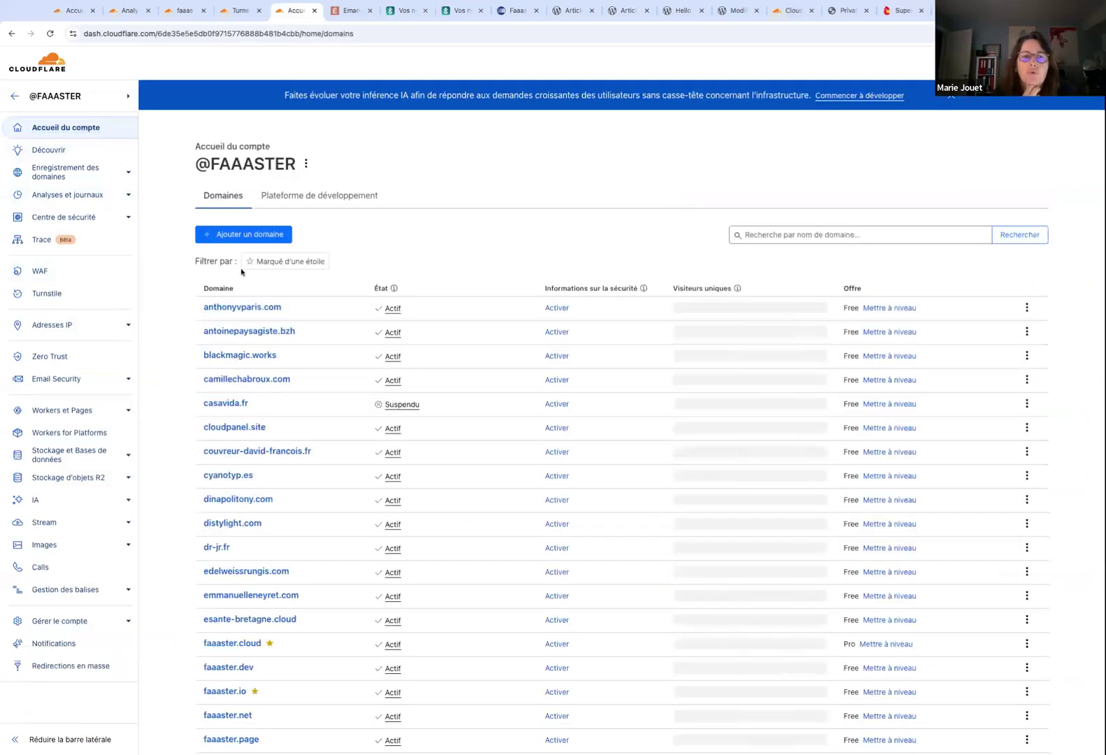
left_click(798, 239)
type("faaas")
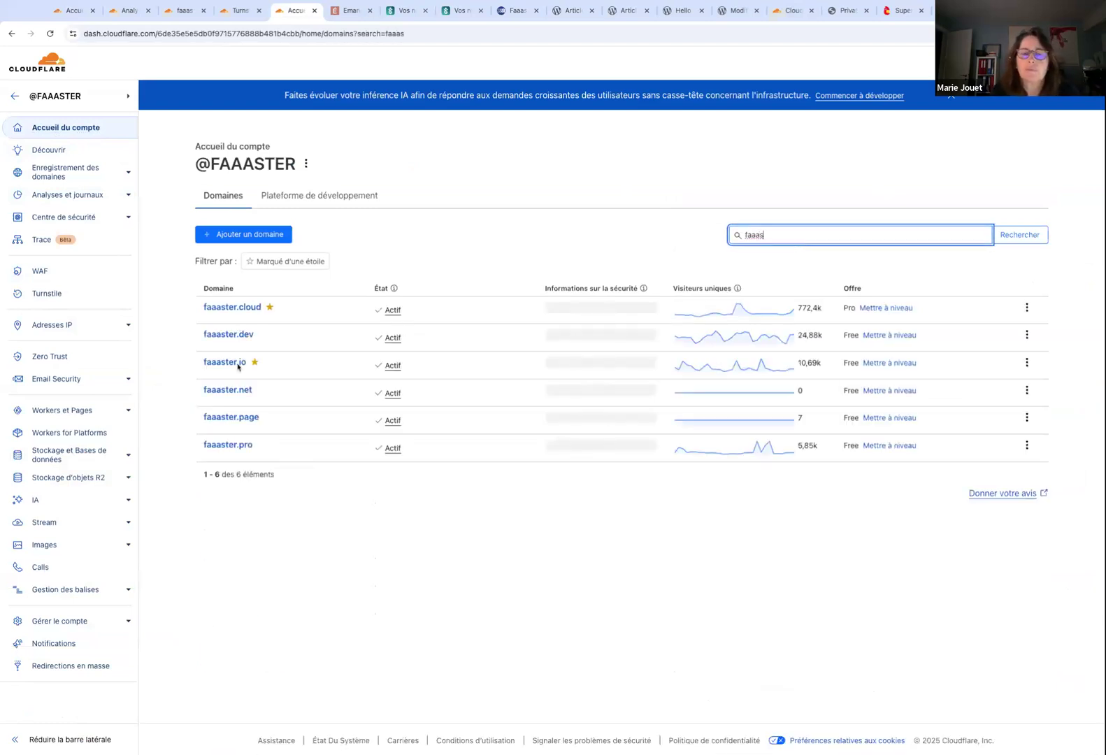
left_click(237, 392)
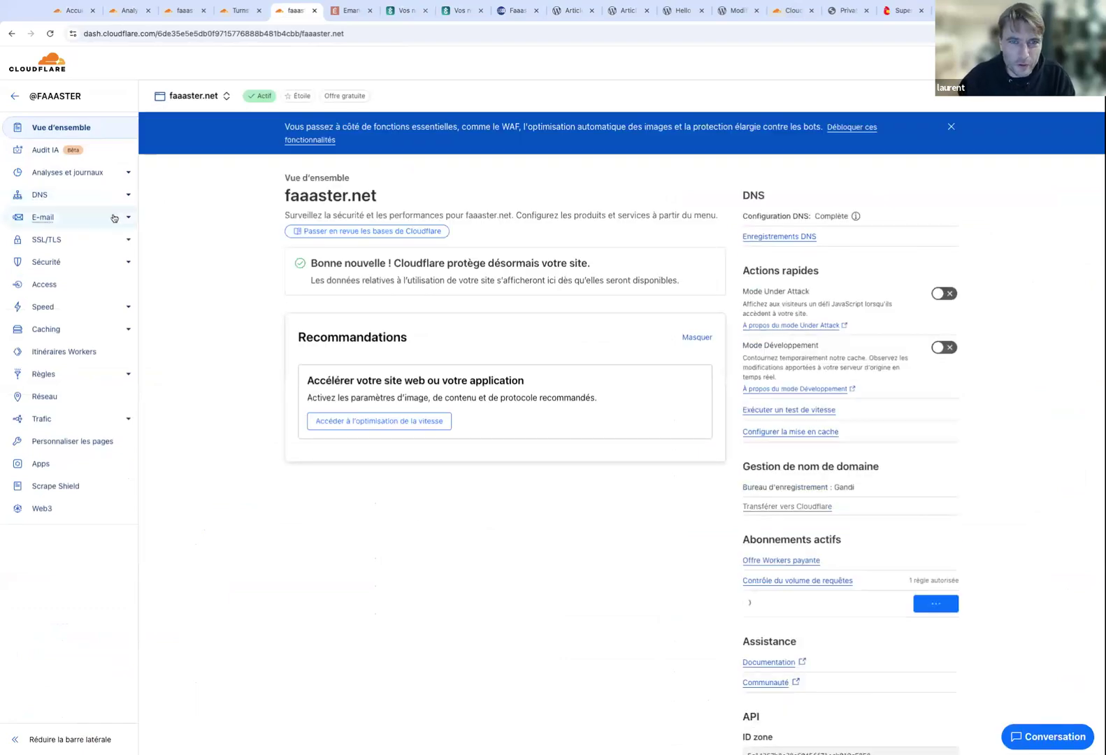
left_click(125, 240)
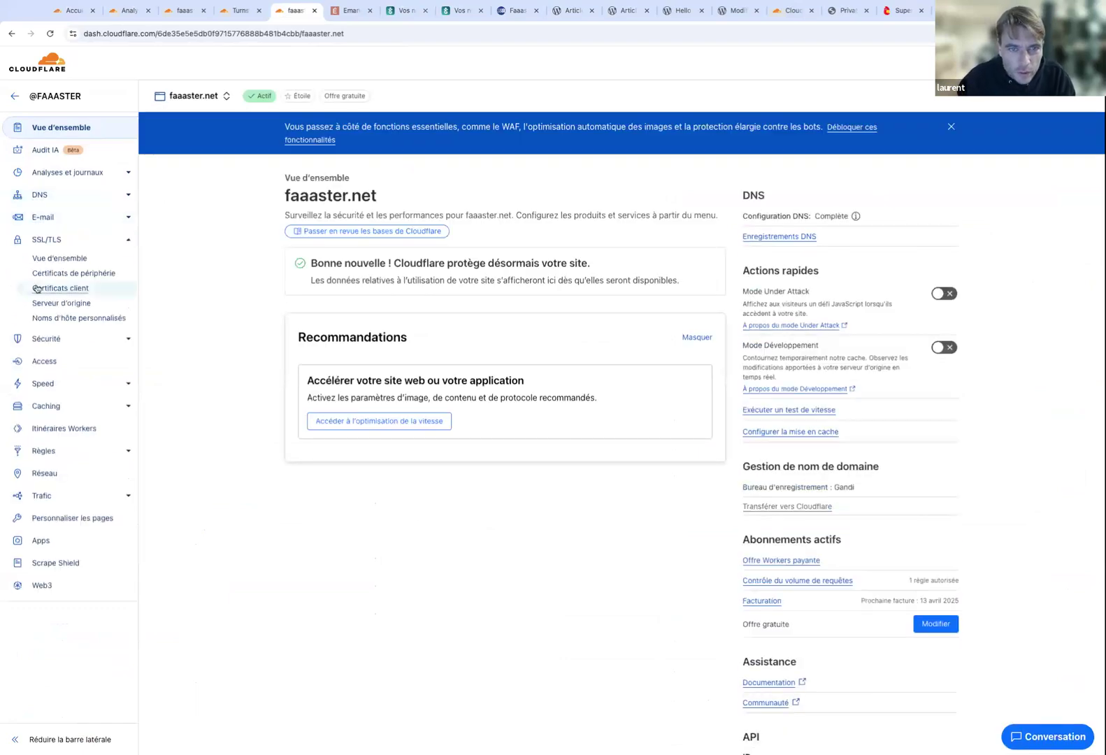
left_click(57, 319)
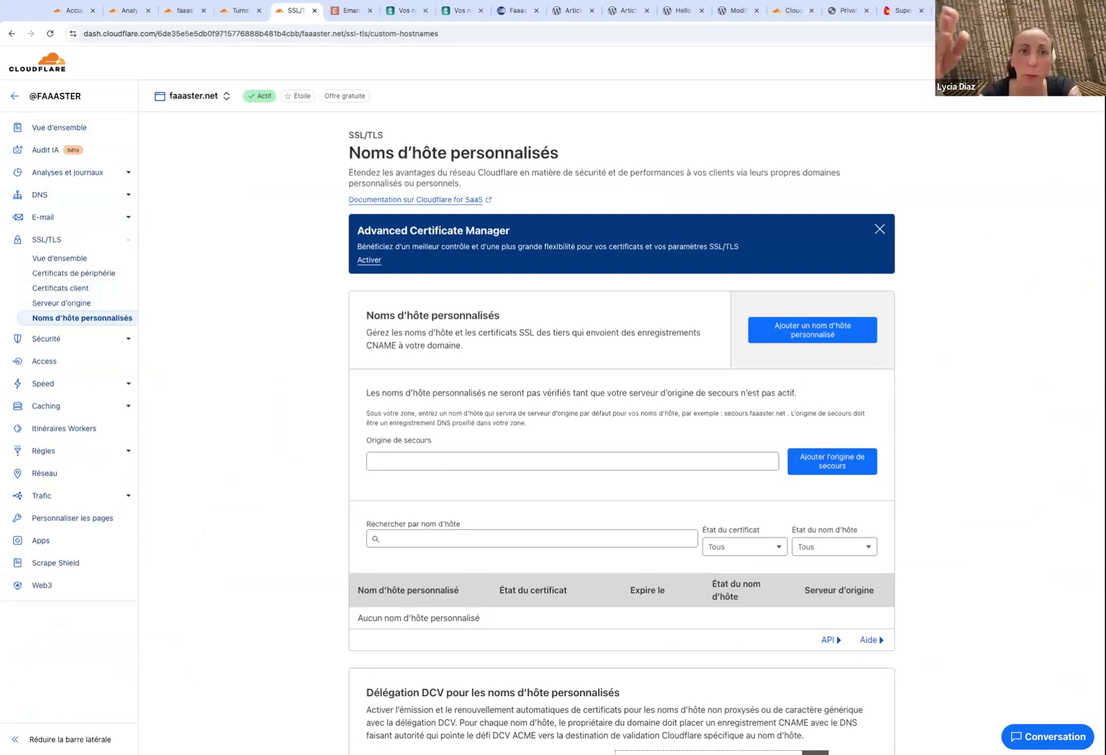
Try adding the fallback origin with the field still empty, triggering a validation error.
left_click(502, 461)
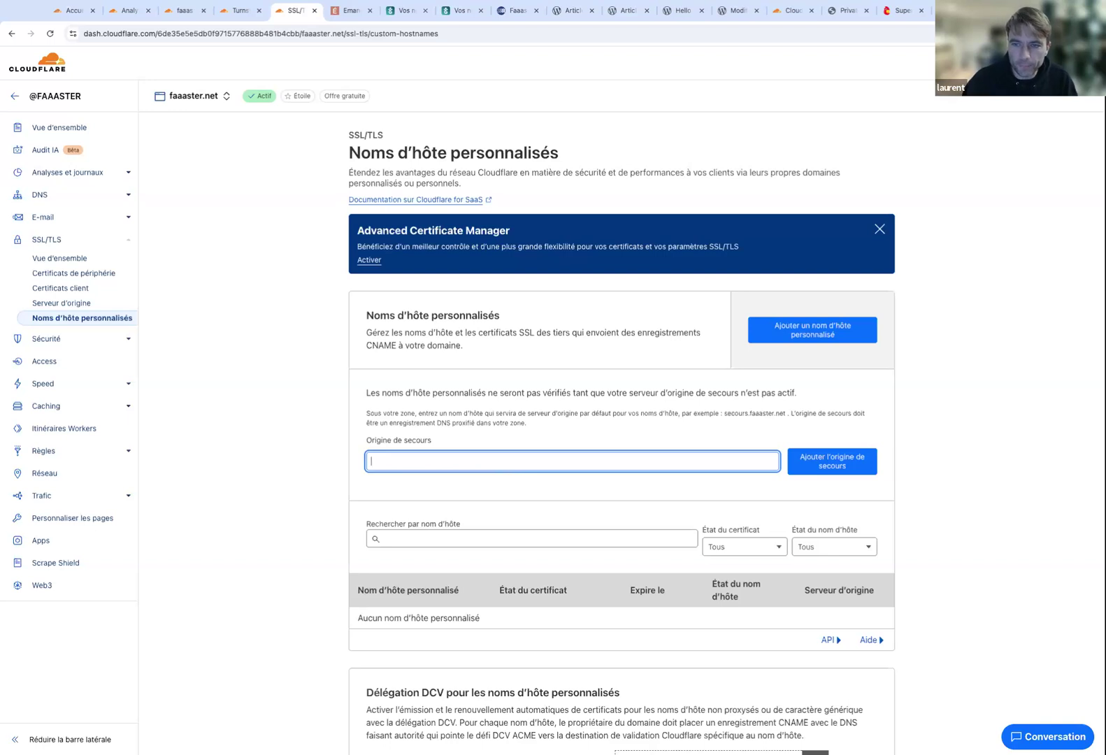
scroll(269, 286, "down", 1)
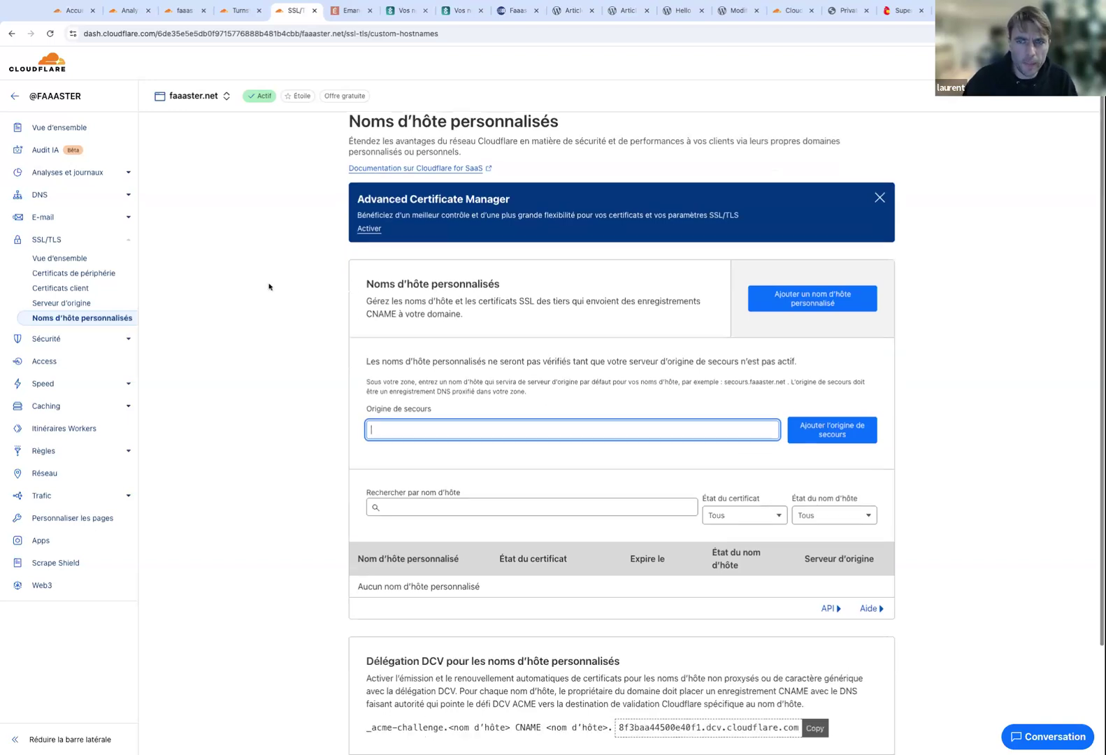
scroll(269, 287, "down", 1)
scroll(269, 286, "down", 2)
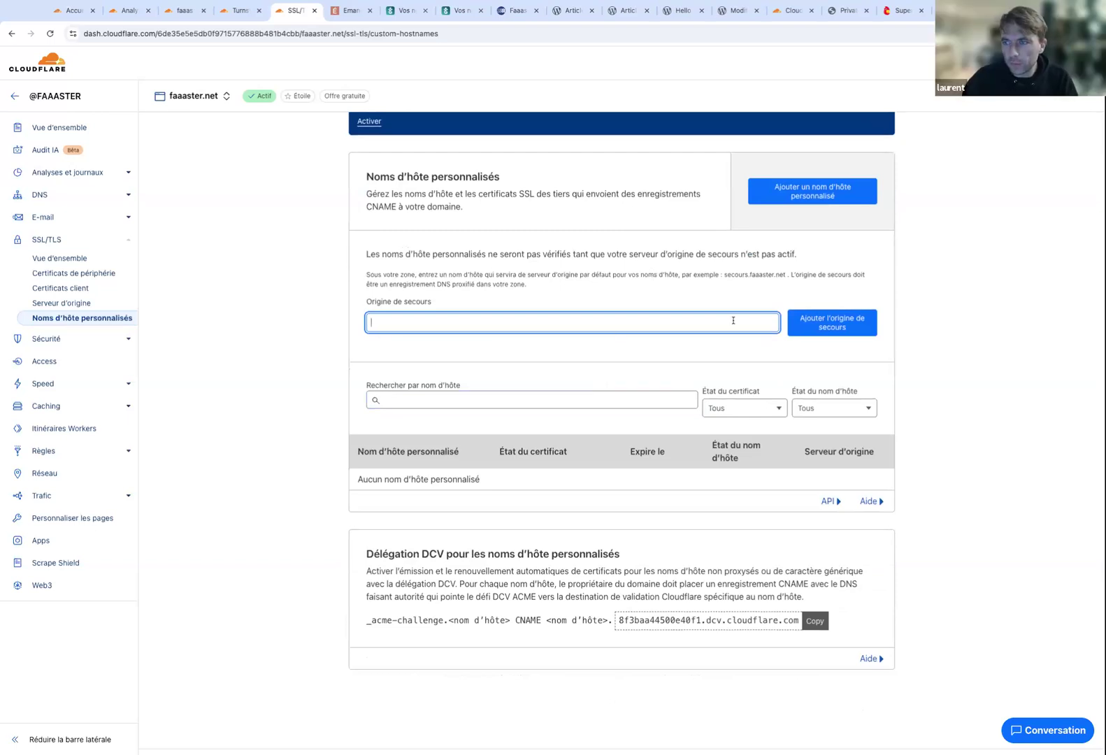
left_click(832, 325)
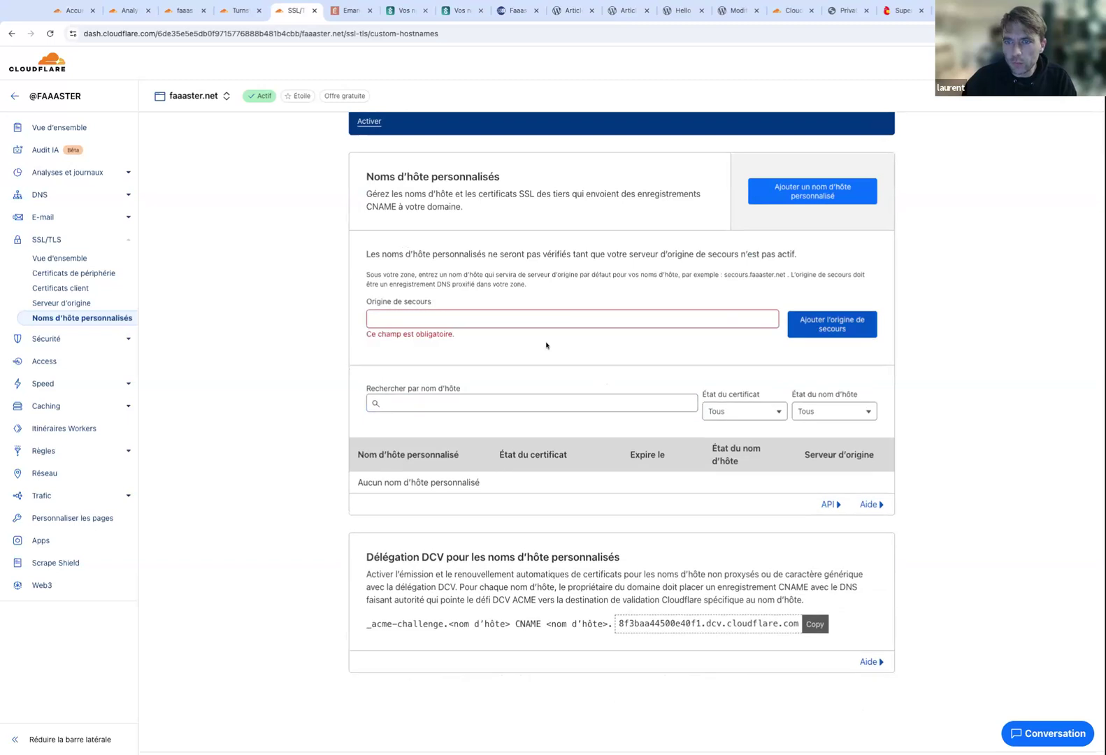
Enter proxy.monagence.com as the fallback origin hostname, fixing the misspelled domain.
left_click(492, 321)
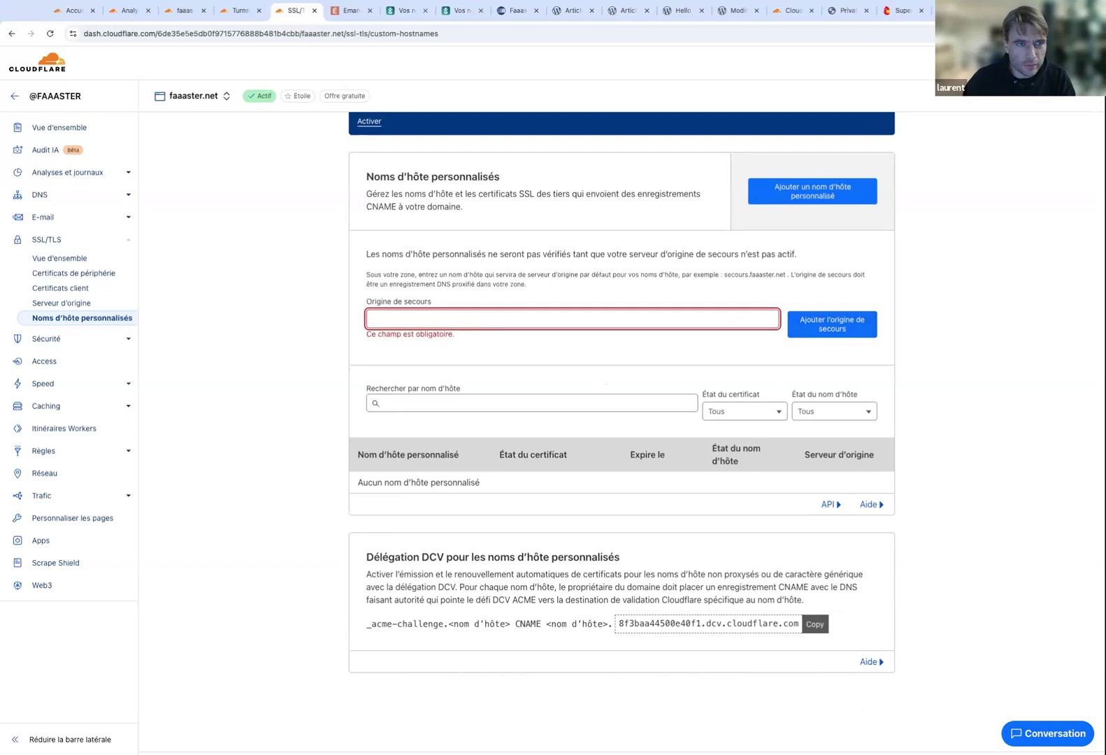
type("monagenc.com")
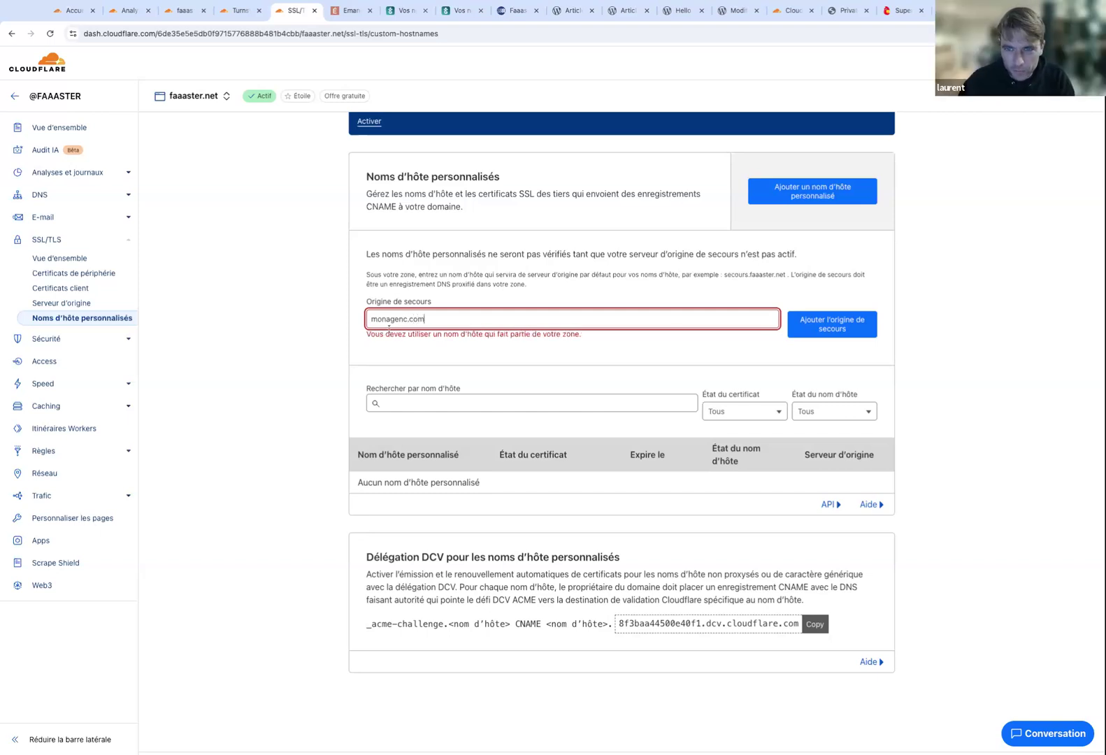
key("Home")
type("proxy.")
left_click(430, 319)
type("e")
Replace the monagence.com part with faaaster, correcting the mistyped ending.
triple_click(481, 309)
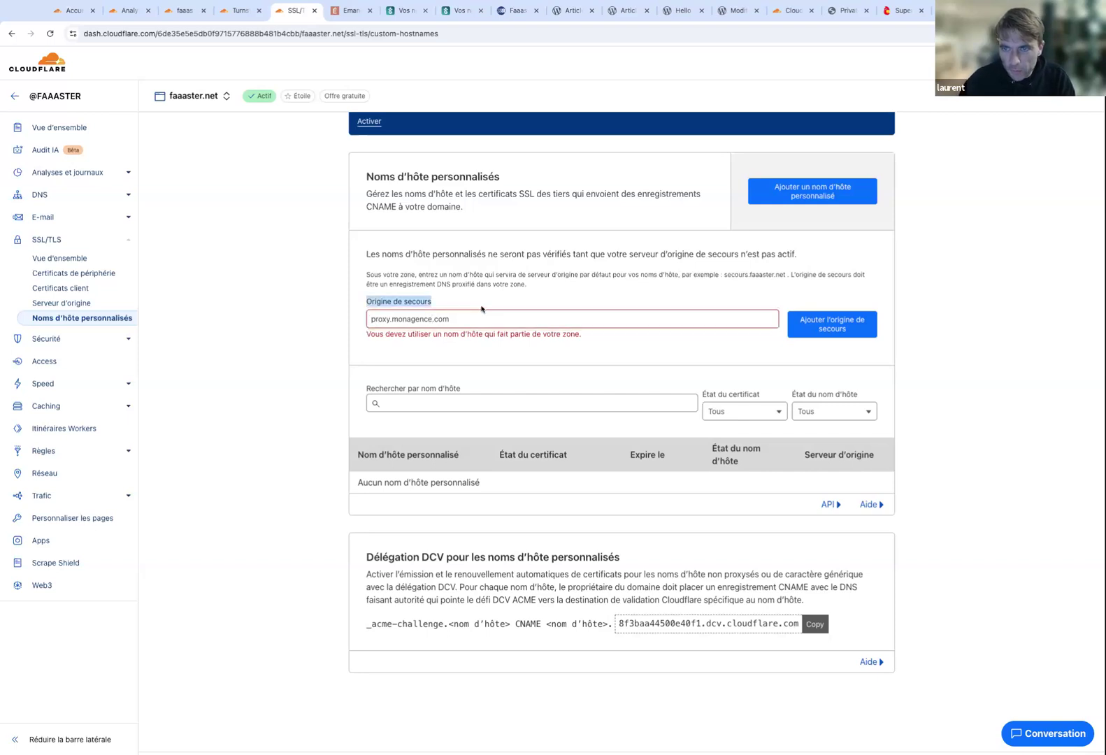
triple_click(469, 323)
left_click(425, 330)
left_click(391, 320)
key("shift+End")
type("faaaster.ent")
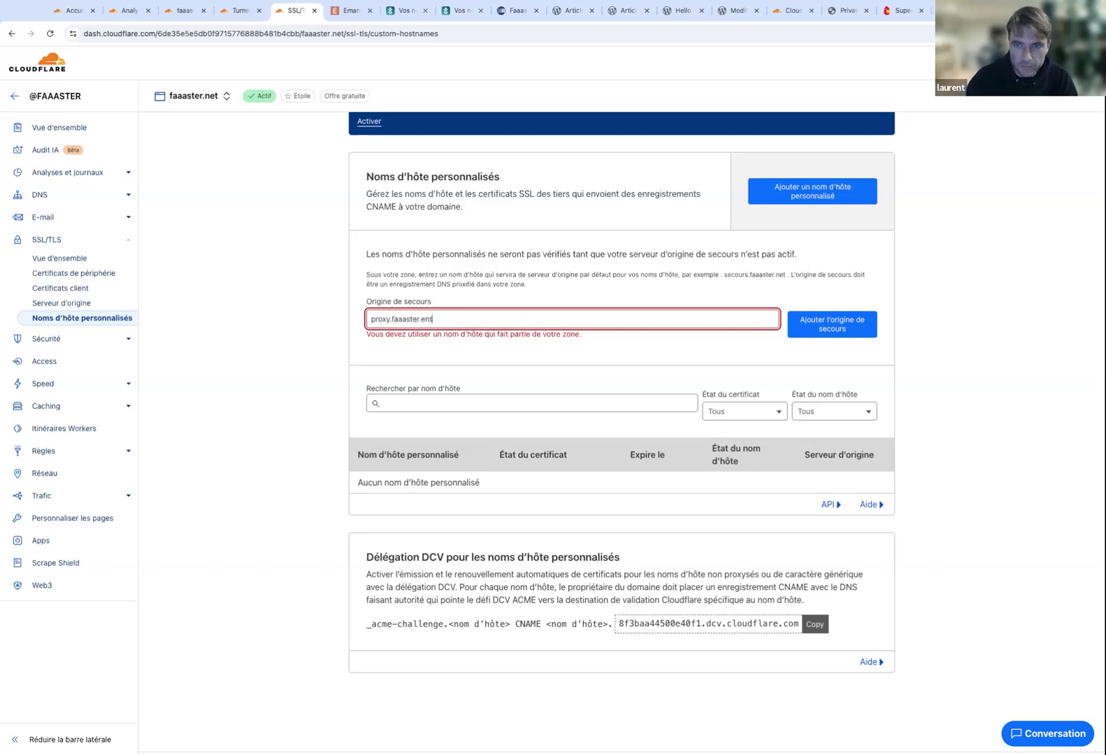
key("BackSpace")
key("BackSpace")
key("BackSpace")
Complete proxy.faaaster.net and add it as the fallback origin, now showing Initialisation.
type("net")
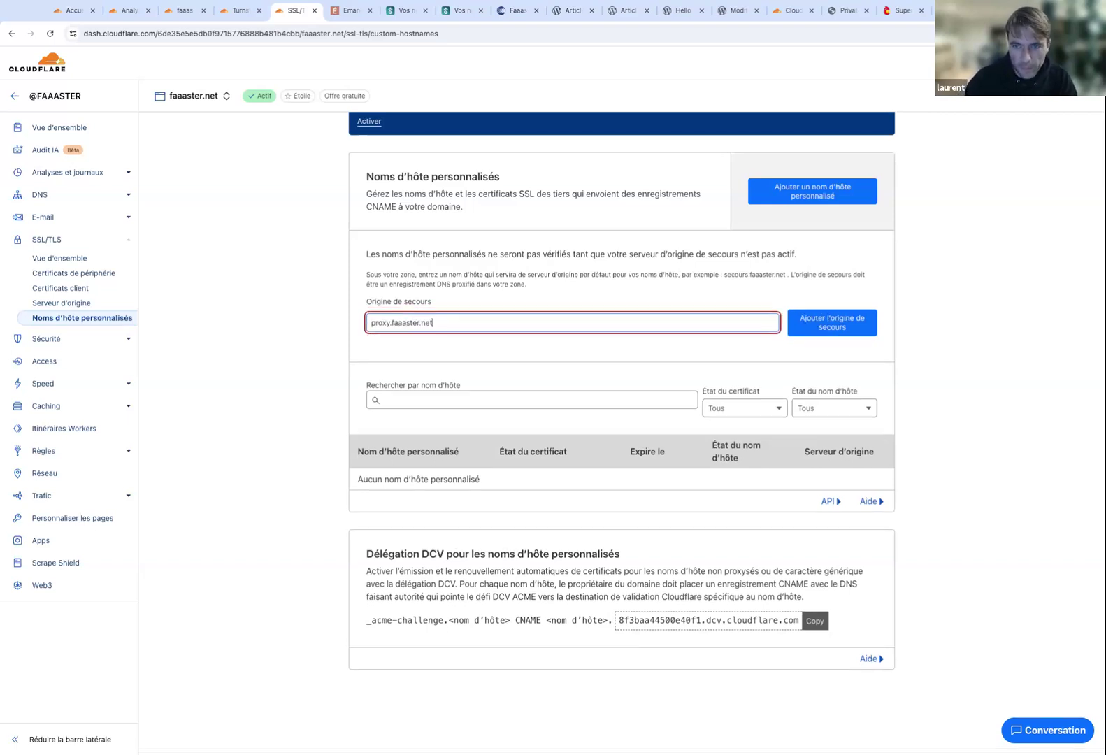
left_click(840, 327)
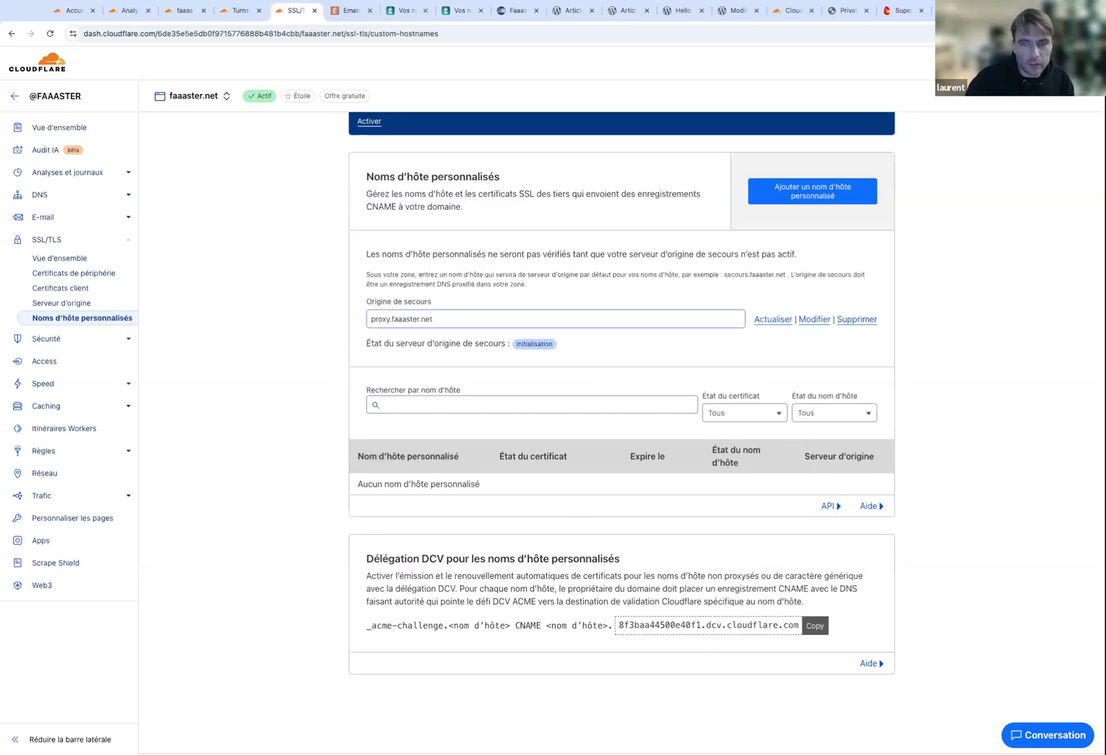
left_click(374, 320)
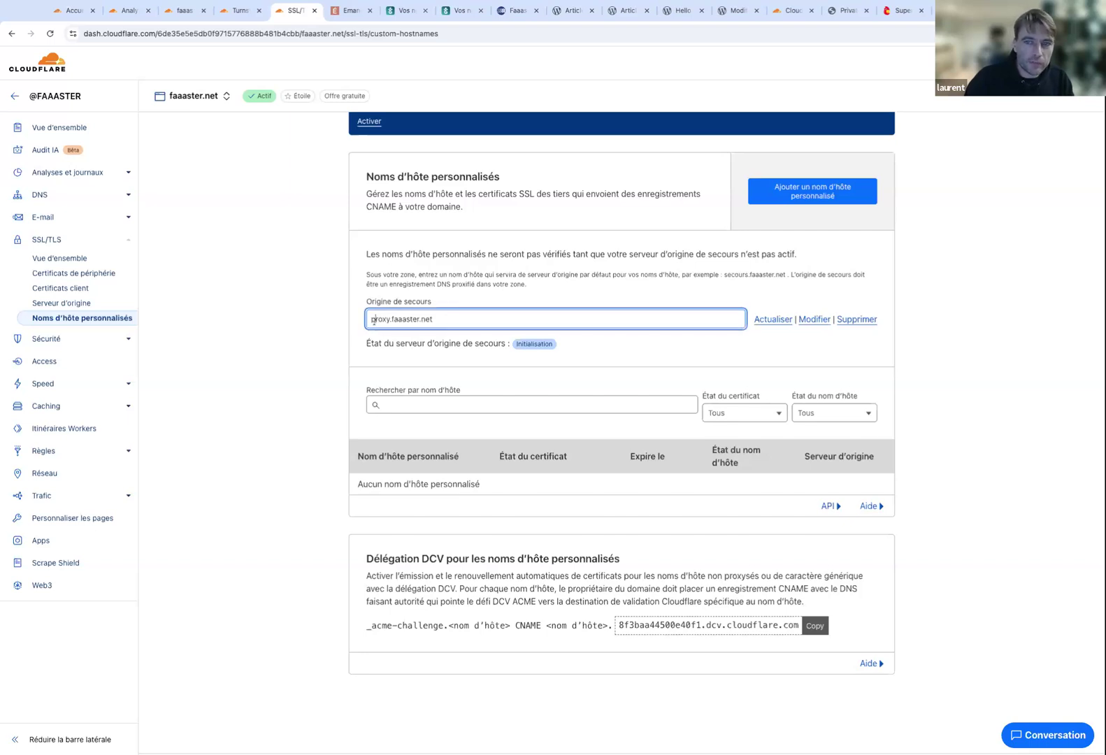